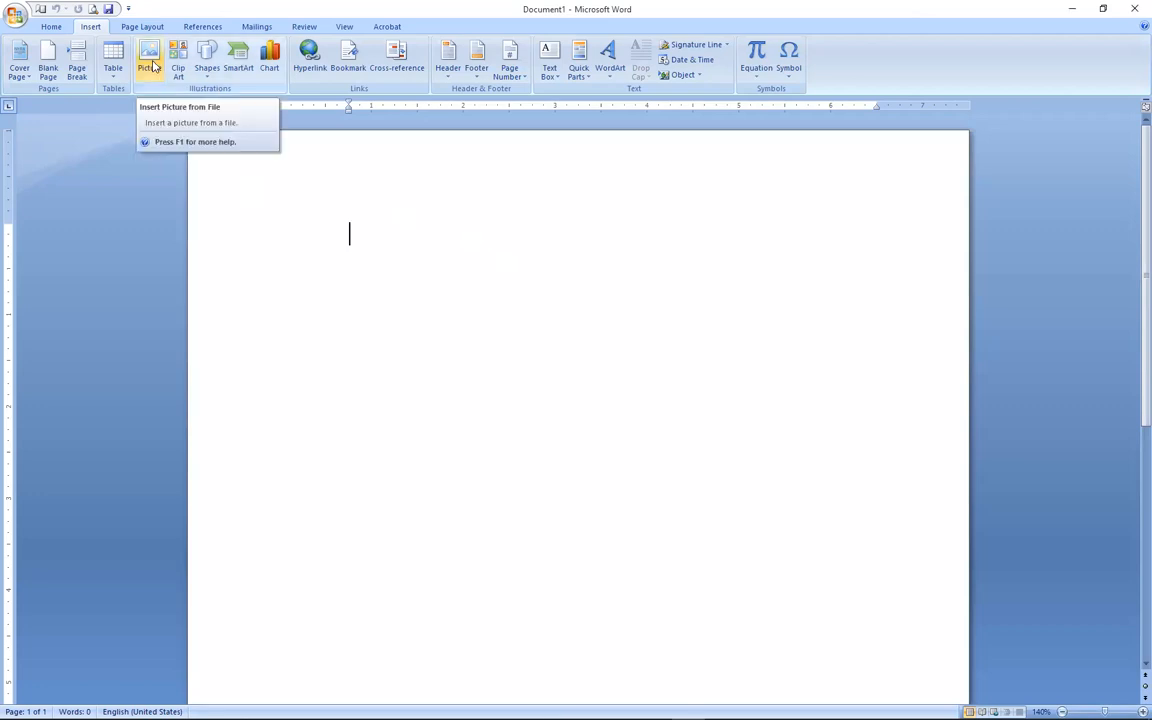
Insert the Desktop photo of the man holding a cellphone into the blank page.
click(150, 63)
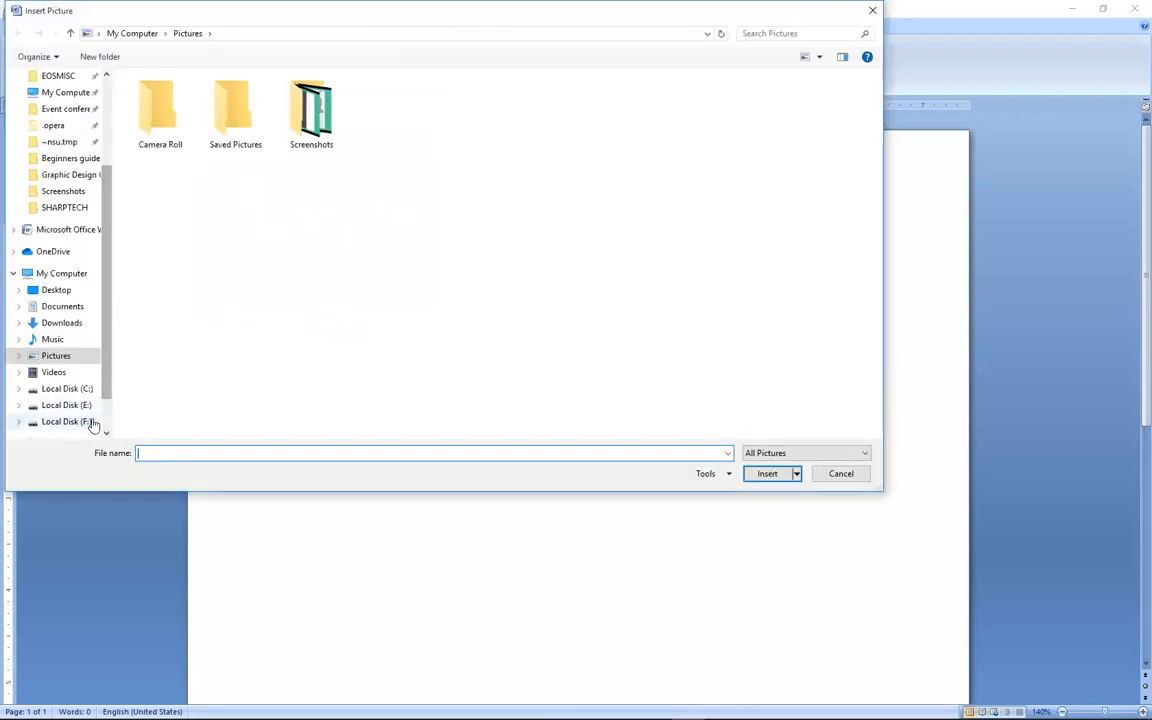
click(82, 289)
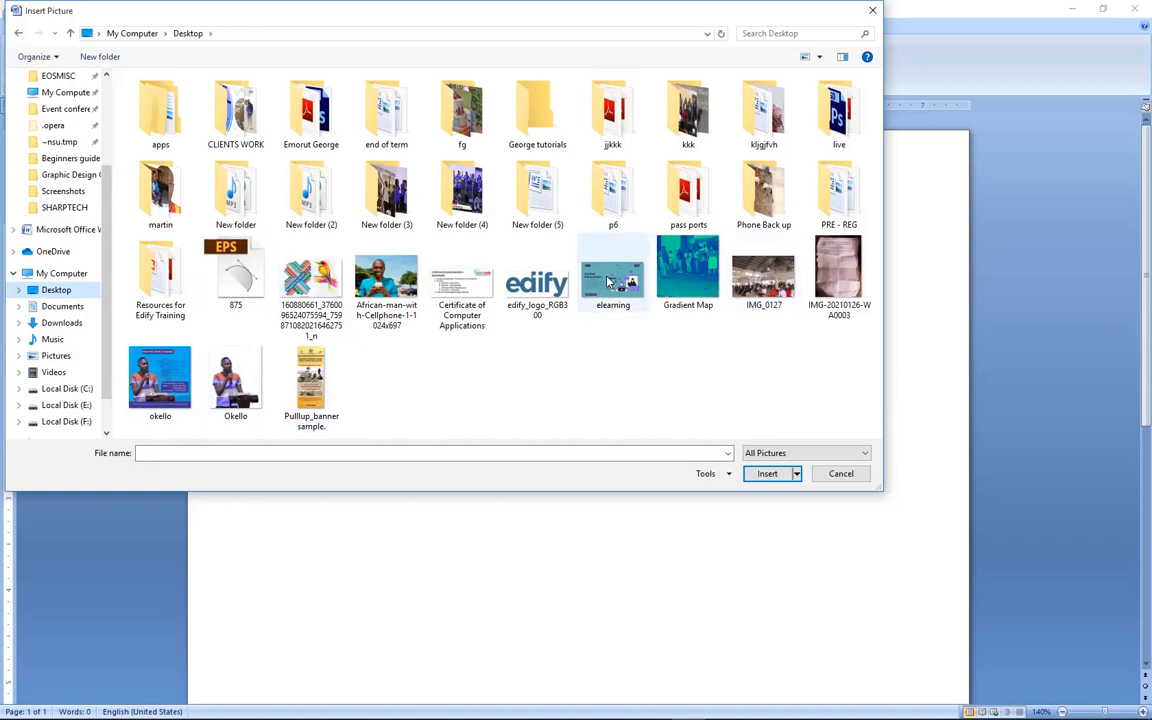
double_click(398, 278)
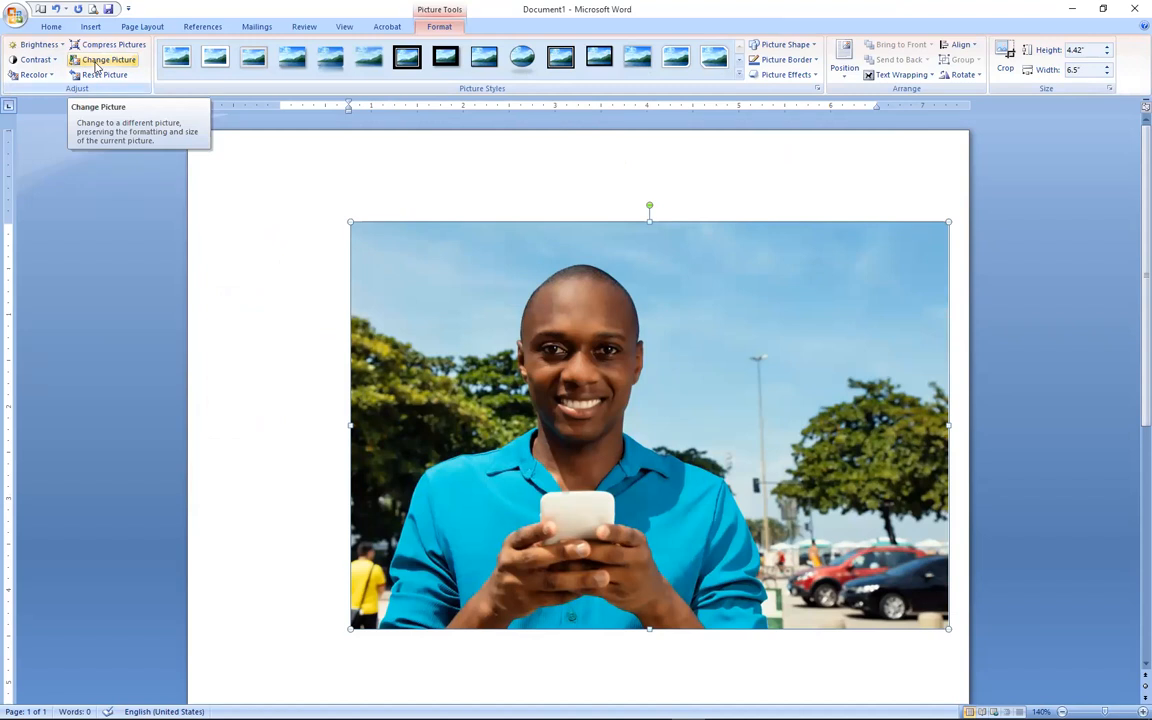
Swap the cellphone photo for the Okello image of the man at the microphone.
click(97, 62)
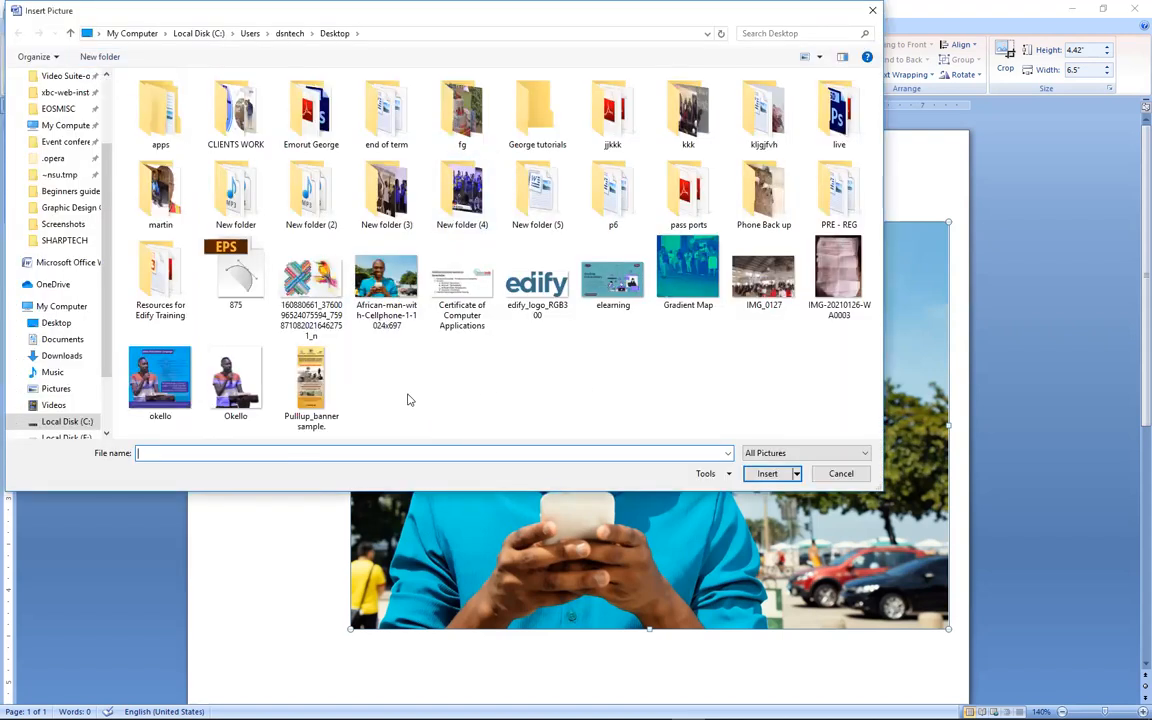
click(220, 342)
key(Return)
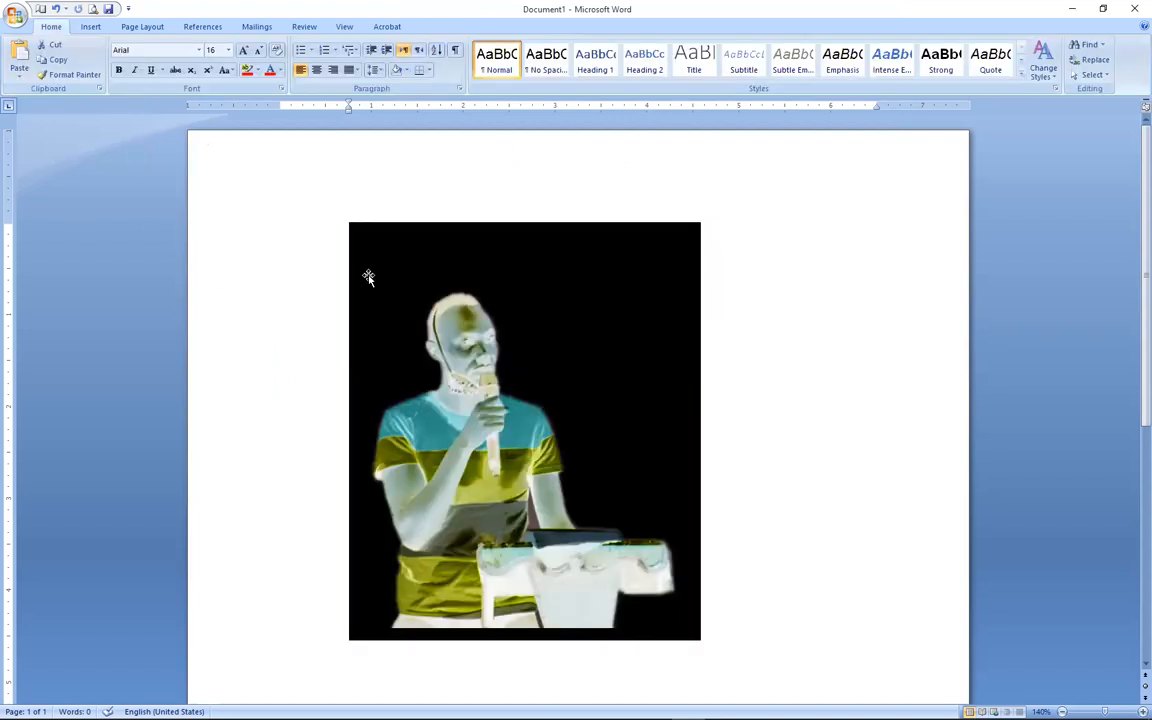
Select the microphone picture and bring up its formatting options.
click(368, 277)
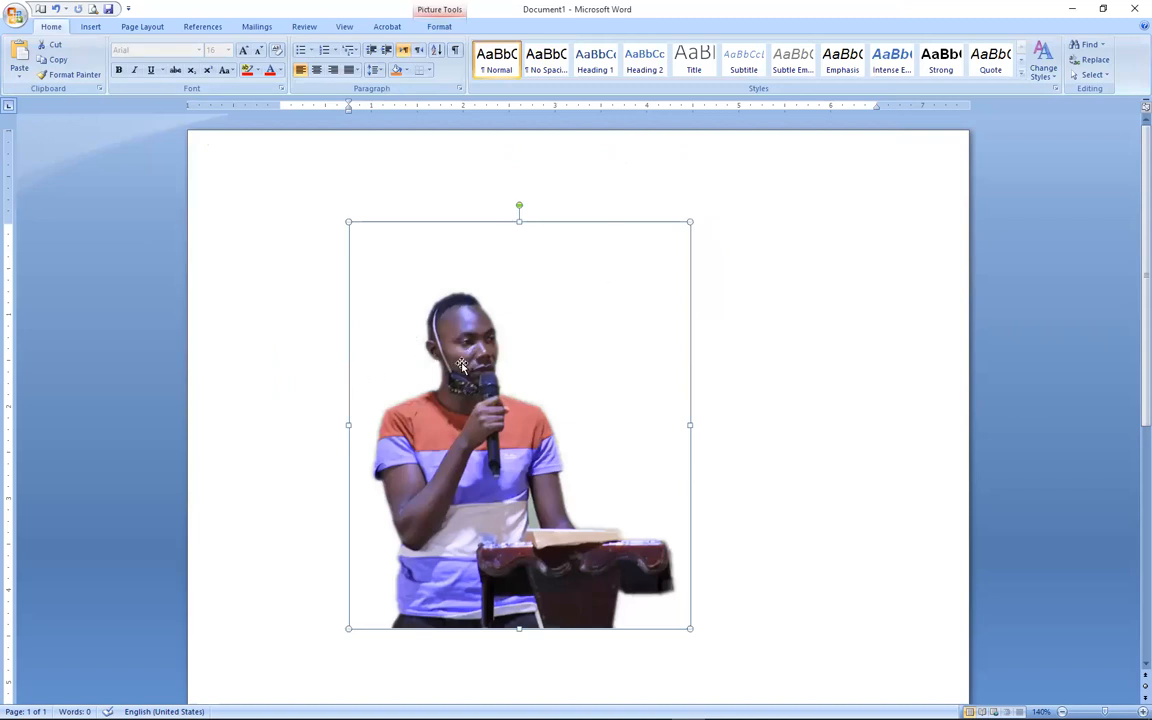
click(705, 360)
click(480, 360)
double_click(478, 350)
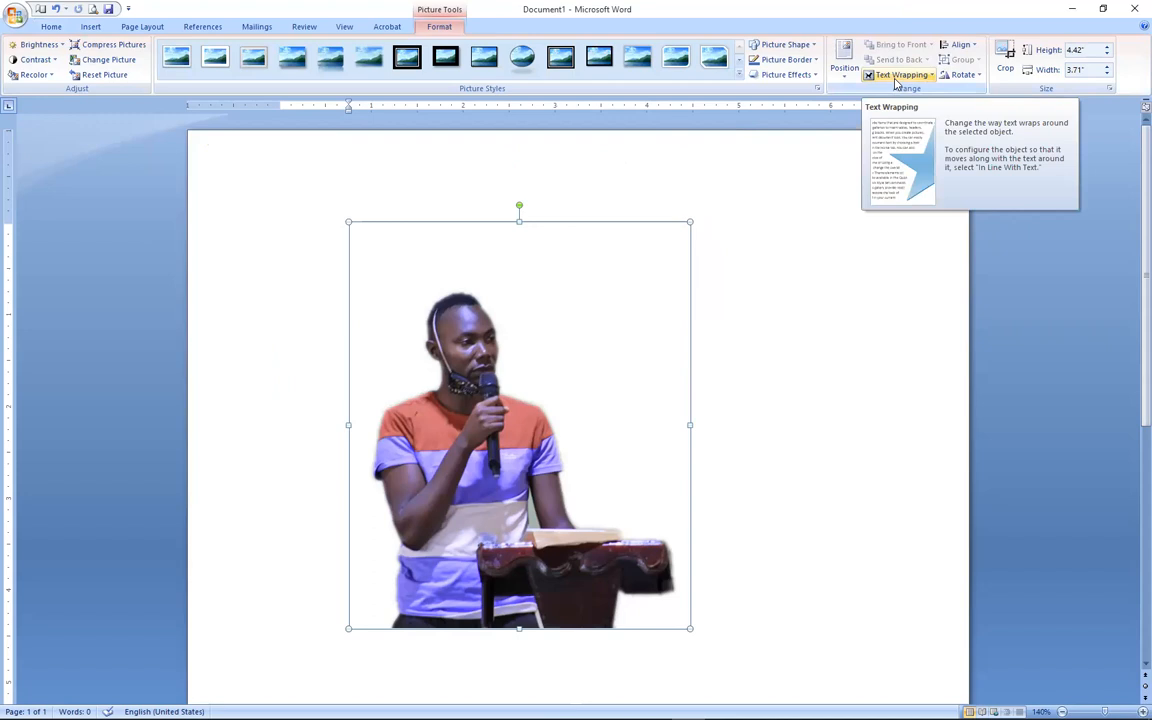
Set the microphone photo to In Front of Text, drag it around, then delete it.
click(897, 76)
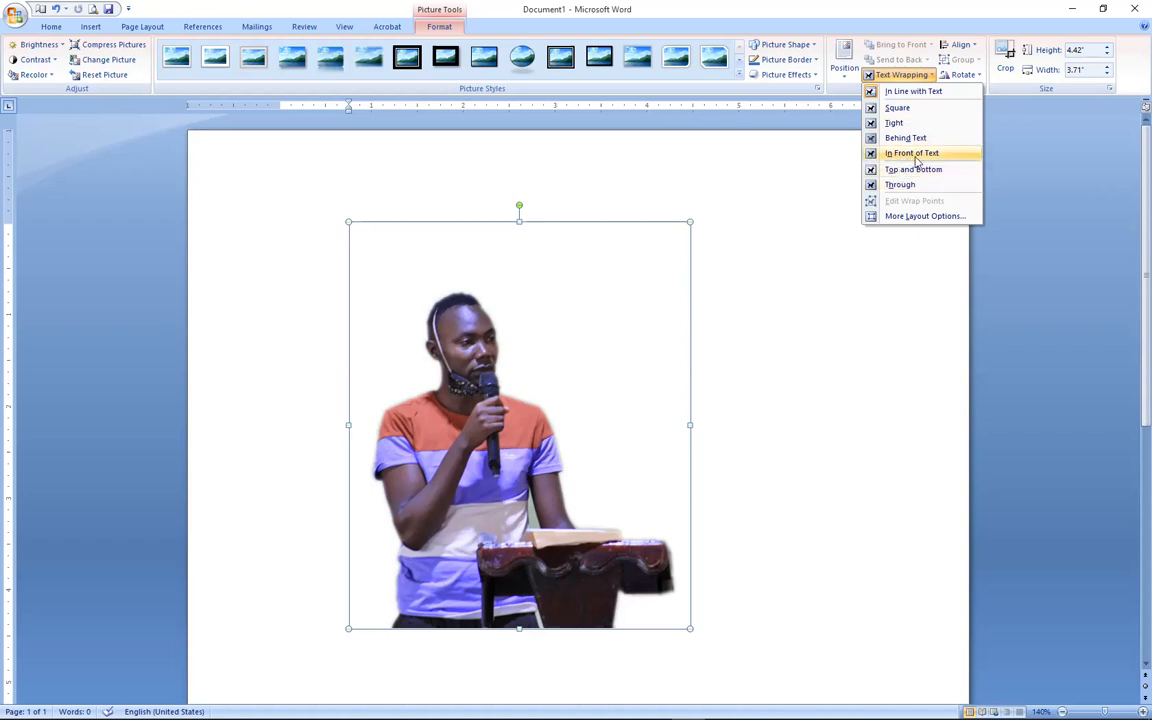
click(912, 153)
drag(468, 385, 438, 335)
drag(376, 296, 606, 305)
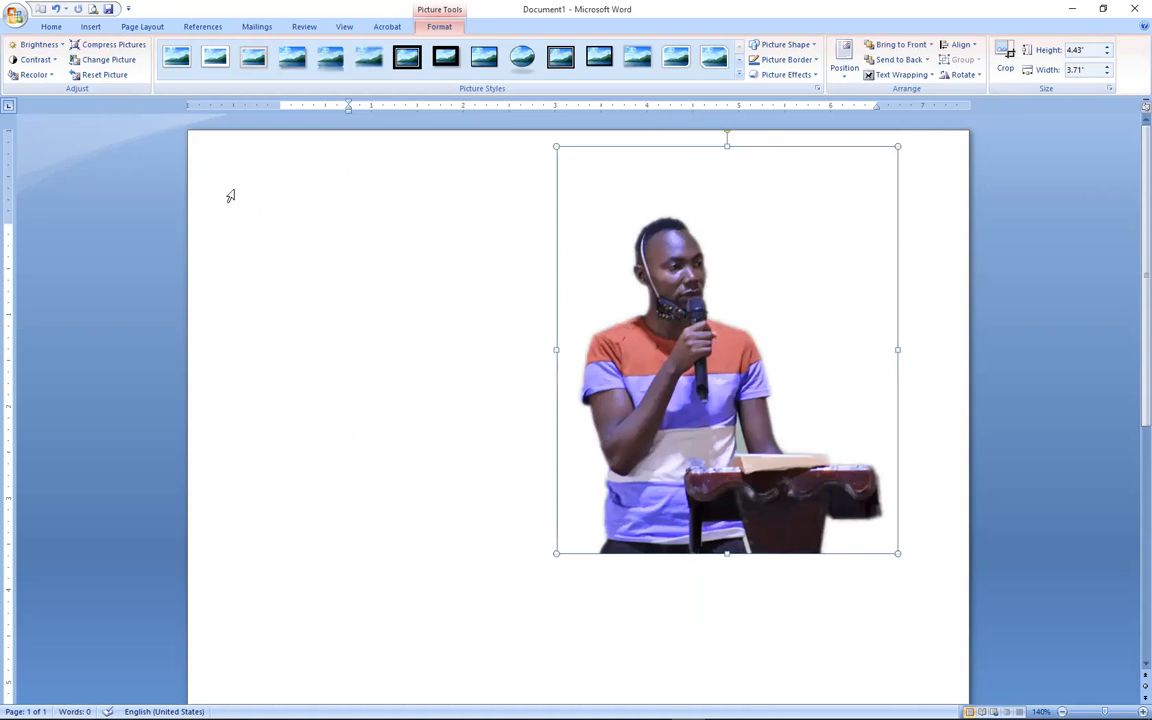
key(Delete)
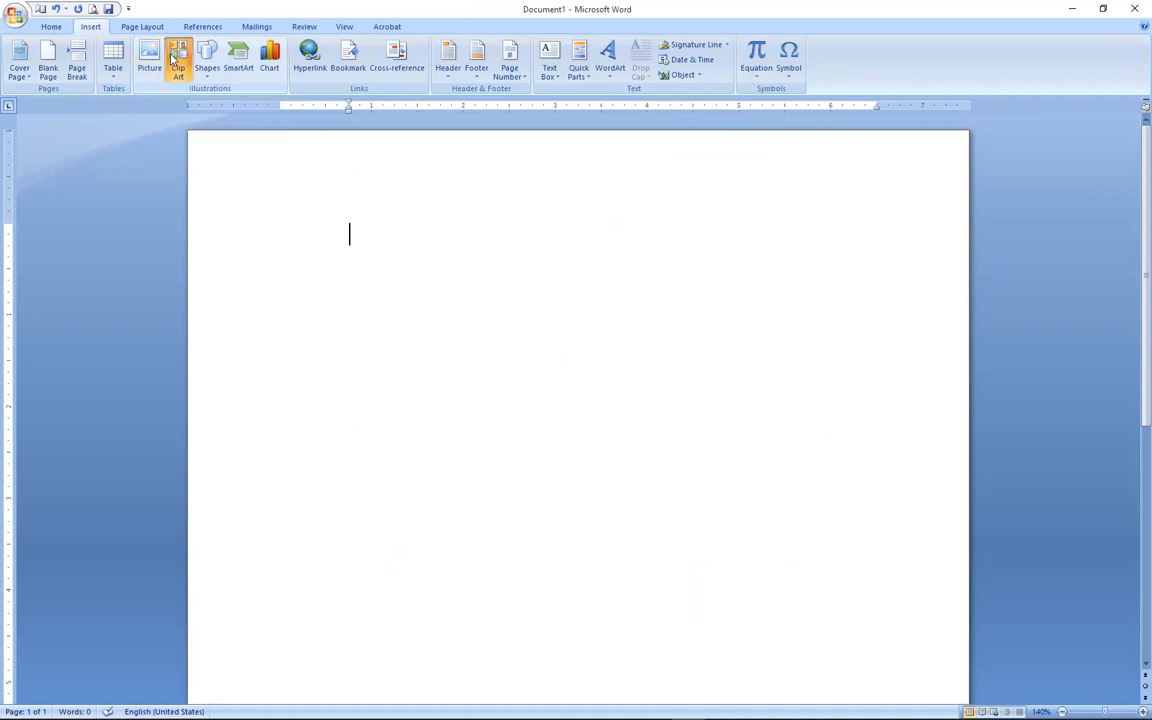
Search Clip Art for 'table' and insert the brown circular table clip.
click(174, 60)
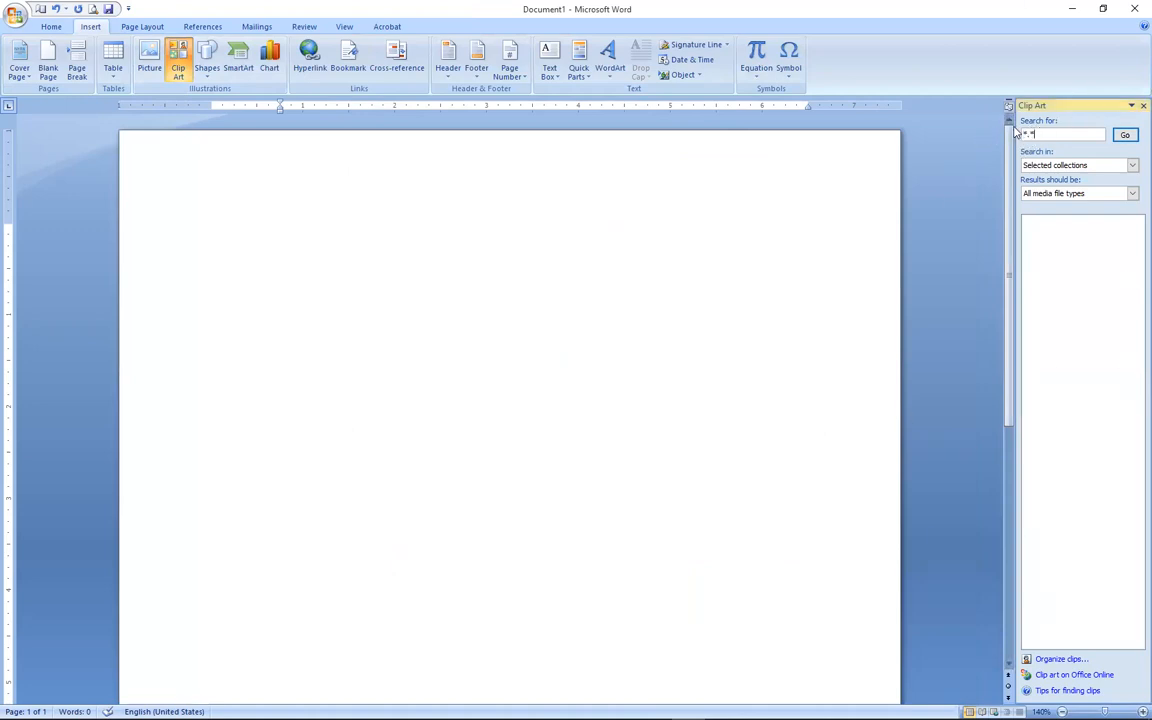
text(table)
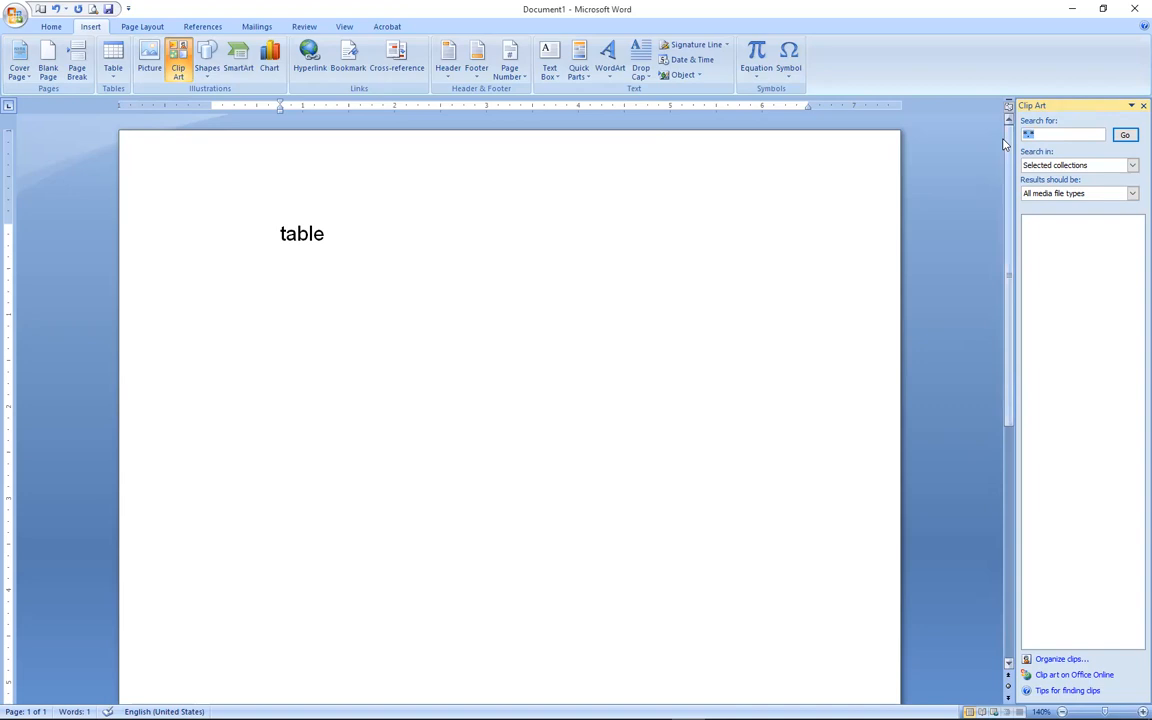
text(table)
click(1126, 136)
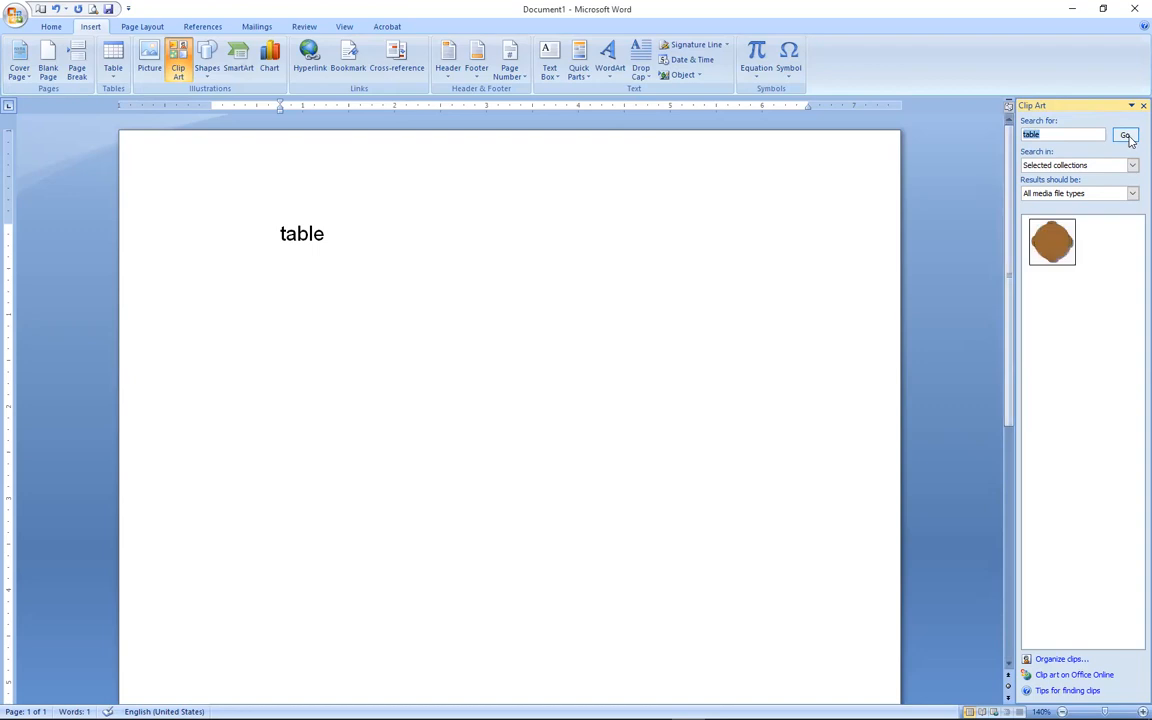
click(1048, 245)
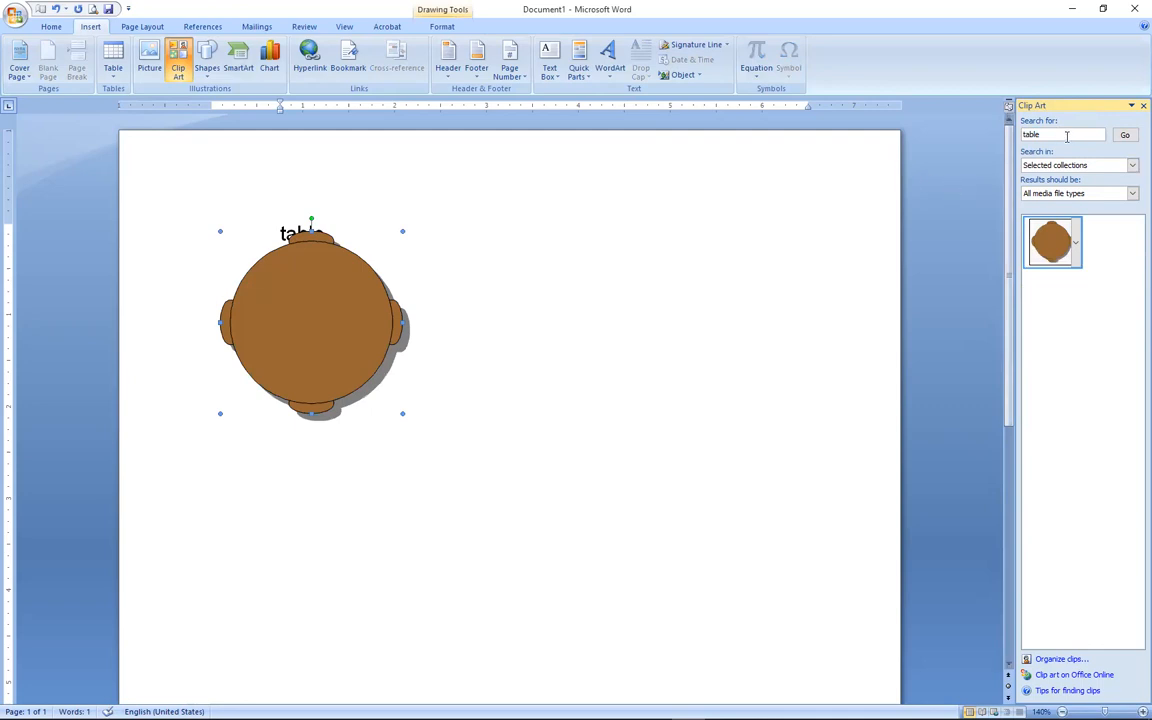
Replace the 'table' Clip Art search term with the wildcard '*.*'.
double_click(1067, 135)
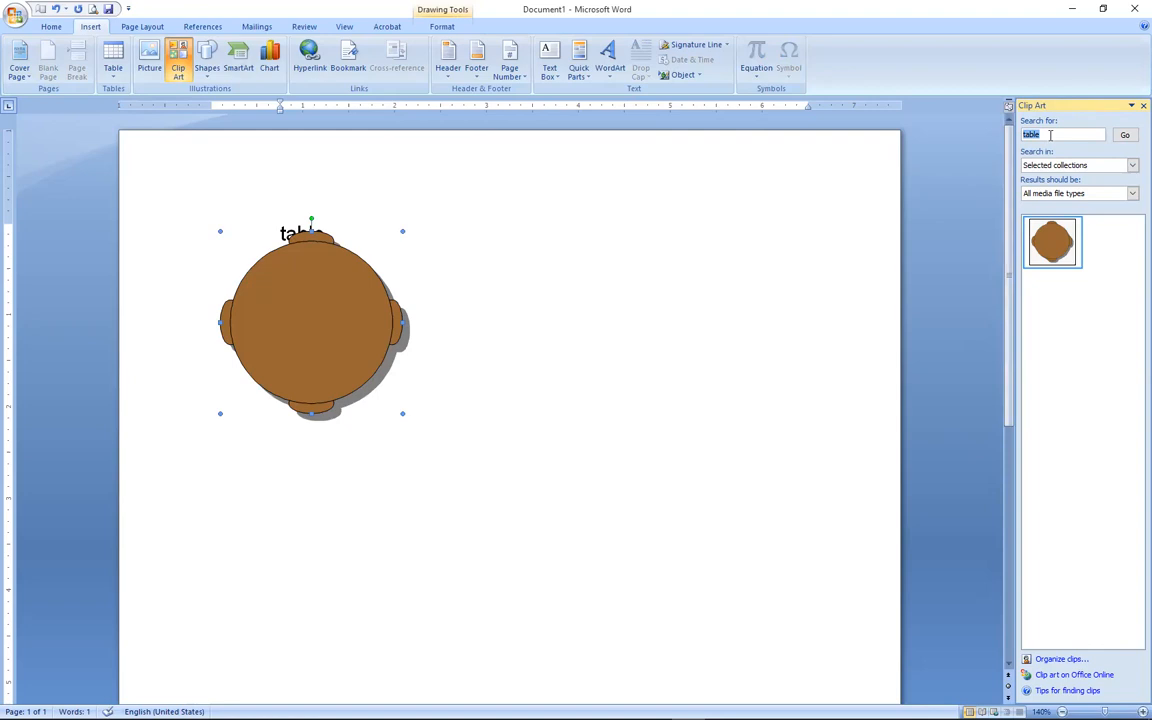
key(BackSpace)
text(t)
text(.)
text(*)
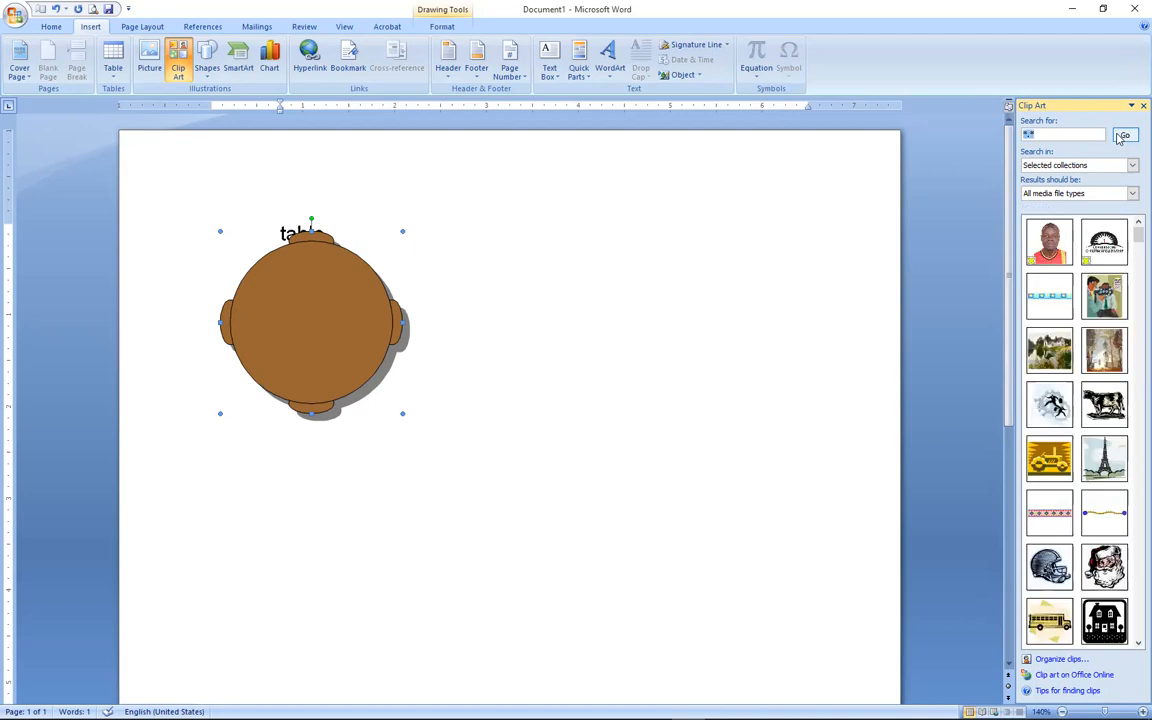
Insert armchair, computer, sofa and beige computer clips, moving the beige computer right.
drag(1136, 236, 1134, 345)
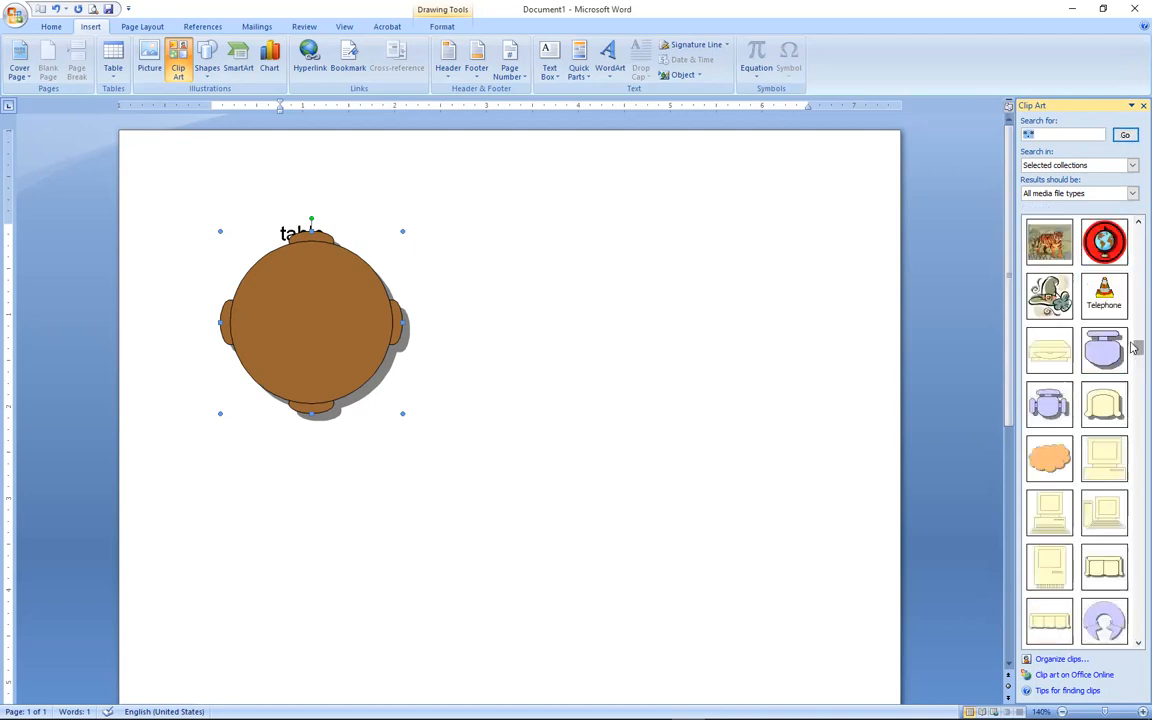
click(1102, 428)
click(1050, 518)
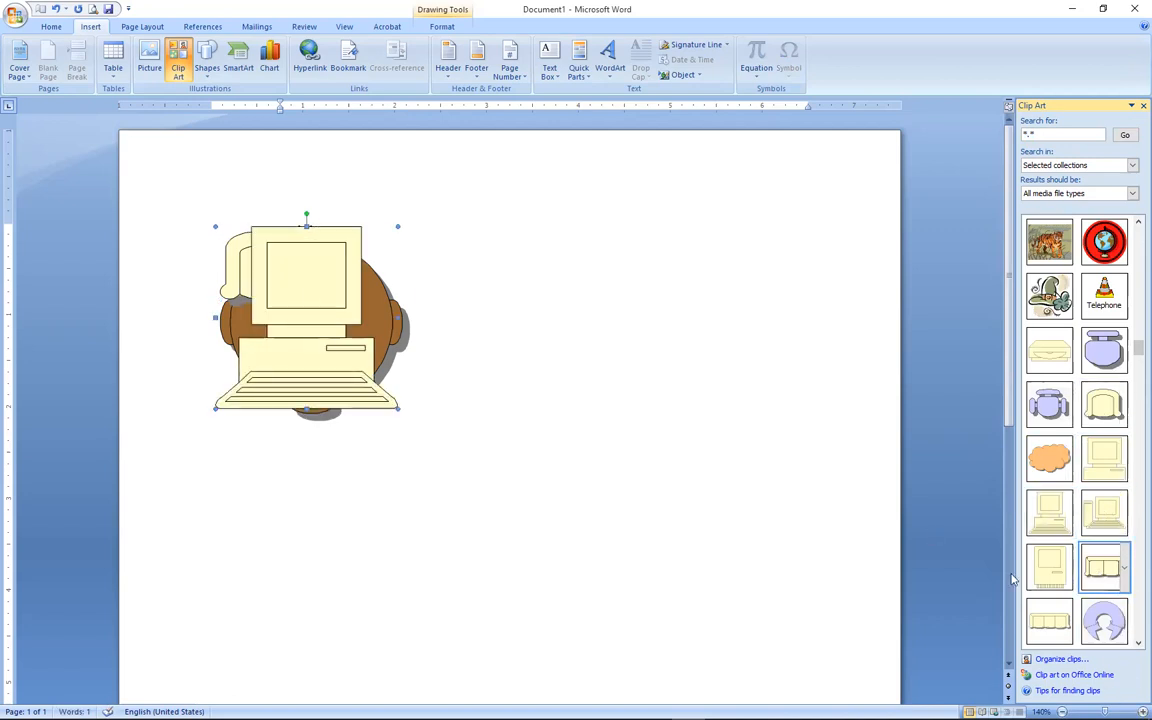
click(1102, 569)
click(1049, 566)
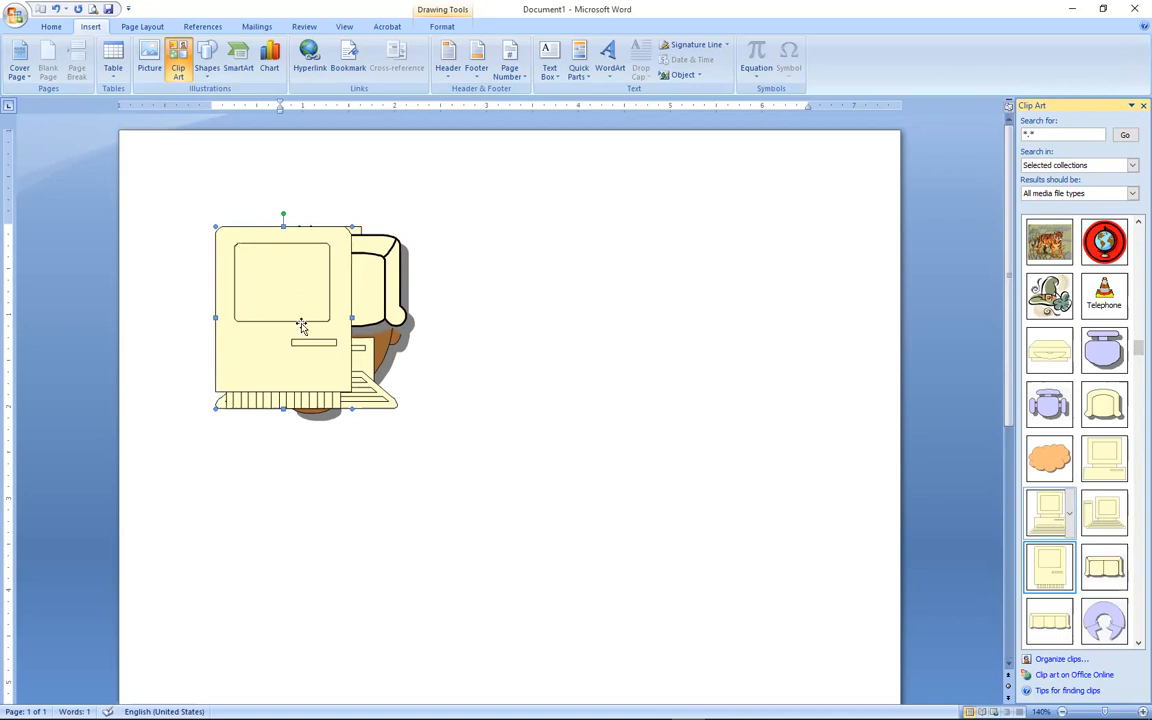
drag(290, 285, 473, 287)
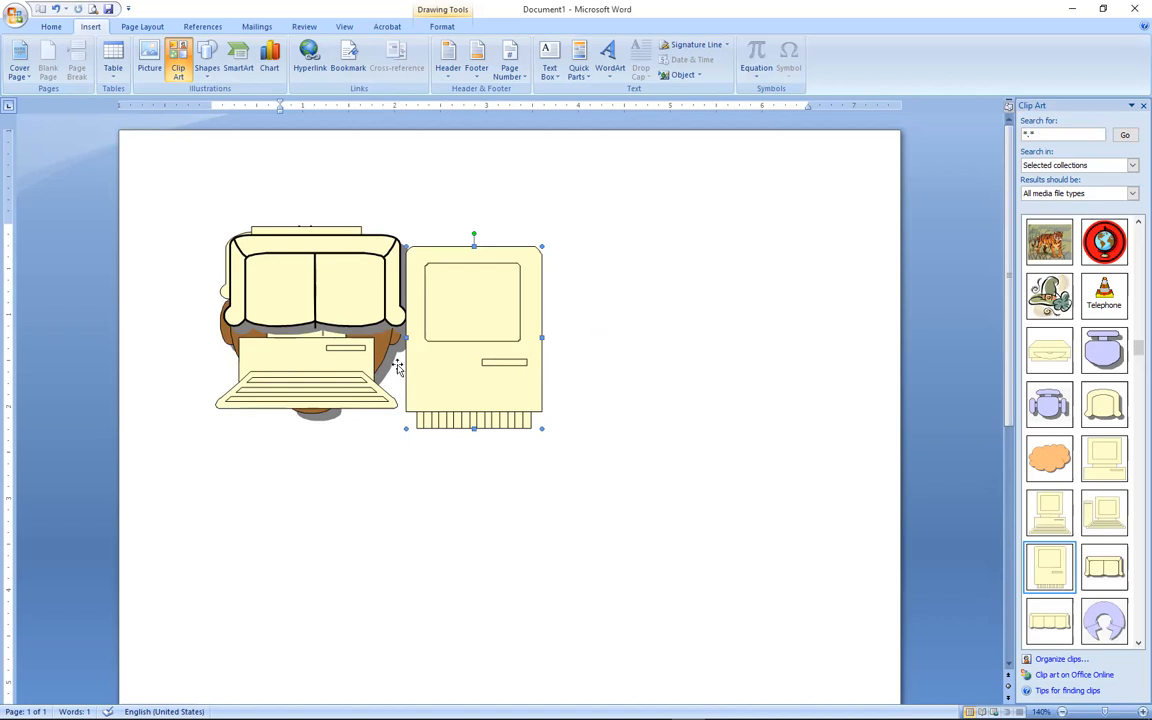
Delete all the clip art from the page and close the Clip Art pane.
click(297, 266)
key(Delete)
click(330, 258)
key(Delete)
click(336, 257)
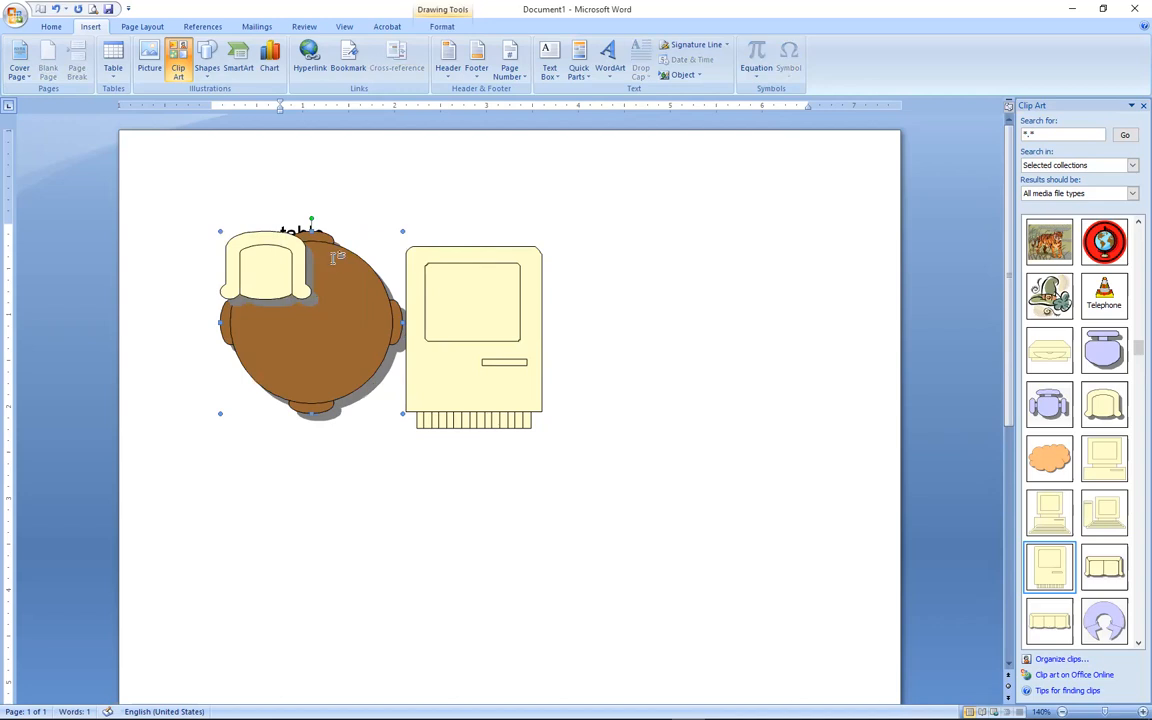
key(Delete)
click(300, 255)
key(Delete)
click(514, 287)
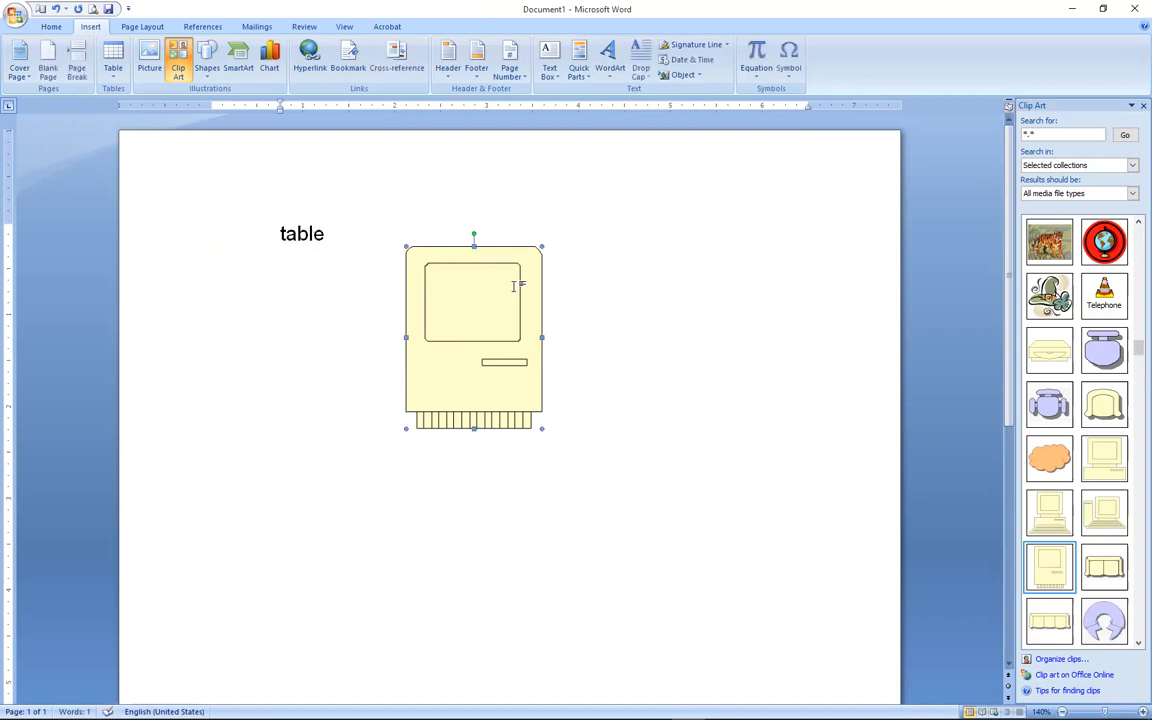
key(Delete)
click(1140, 106)
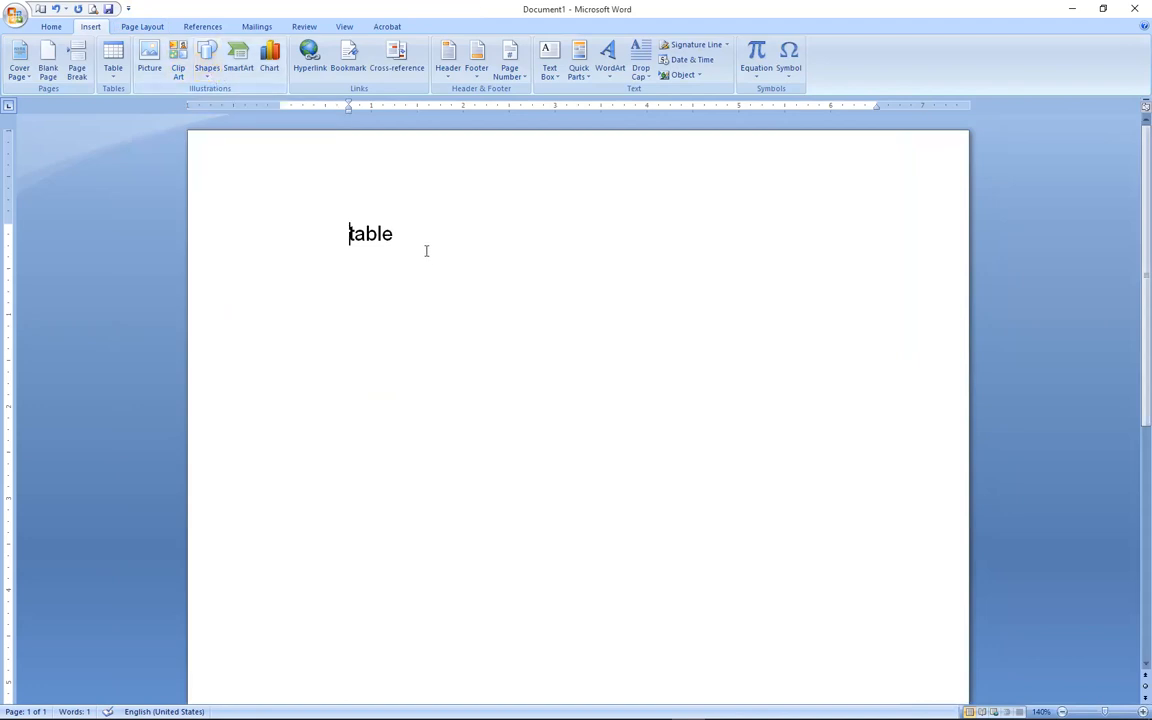
Retype the word 'table' as 'Shapes', add a new line, and open the Shapes gallery.
drag(427, 249, 316, 248)
text(Shao)
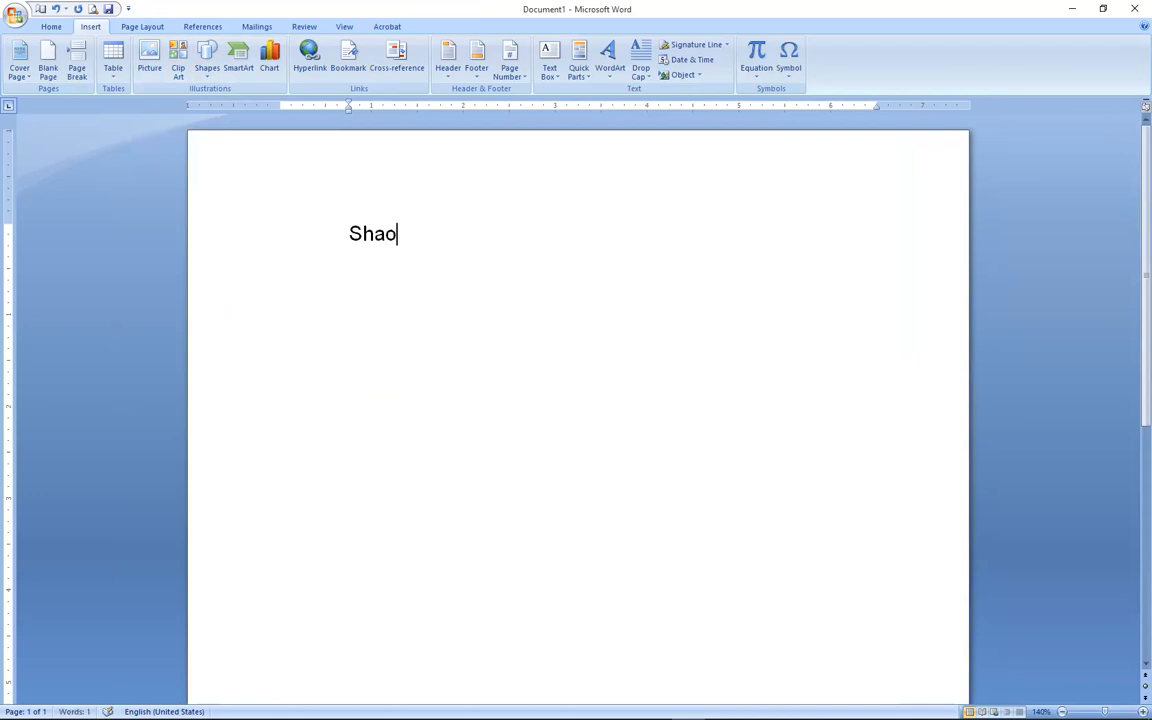
key(BackSpace)
text(pes)
key(Return)
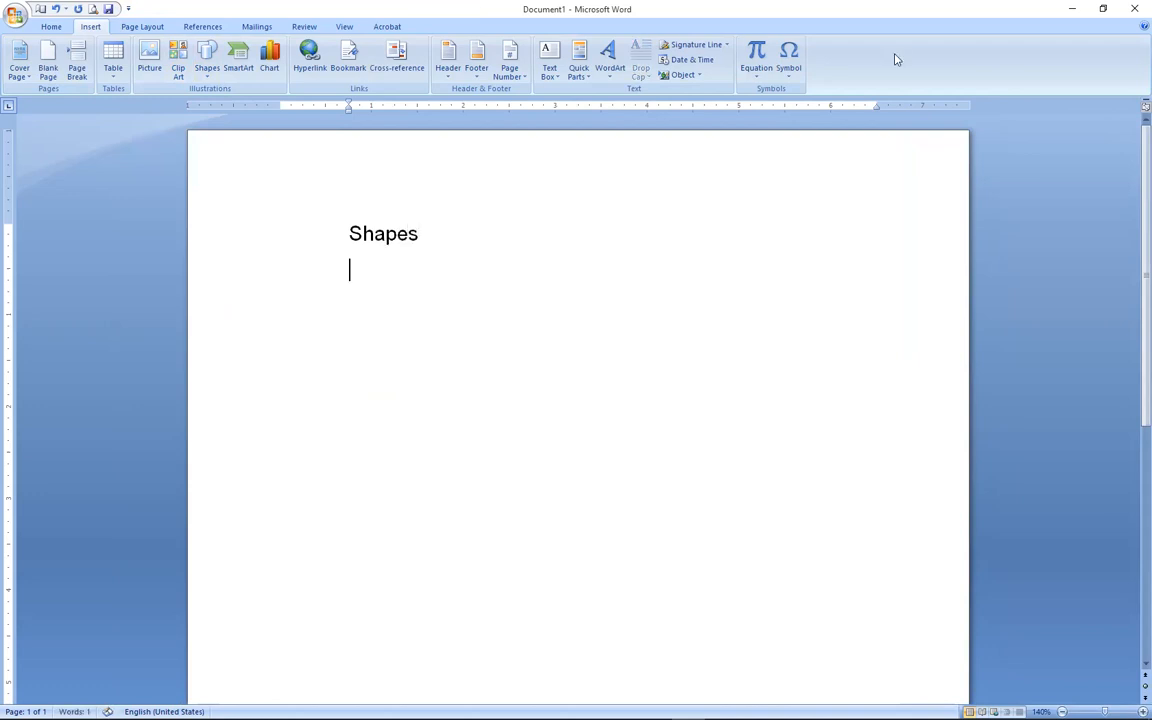
click(207, 62)
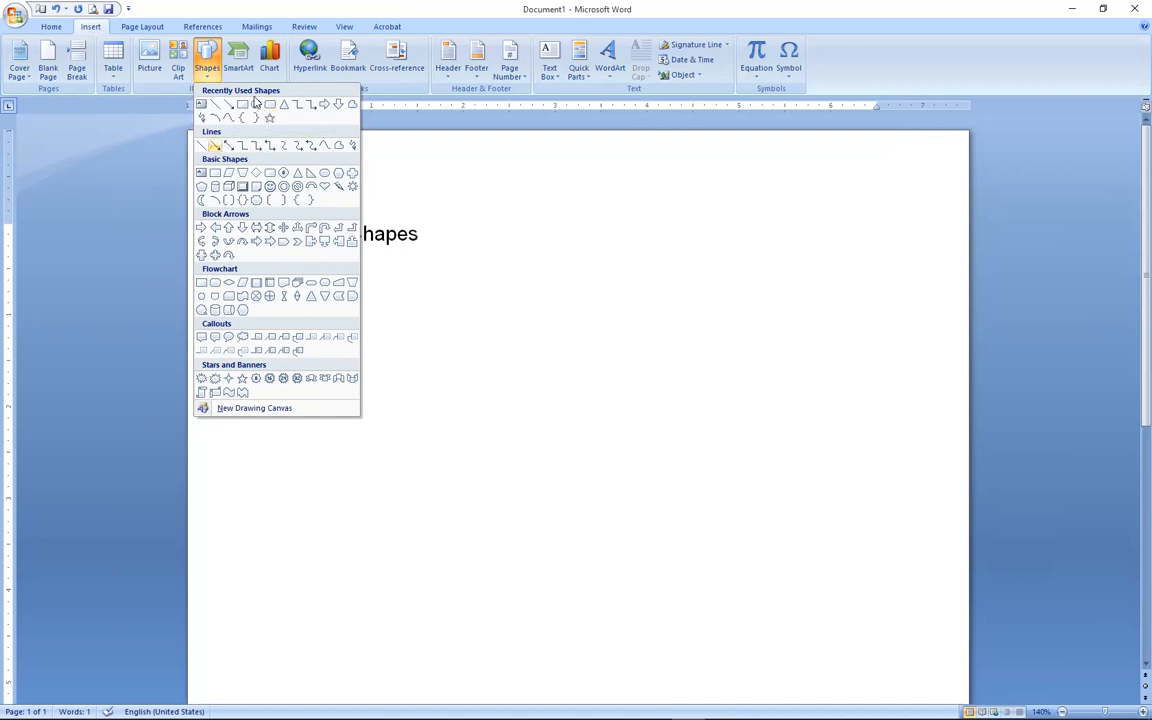
Draw a wide 1.02" by 3.28" rectangle beneath the Shapes heading.
click(241, 105)
drag(352, 273, 656, 367)
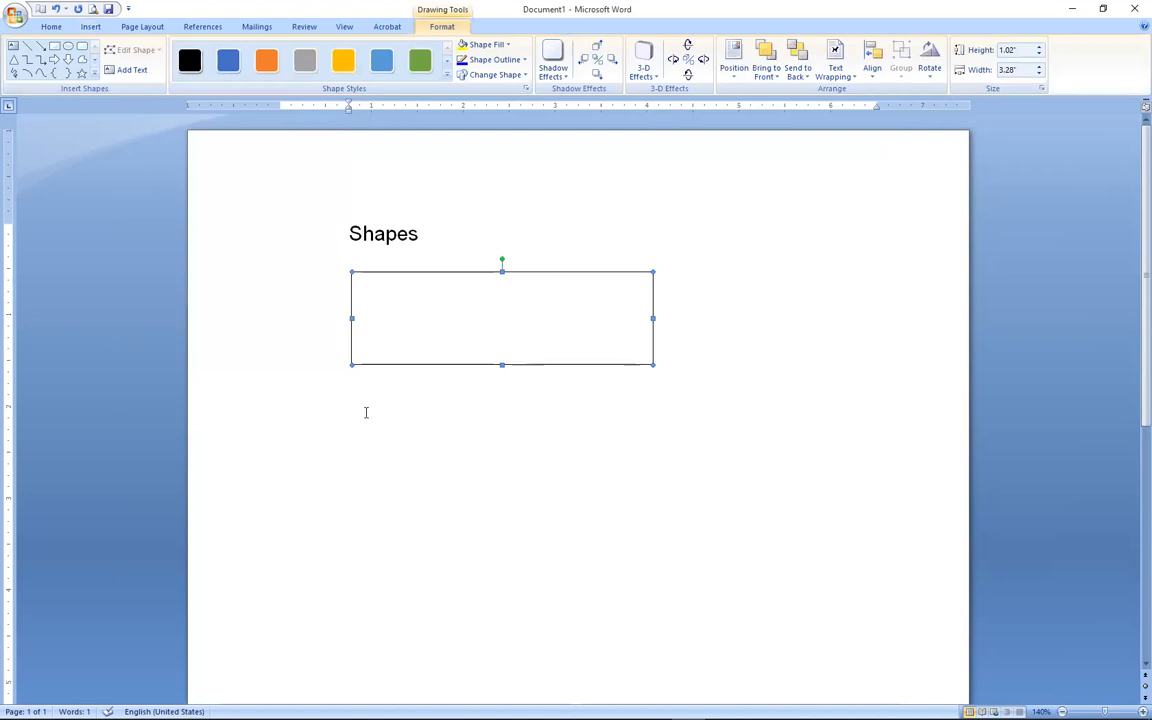
click(90, 27)
click(463, 522)
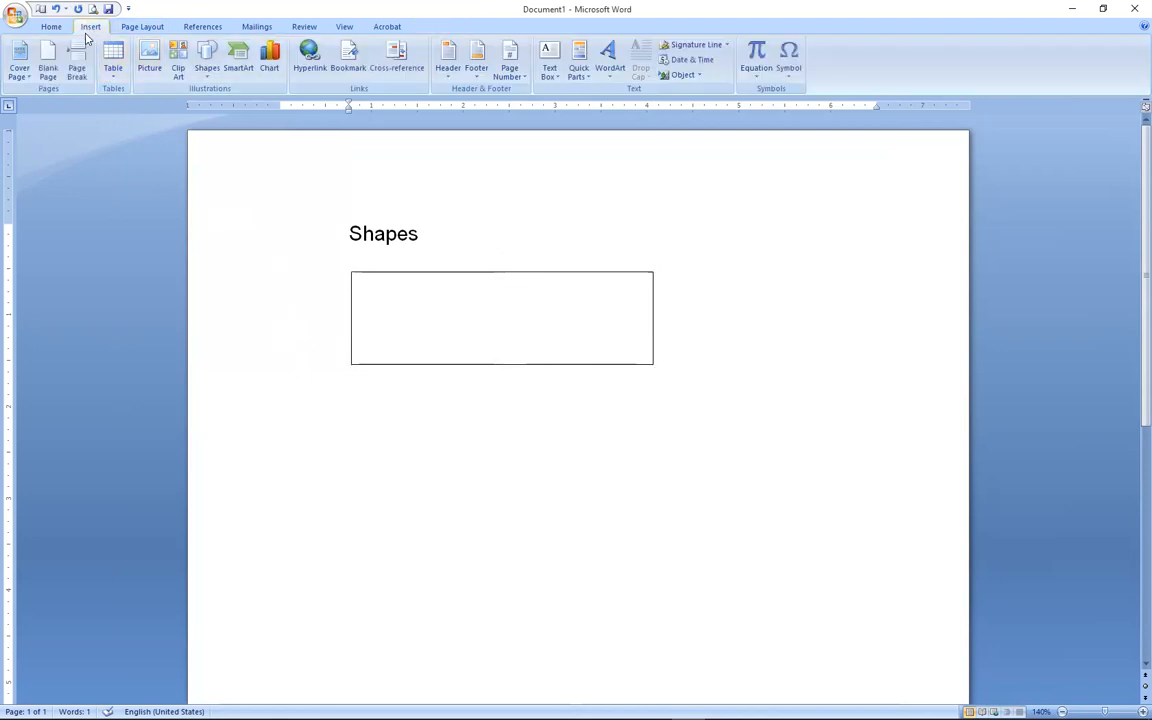
click(206, 83)
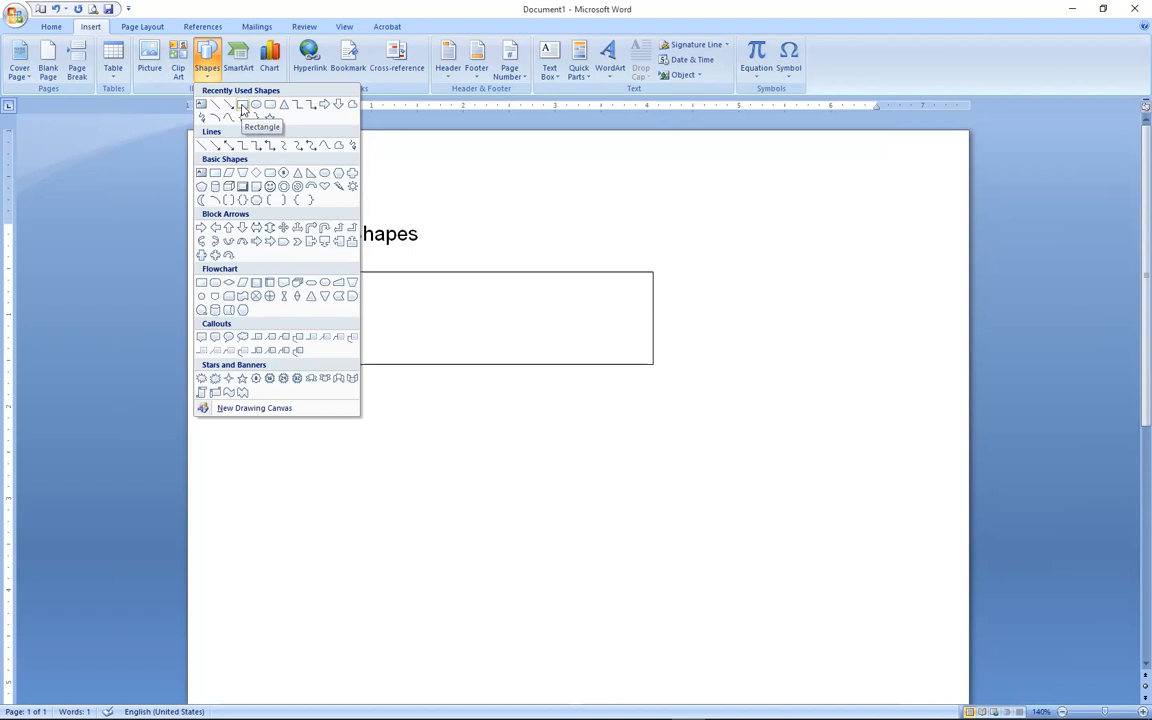
Draw a 2.12" by 2.12" square below the wide rectangle and verify its size.
click(242, 105)
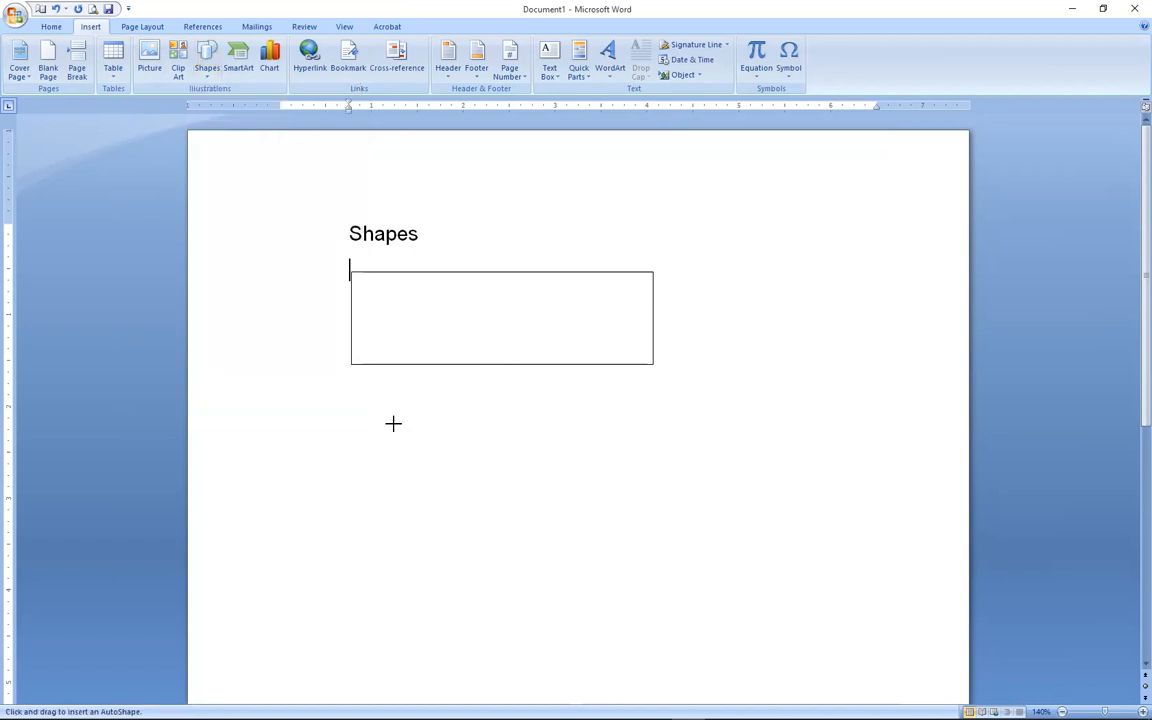
drag(358, 405, 418, 464)
drag(427, 508, 468, 599)
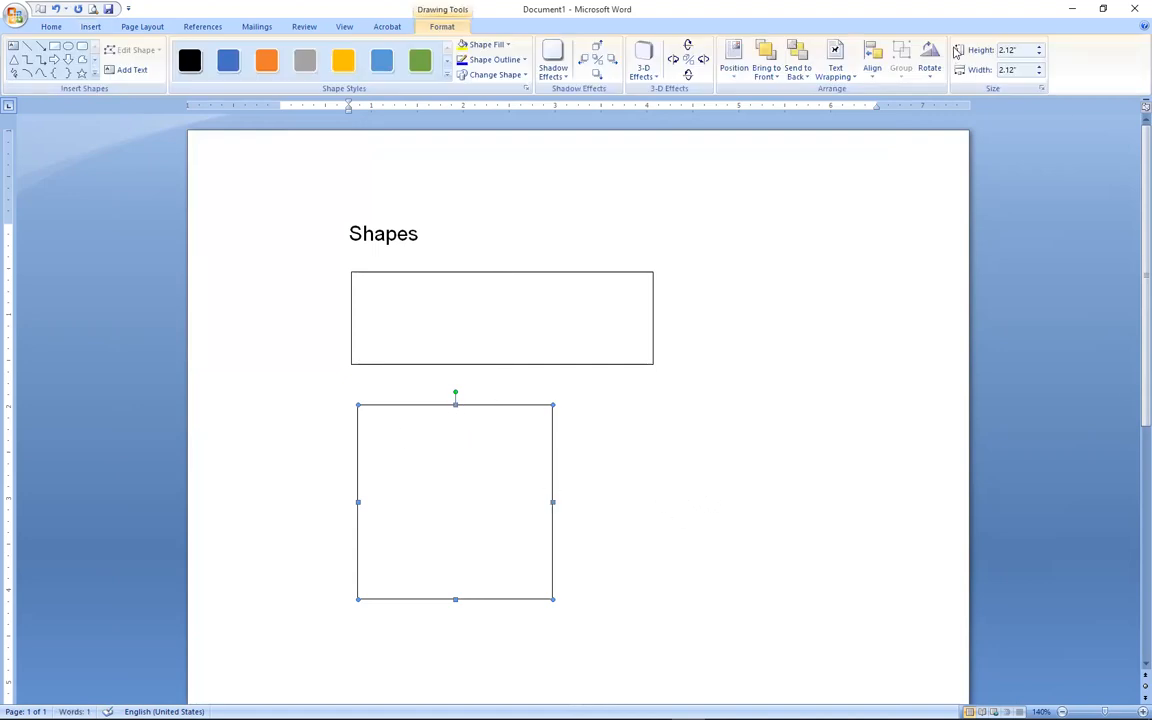
click(1008, 70)
click(1000, 51)
click(533, 273)
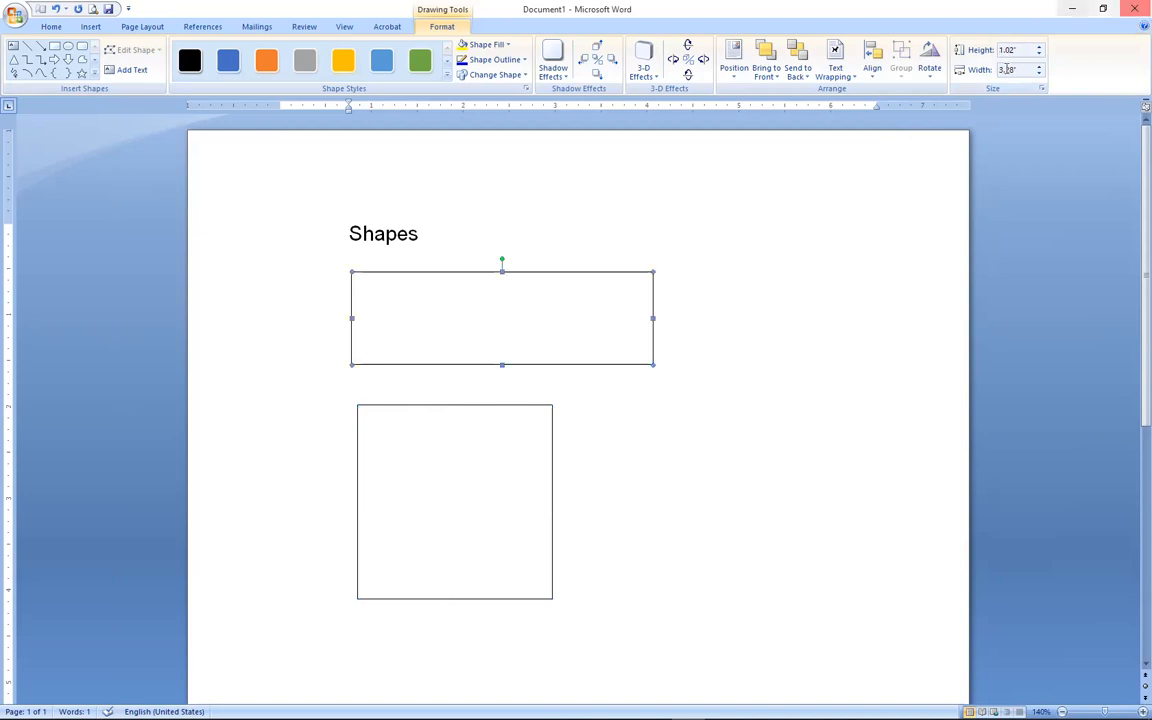
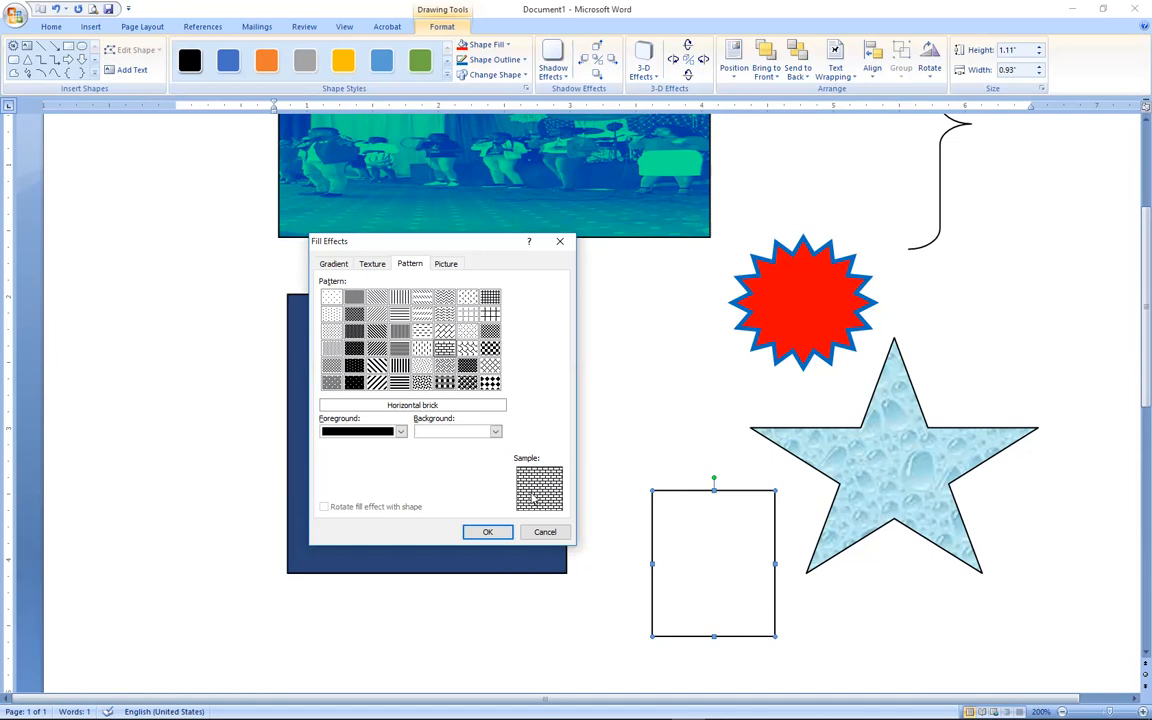
Apply the black Horizontal brick pattern fill to the square, then reselect it.
click(490, 532)
click(634, 485)
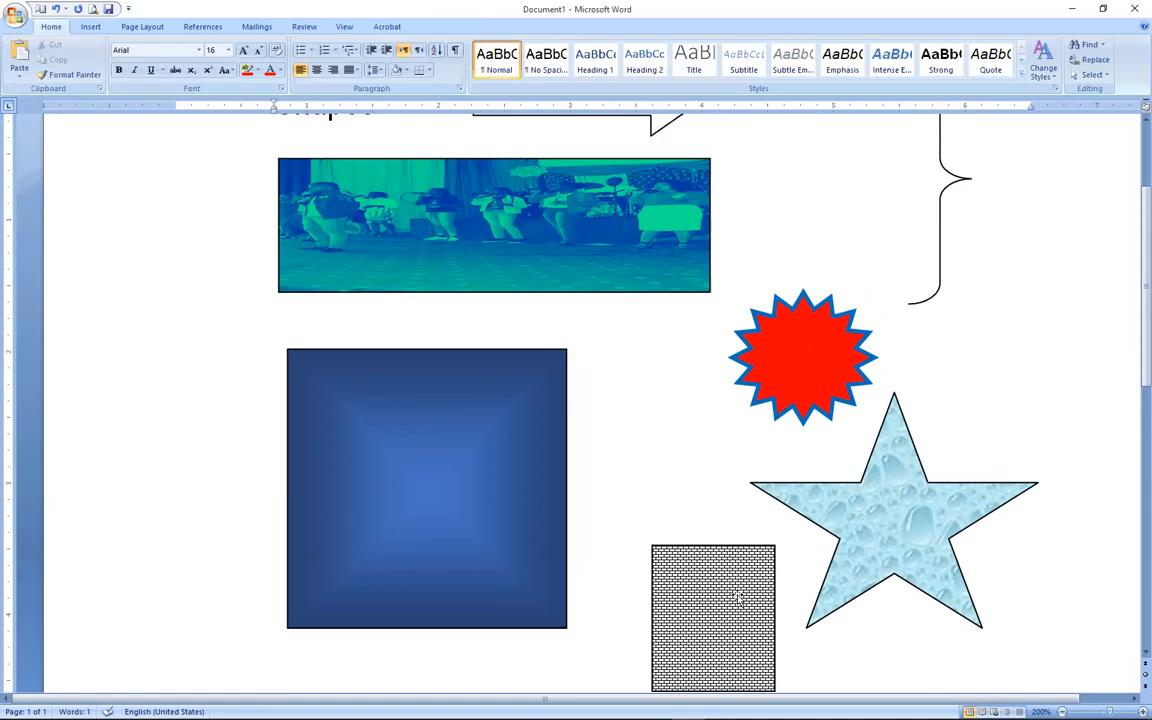
scroll(1131, 419, down, 3)
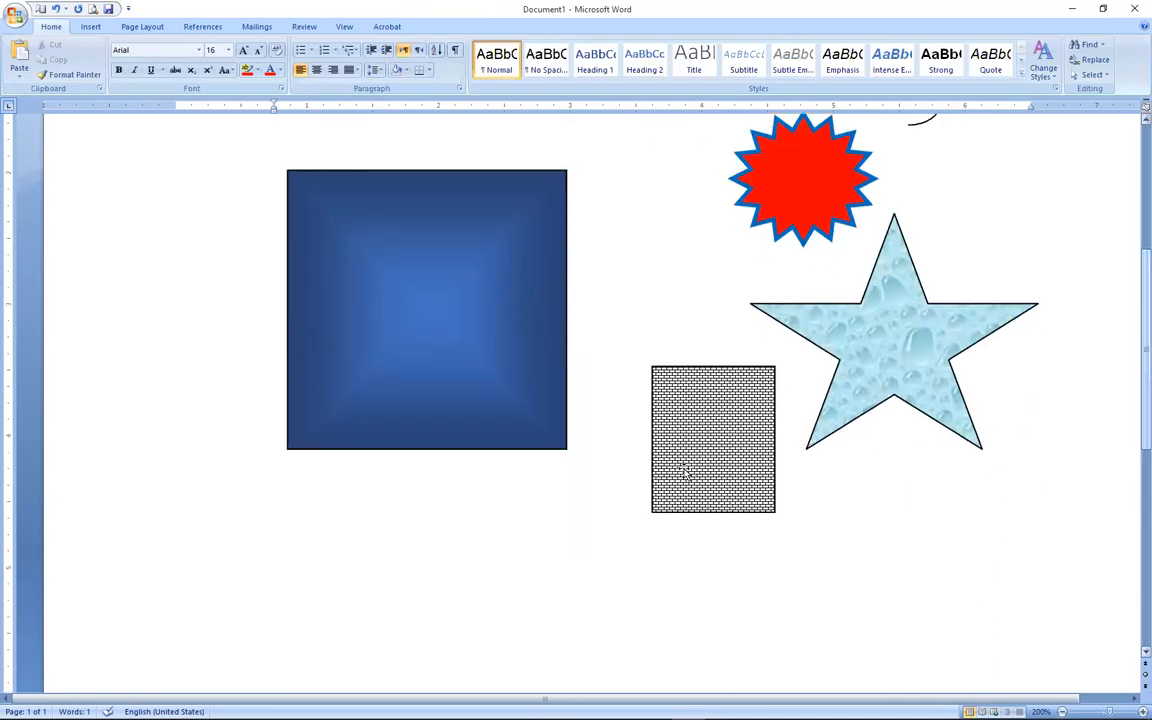
click(663, 455)
Widen the brick square leftward to 1.98" and drag it down below the blue square.
drag(654, 441, 515, 458)
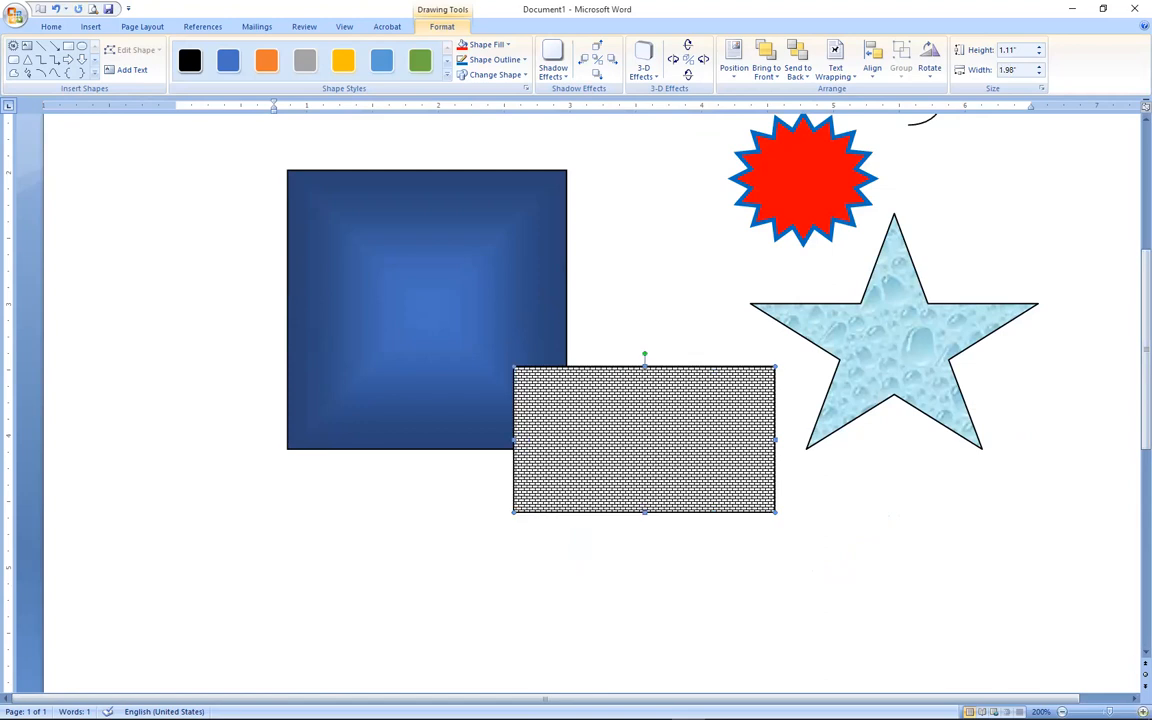
scroll(1133, 514, up, 4)
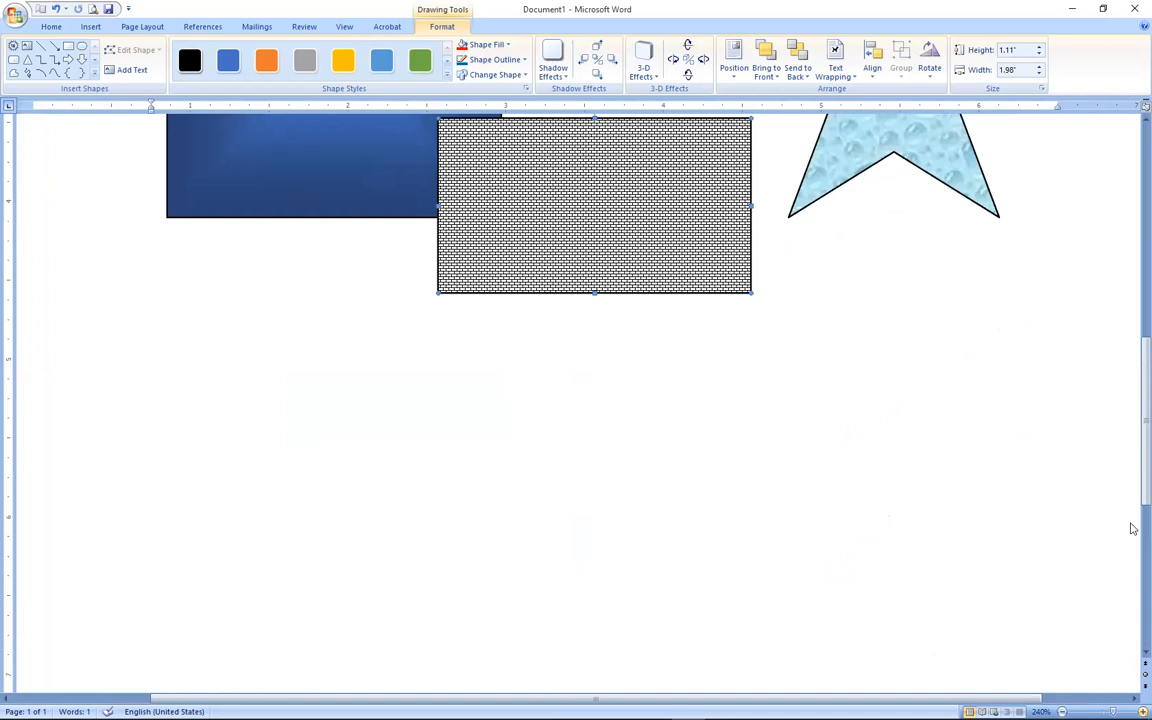
scroll(1129, 460, up, 3)
drag(679, 427, 729, 555)
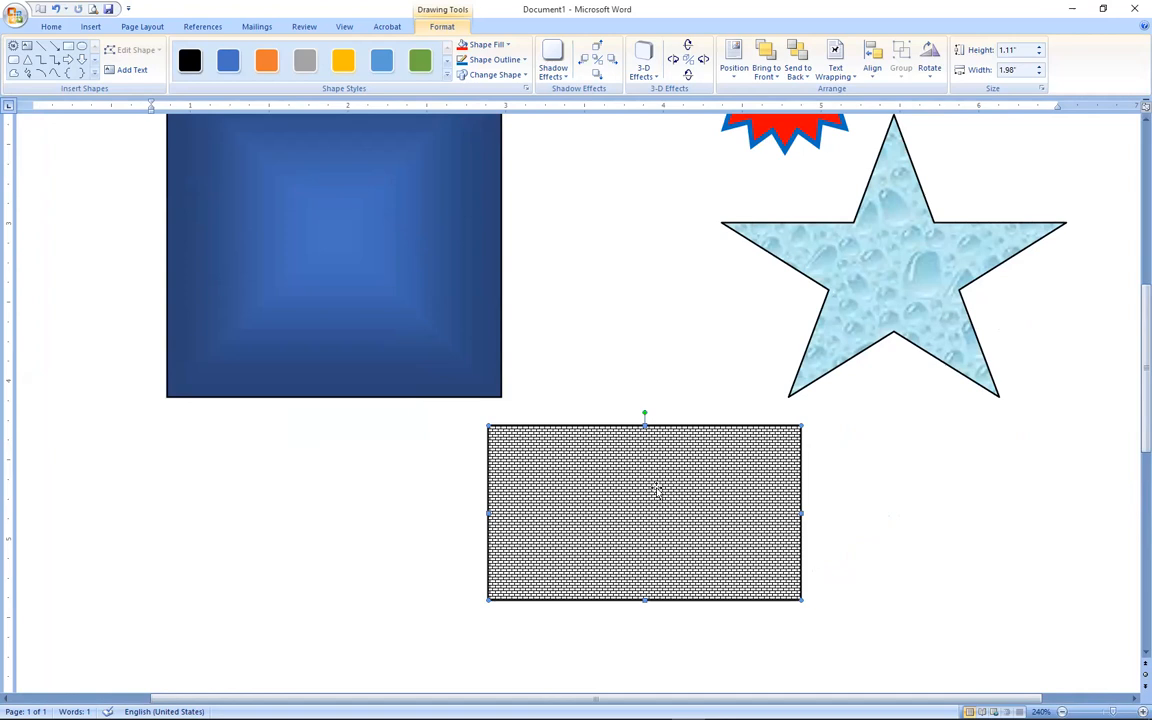
drag(645, 491, 638, 540)
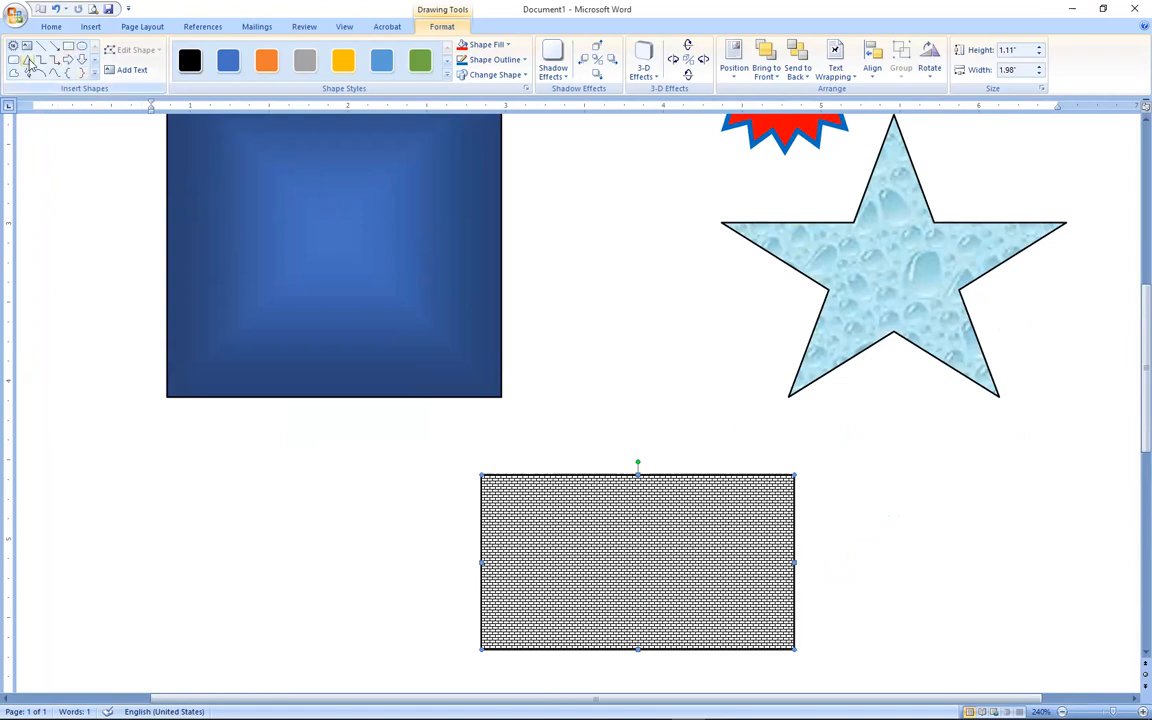
Draw a Flowchart: Manual Operation trapezoid above the brick rectangle.
click(90, 26)
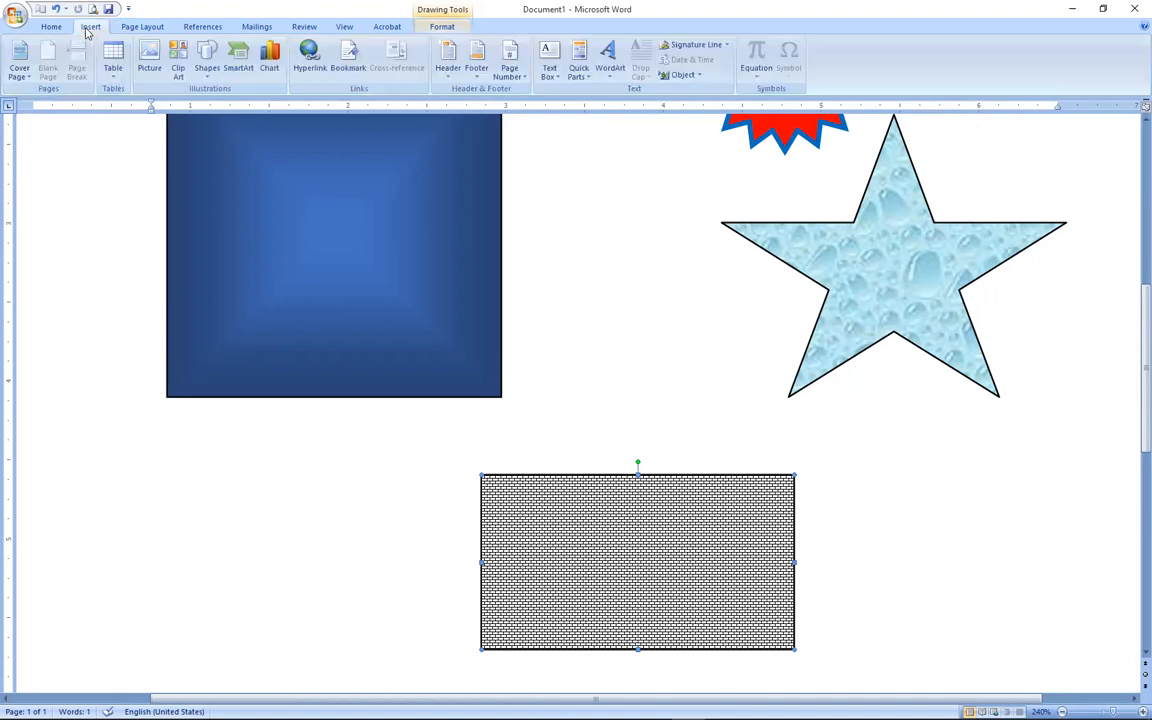
click(207, 70)
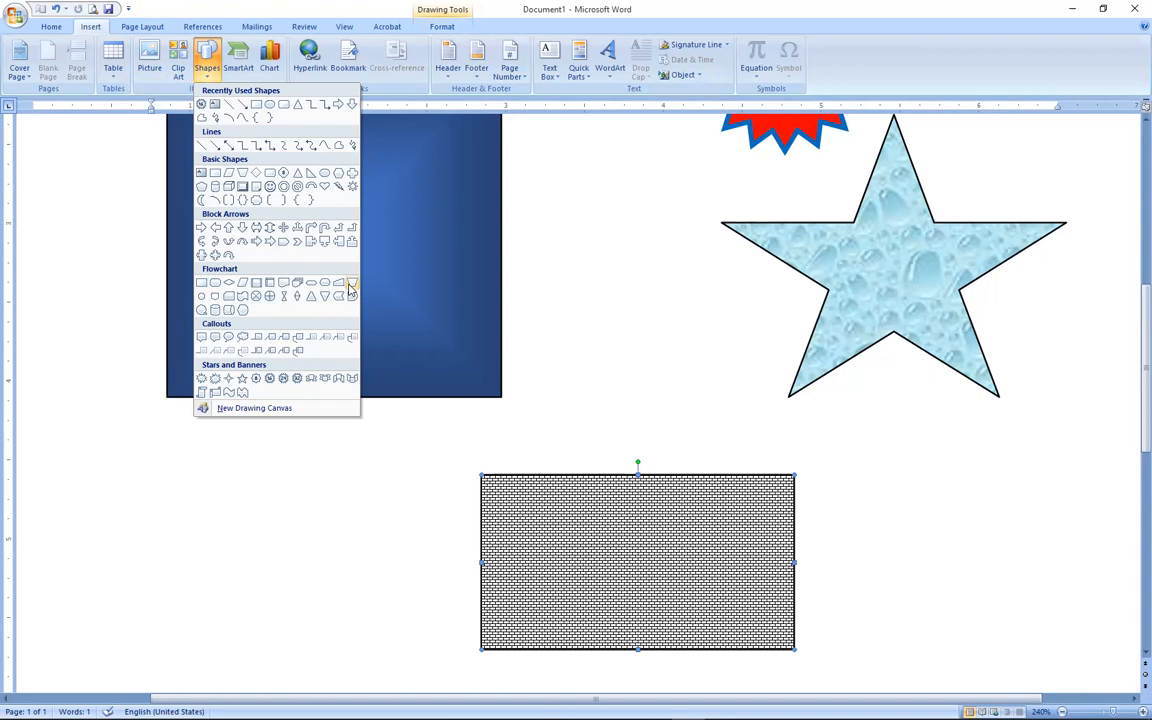
click(351, 286)
drag(581, 341, 761, 469)
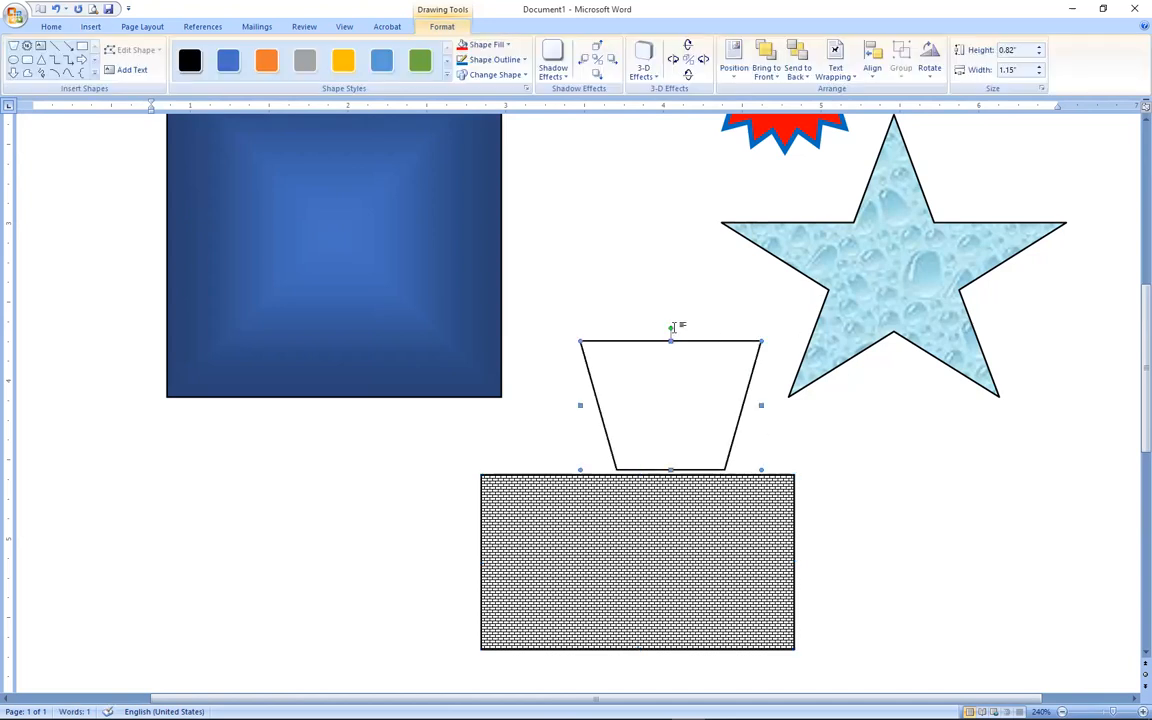
Rotate the trapezoid 180° onto the wall and widen it to 2.41".
drag(669, 329, 671, 448)
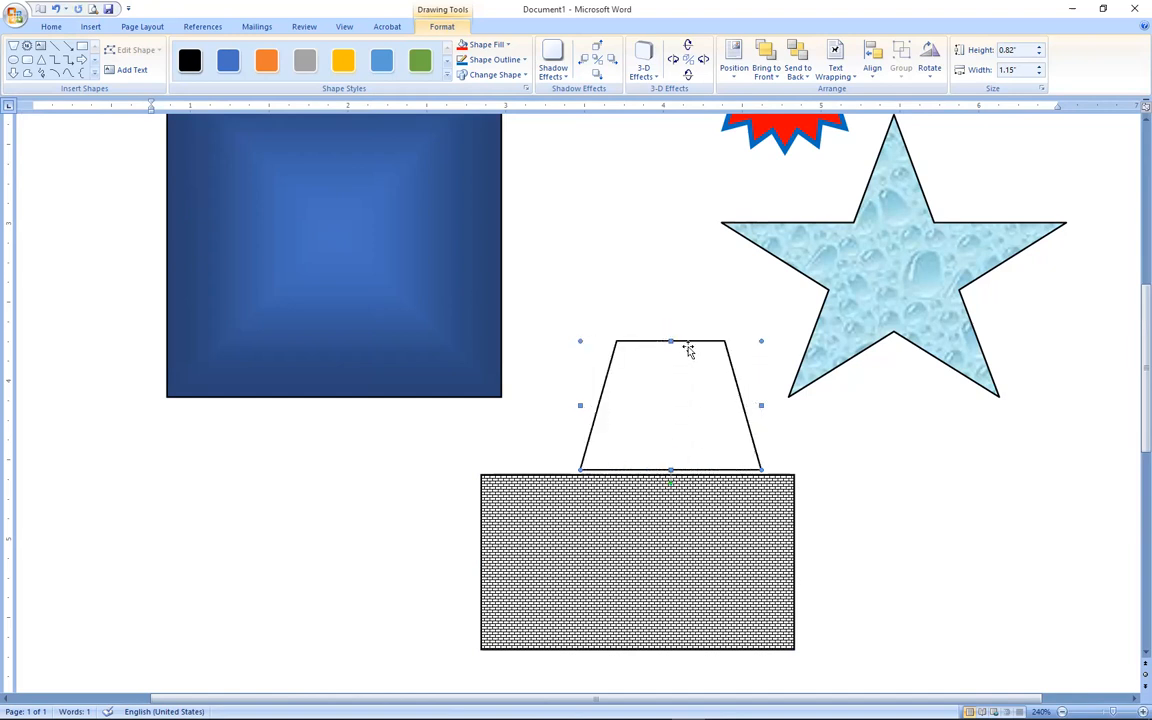
drag(684, 346, 678, 352)
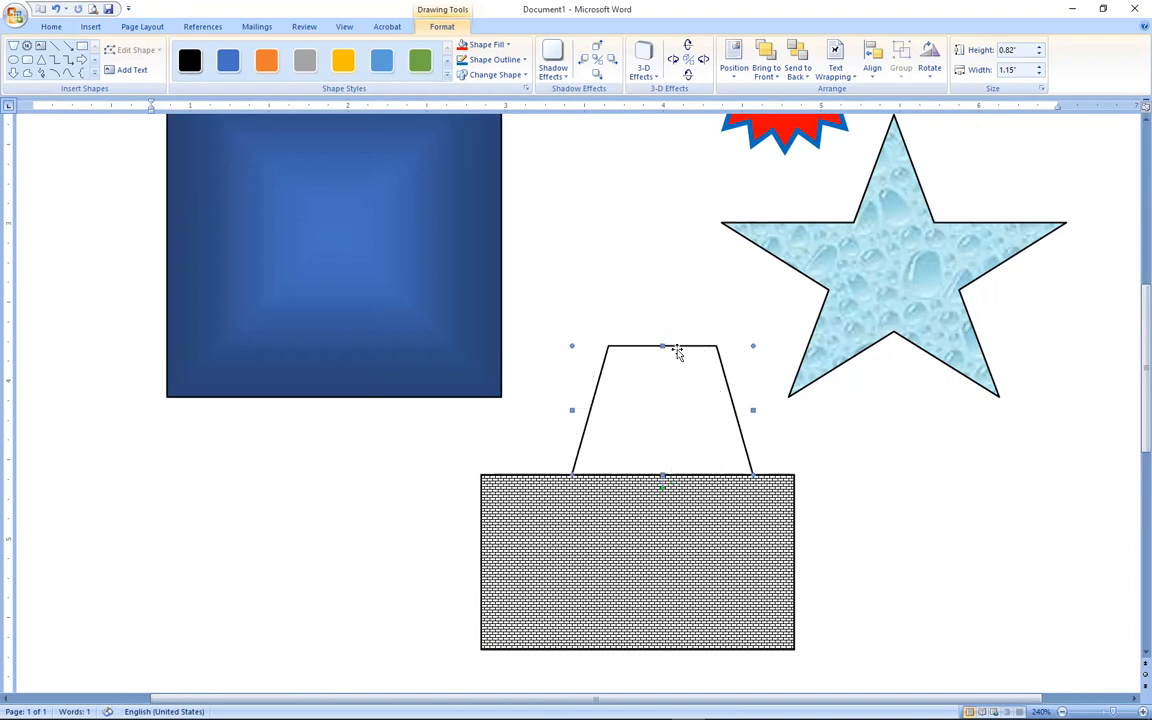
drag(571, 411, 450, 432)
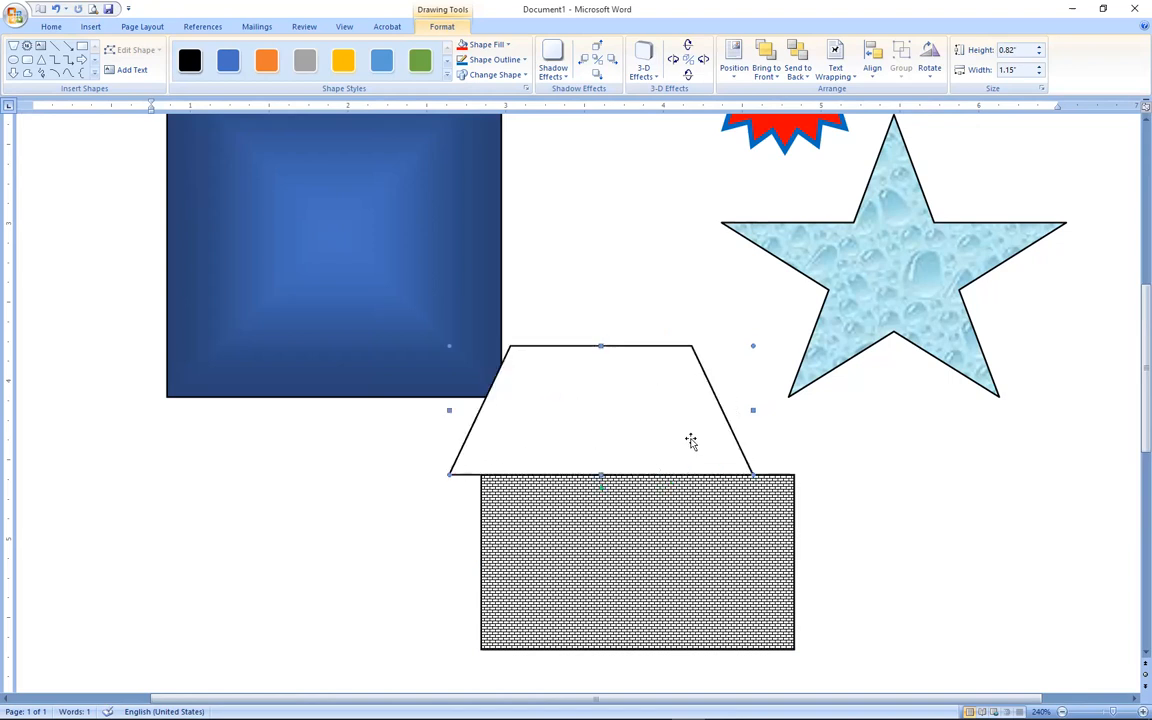
drag(751, 410, 828, 417)
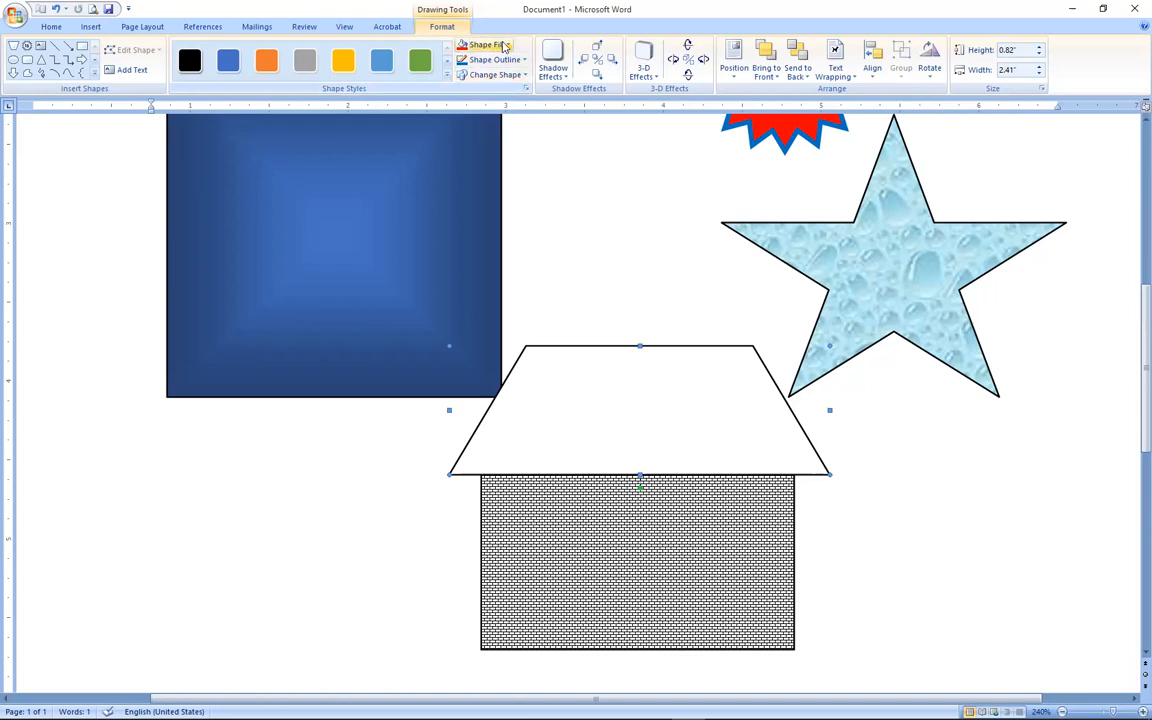
Fill the trapezoid roof with the dark wood texture from Shape Fill > Texture.
click(505, 46)
mouse_move(508, 211)
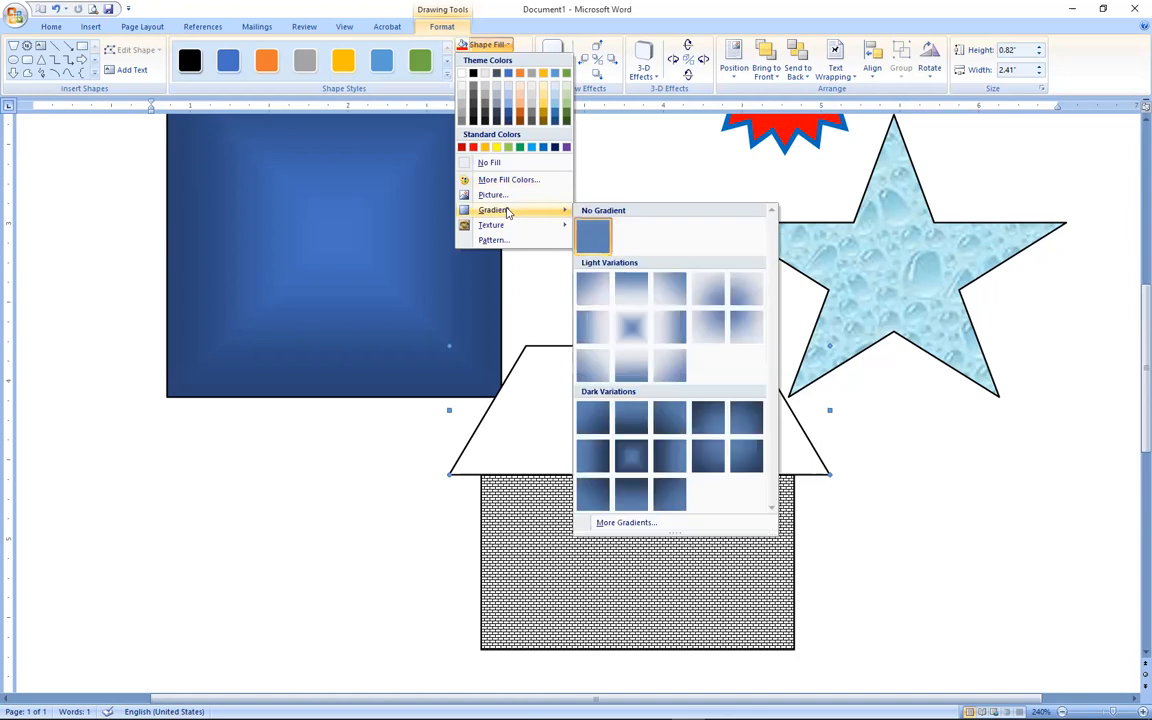
mouse_move(506, 233)
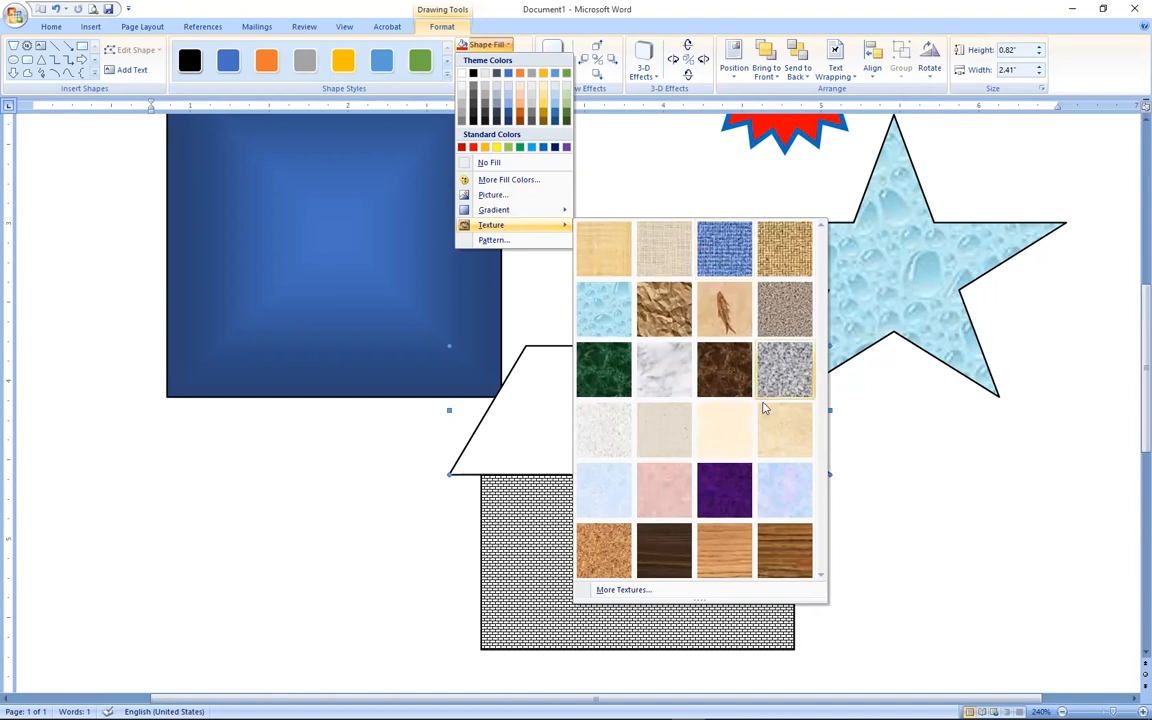
click(786, 547)
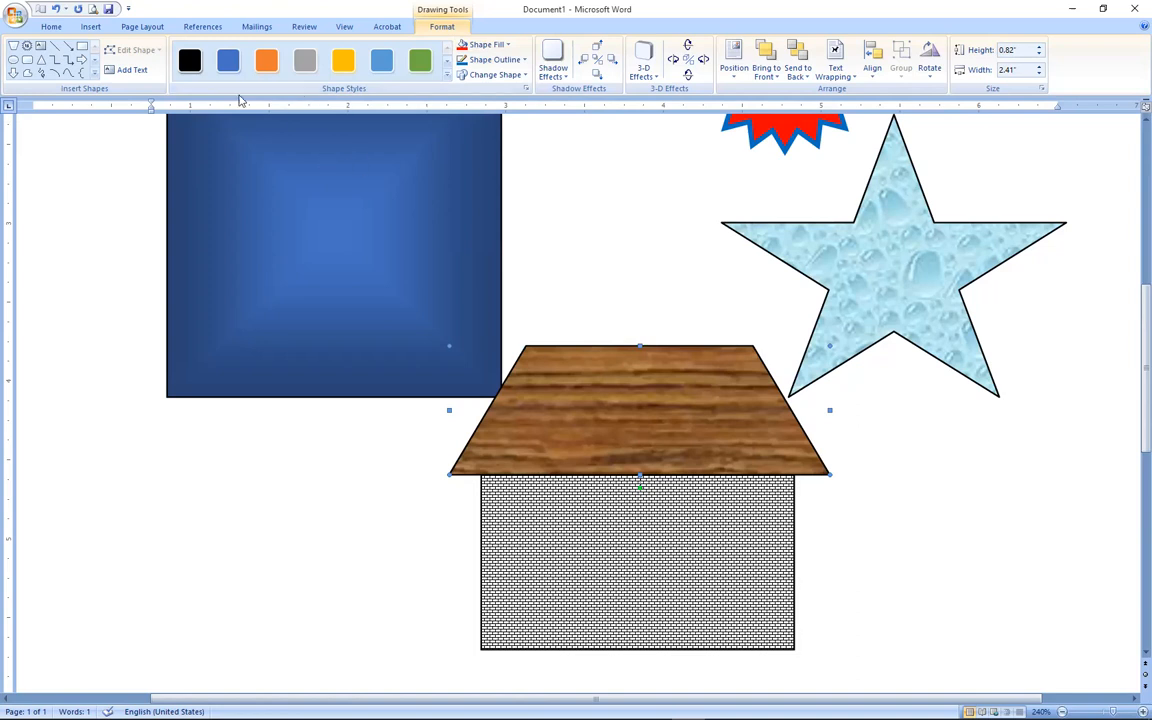
Draw a tall rectangle on the brick wall as the house's door.
click(80, 27)
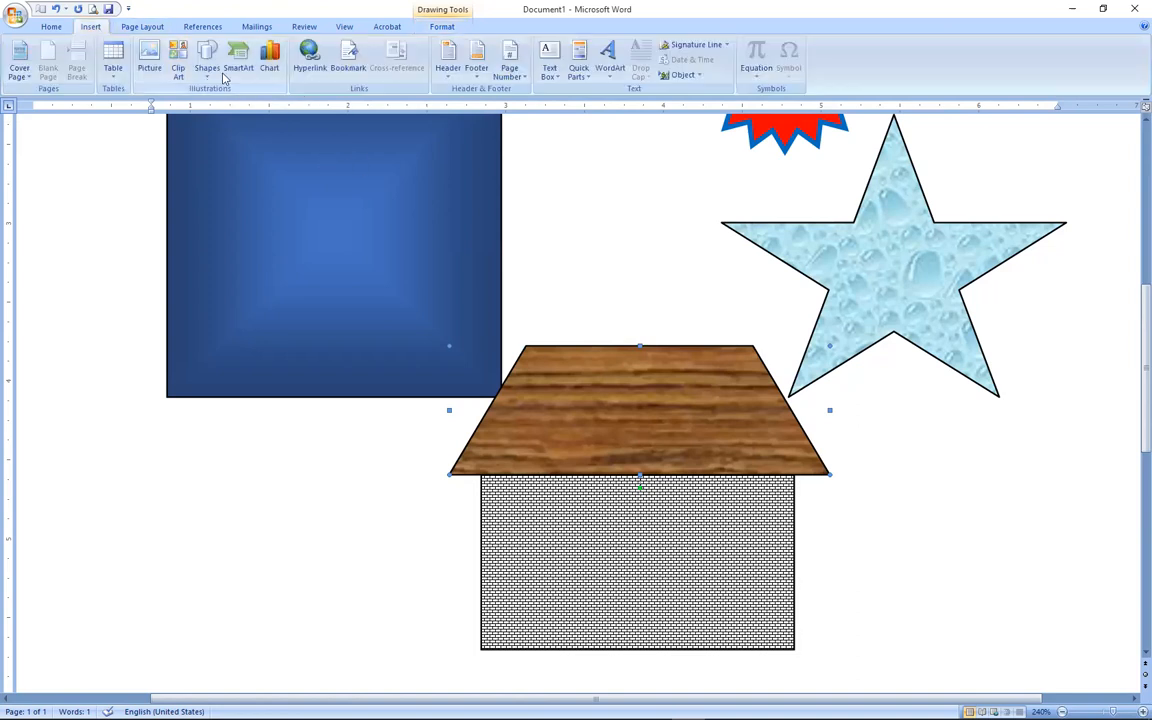
click(210, 87)
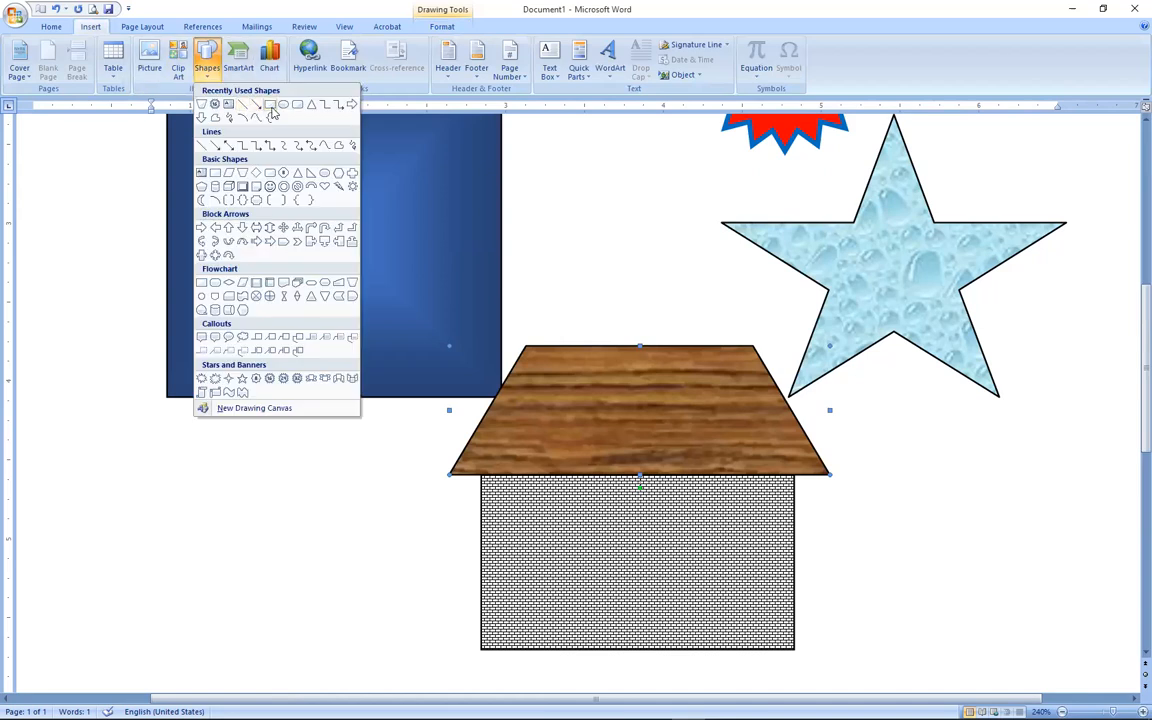
click(268, 113)
drag(612, 510, 672, 649)
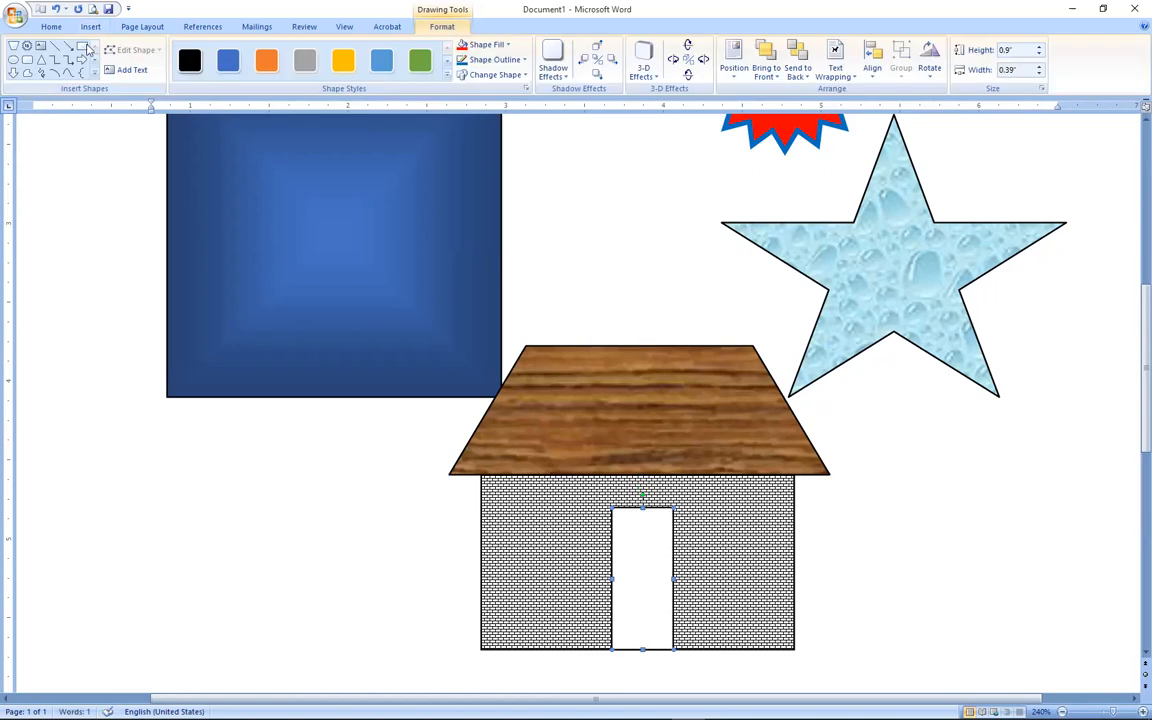
Draw a small 0.34" × 0.23" rectangle window on the left of the wall.
click(91, 27)
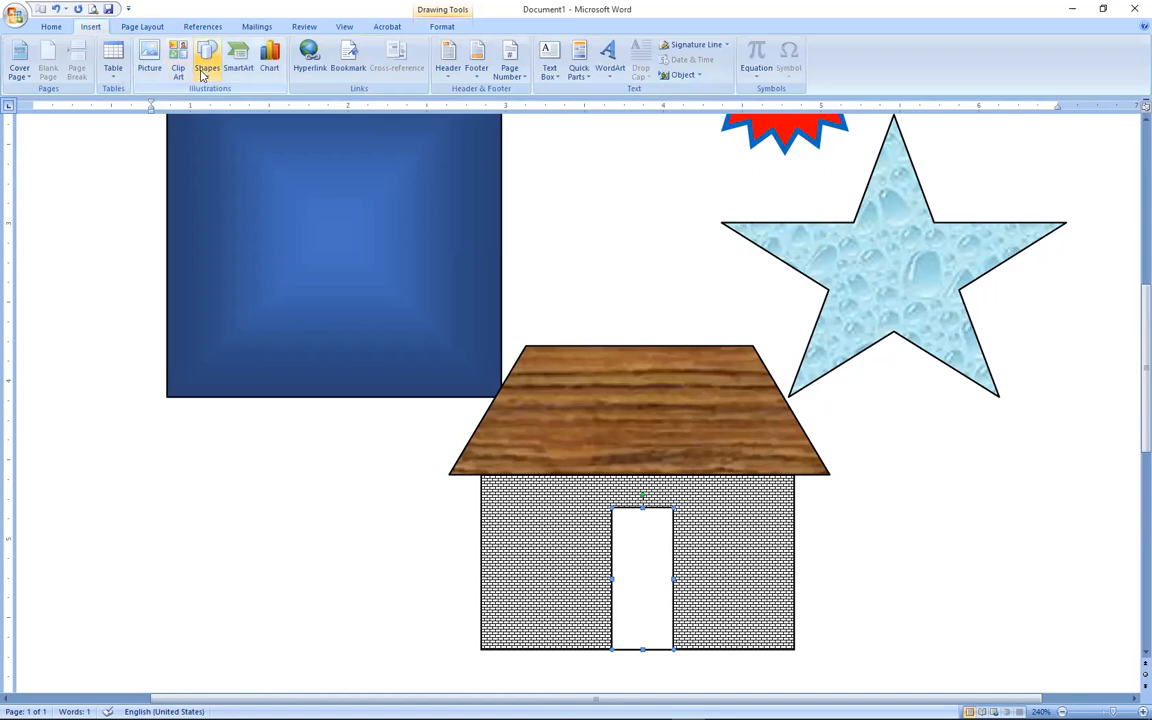
click(204, 70)
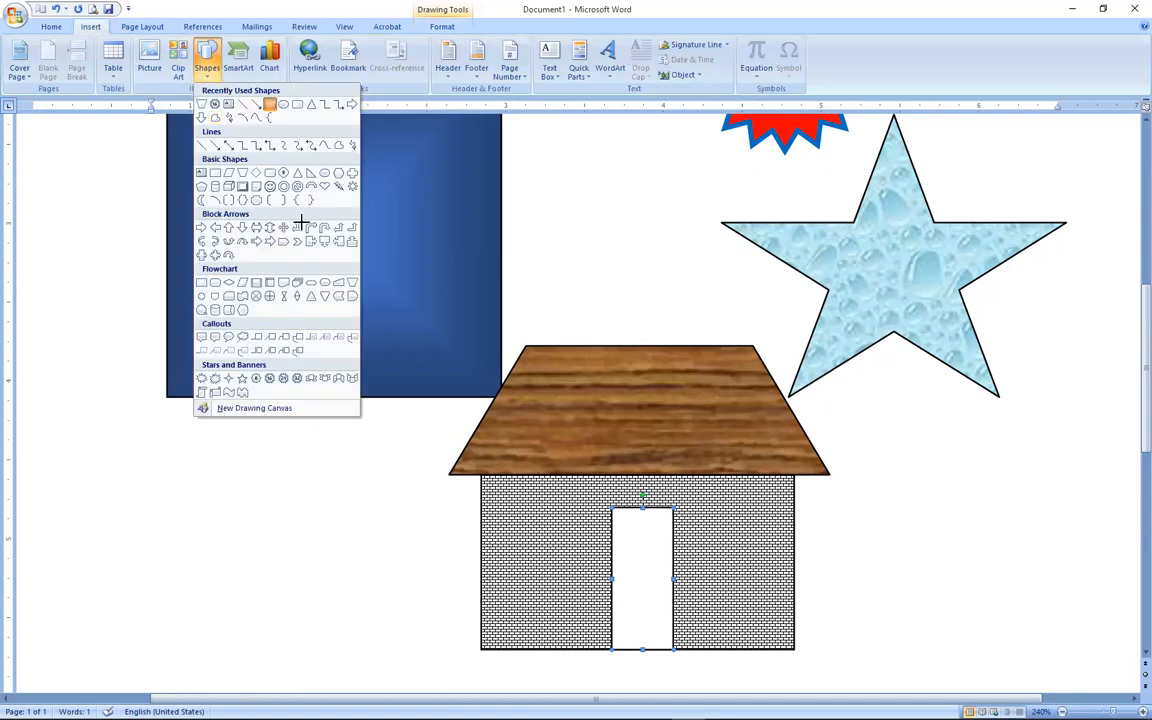
drag(481, 514, 518, 568)
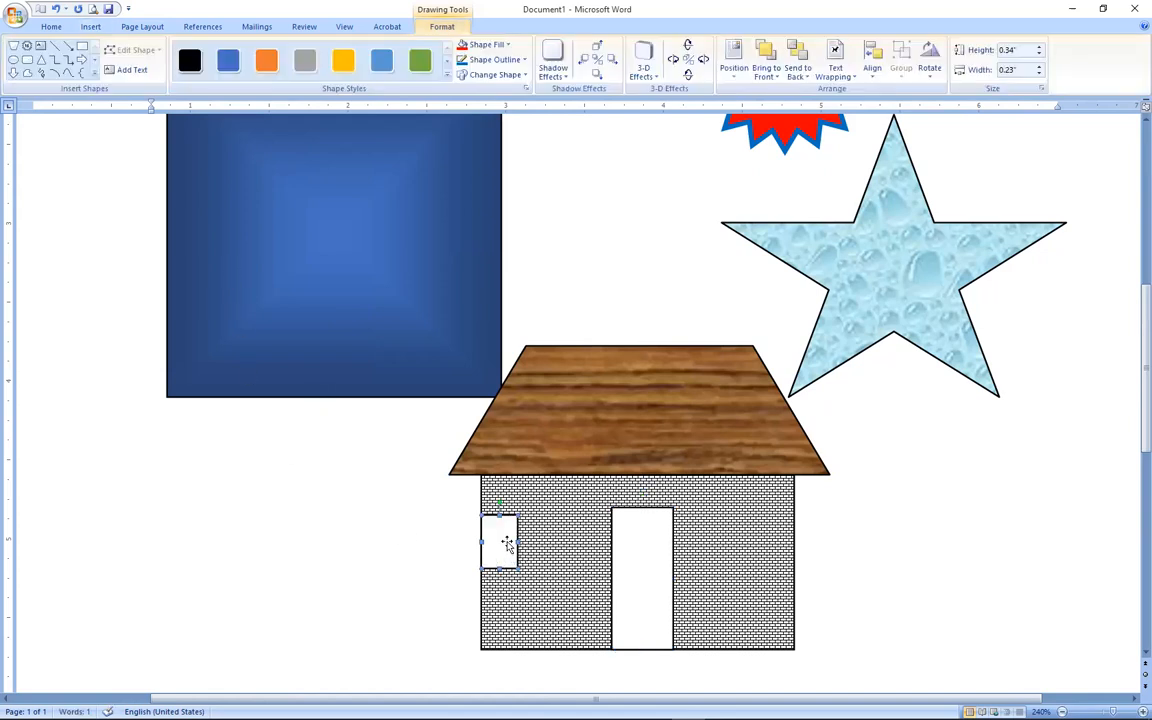
scroll(870, 533, up, 5)
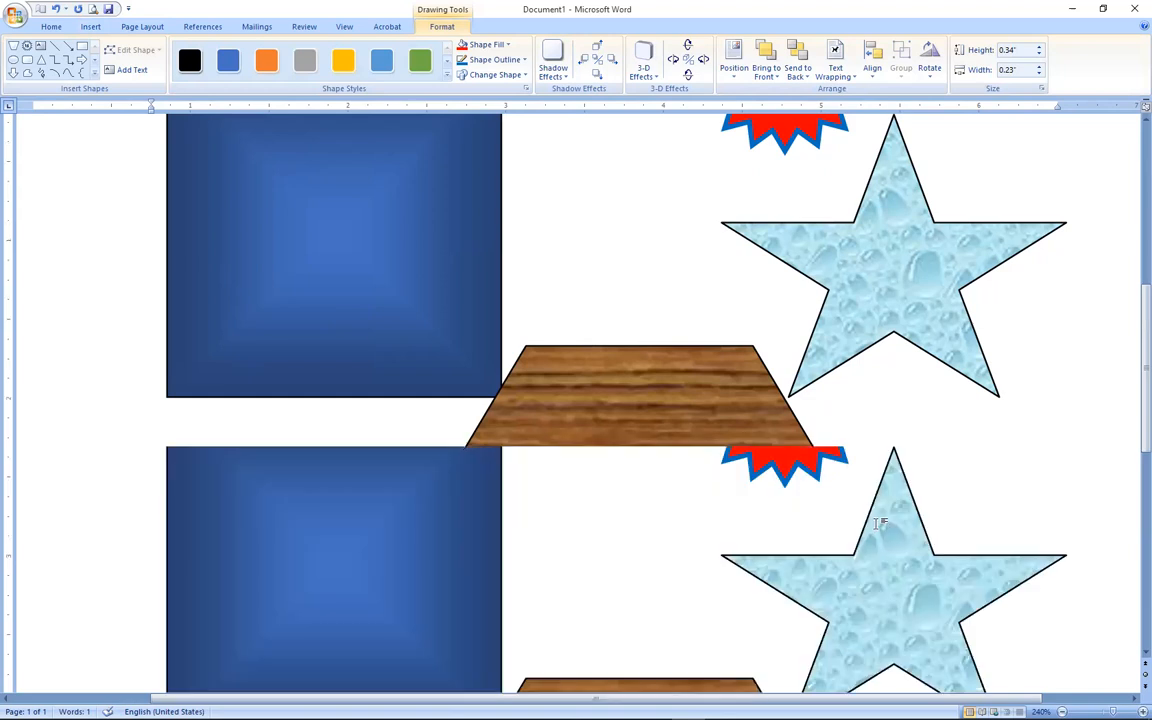
click(1062, 711)
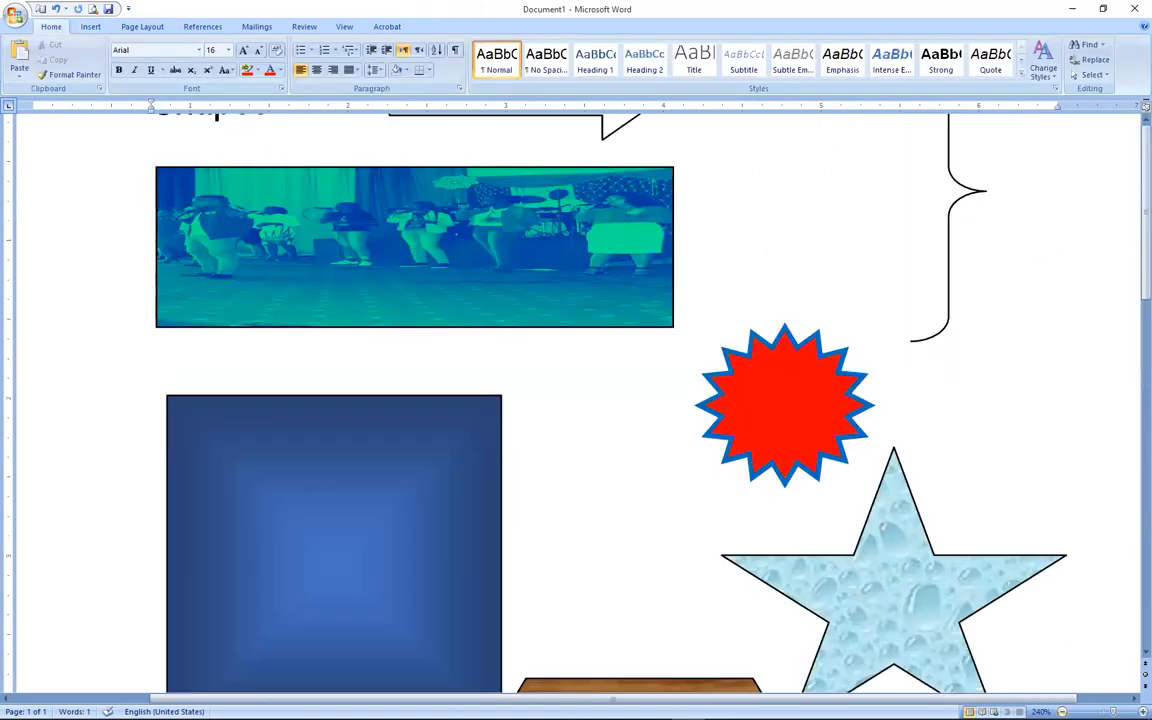
ctrl+scroll(1020, 298, down, 3)
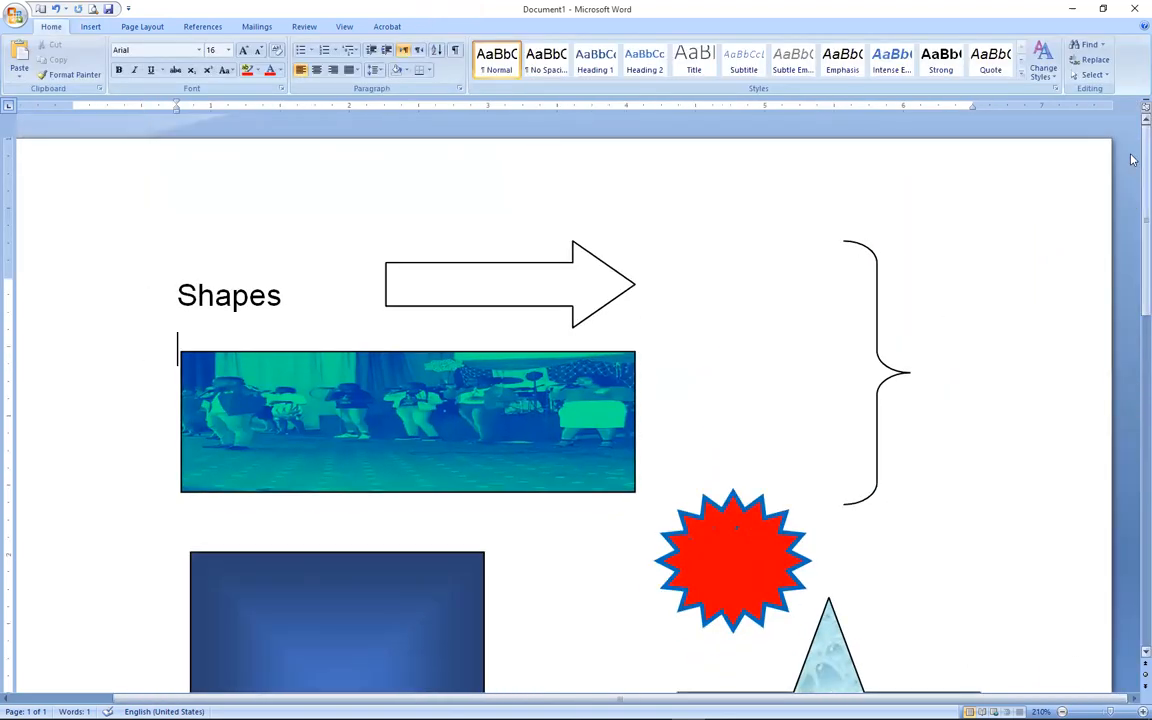
scroll(1132, 299, down, 3)
scroll(1132, 299, down, 3)
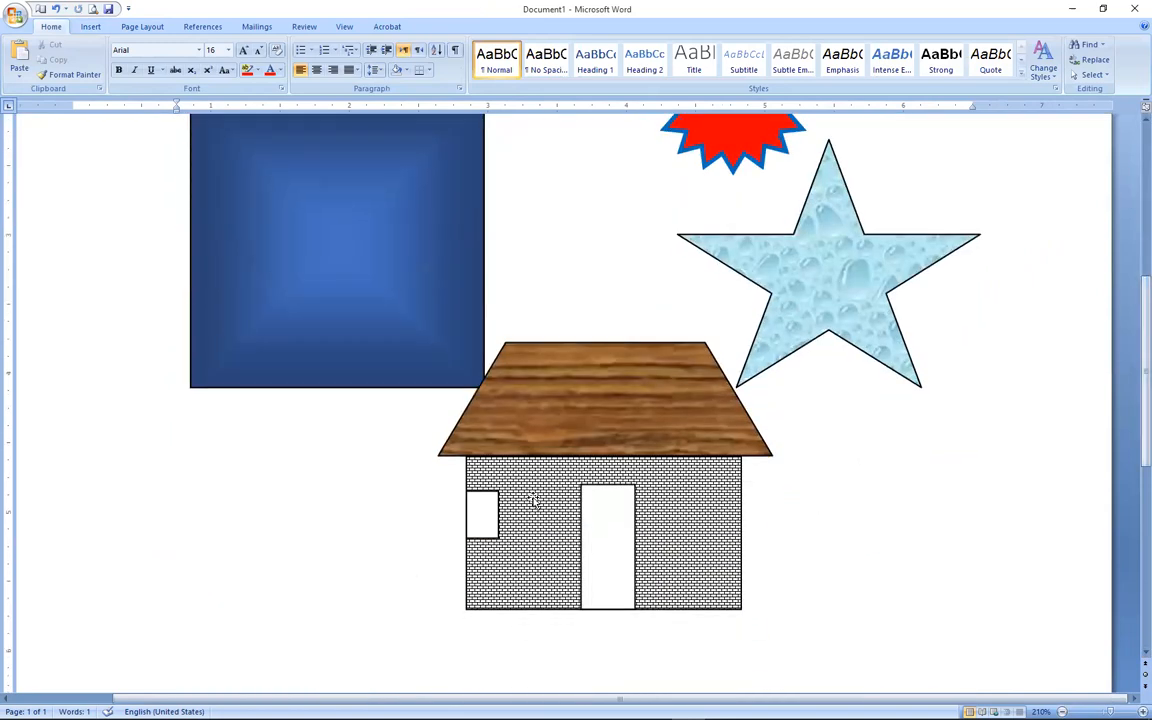
click(491, 507)
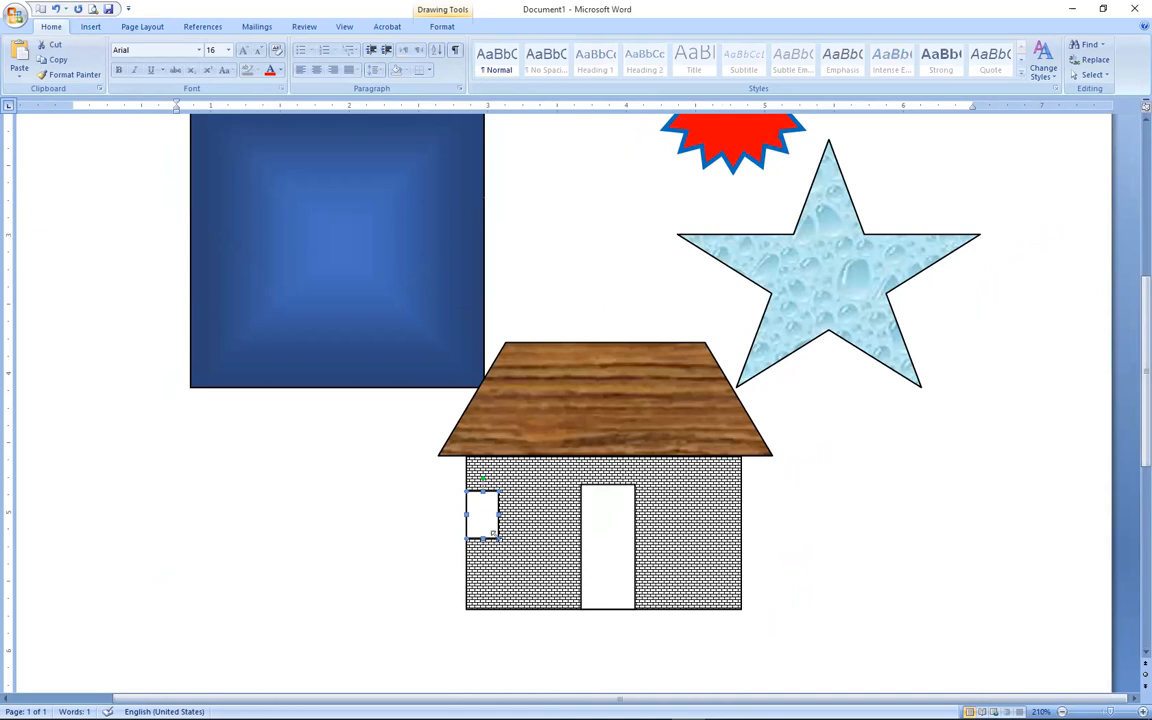
click(827, 507)
scroll(815, 515, up, 5)
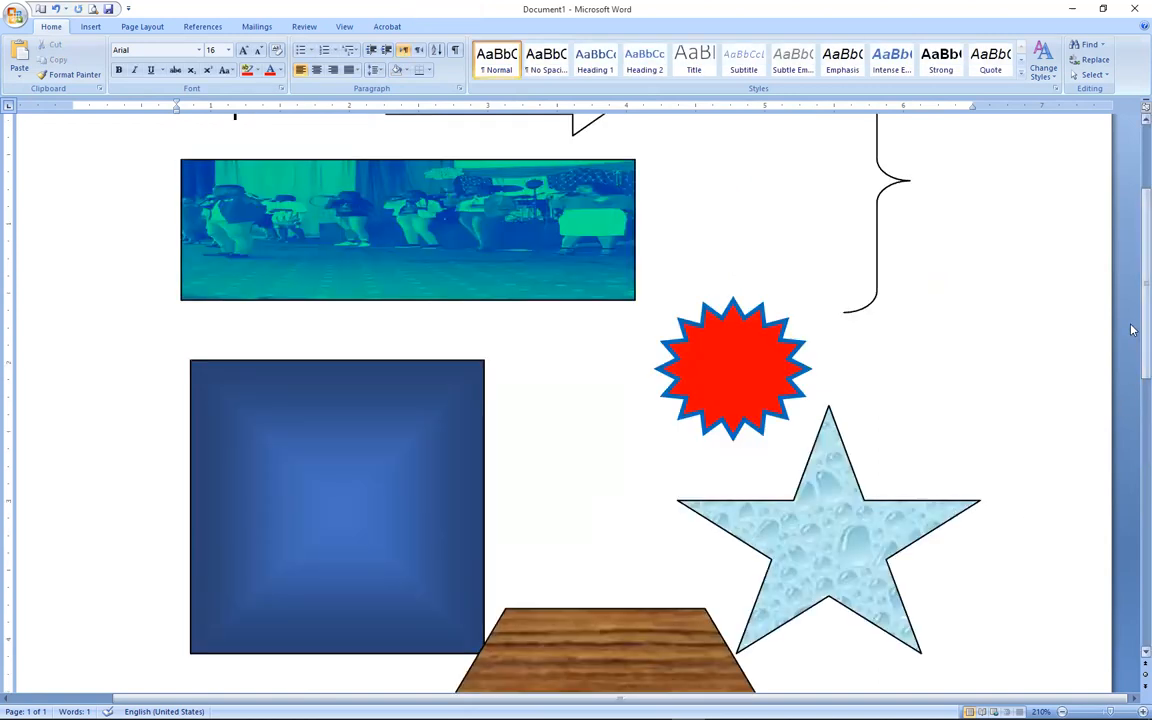
scroll(1132, 430, down, 4)
scroll(1132, 430, down, 2)
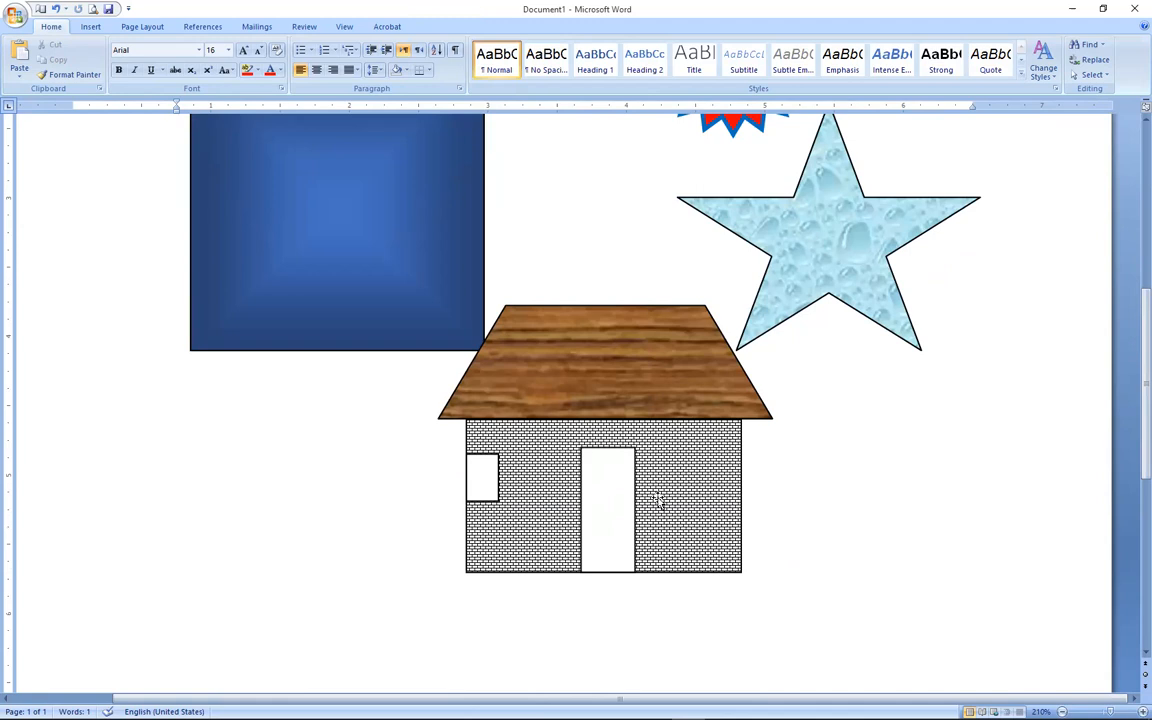
Duplicate the window and move the copy onto the house's right wall.
key(ctrl+v)
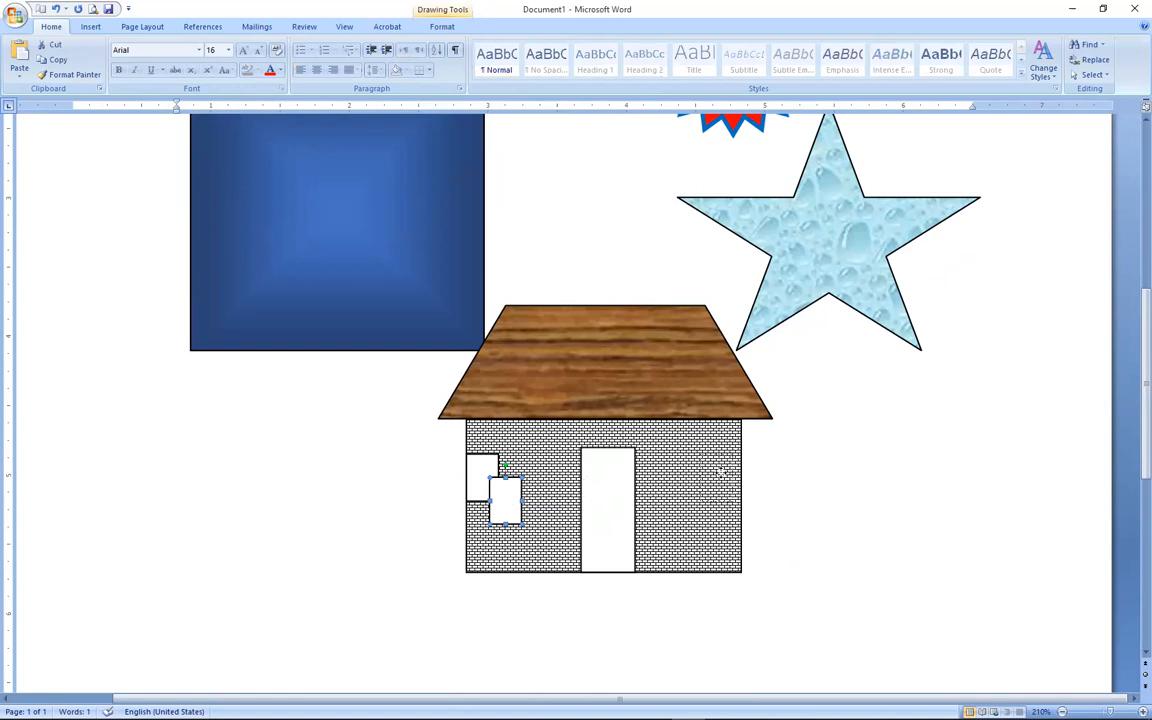
drag(505, 497, 722, 482)
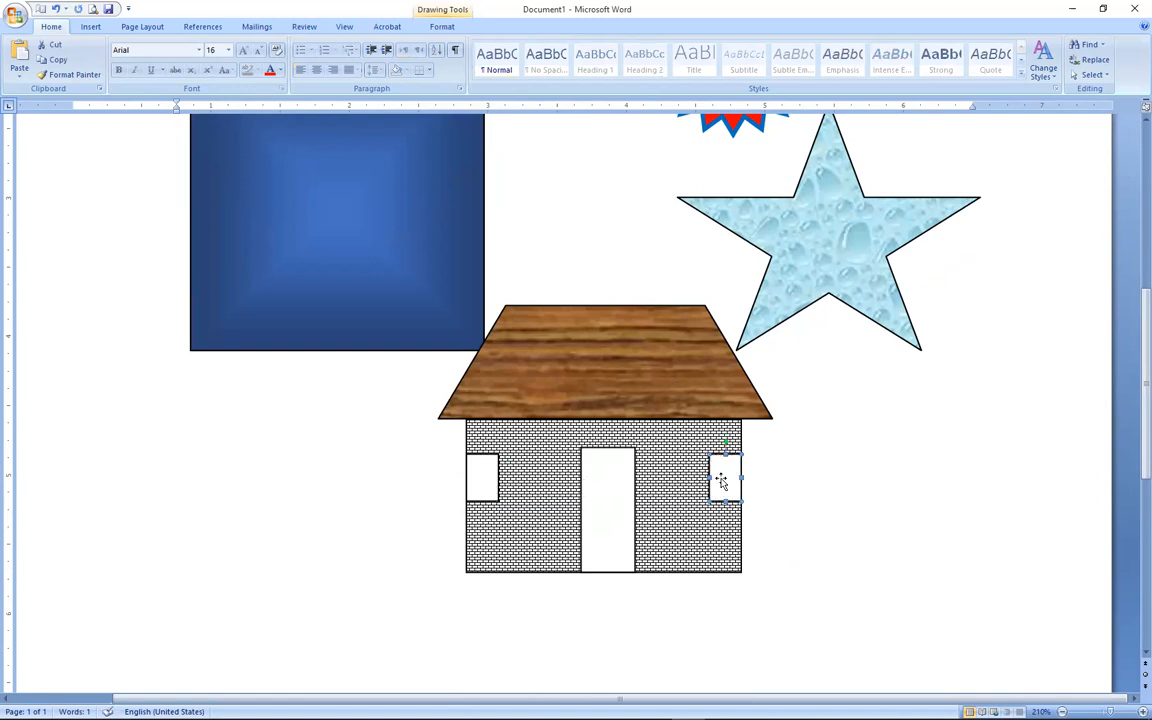
click(972, 489)
scroll(972, 489, up, 3)
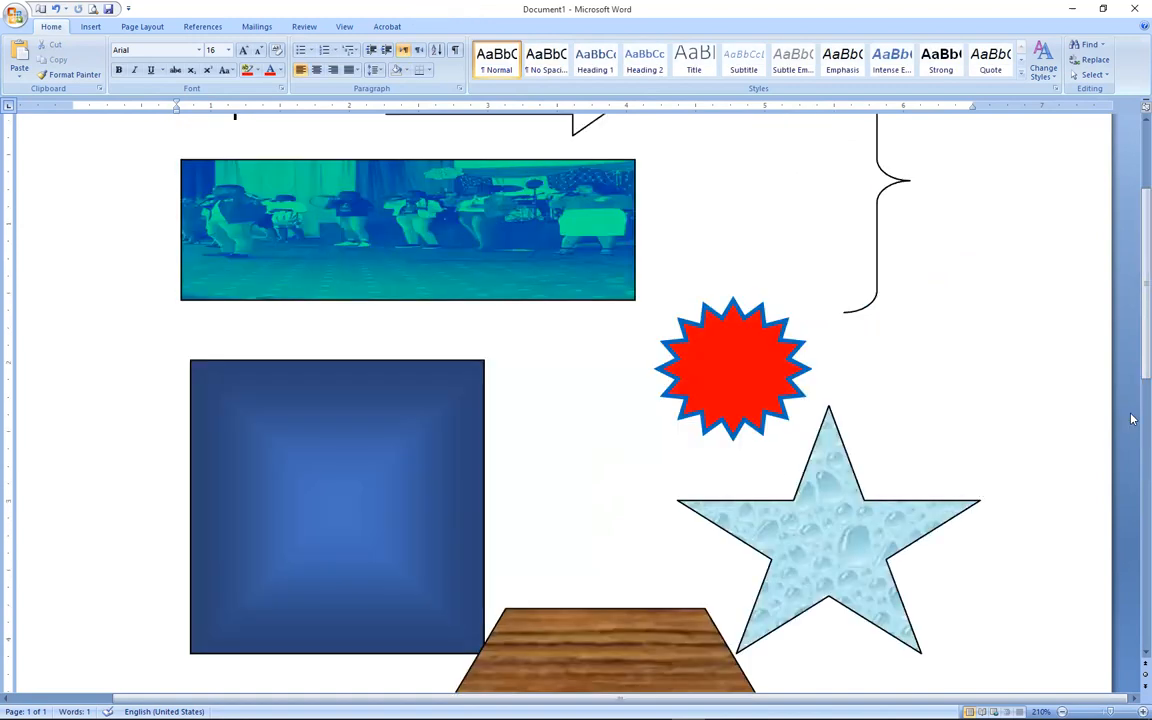
scroll(1133, 415, down, 3)
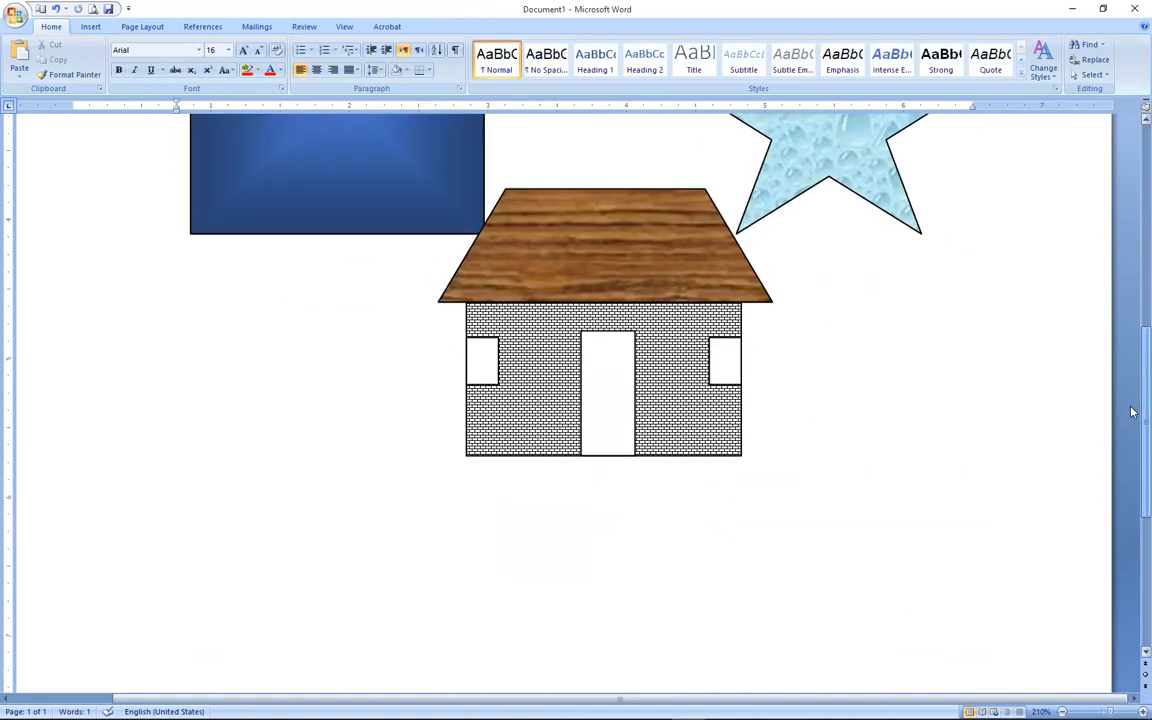
Delete the water-drop star shape.
click(803, 178)
key(Delete)
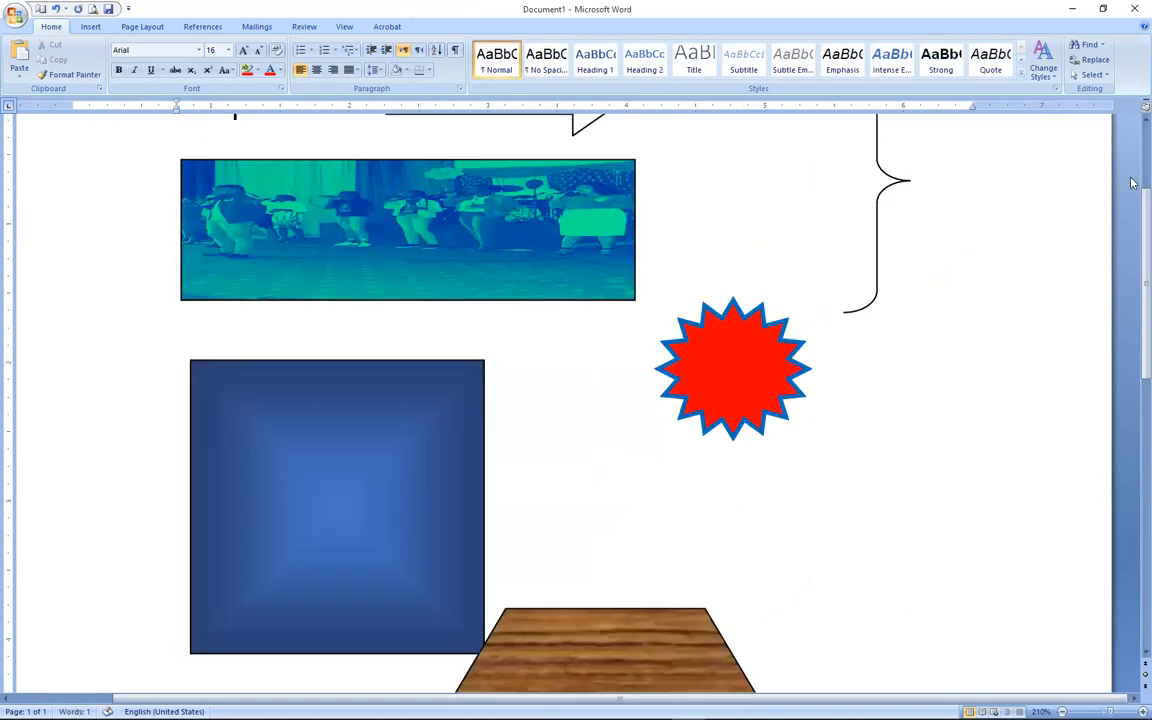
scroll(1132, 306, down, 5)
Shift the blue square to the left.
click(406, 329)
drag(406, 329, 350, 329)
click(632, 428)
Inspect the roof, brick wall and door one by one, then deselect the door.
click(605, 408)
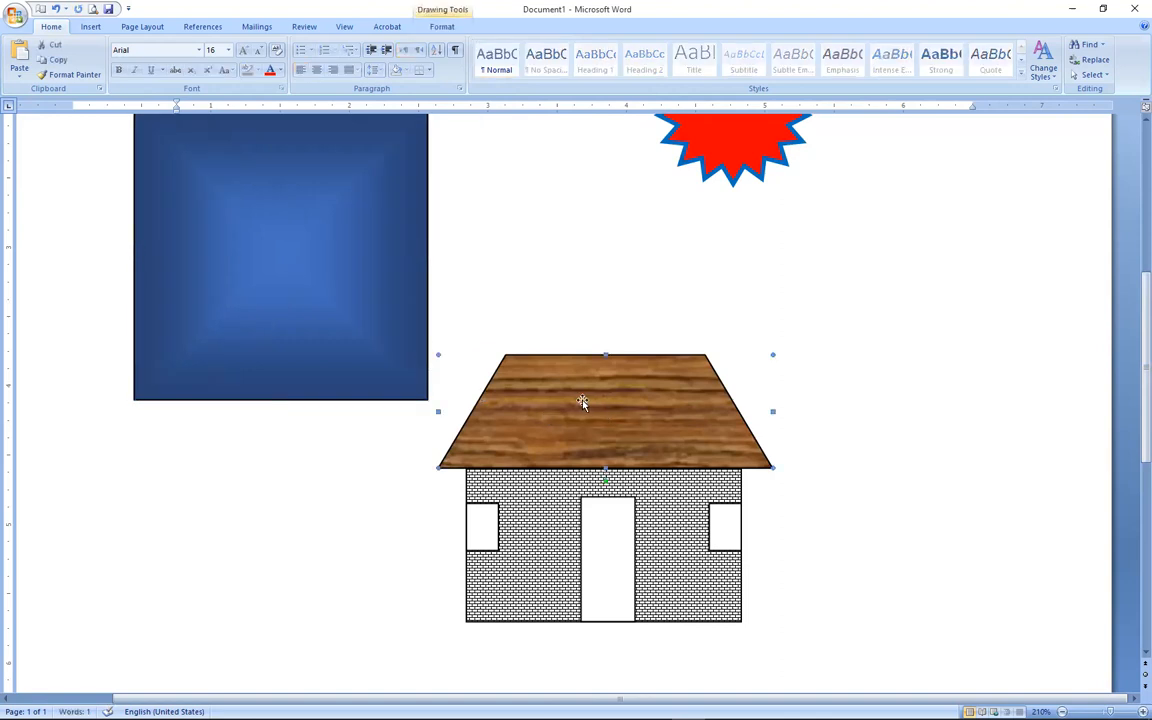
click(546, 538)
click(625, 537)
click(870, 494)
scroll(870, 494, up, 3)
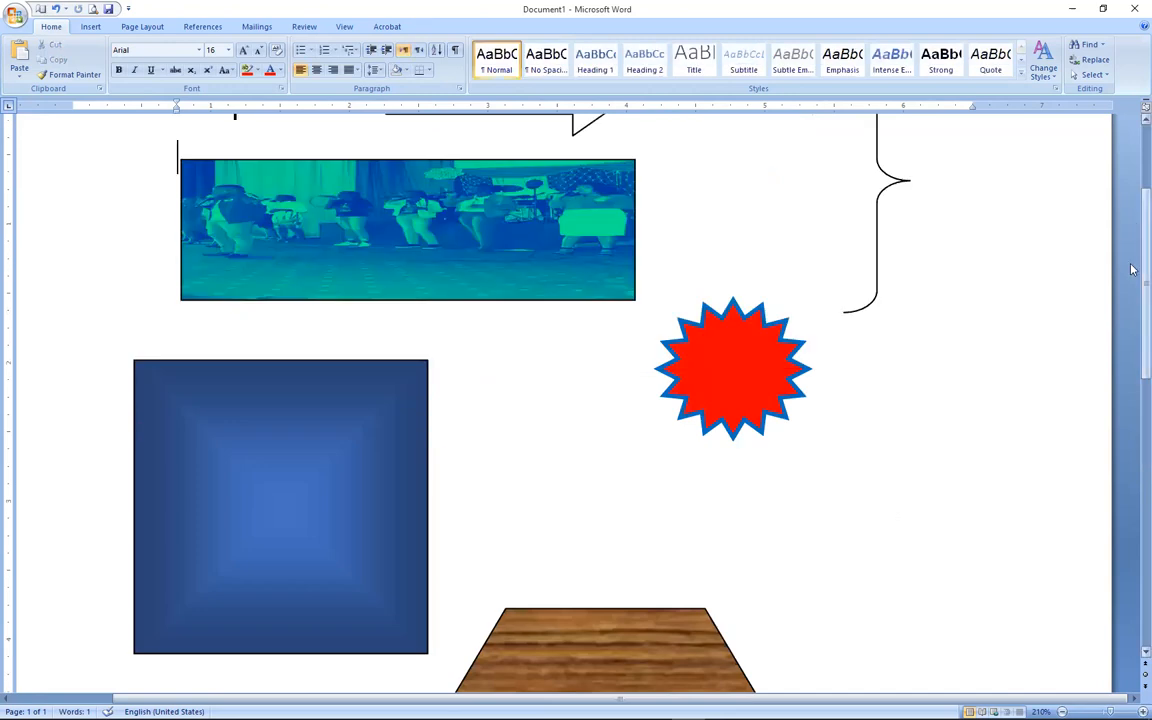
scroll(1132, 364, down, 4)
scroll(1132, 364, down, 1)
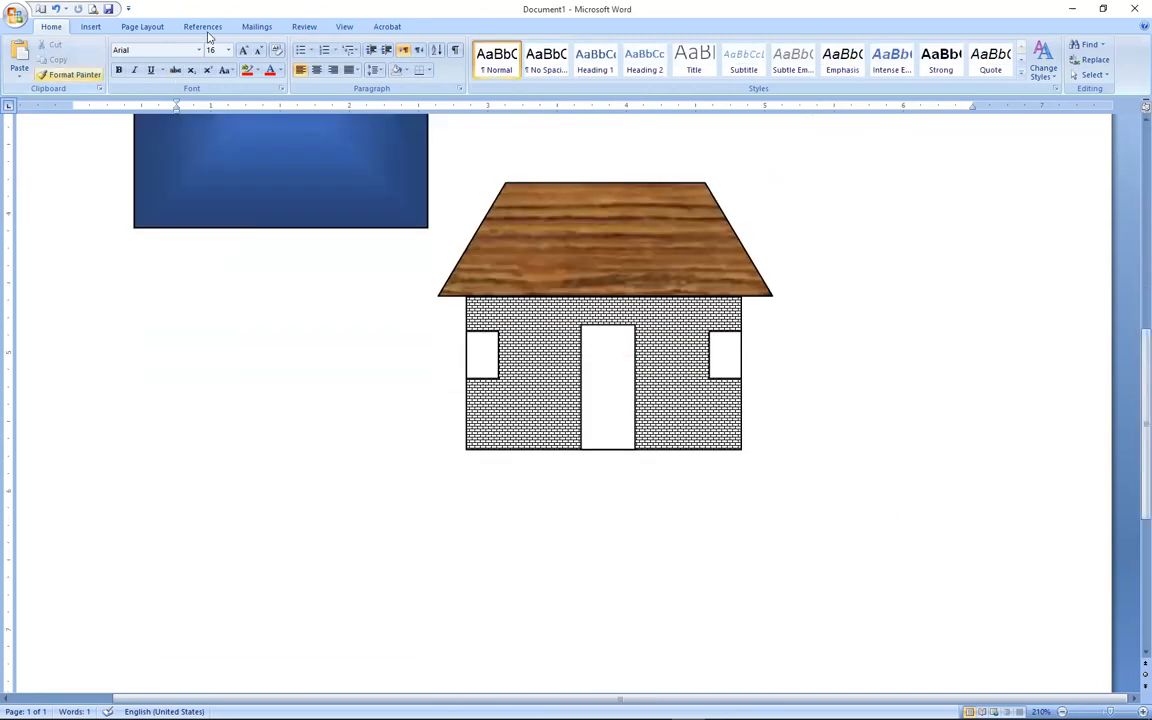
View the Insert Shapes gallery and close it without choosing a shape.
click(89, 28)
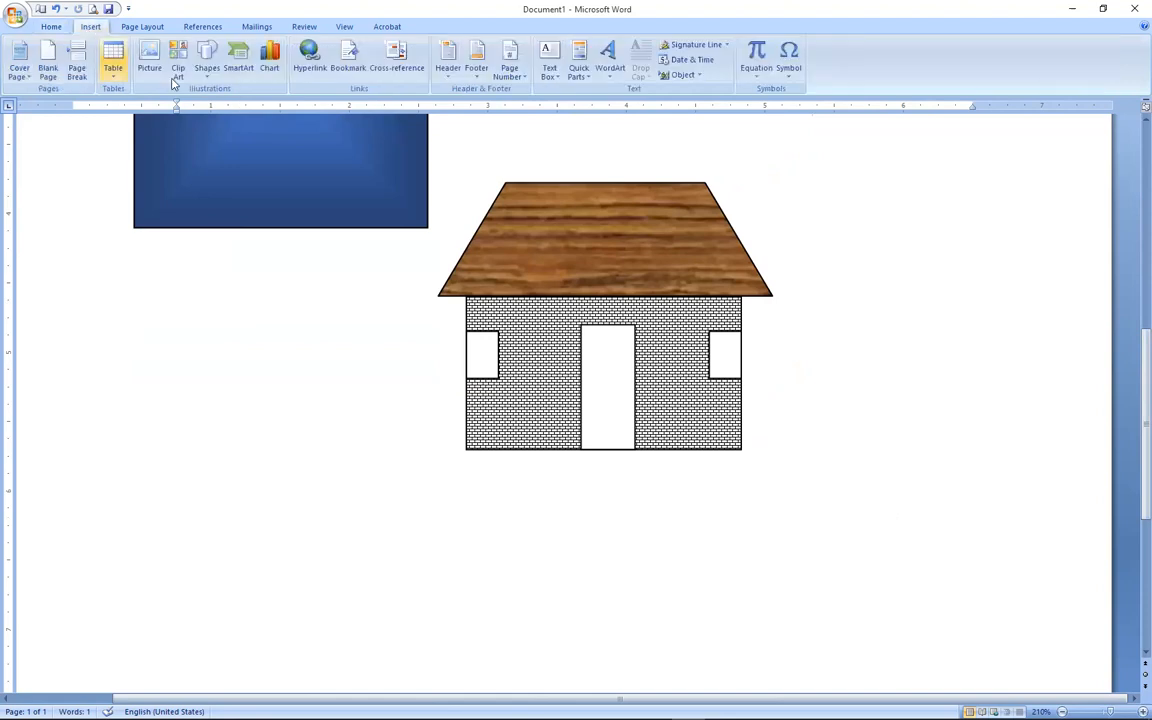
click(207, 66)
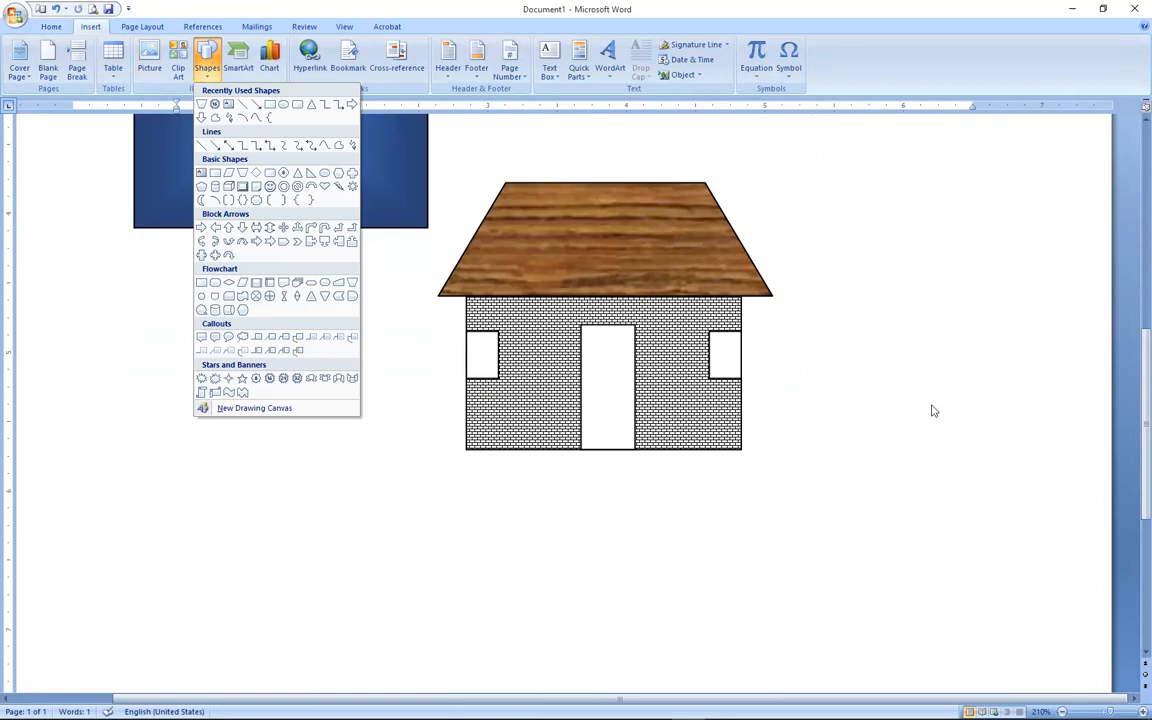
click(866, 386)
scroll(1132, 434, up, 8)
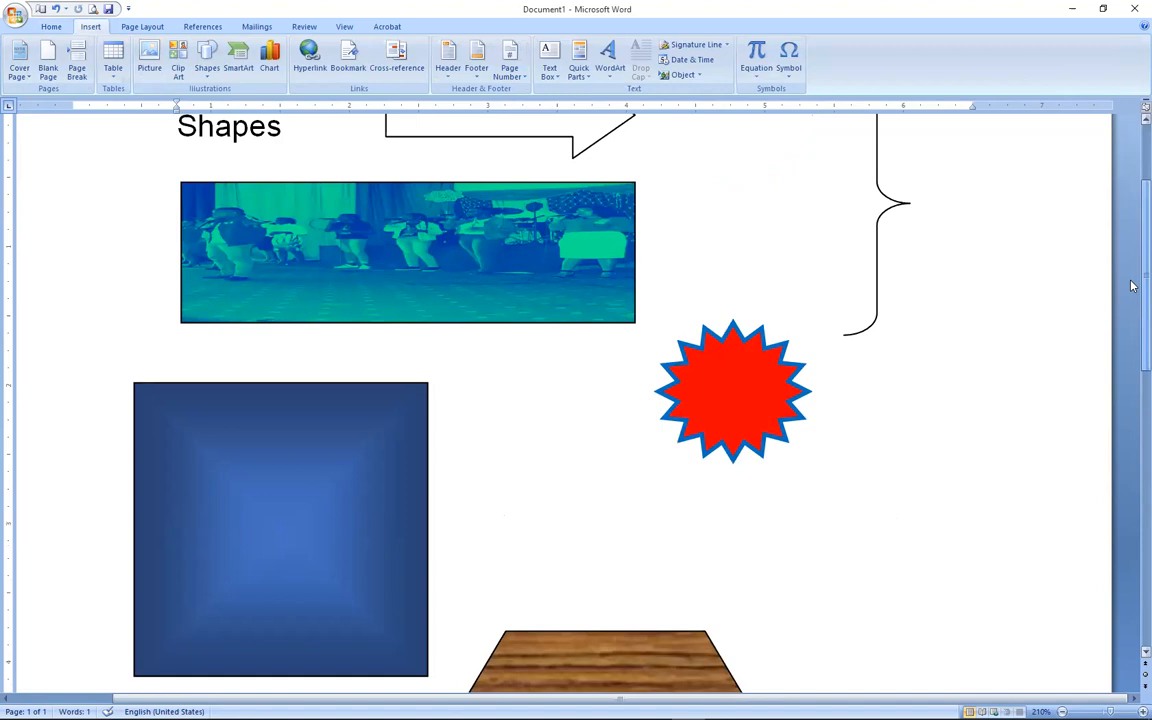
scroll(1132, 421, down, 5)
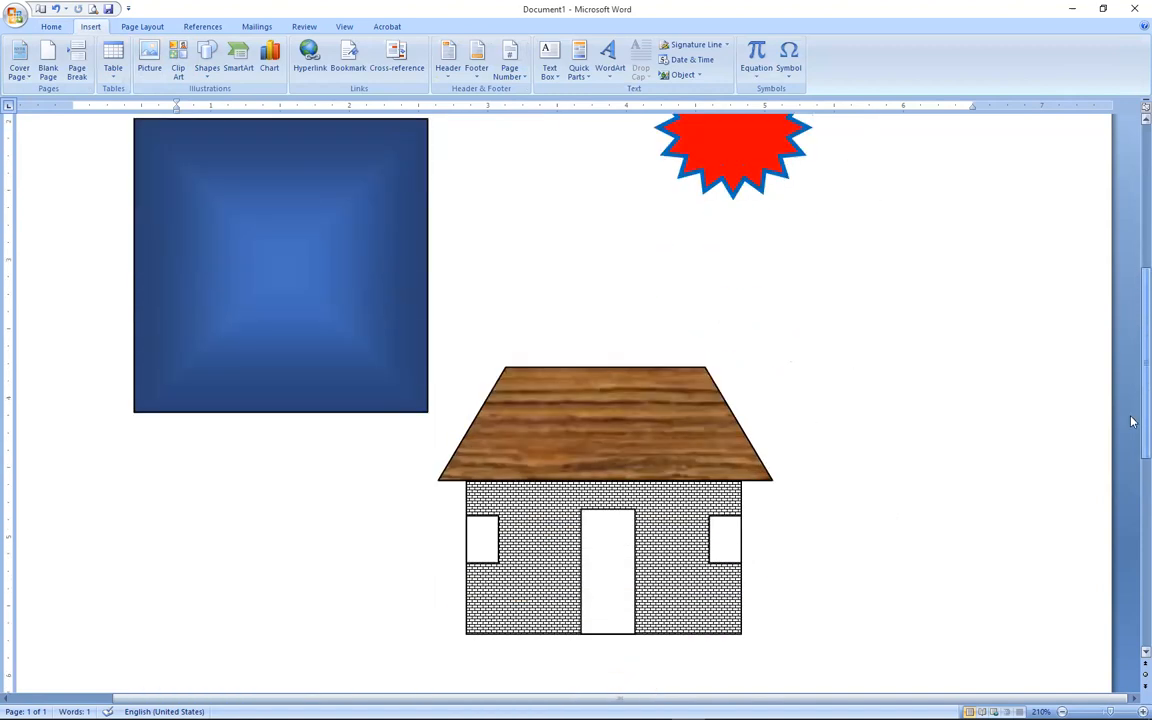
scroll(1132, 421, down, 3)
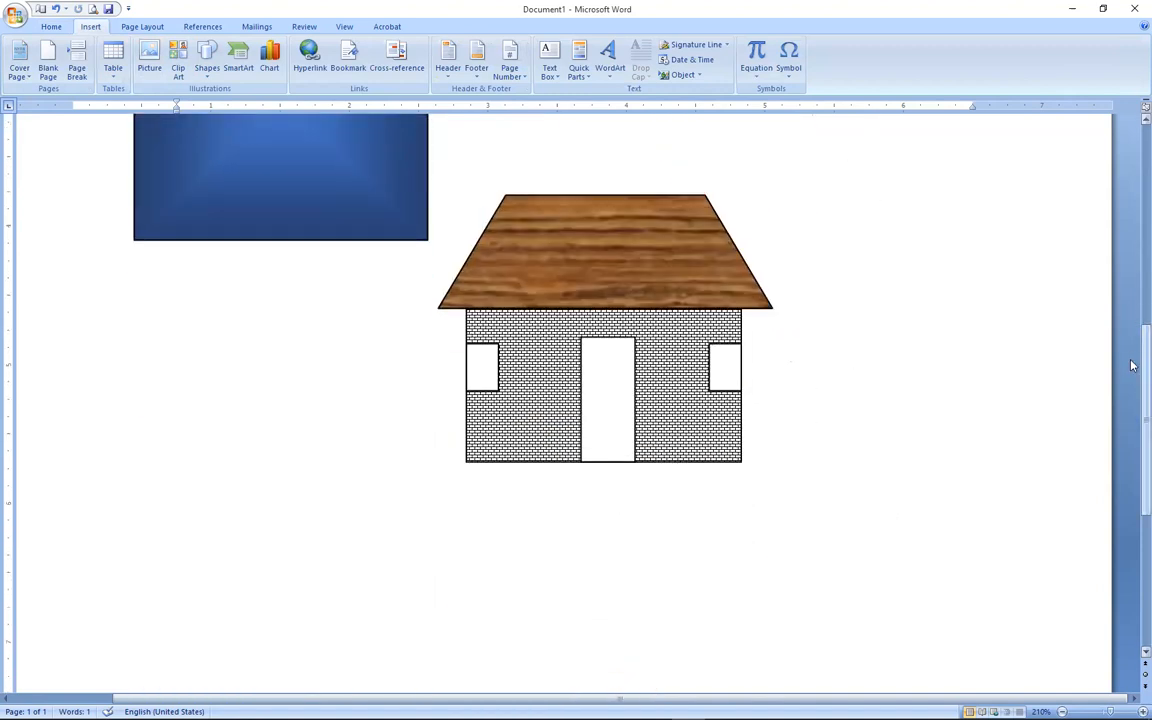
scroll(1132, 366, up, 3)
Give the house roof a light blue outline.
click(709, 411)
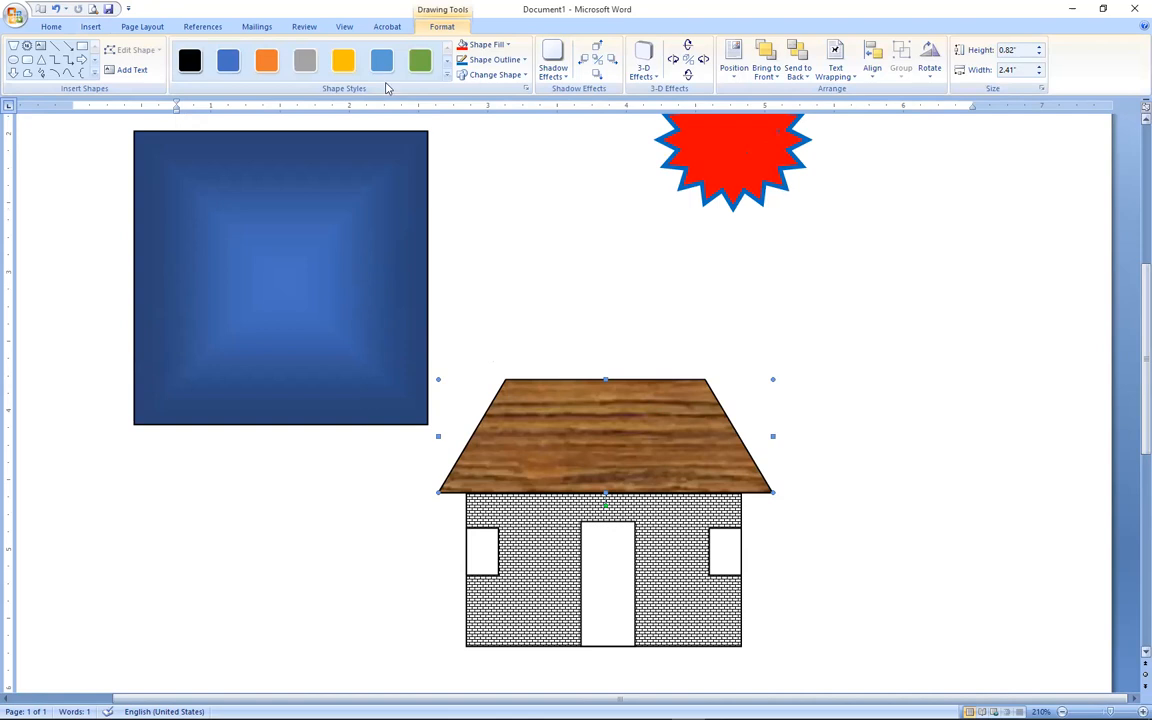
click(516, 64)
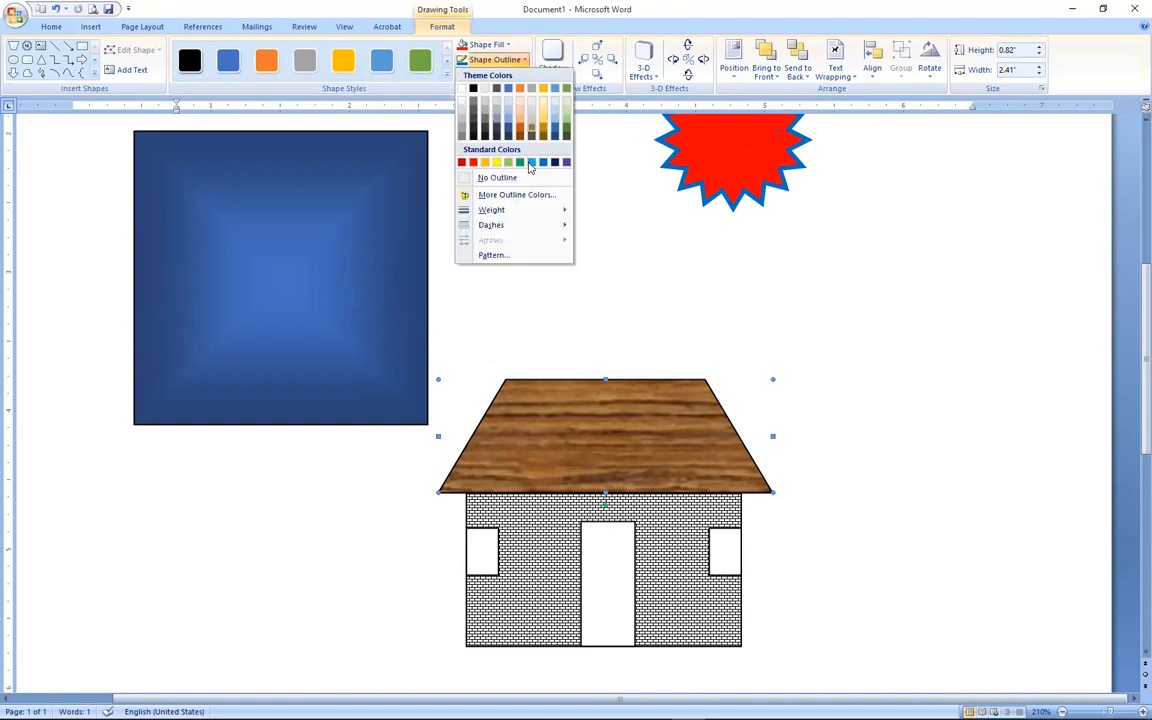
click(531, 163)
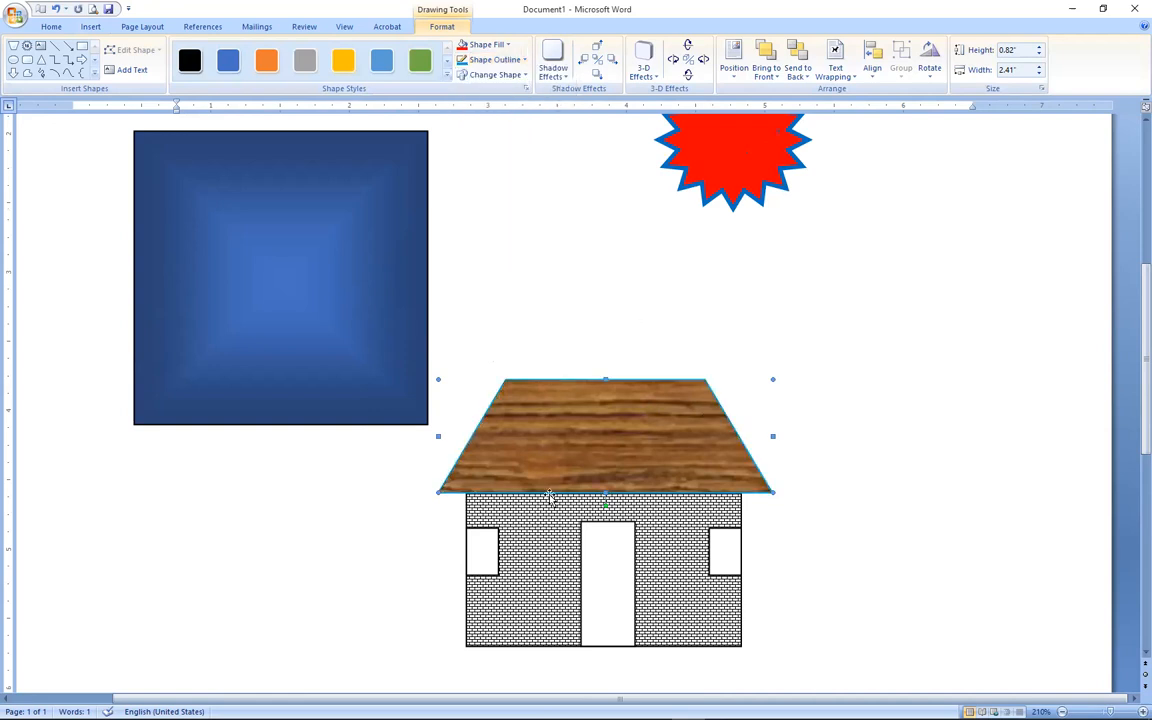
Set the roof's outline weight to 4½ pt, then deselect it.
click(463, 60)
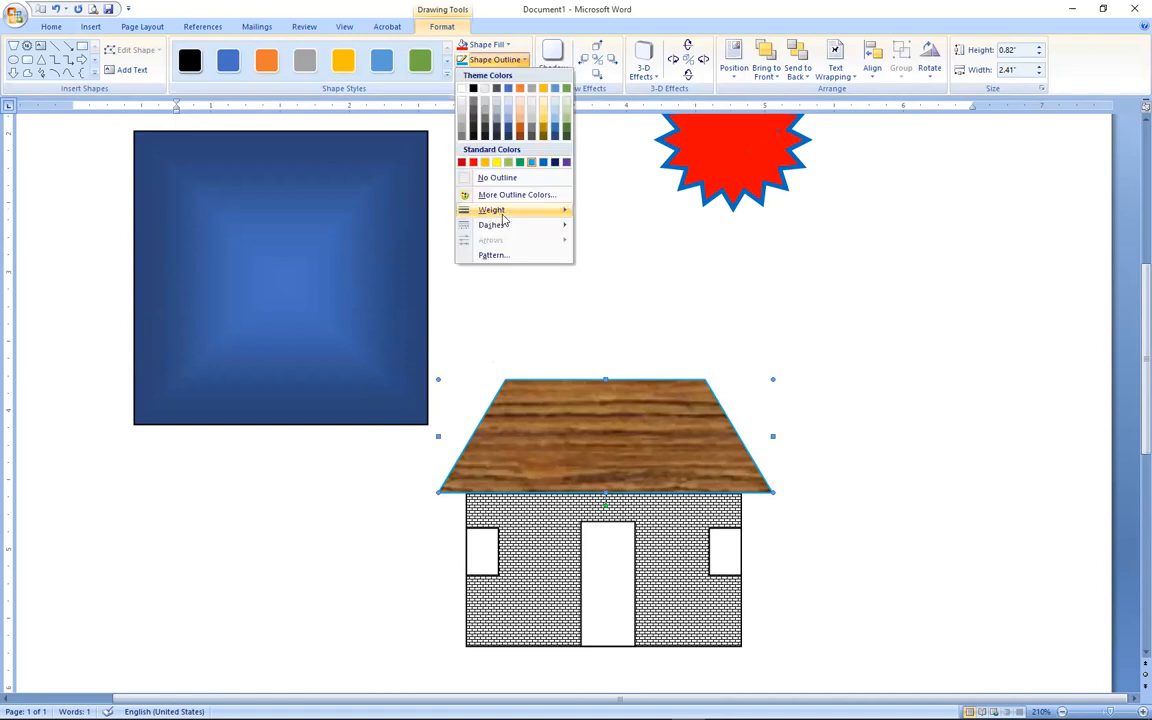
mouse_move(530, 210)
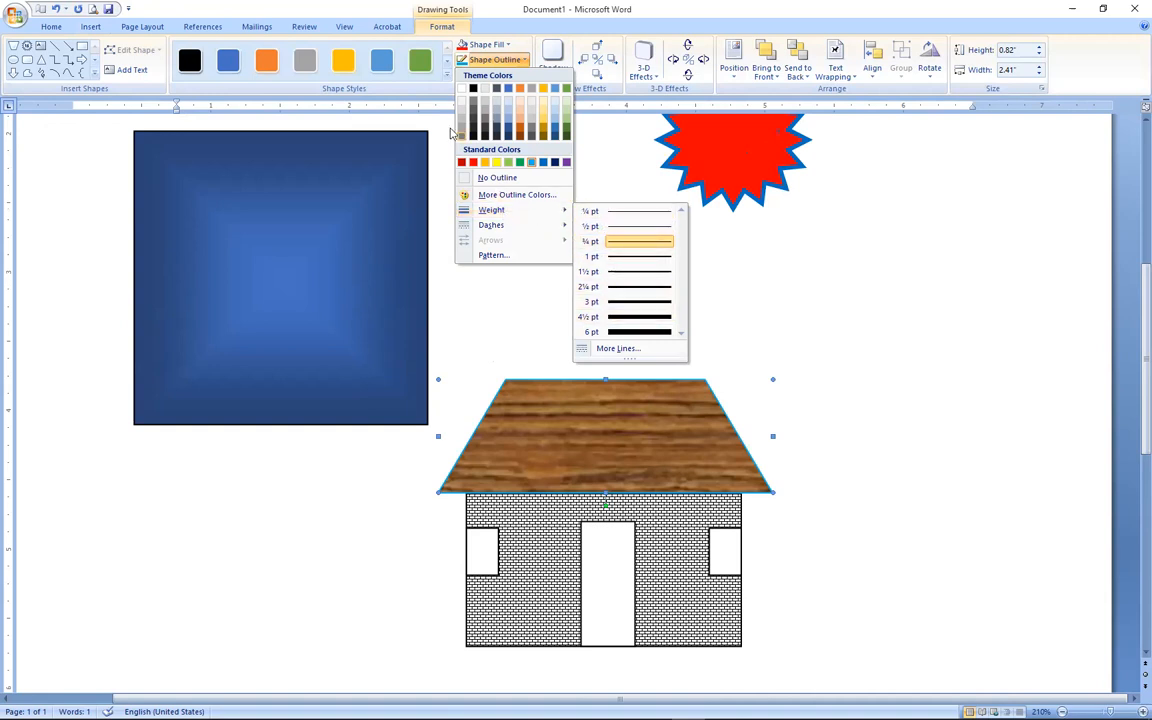
click(603, 422)
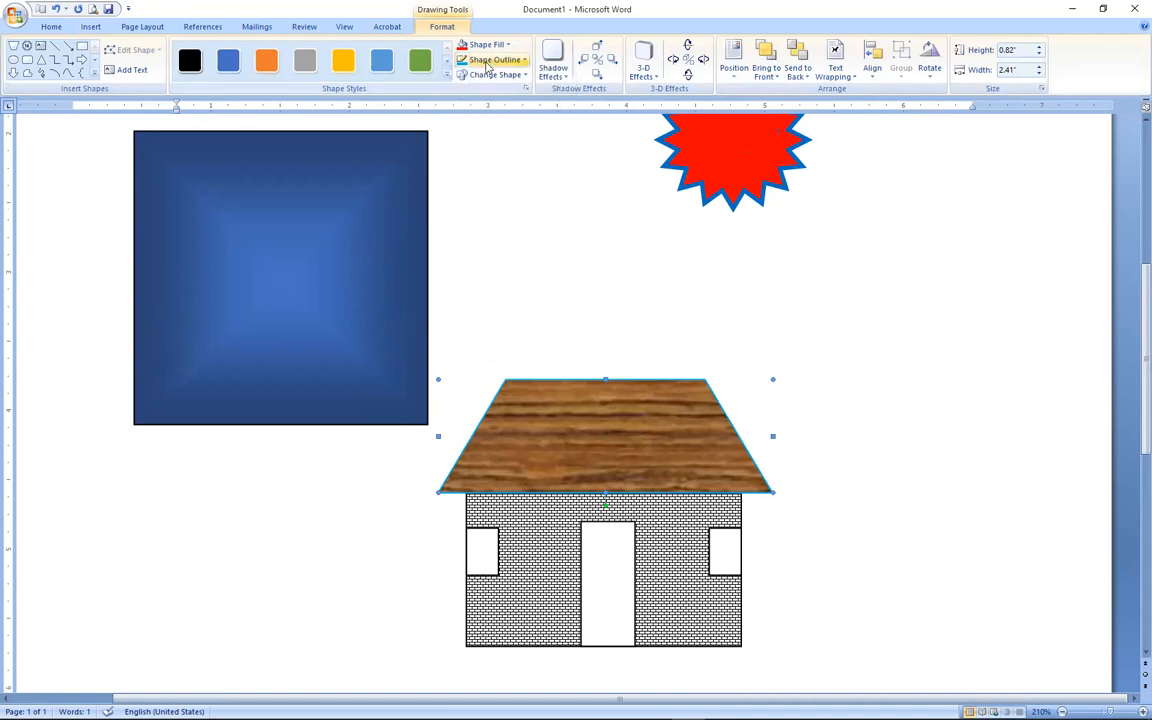
click(487, 63)
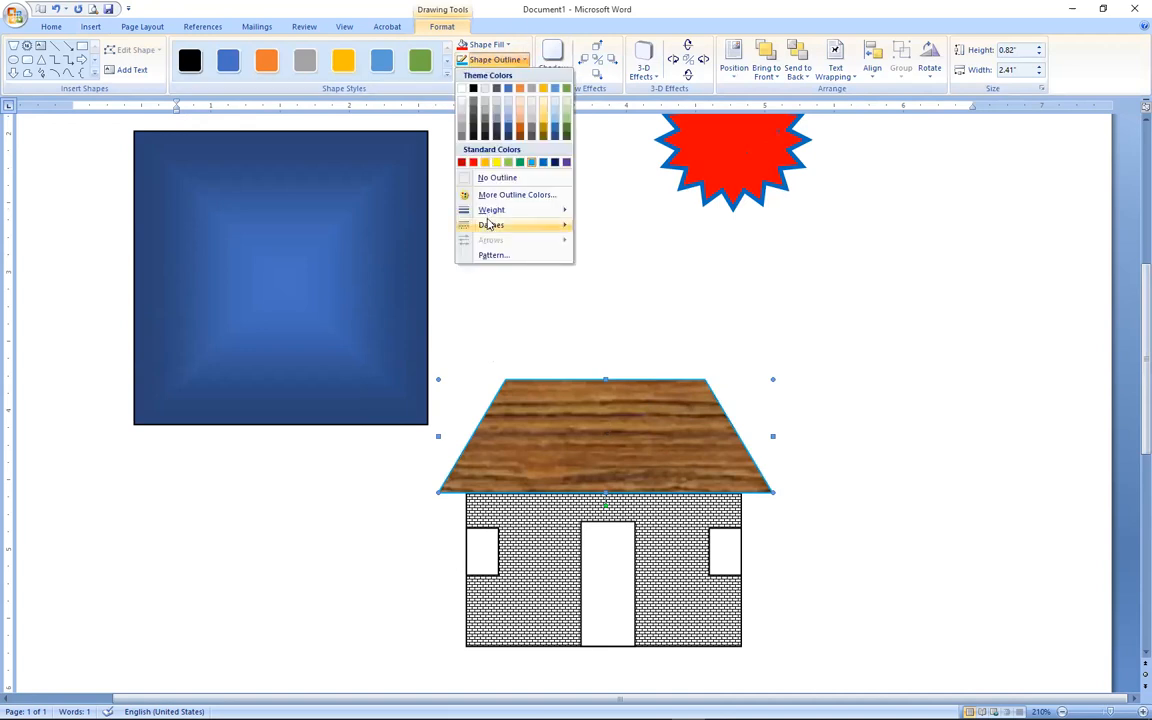
mouse_move(491, 210)
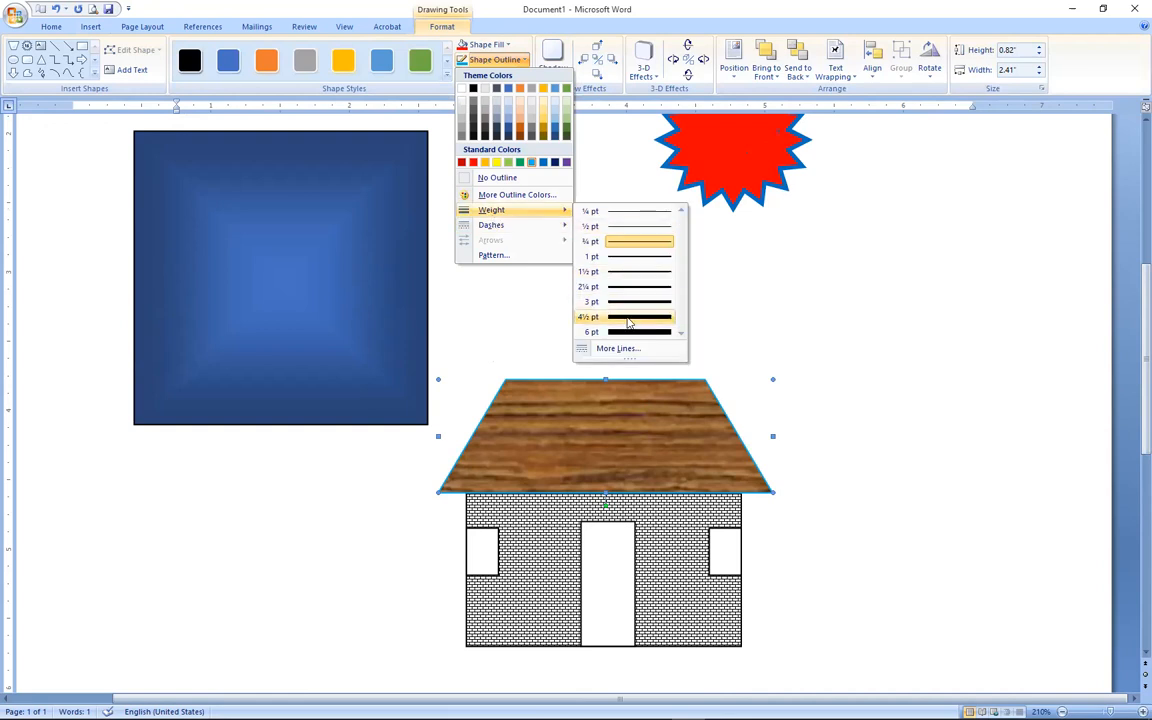
click(624, 321)
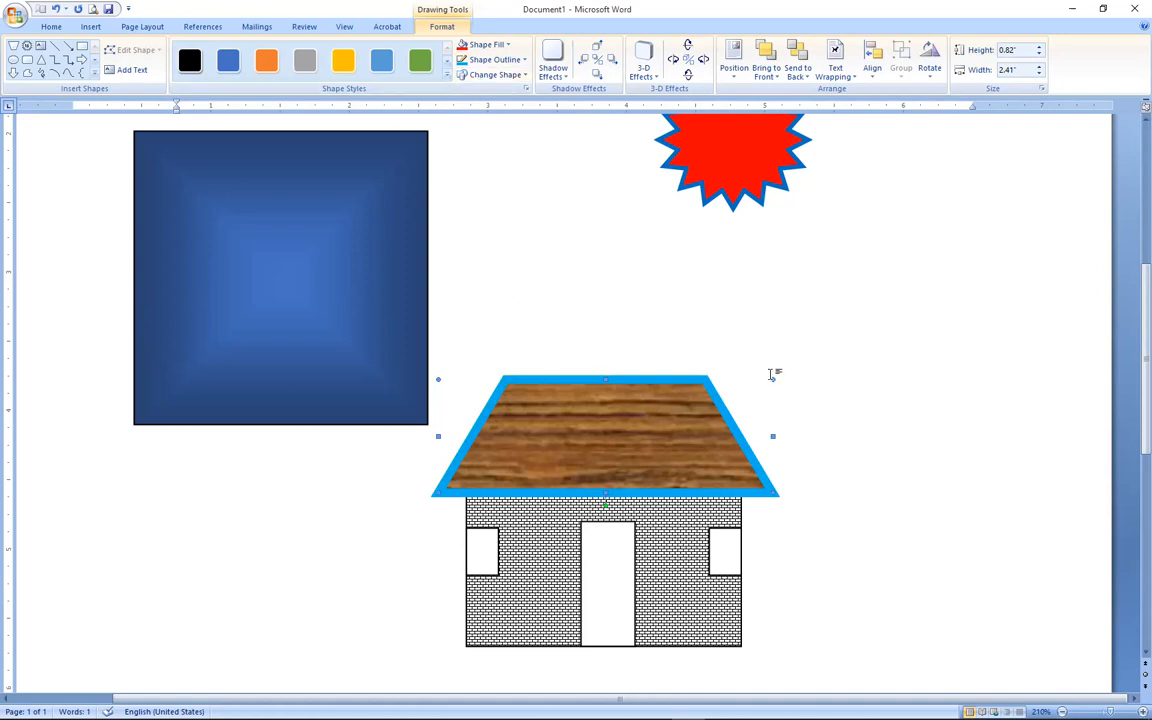
click(887, 394)
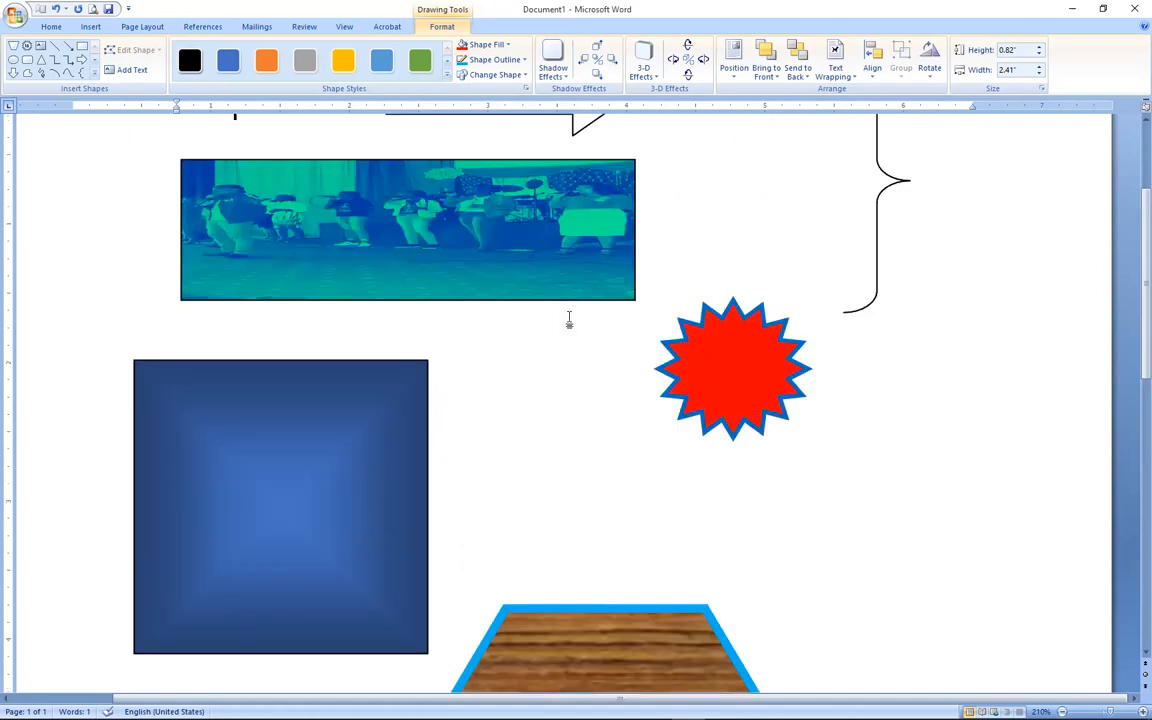
Switch to the Insert tab and locate the SmartArt button.
mouse_move(1131, 280)
mouse_down()
mouse_move(1131, 453)
mouse_move(1131, 298)
mouse_up()
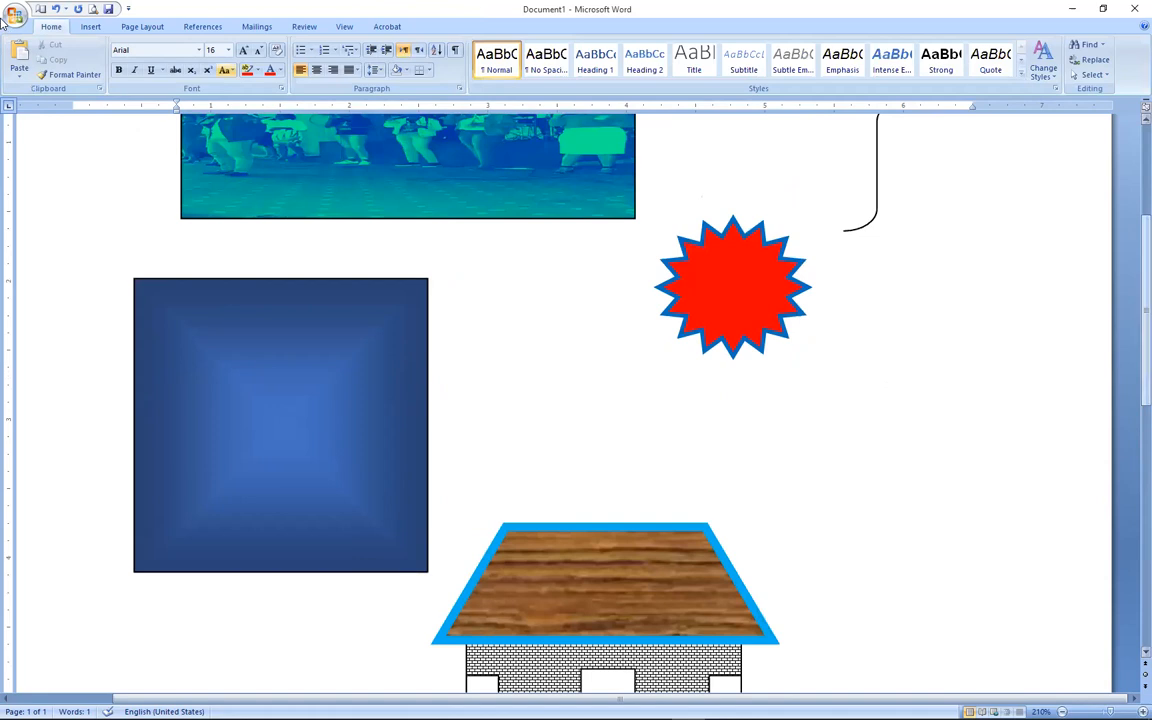
click(94, 29)
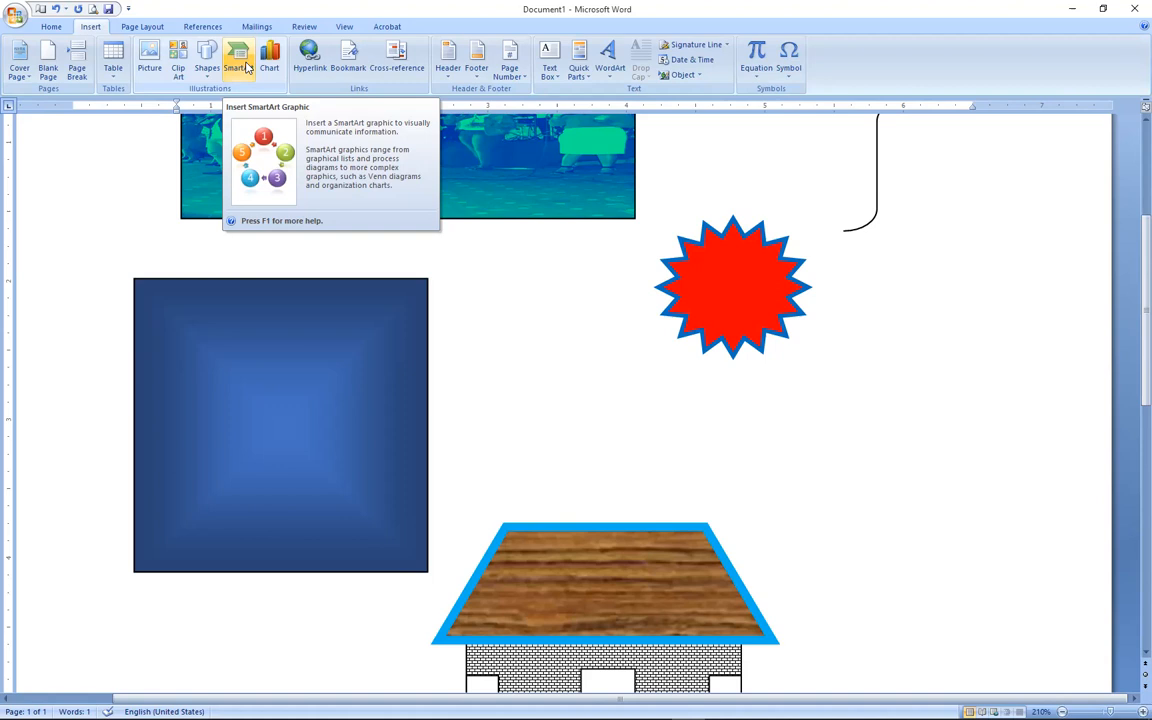
click(240, 62)
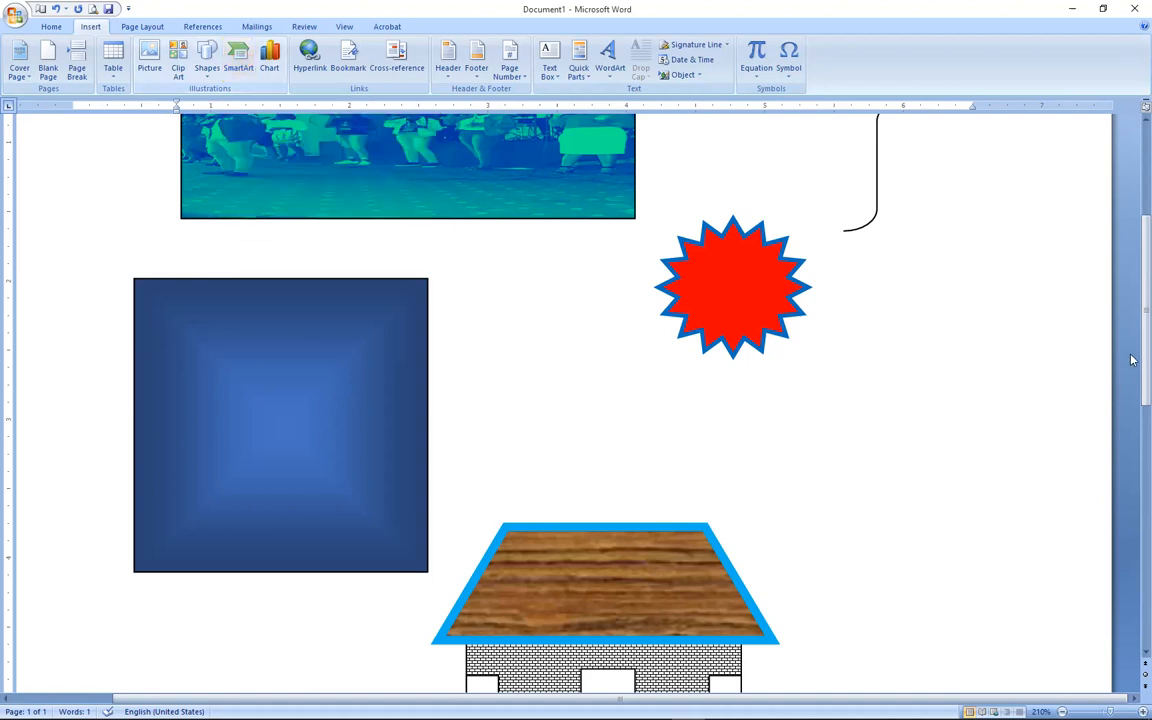
scroll(1132, 507, down, 5)
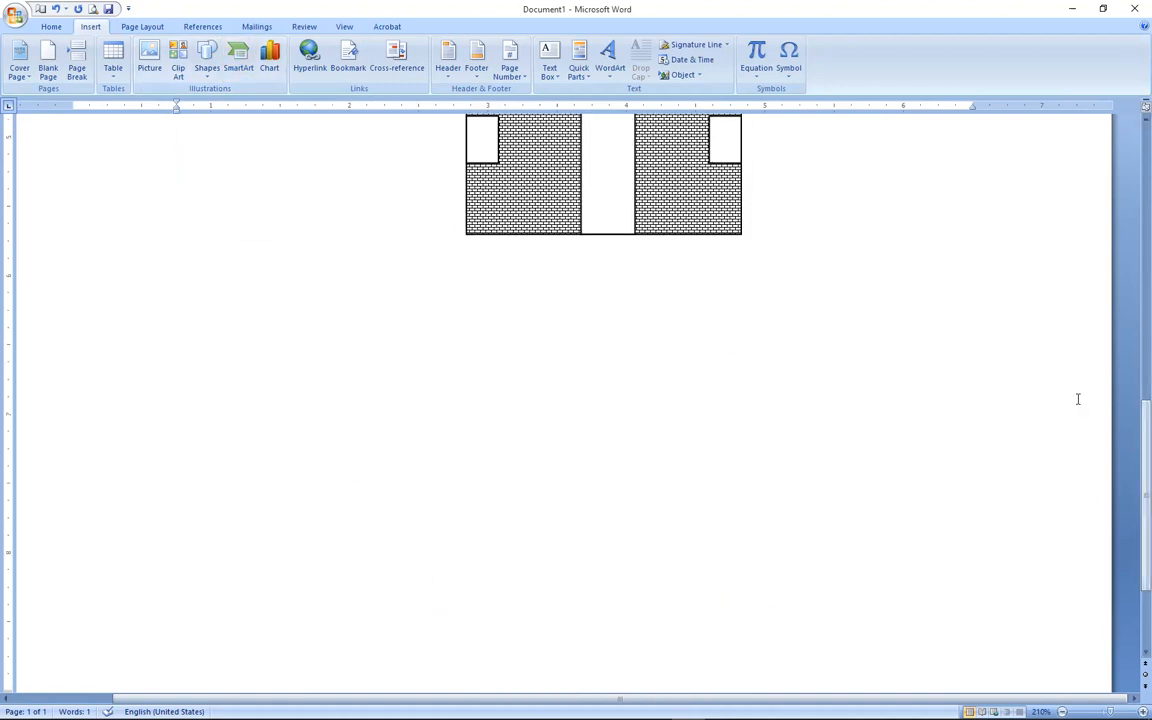
scroll(1132, 503, down, 2)
scroll(1132, 503, up, 3)
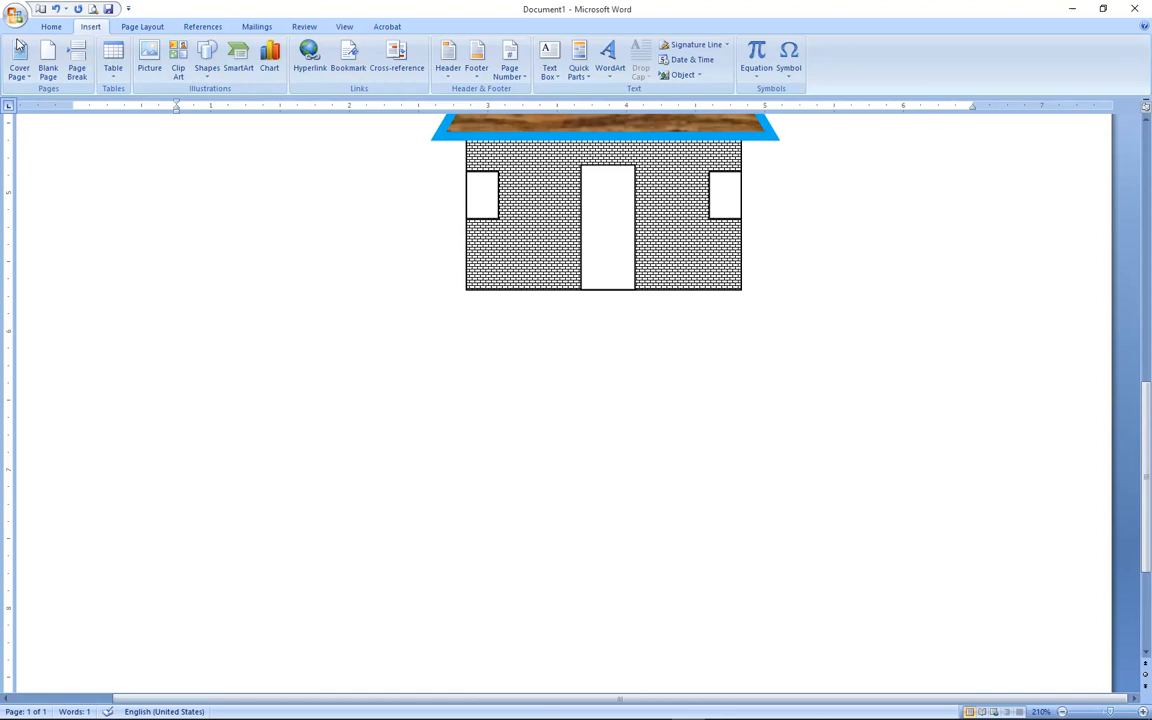
Insert the second Hierarchy layout as a SmartArt org chart.
click(241, 58)
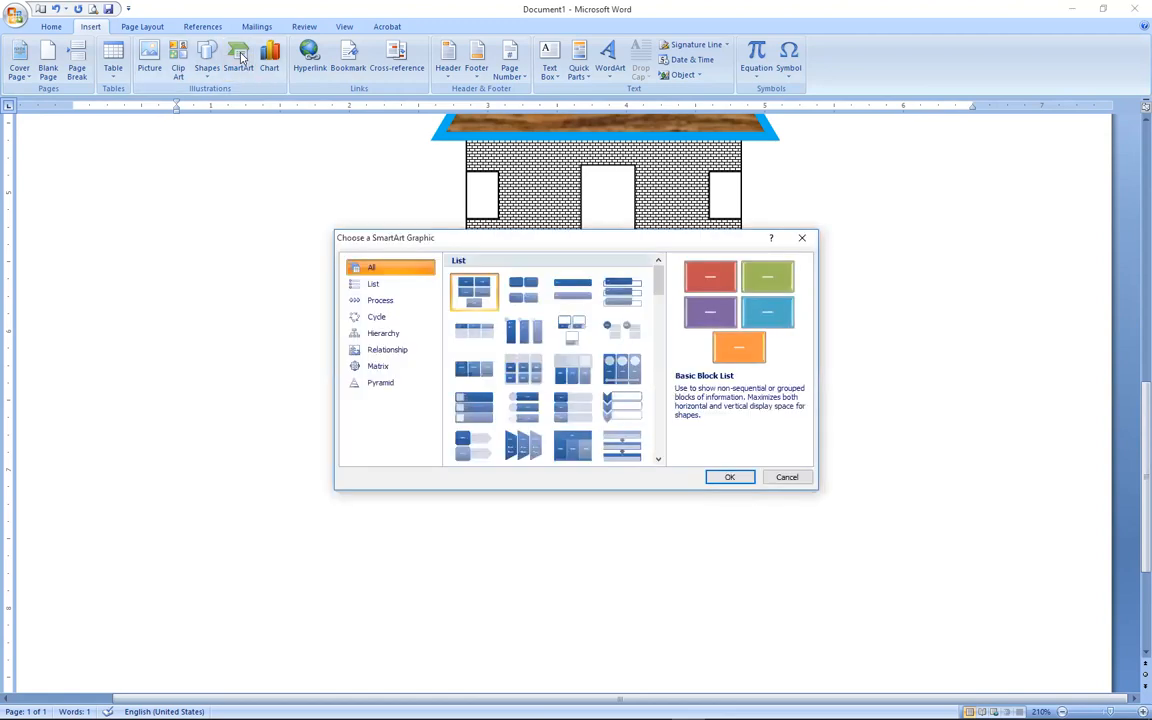
click(389, 338)
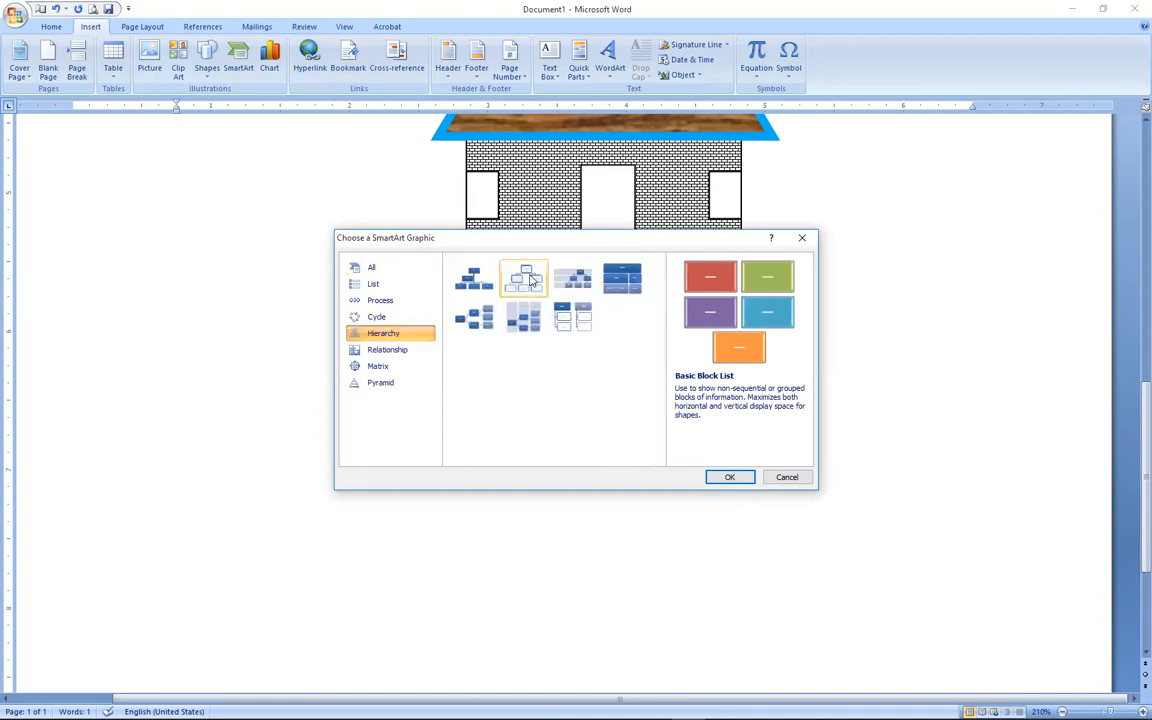
click(530, 279)
click(731, 477)
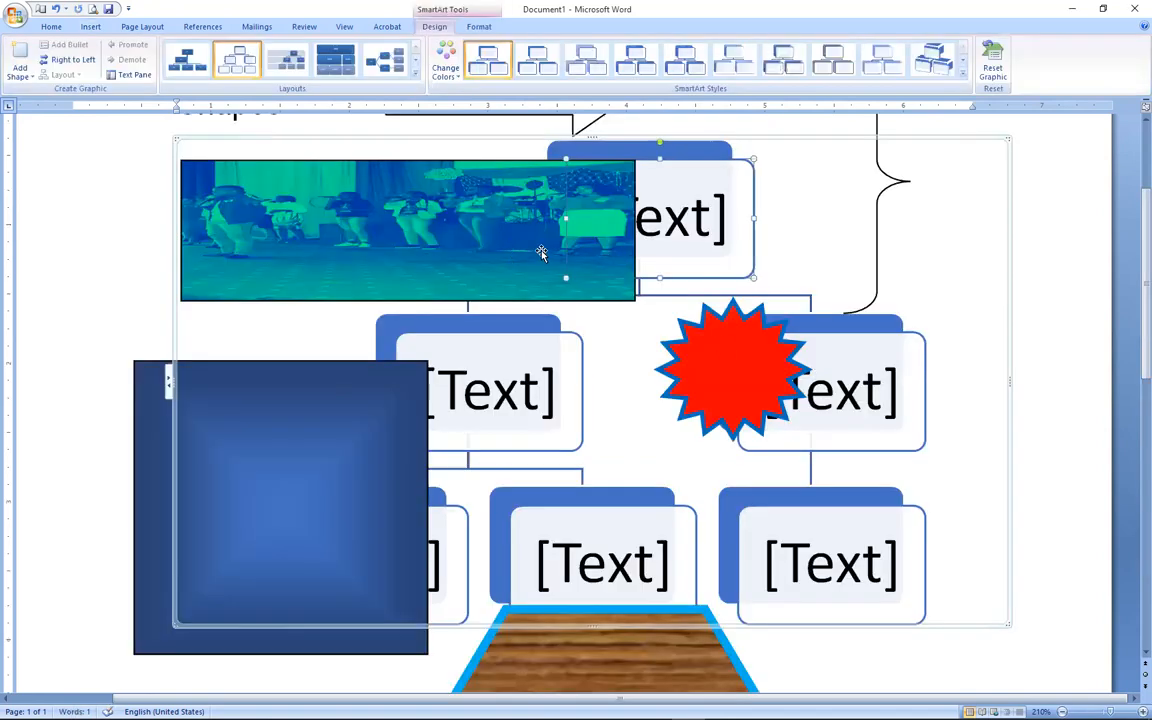
Delete the teal photo and the blue square overlapping the chart.
click(540, 253)
key(Delete)
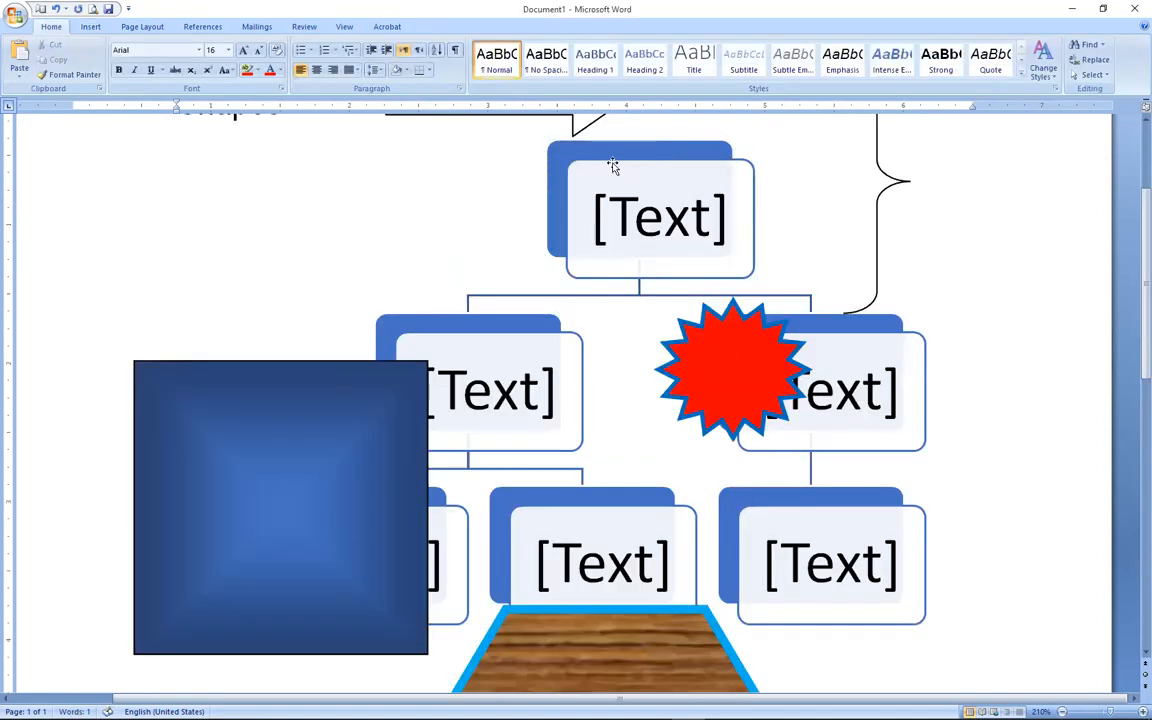
click(324, 438)
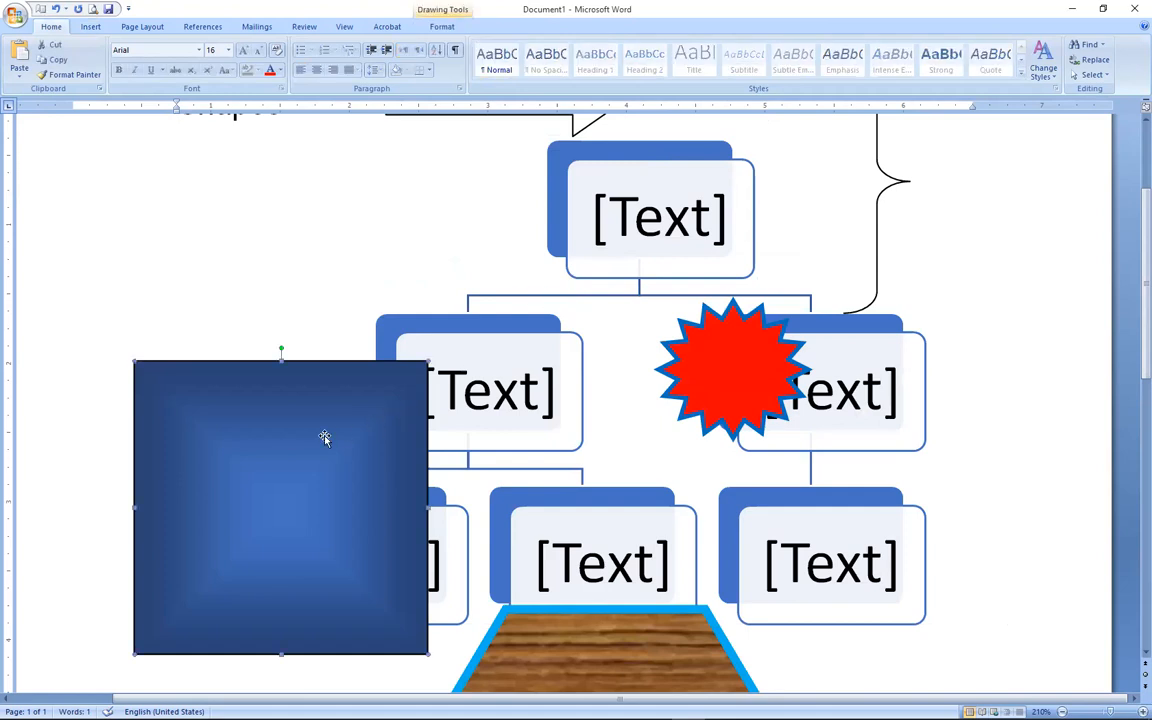
key(Delete)
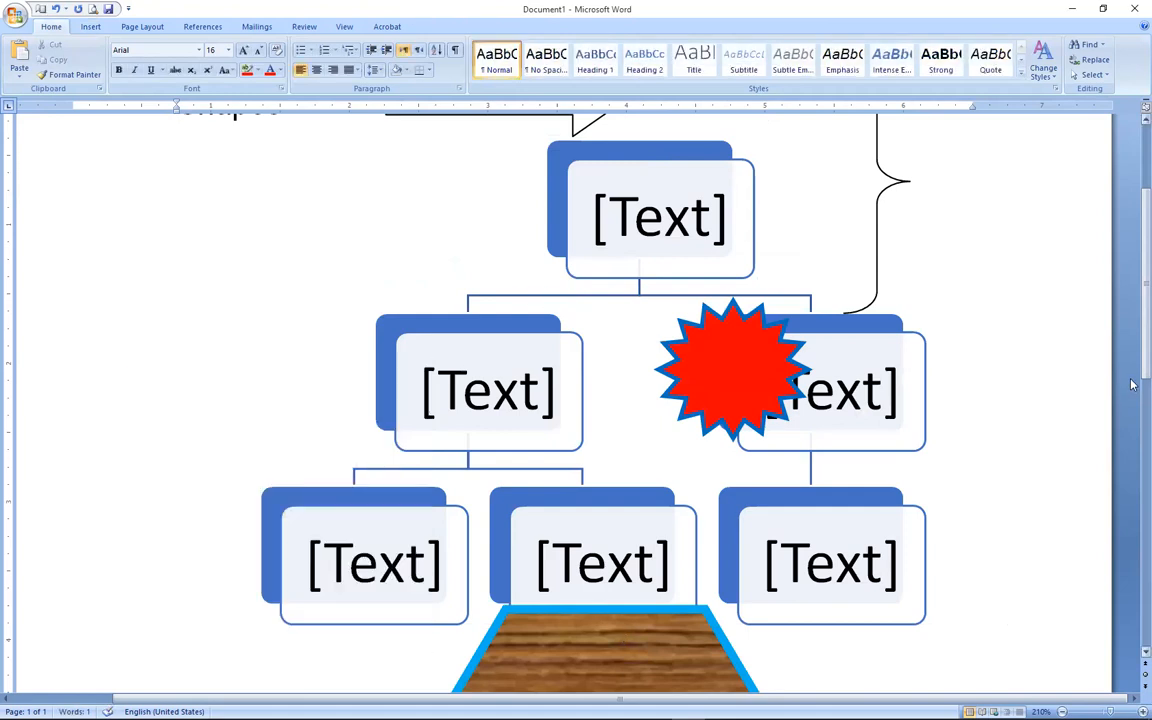
scroll(926, 470, down, 3)
Delete the wooden roof and the right curly brace, then select the arrow by the Shapes heading.
click(642, 525)
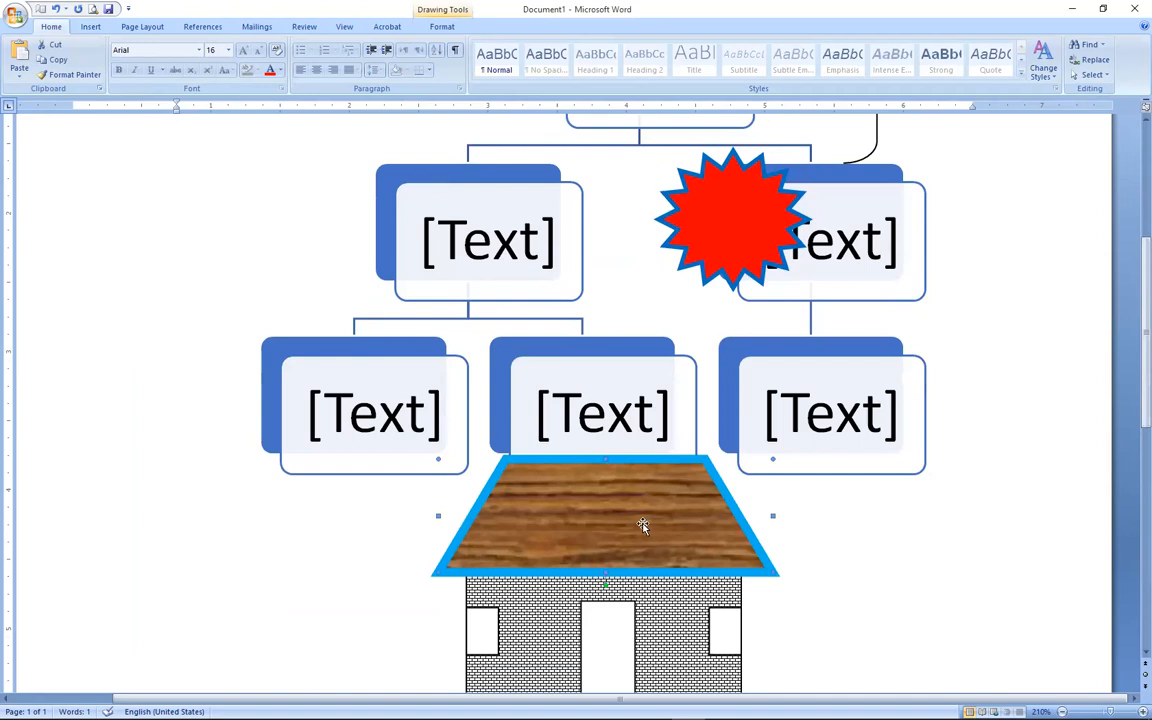
key(Delete)
scroll(642, 525, up, 3)
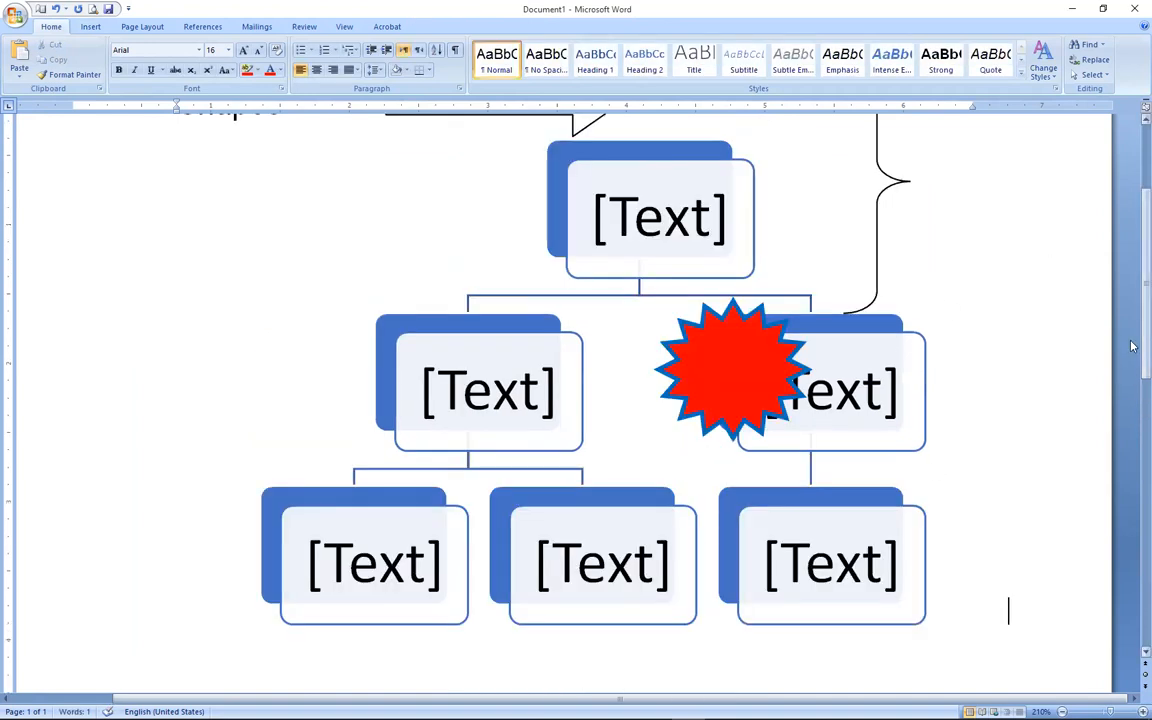
scroll(1132, 346, up, 1)
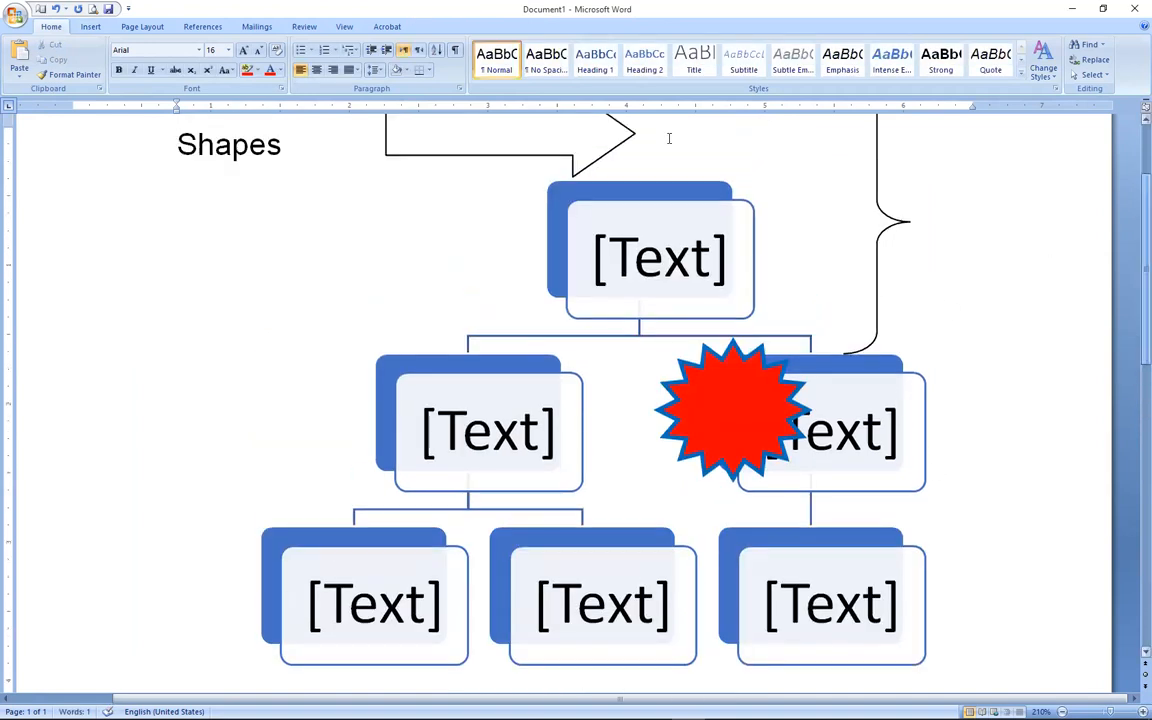
click(885, 215)
key(Delete)
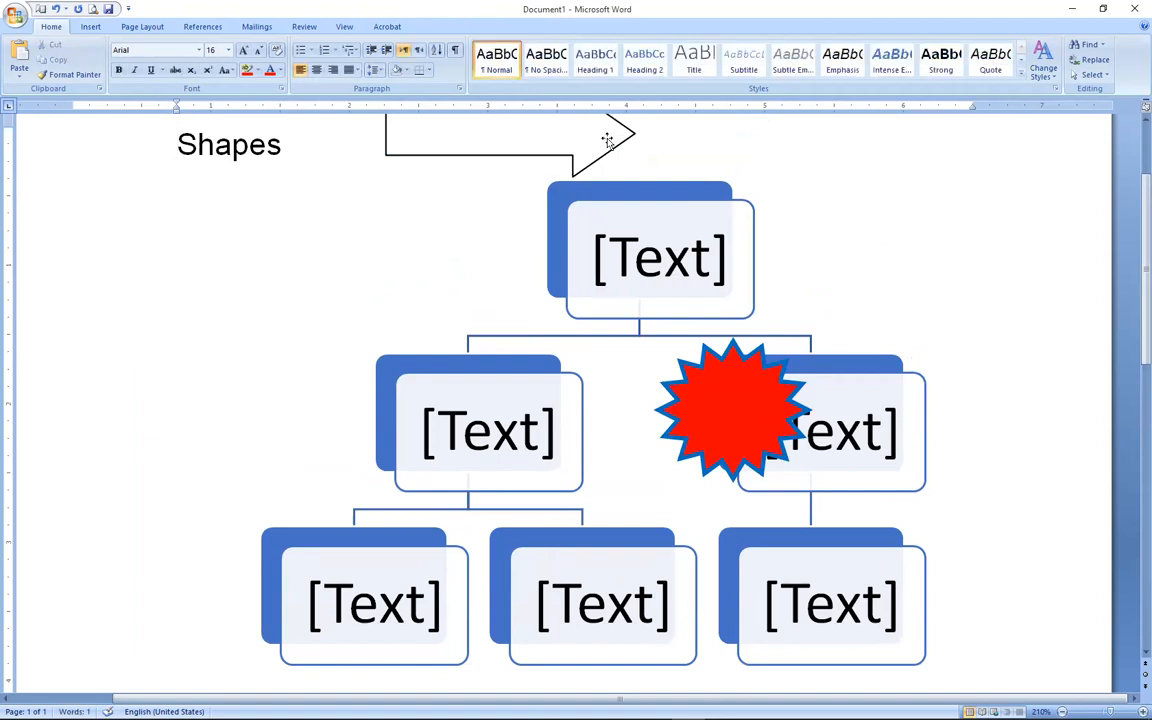
click(607, 140)
scroll(607, 140, up, 3)
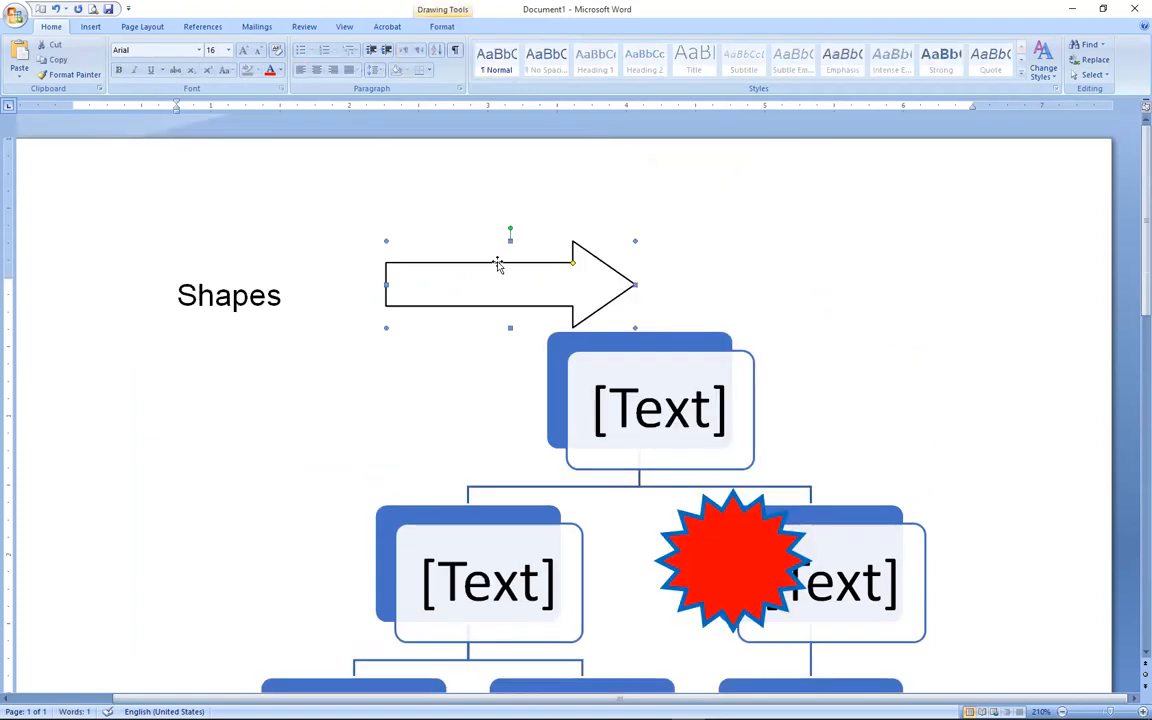
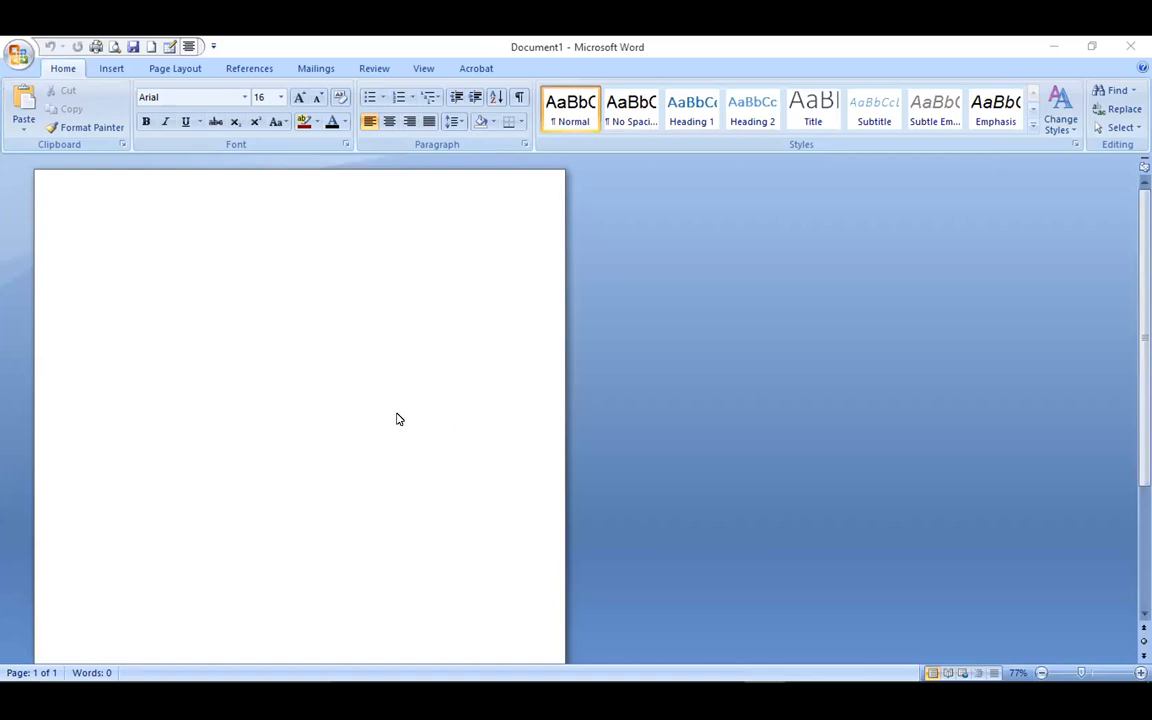
Draw a tall rectangle, about 2.43" by 1.95", in the upper middle of the page.
click(270, 440)
click(108, 68)
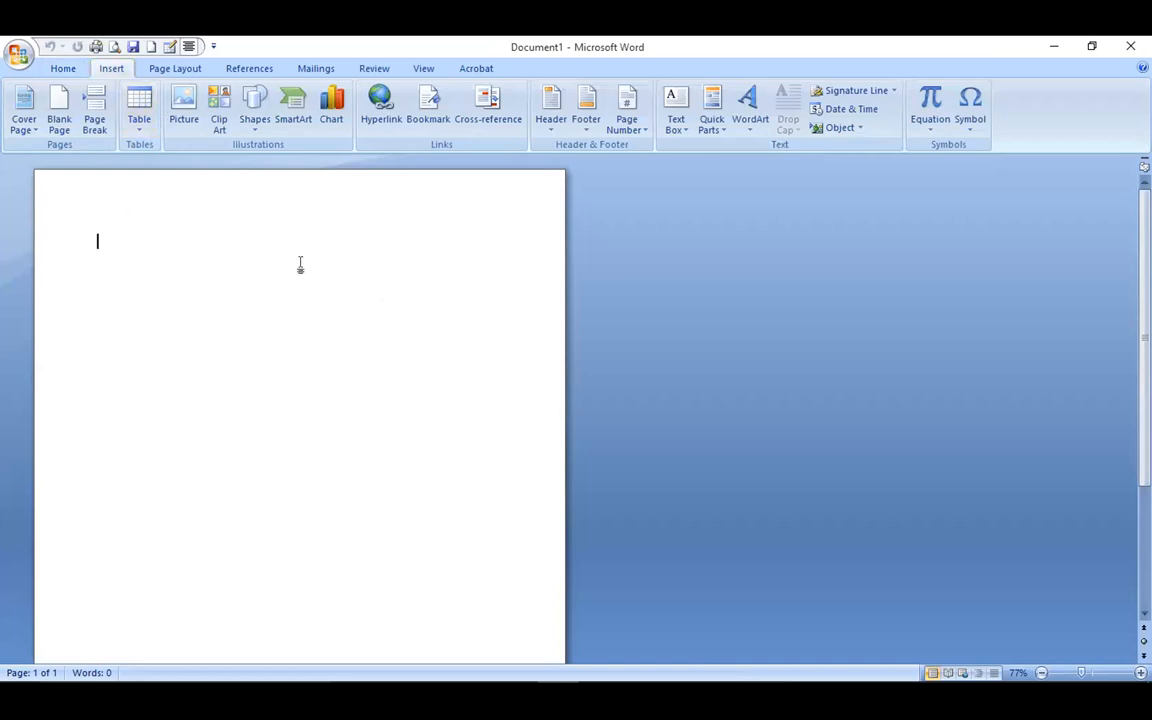
click(256, 112)
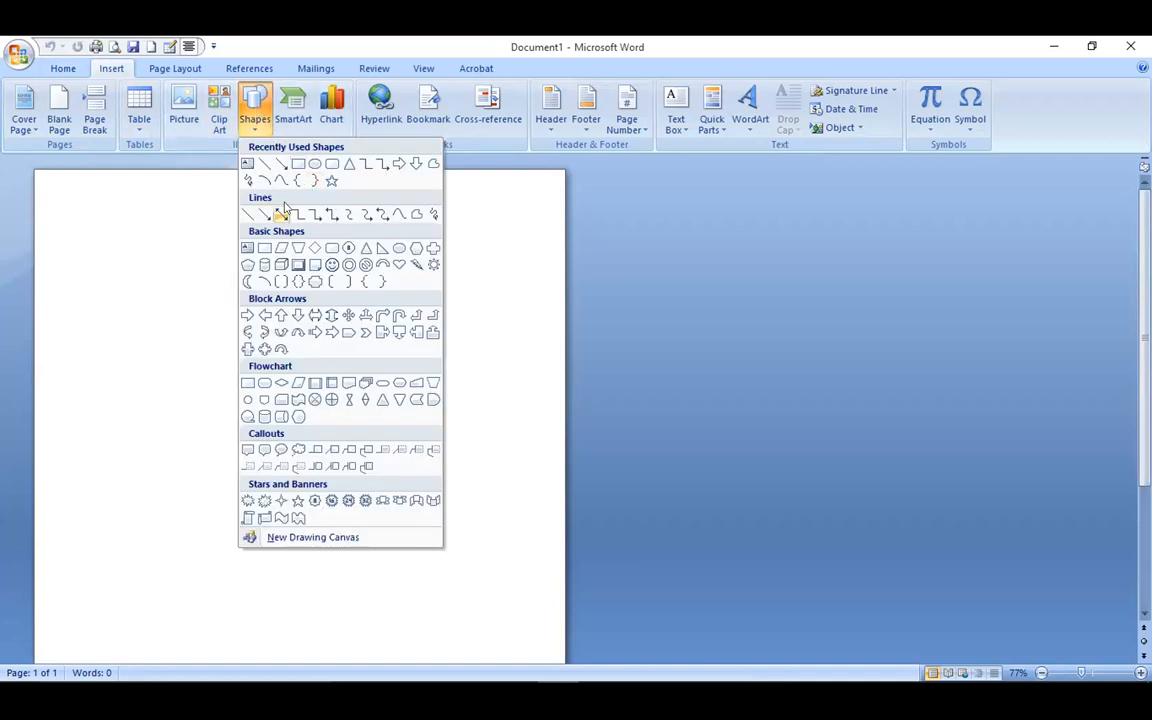
click(298, 162)
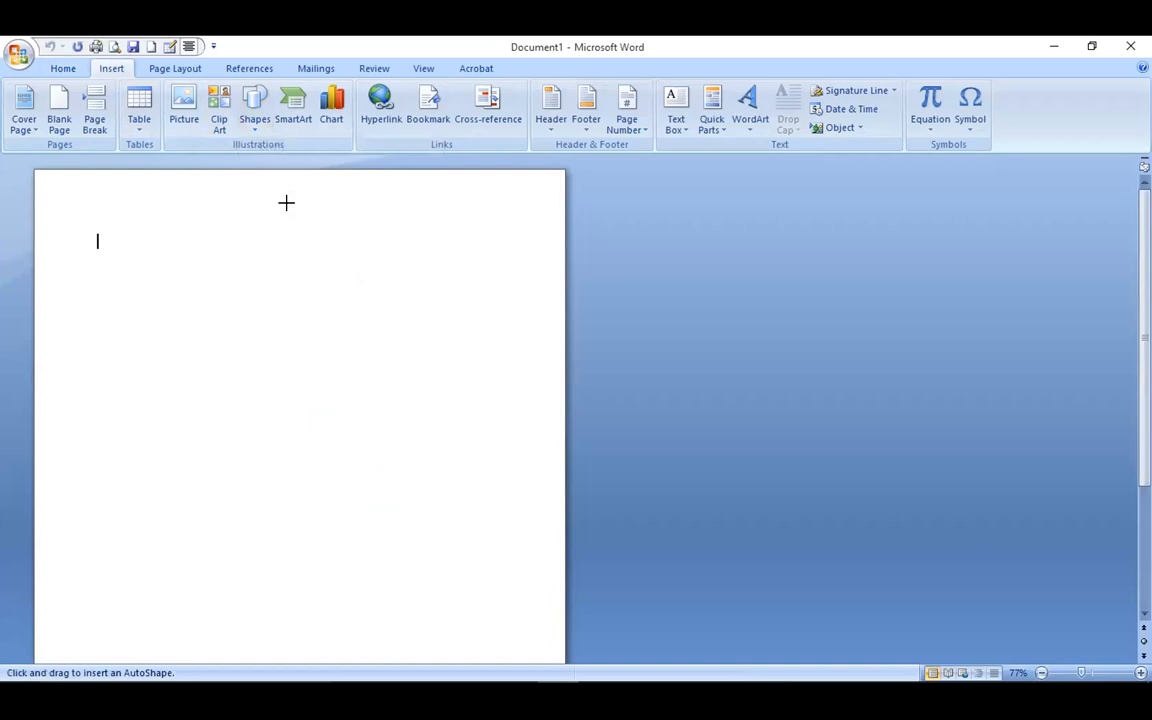
drag(243, 286, 360, 432)
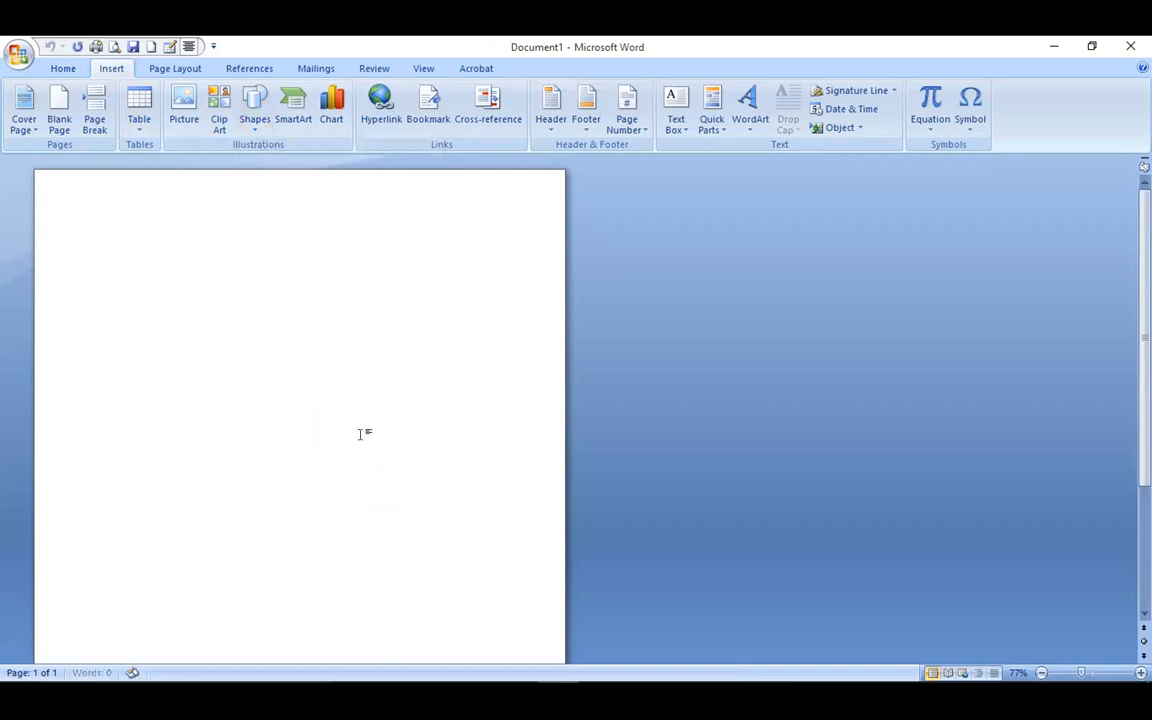
click(141, 372)
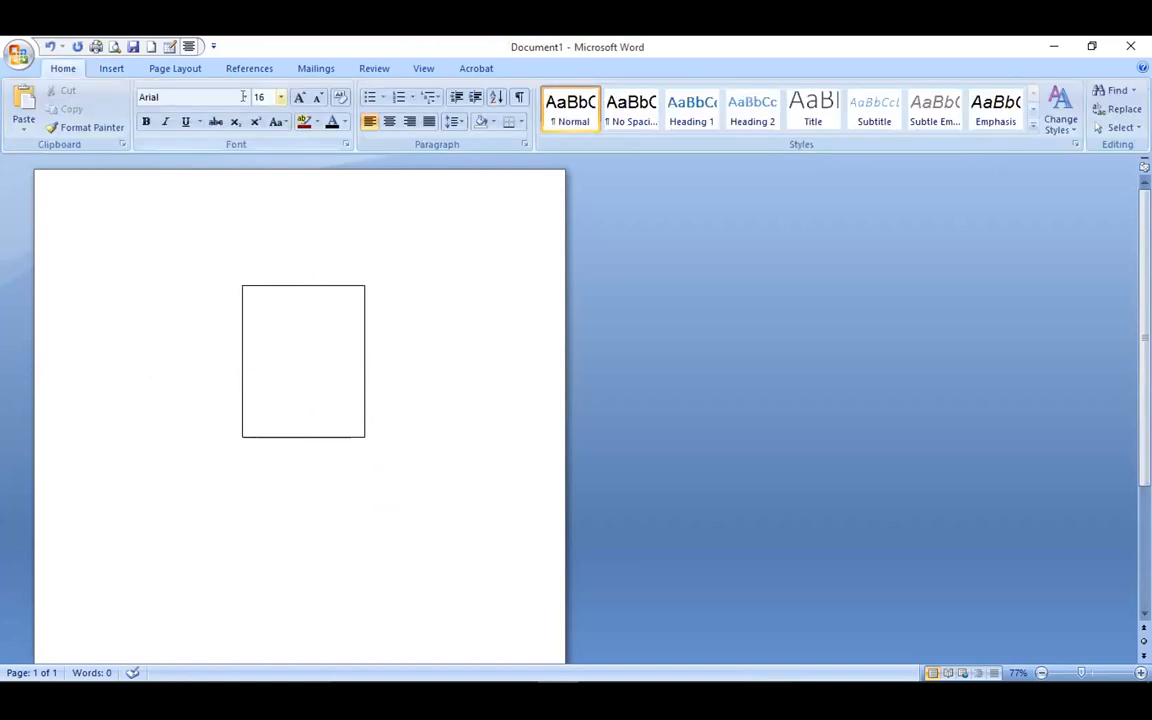
click(97, 72)
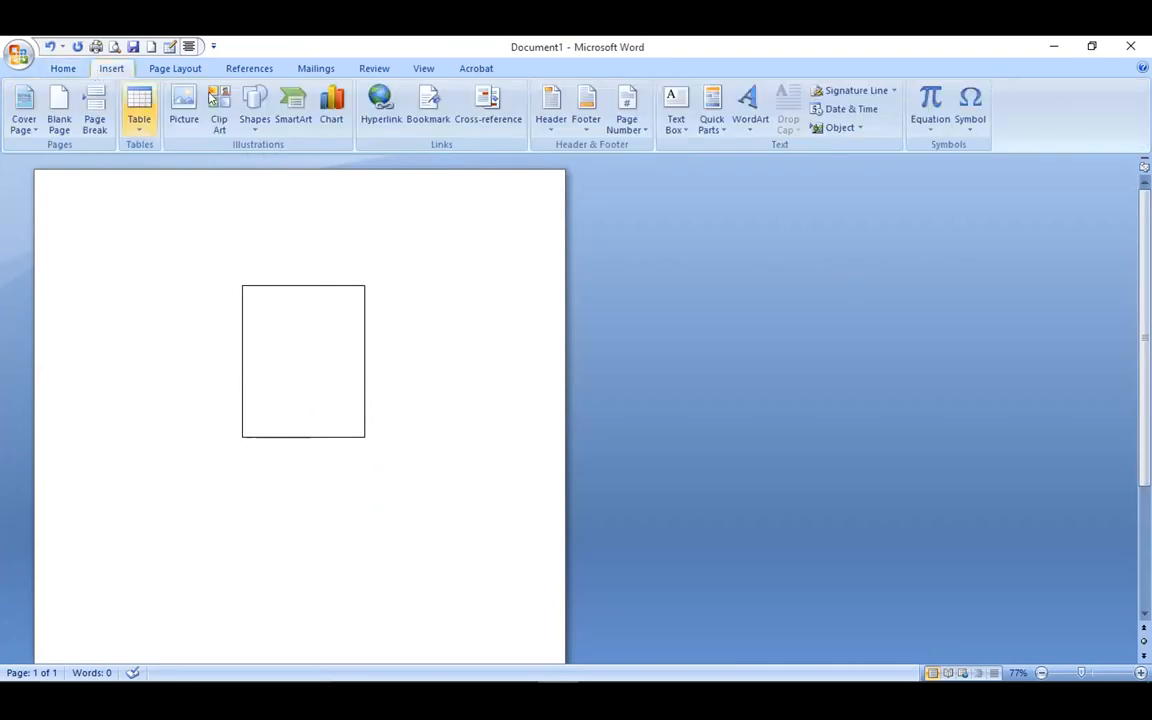
Draw an isosceles triangle below the tall rectangle, near the bottom of the page.
click(255, 105)
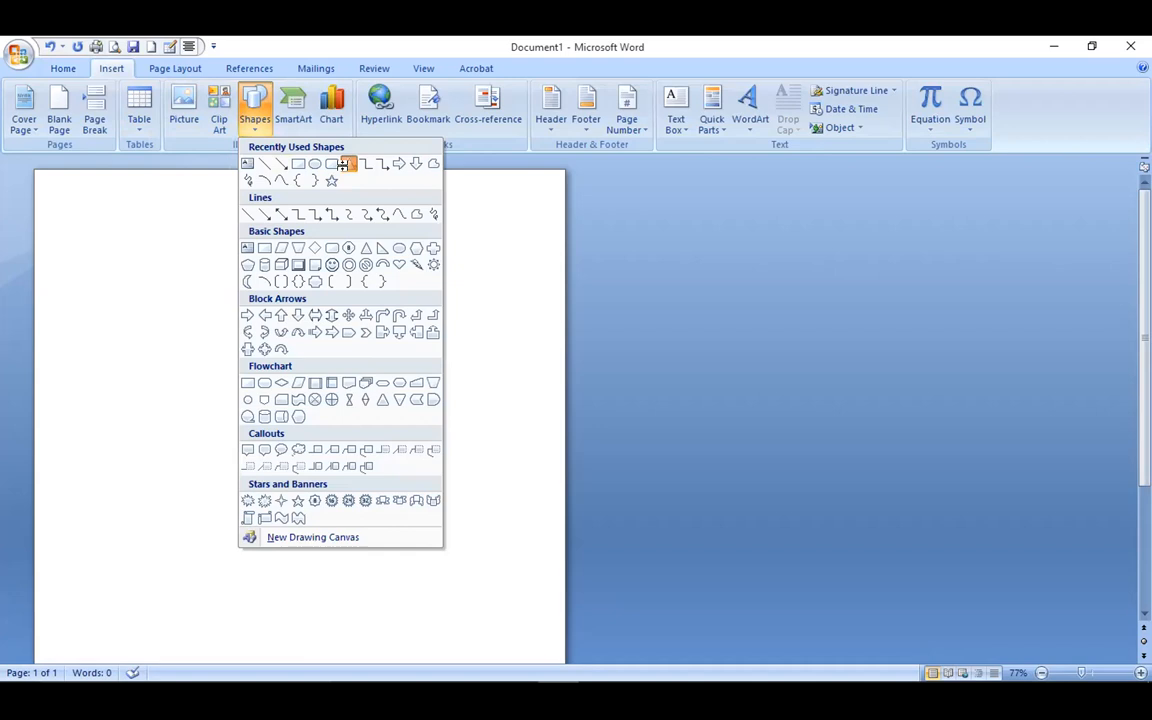
click(343, 164)
mouse_move(312, 521)
mouse_down()
mouse_move(314, 540)
mouse_move(476, 571)
mouse_move(414, 581)
mouse_up()
click(188, 440)
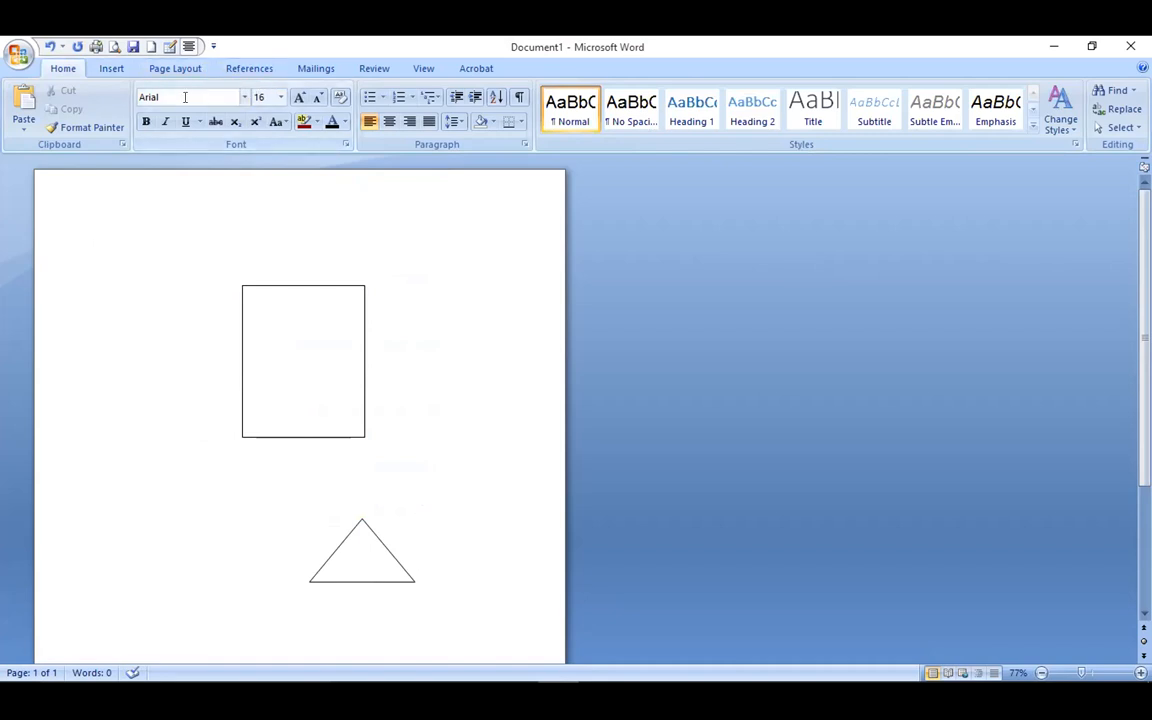
click(111, 68)
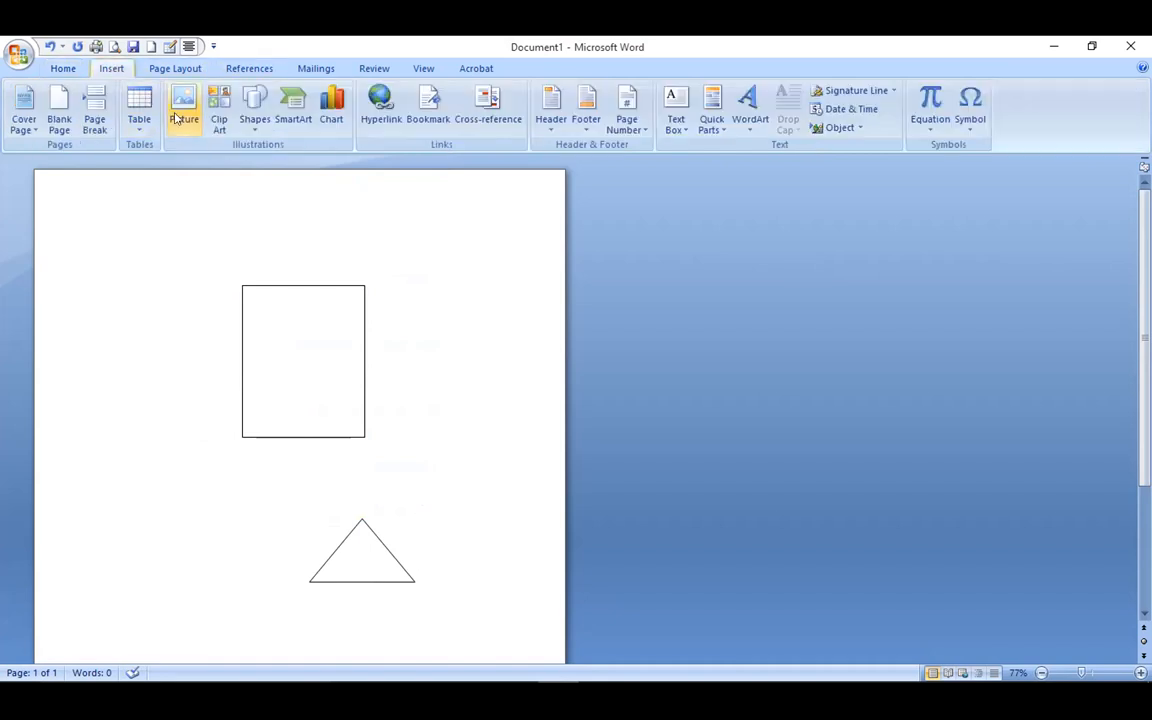
Draw a narrow rectangle at the triangle's base and move it beneath the triangle.
click(252, 110)
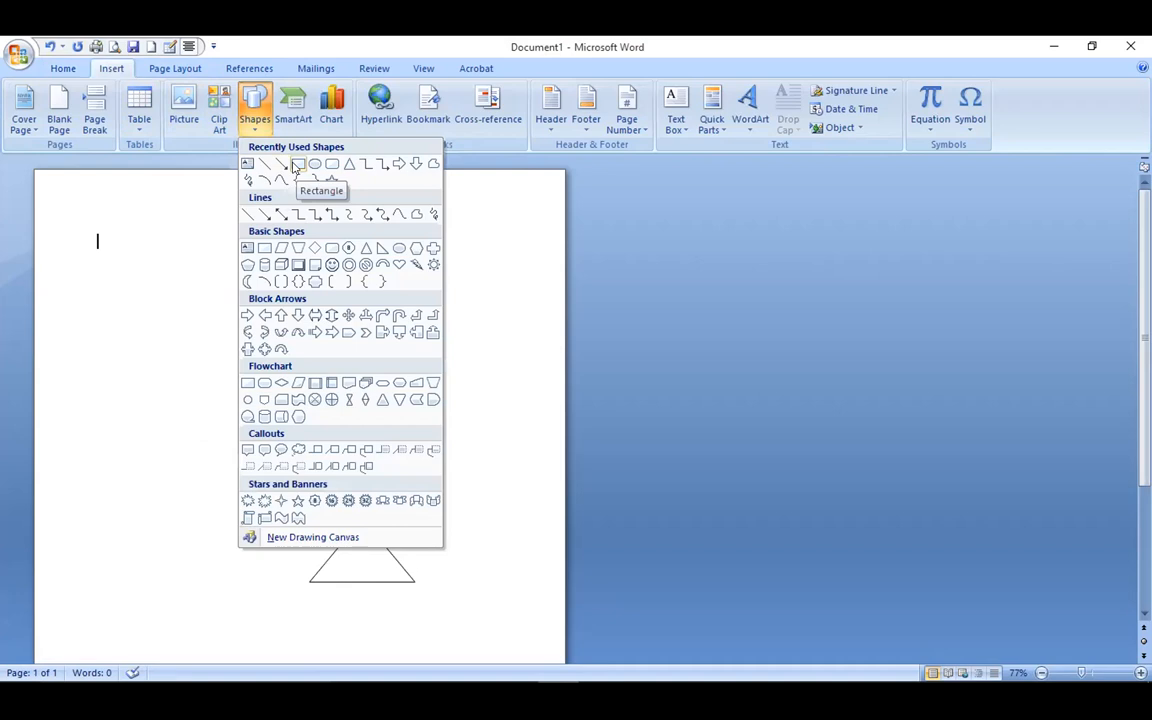
click(296, 166)
key(Escape)
mouse_move(367, 588)
mouse_down()
mouse_move(446, 573)
mouse_move(375, 599)
mouse_move(275, 594)
mouse_move(363, 571)
mouse_move(383, 573)
mouse_move(213, 604)
mouse_move(298, 576)
mouse_move(370, 587)
mouse_move(478, 571)
mouse_move(419, 612)
mouse_move(70, 516)
mouse_move(365, 557)
mouse_up()
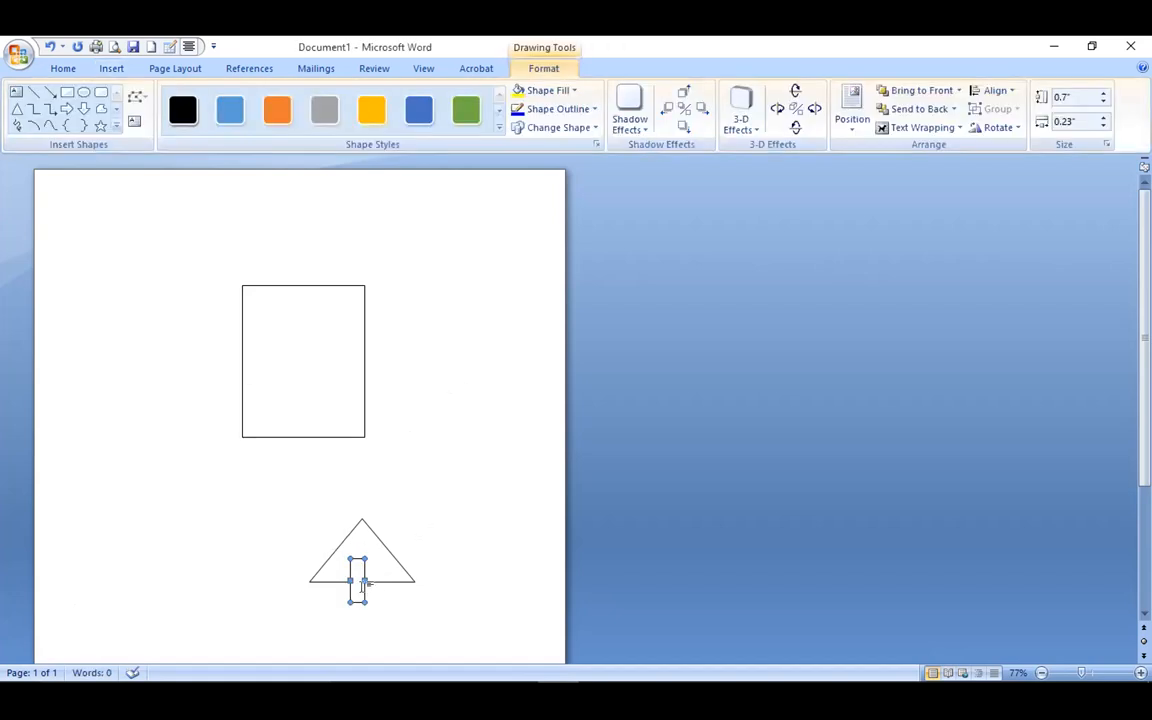
drag(357, 587, 365, 587)
click(262, 534)
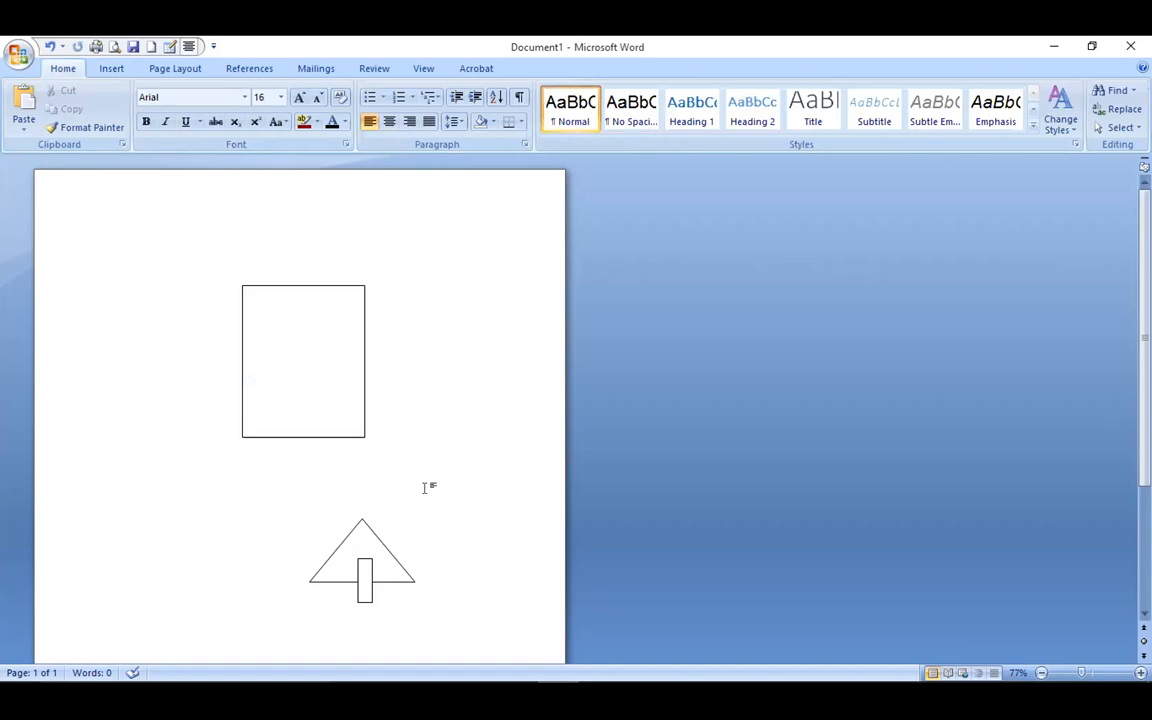
mouse_move(351, 565)
mouse_down()
mouse_move(360, 612)
mouse_move(358, 561)
mouse_move(387, 613)
mouse_move(358, 612)
mouse_move(365, 618)
mouse_move(457, 625)
mouse_move(365, 612)
mouse_move(258, 567)
mouse_up()
Shift the wide base rectangle until its top edge meets the triangle's base.
click(345, 594)
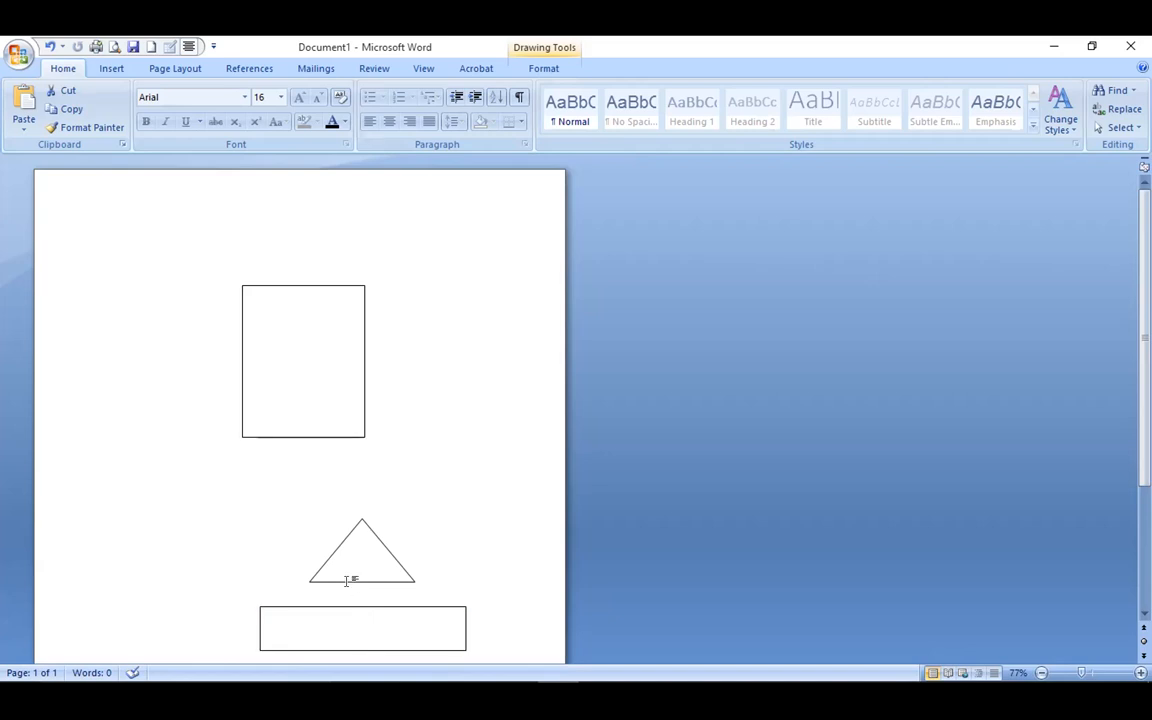
drag(340, 605, 343, 580)
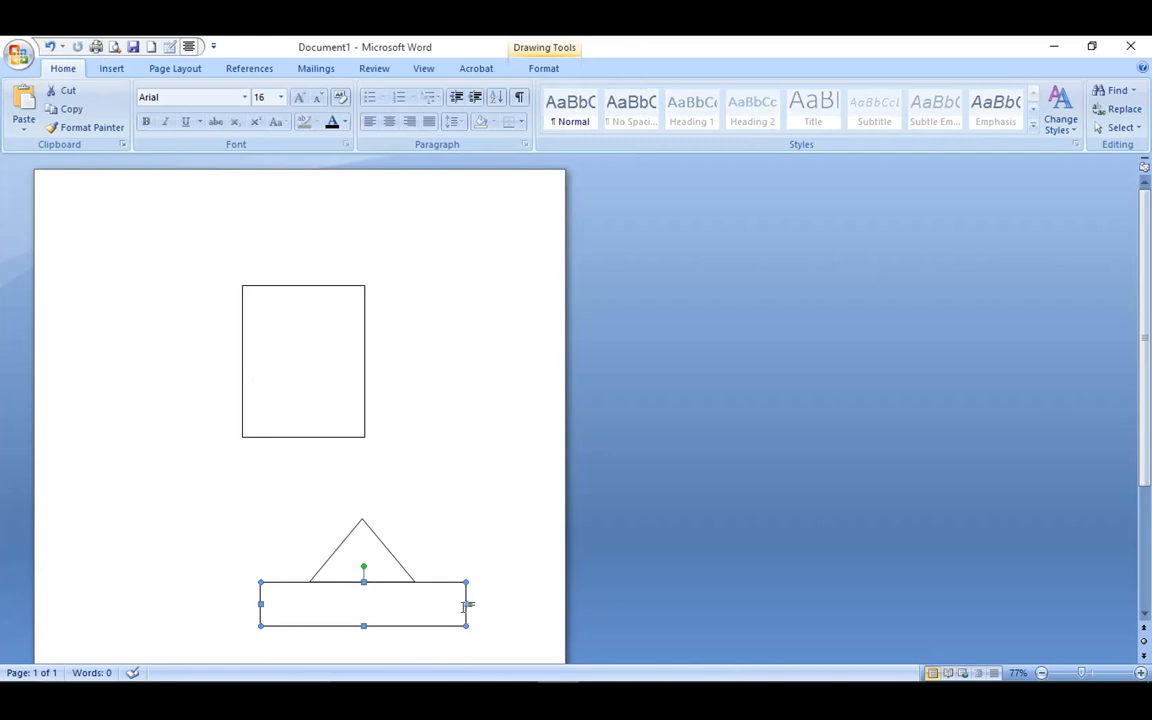
mouse_move(459, 609)
mouse_down()
mouse_move(440, 602)
mouse_move(443, 611)
mouse_up()
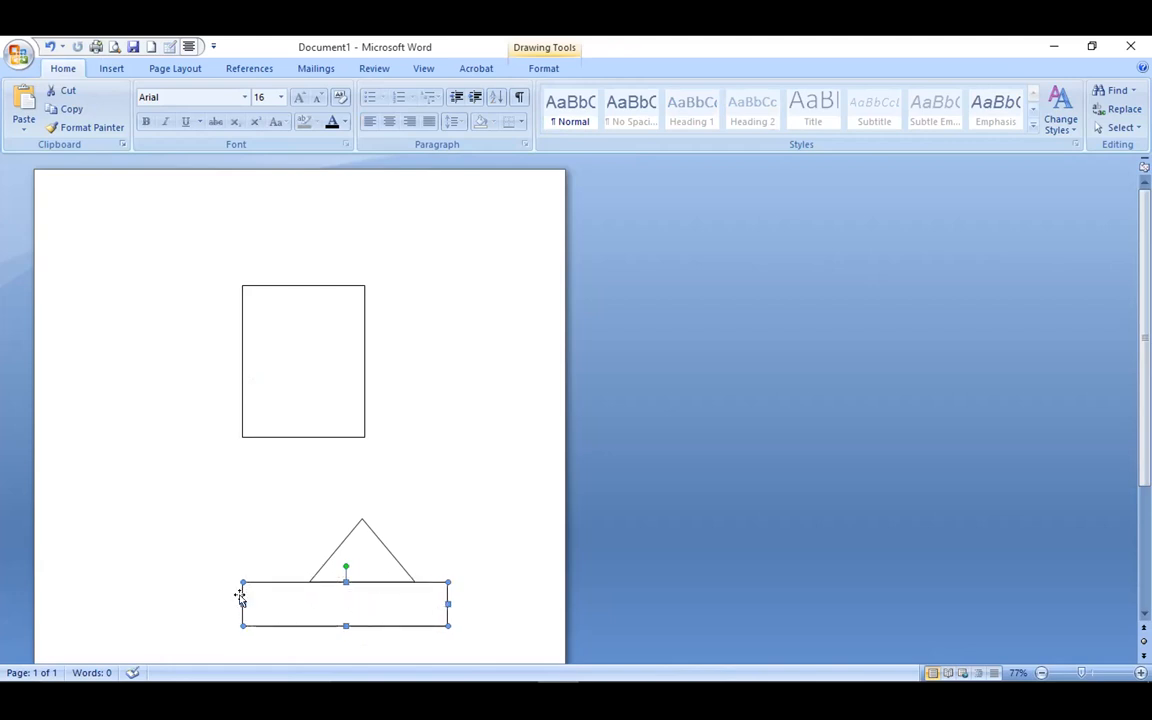
drag(240, 595, 280, 601)
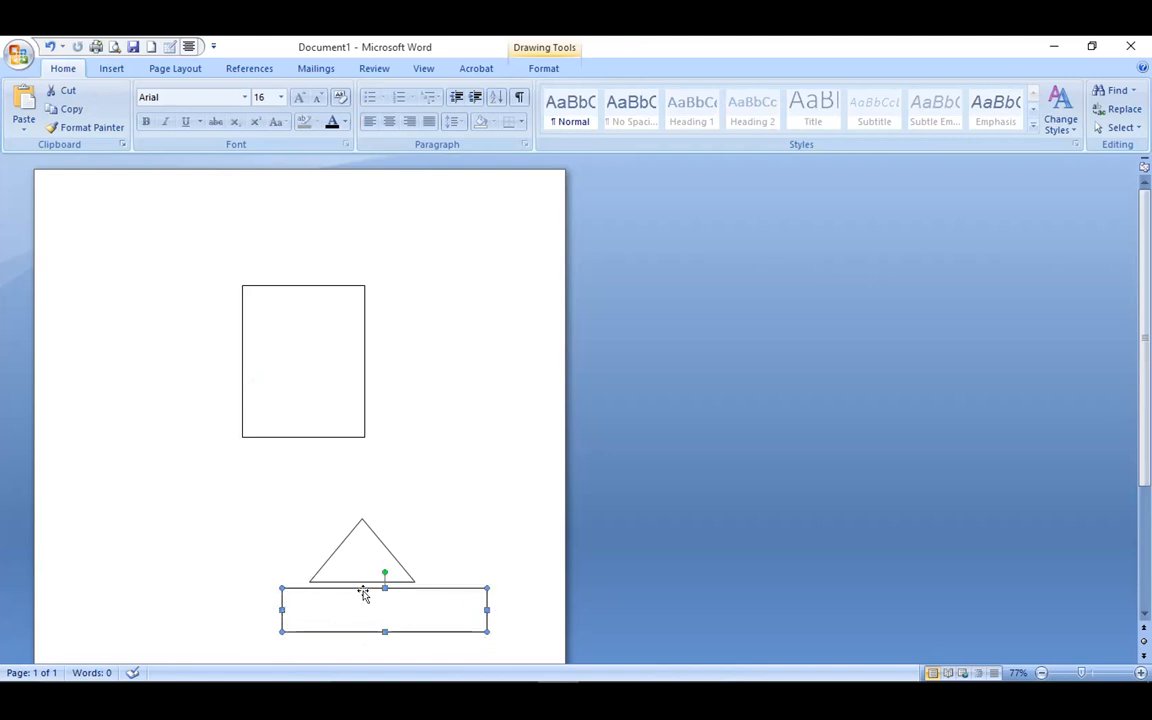
drag(360, 585, 357, 581)
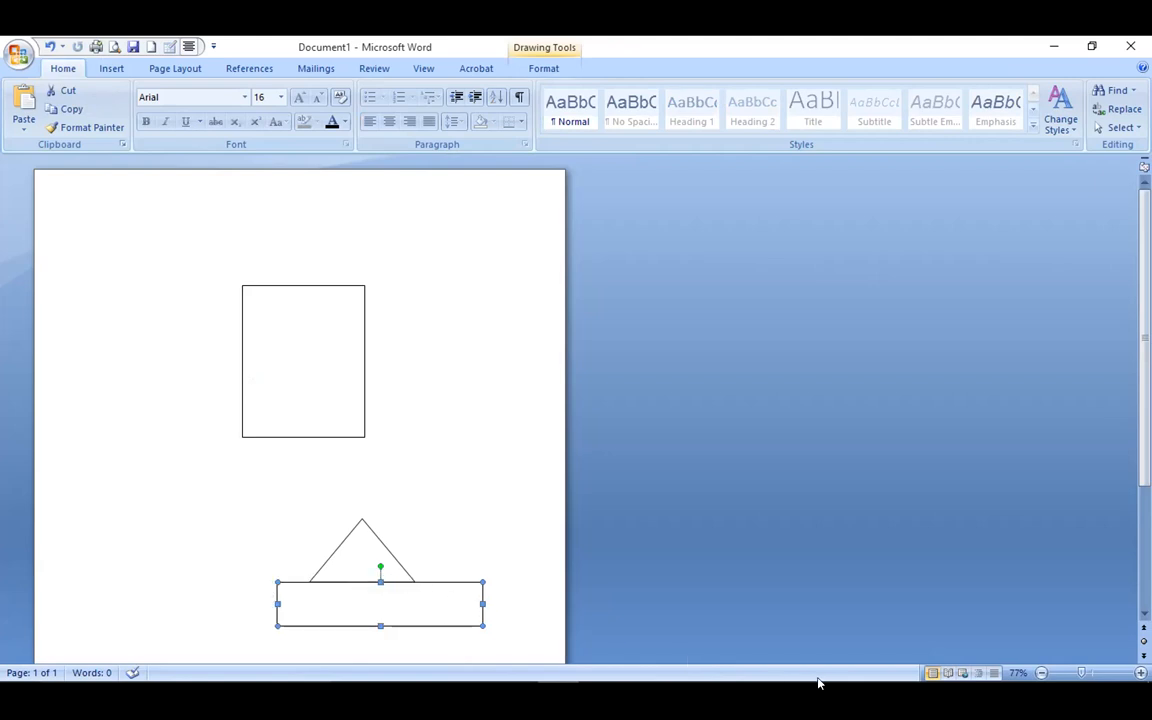
click(435, 516)
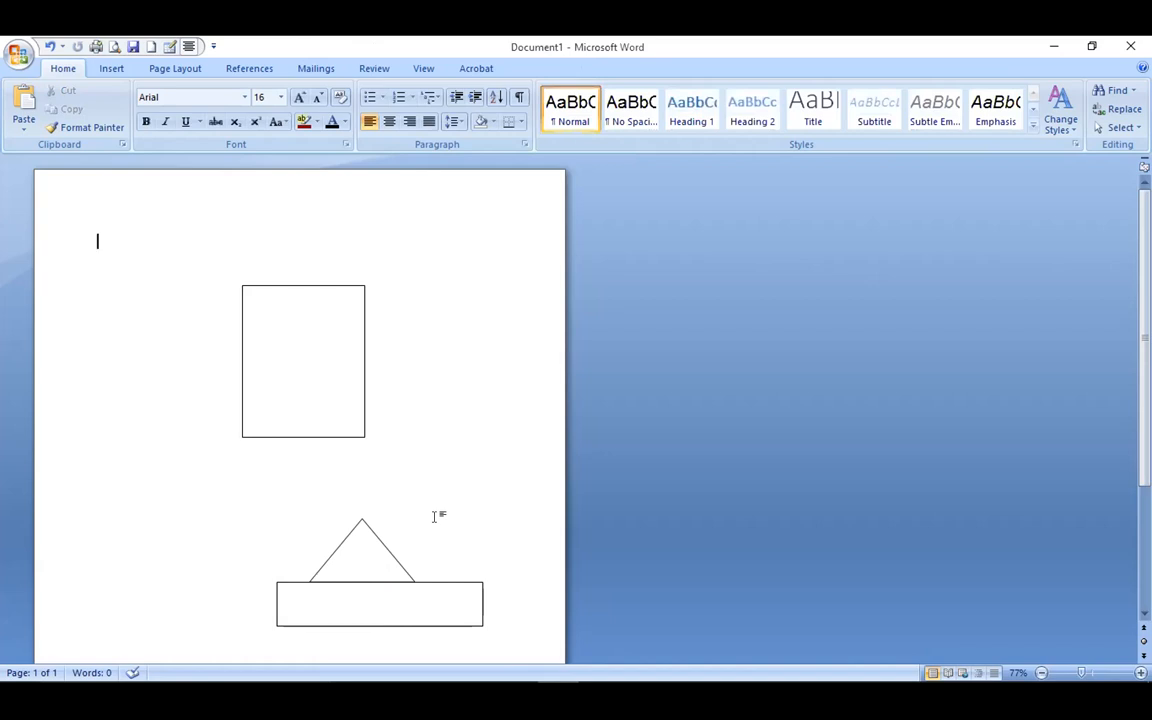
click(362, 580)
mouse_move(361, 577)
mouse_down()
mouse_move(386, 576)
mouse_move(376, 580)
mouse_up()
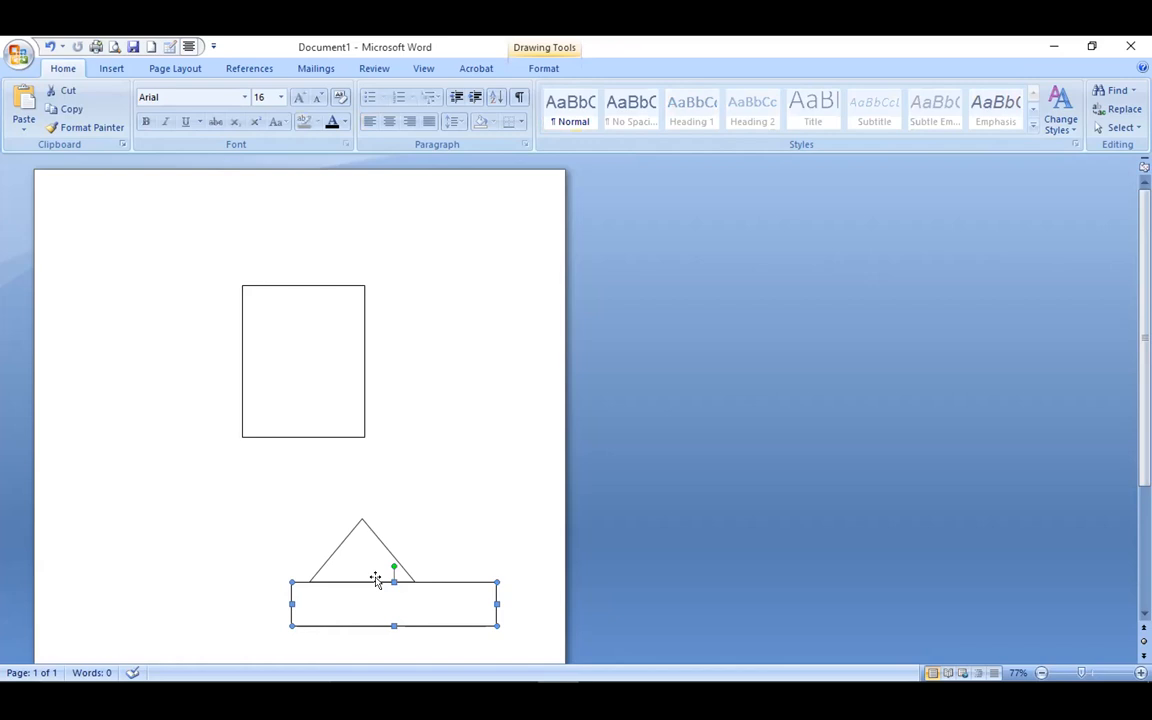
click(361, 577)
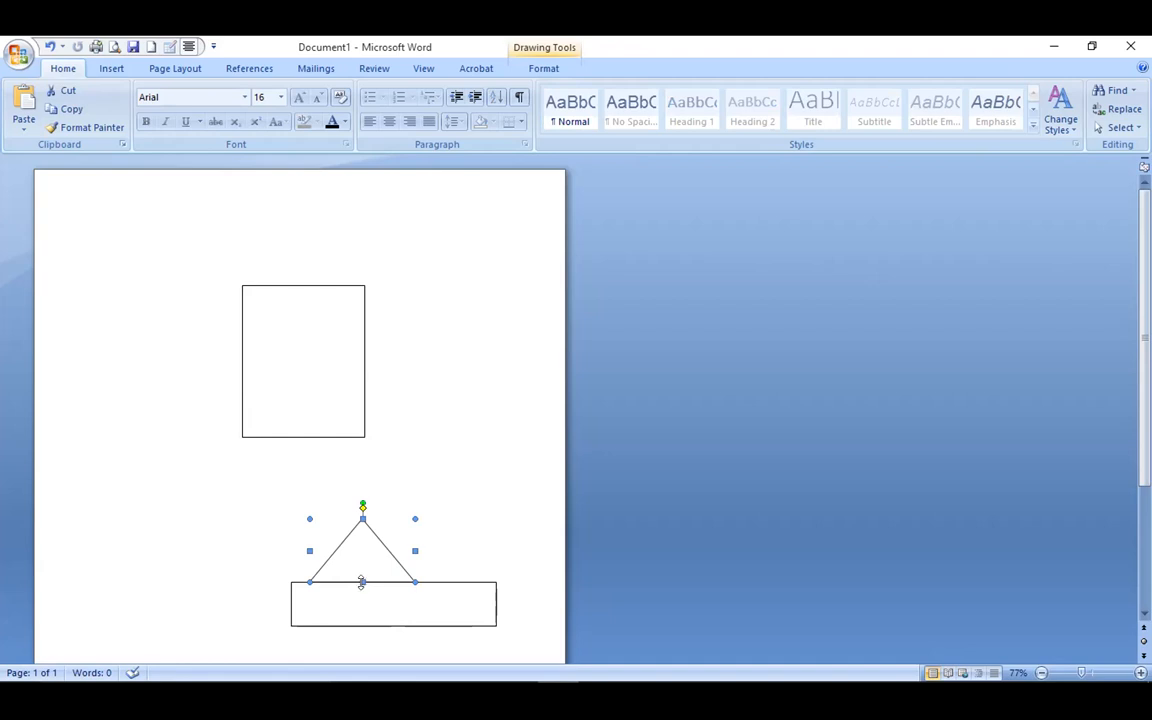
Narrow the base rectangle from its right side and centre it under the triangle roof.
drag(354, 577, 362, 580)
click(365, 594)
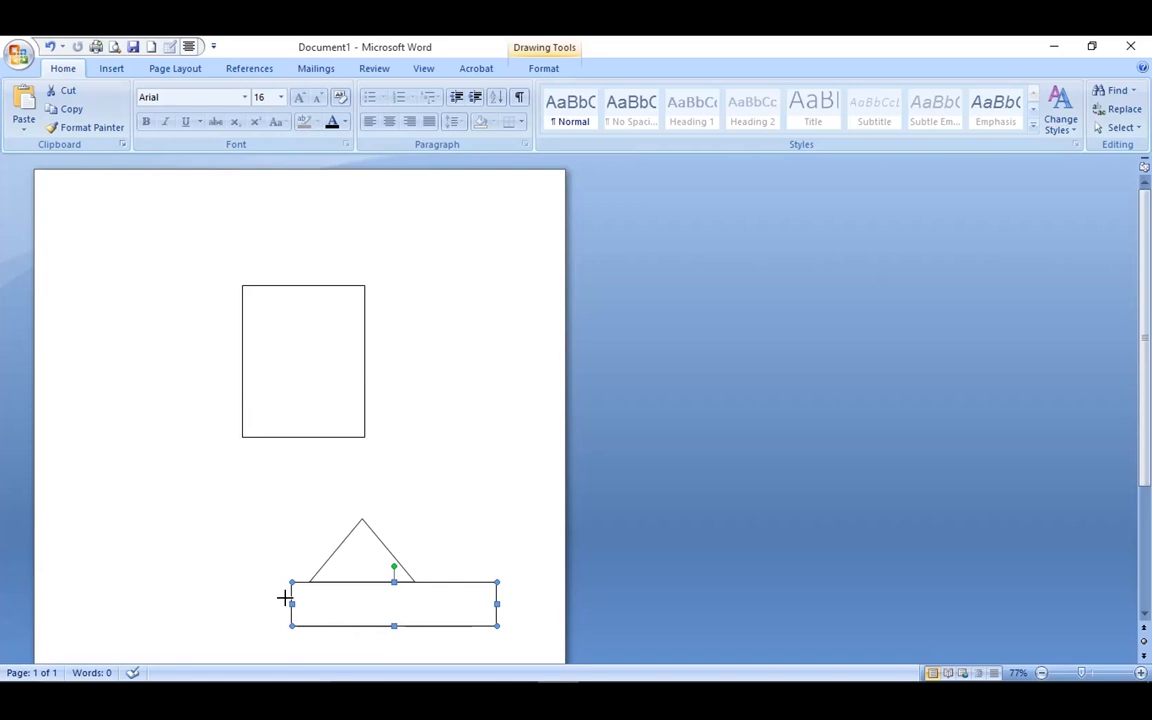
mouse_move(285, 597)
mouse_down()
mouse_move(260, 596)
mouse_move(287, 598)
mouse_up()
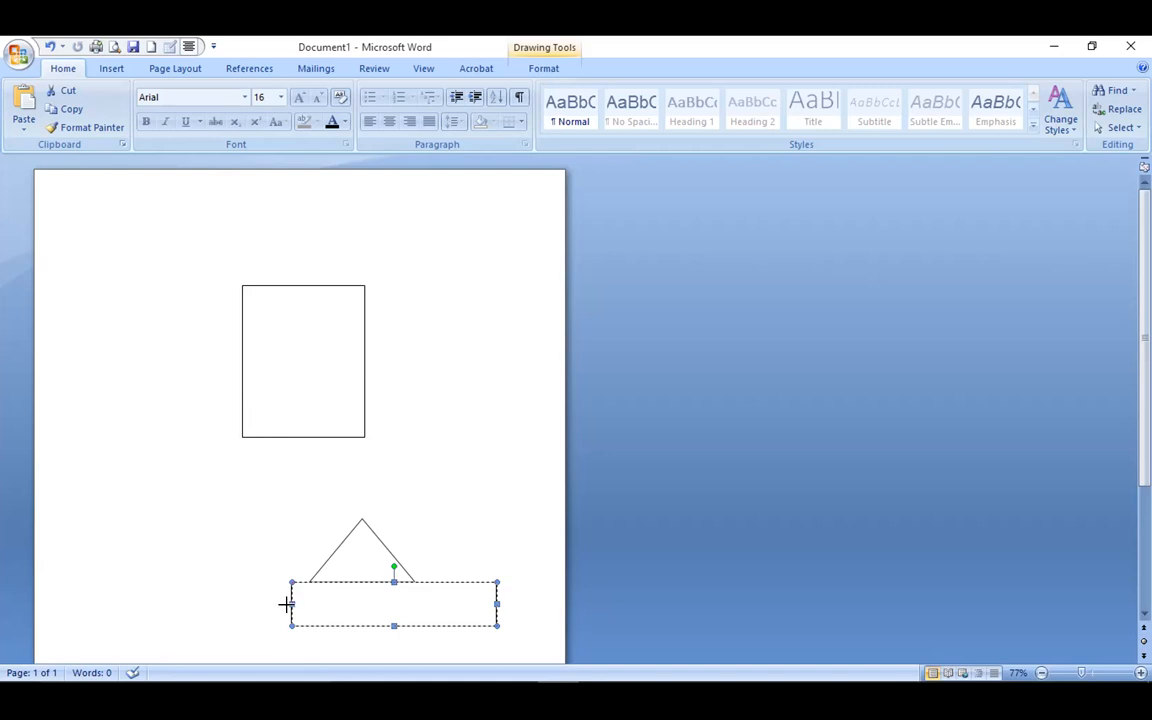
drag(287, 603, 290, 608)
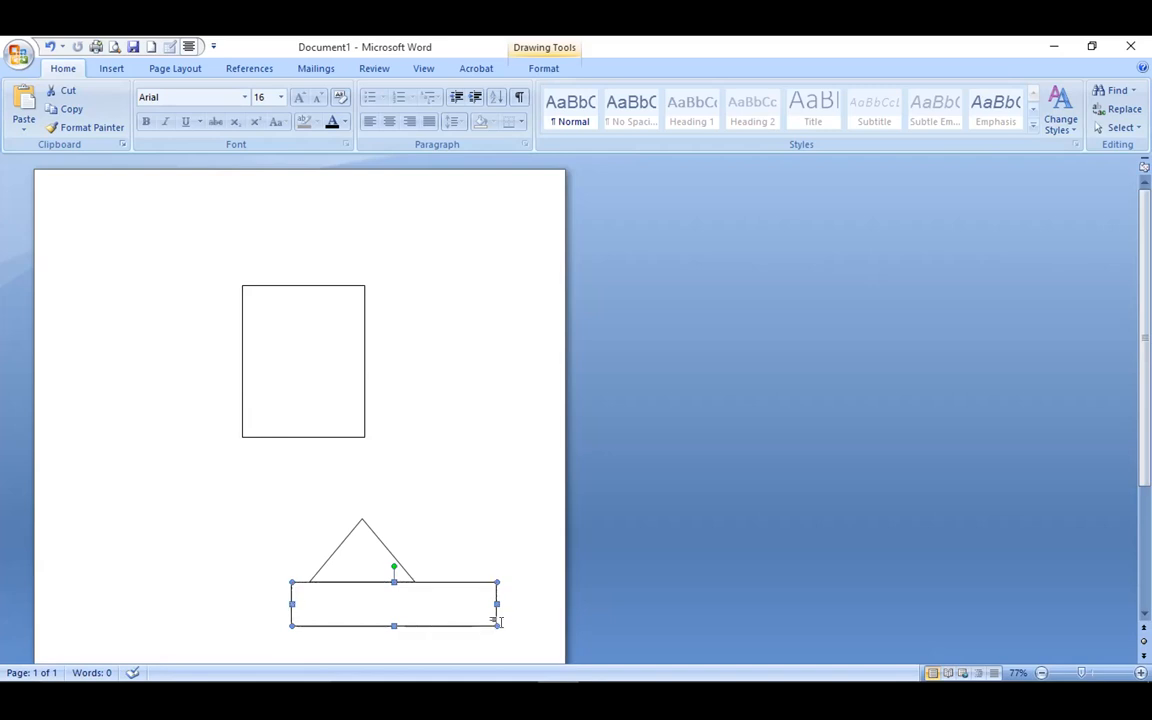
drag(489, 598, 433, 603)
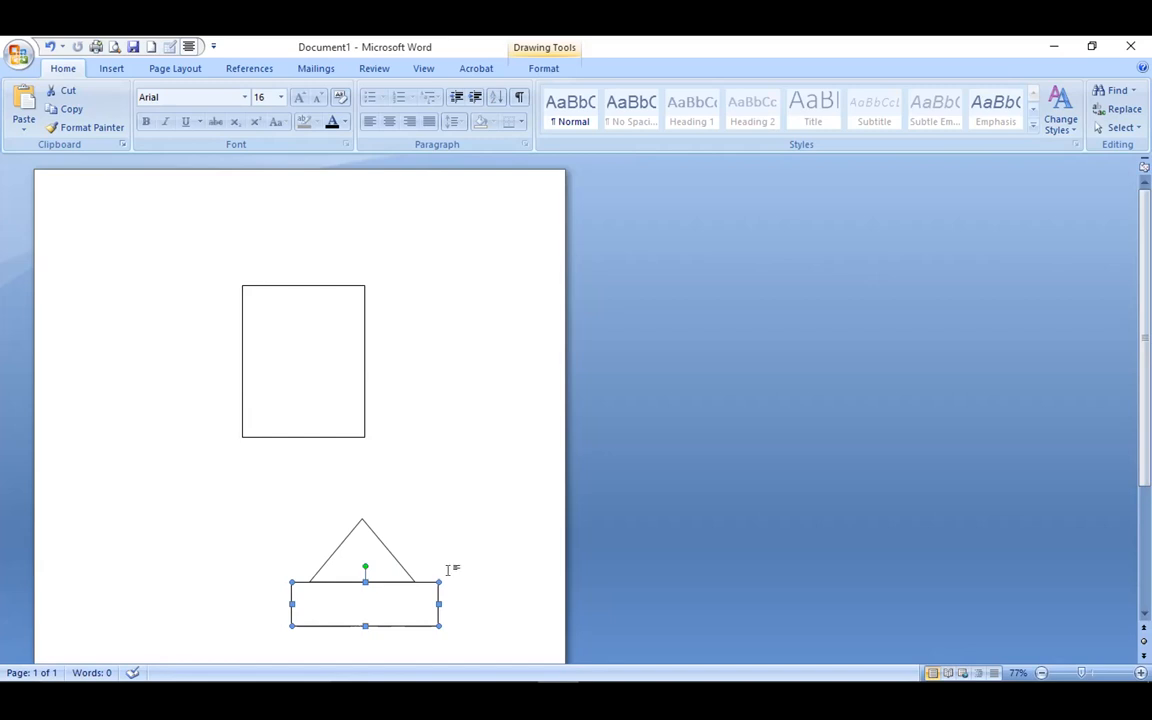
drag(347, 617, 348, 617)
click(344, 626)
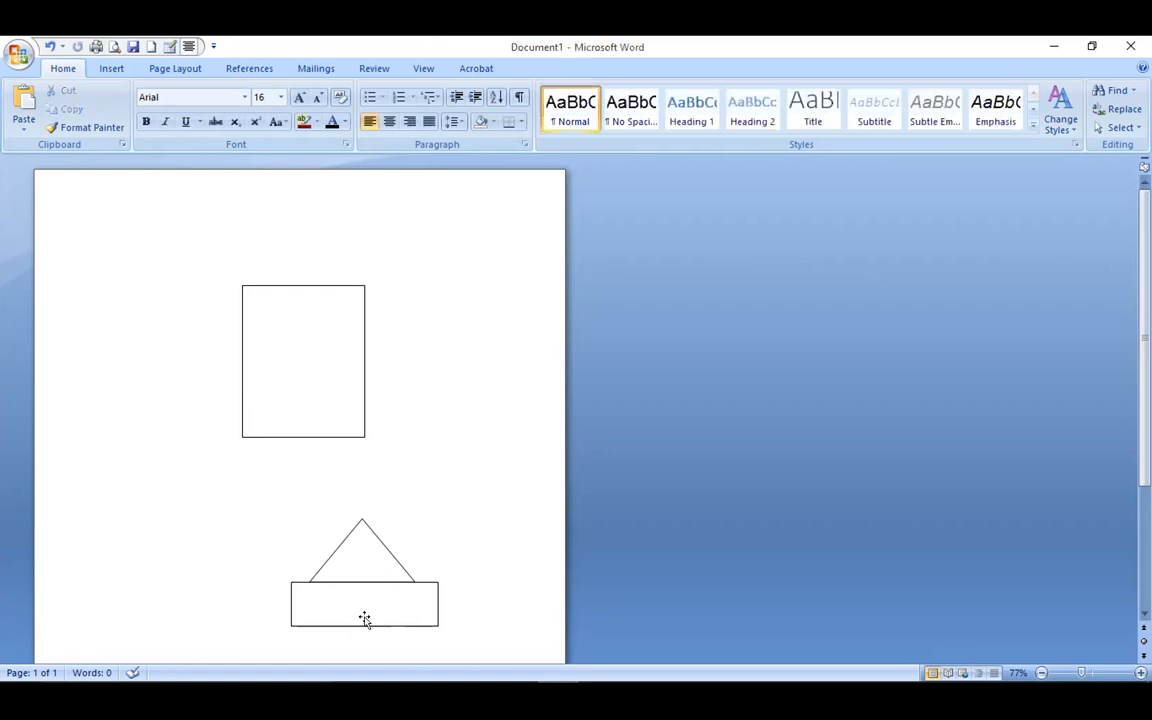
click(364, 624)
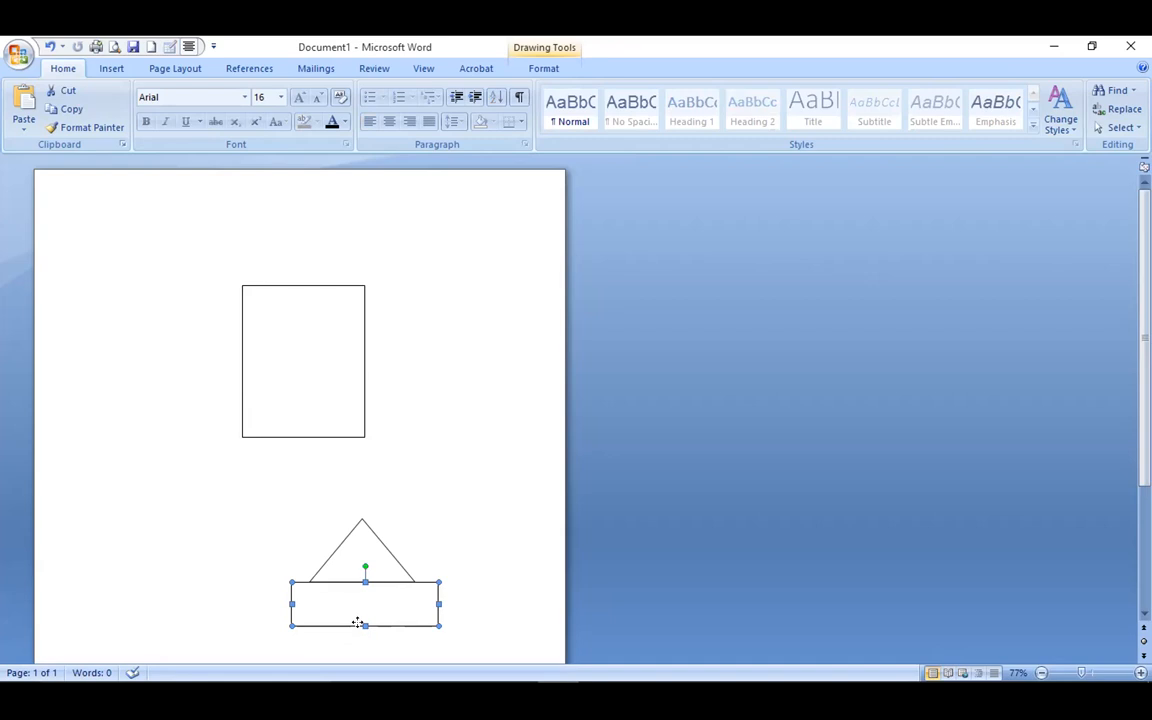
Stretch the base rectangle down so it measures 1.05" by 2.35".
double_click(357, 623)
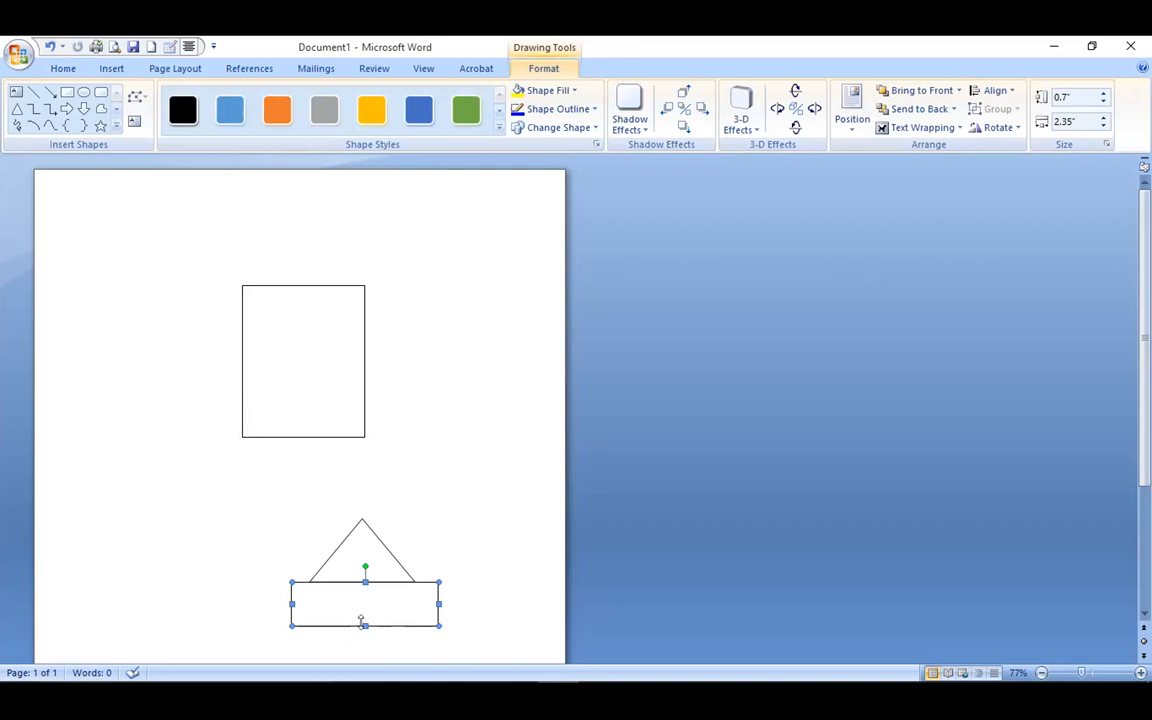
drag(360, 625, 360, 641)
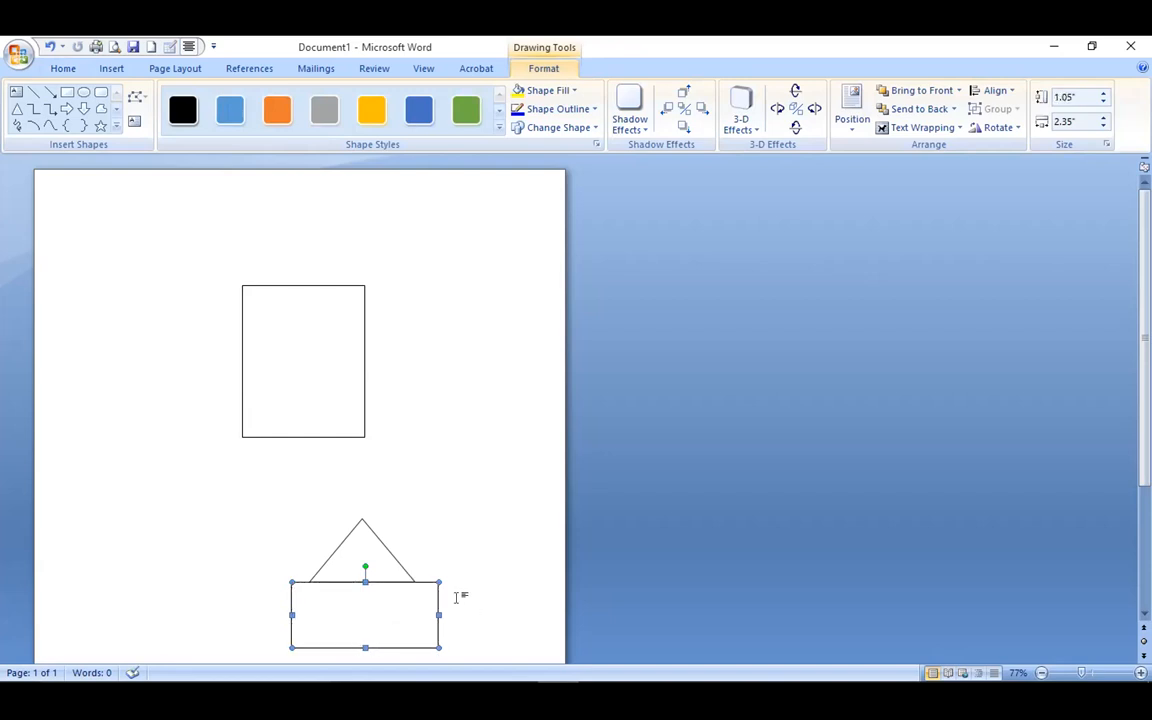
click(448, 556)
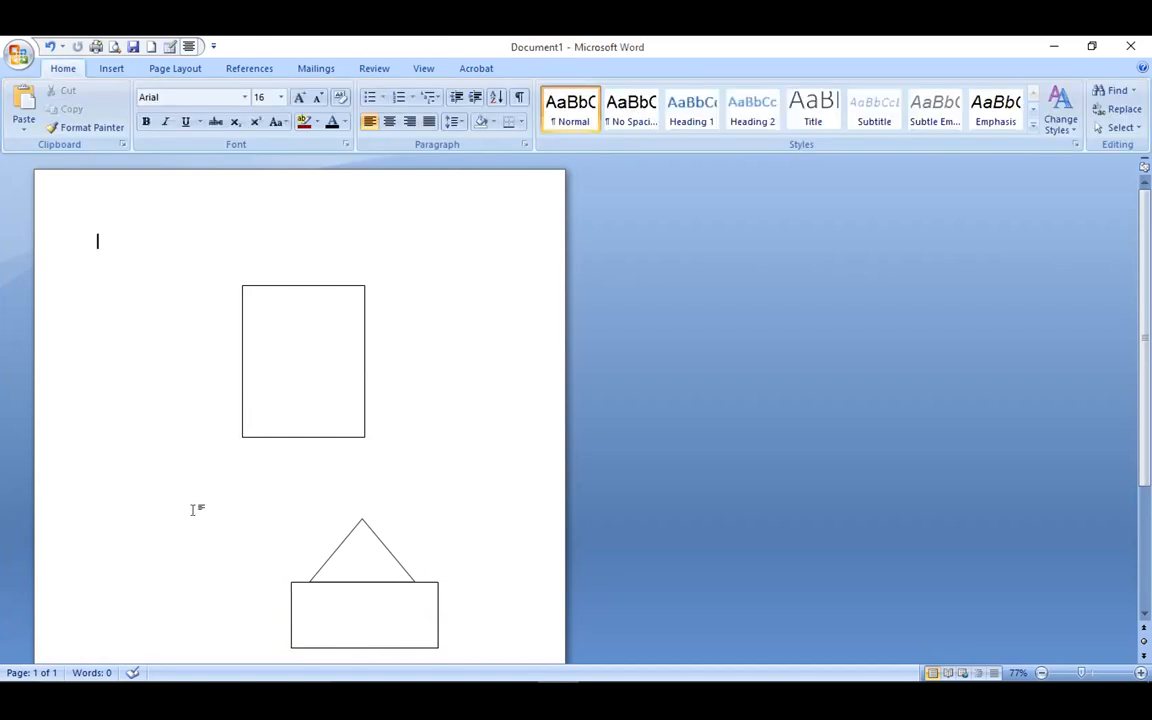
click(110, 69)
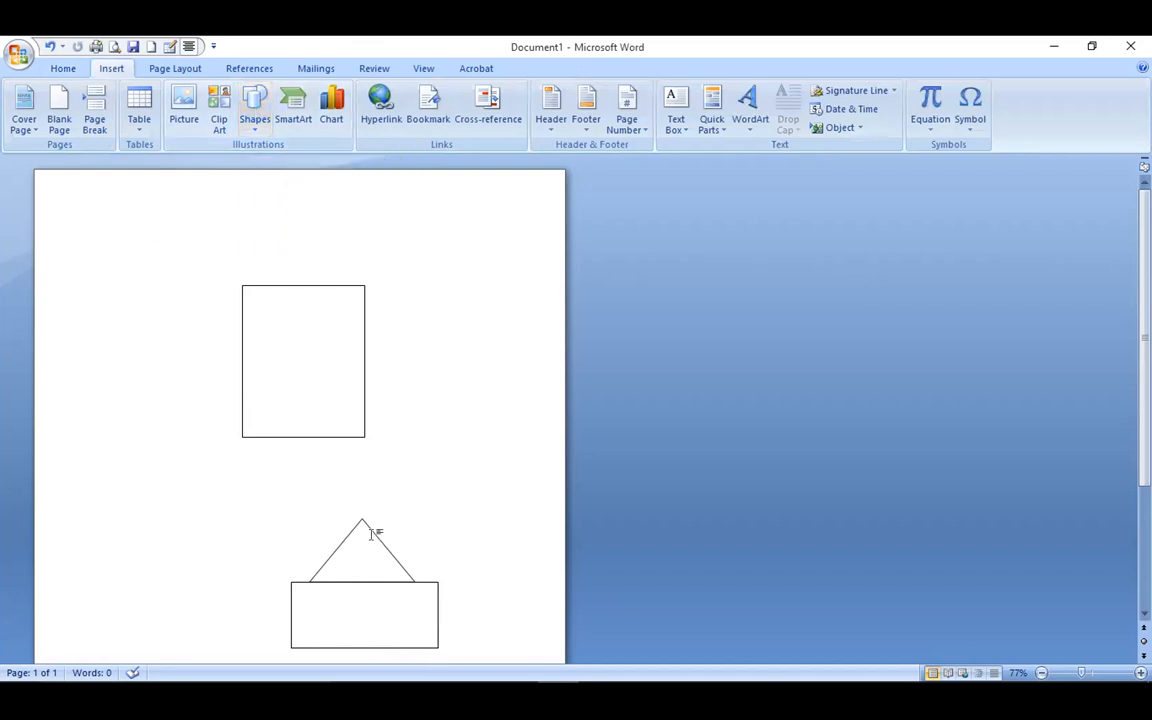
click(255, 128)
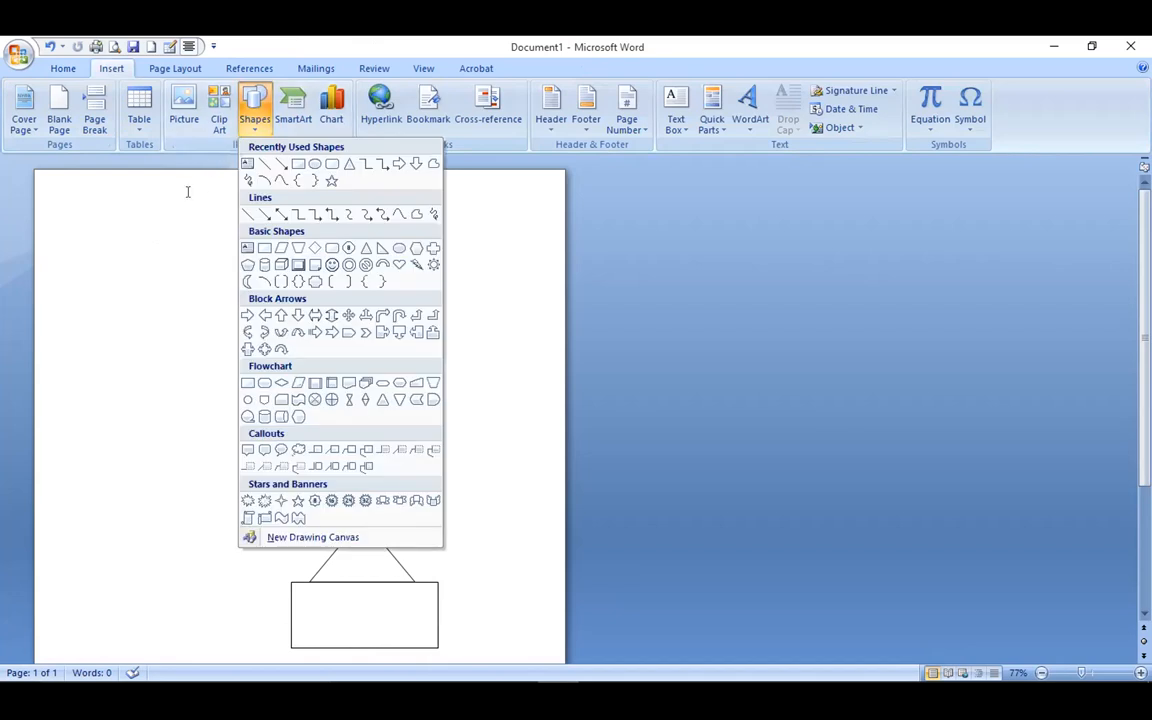
click(251, 130)
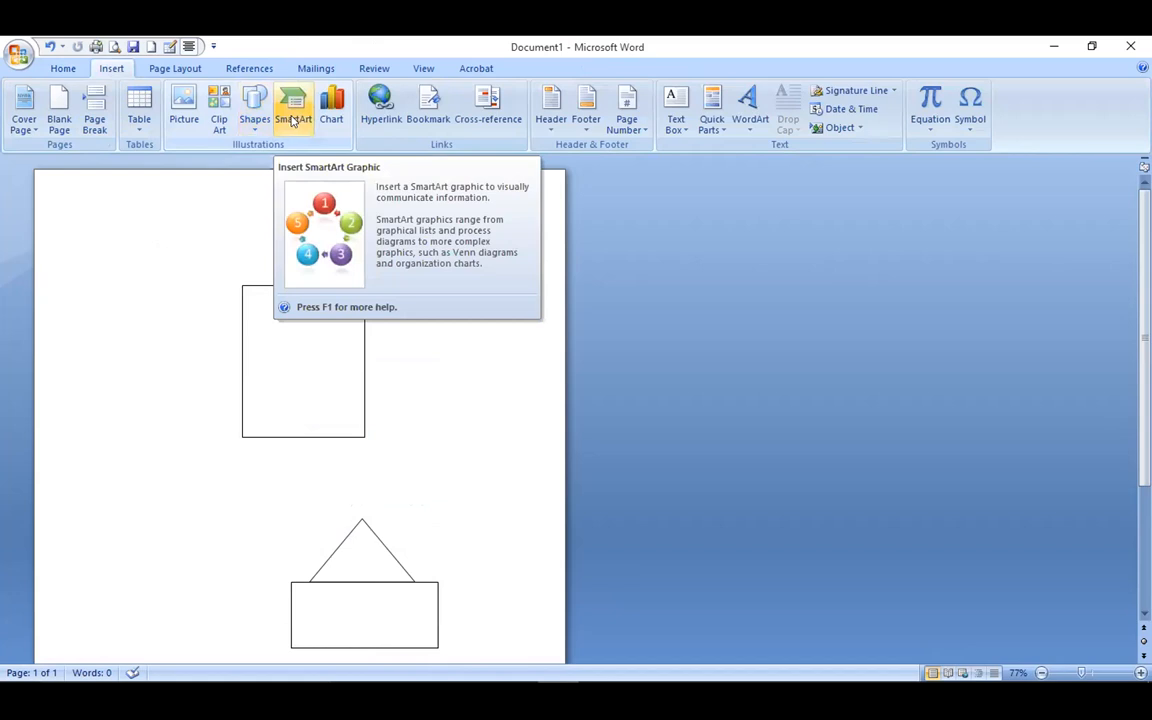
click(292, 120)
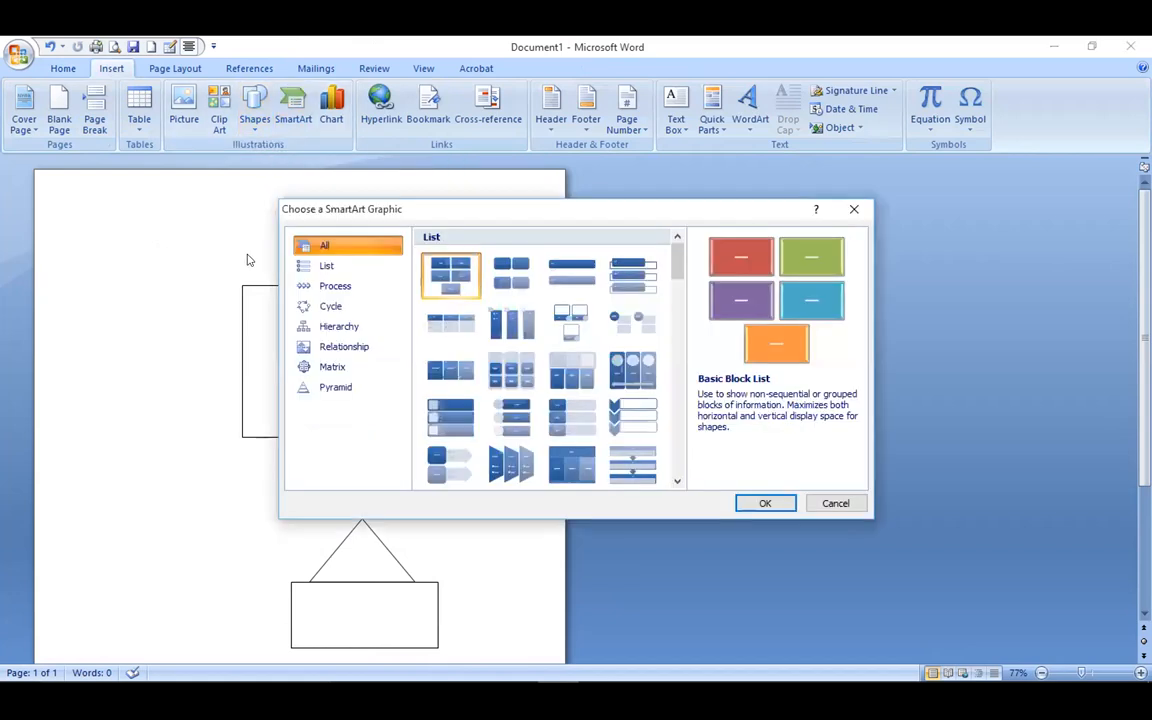
click(853, 209)
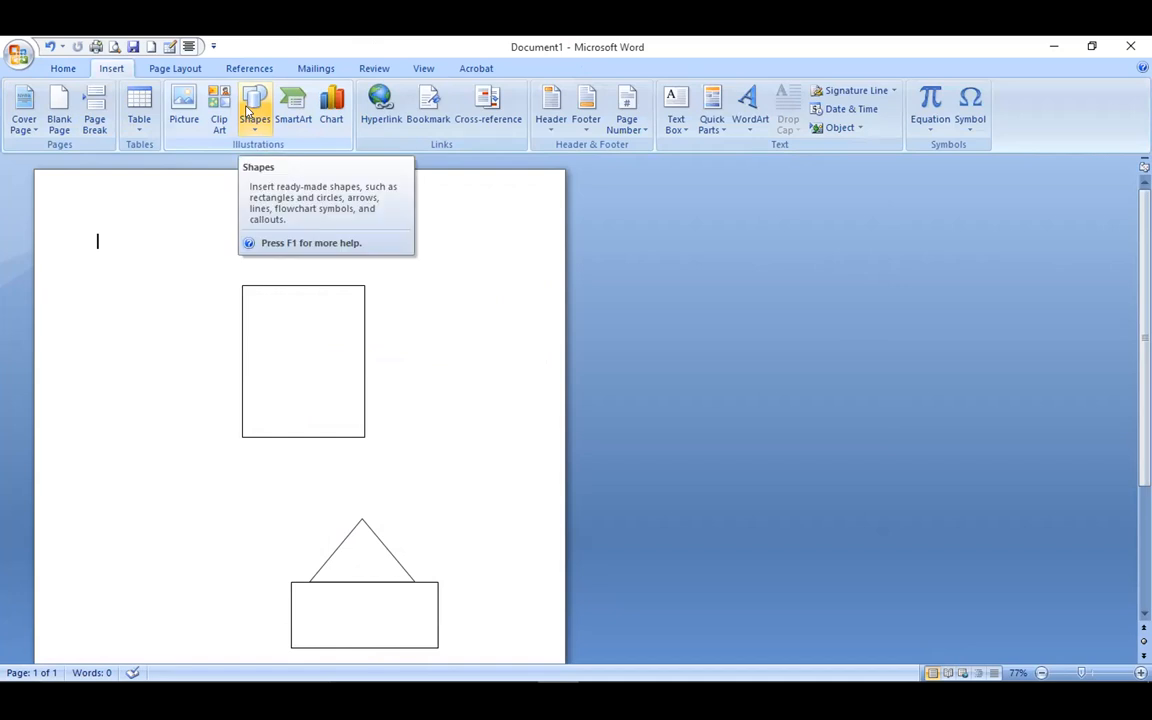
Fill the triangle roof with medium grey.
click(352, 563)
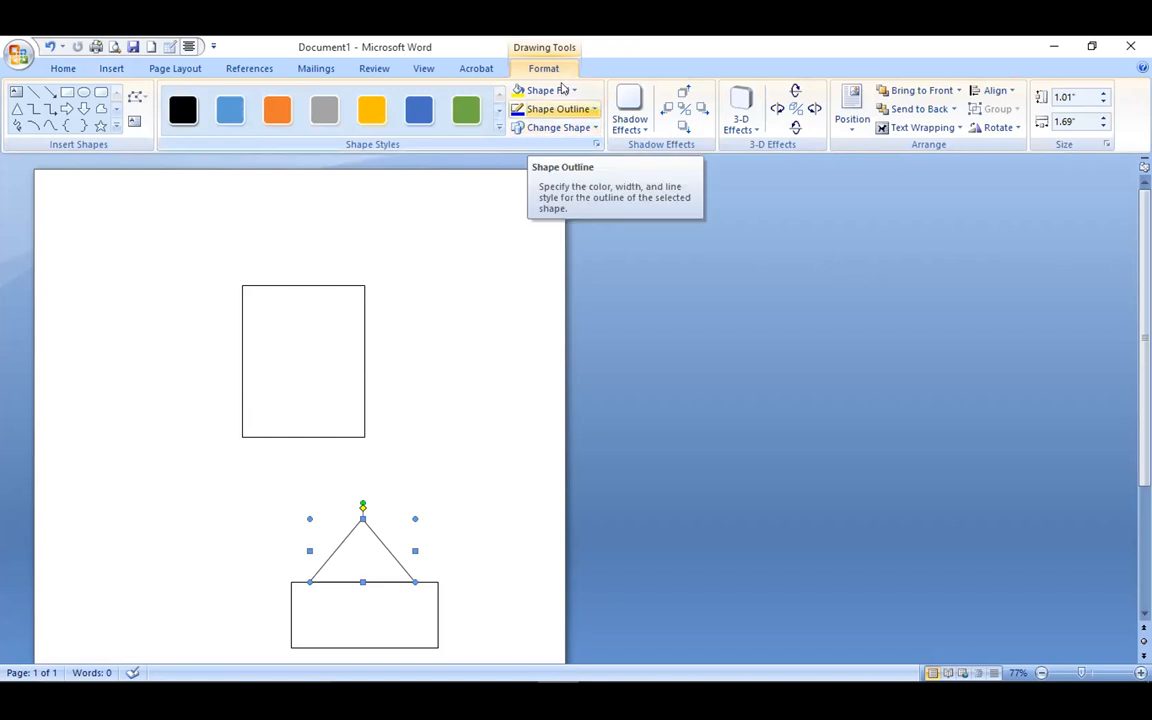
click(572, 92)
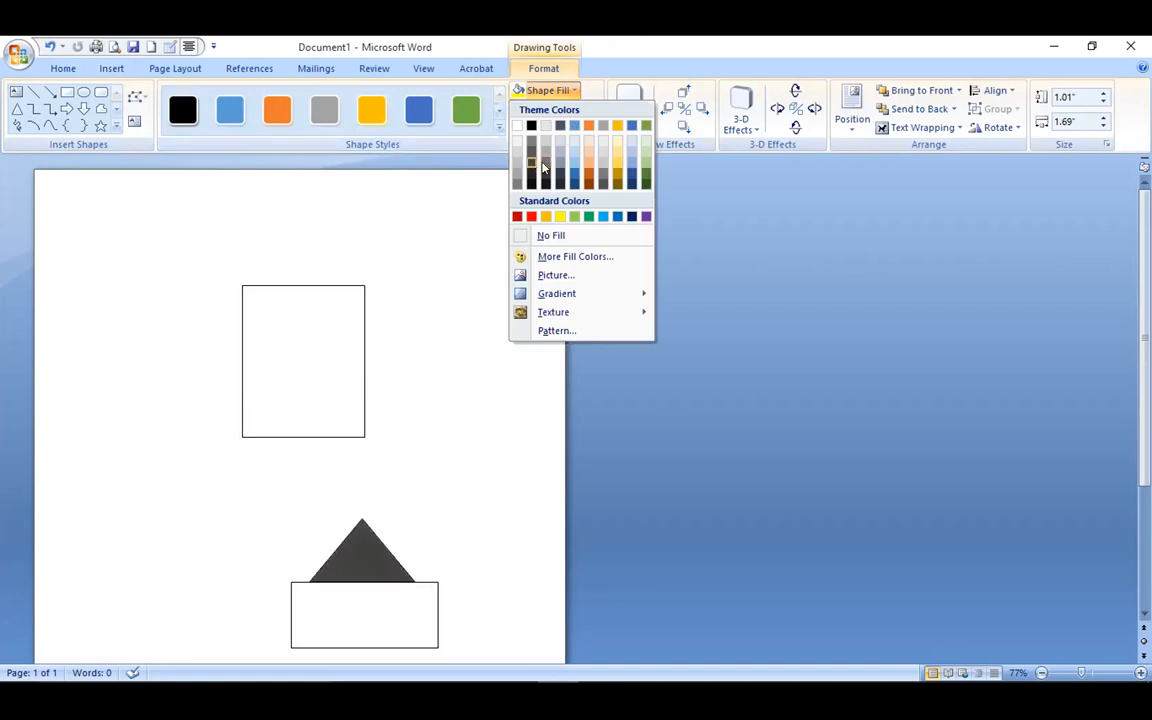
click(531, 153)
click(437, 494)
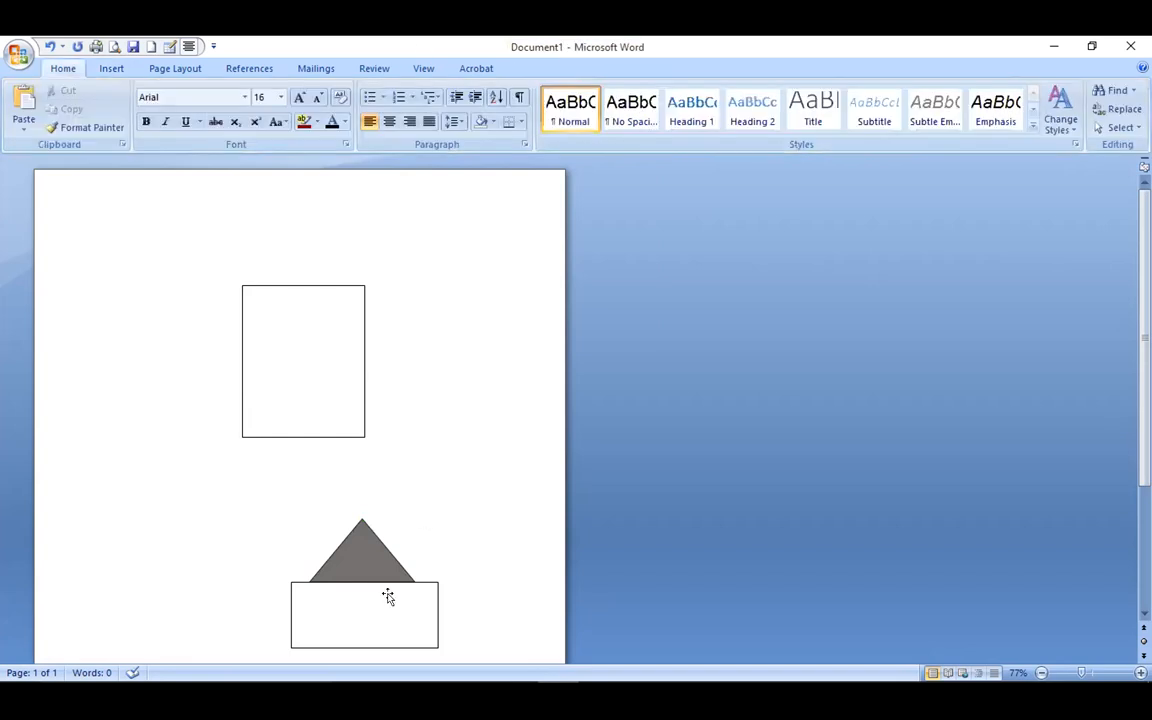
Fill the rectangular house base with blue.
click(388, 597)
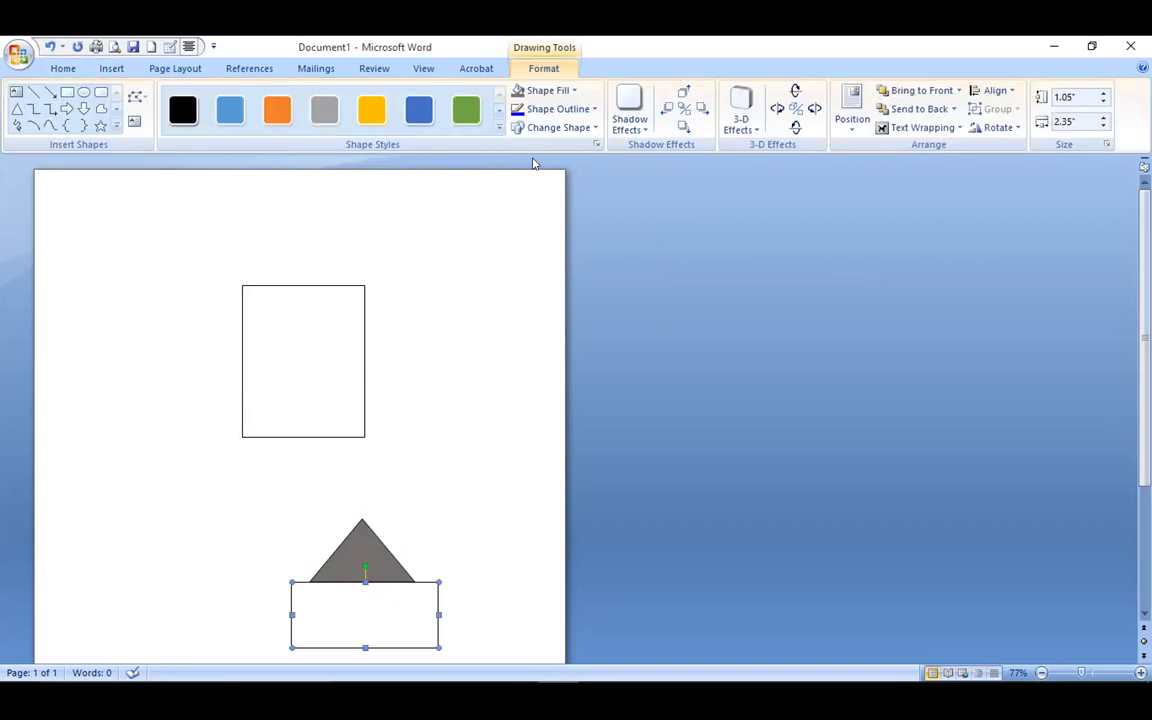
click(573, 91)
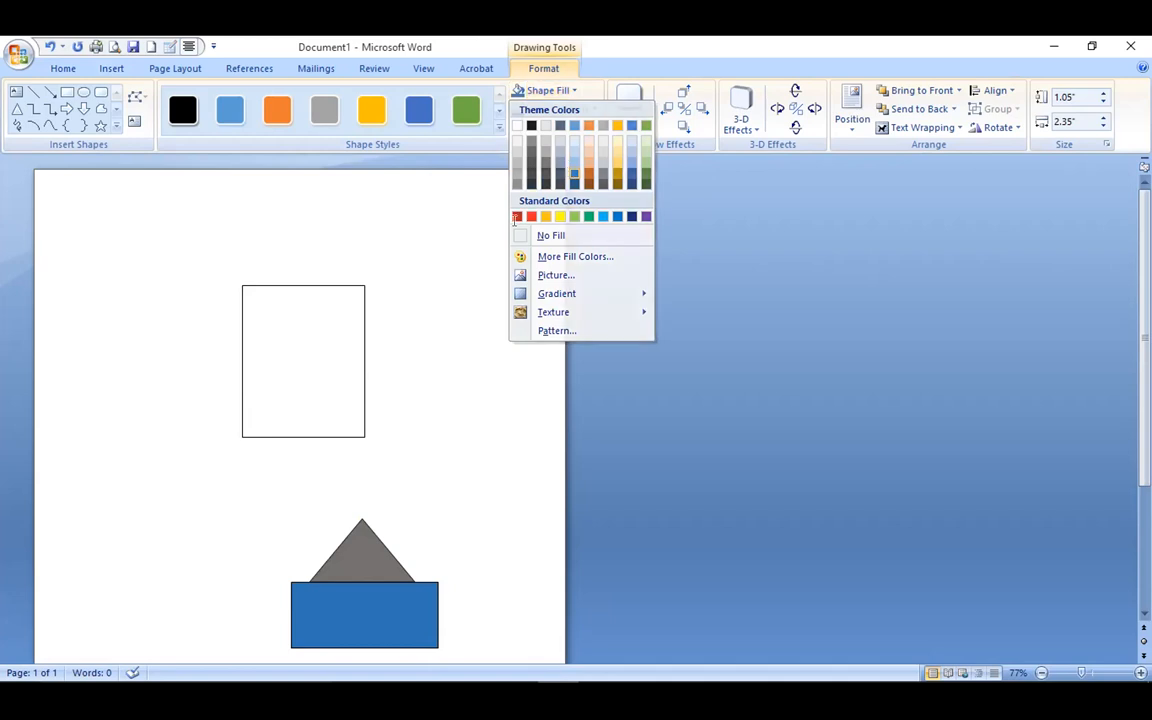
click(571, 172)
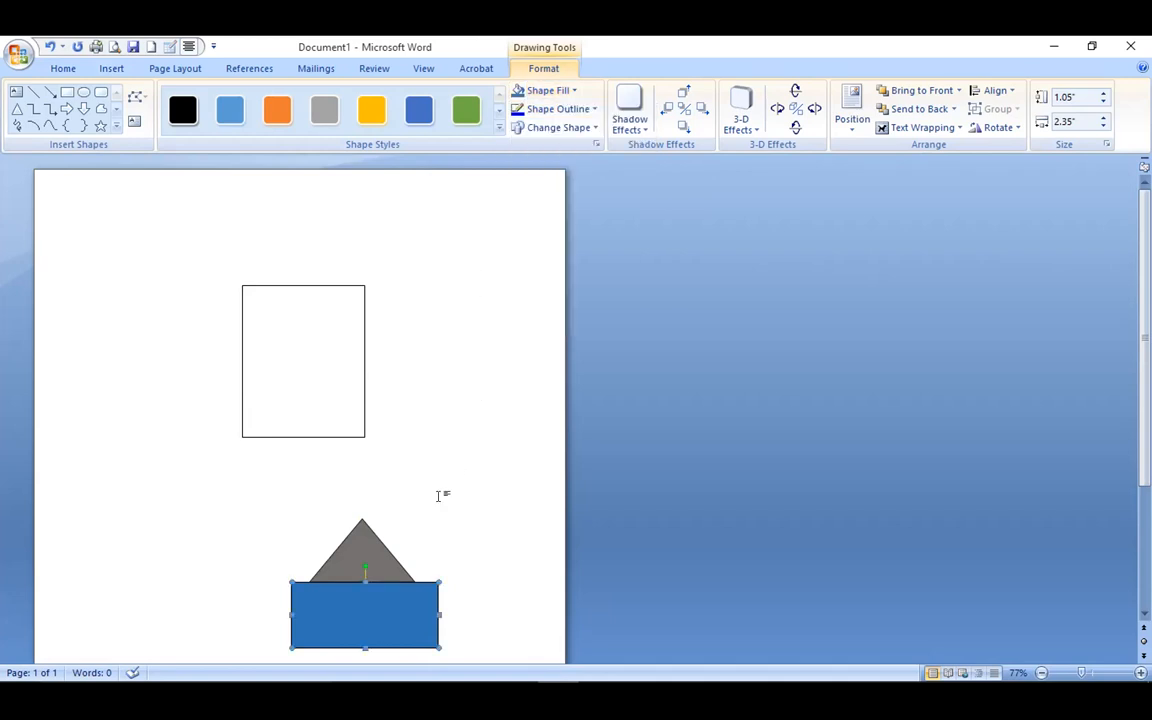
click(253, 273)
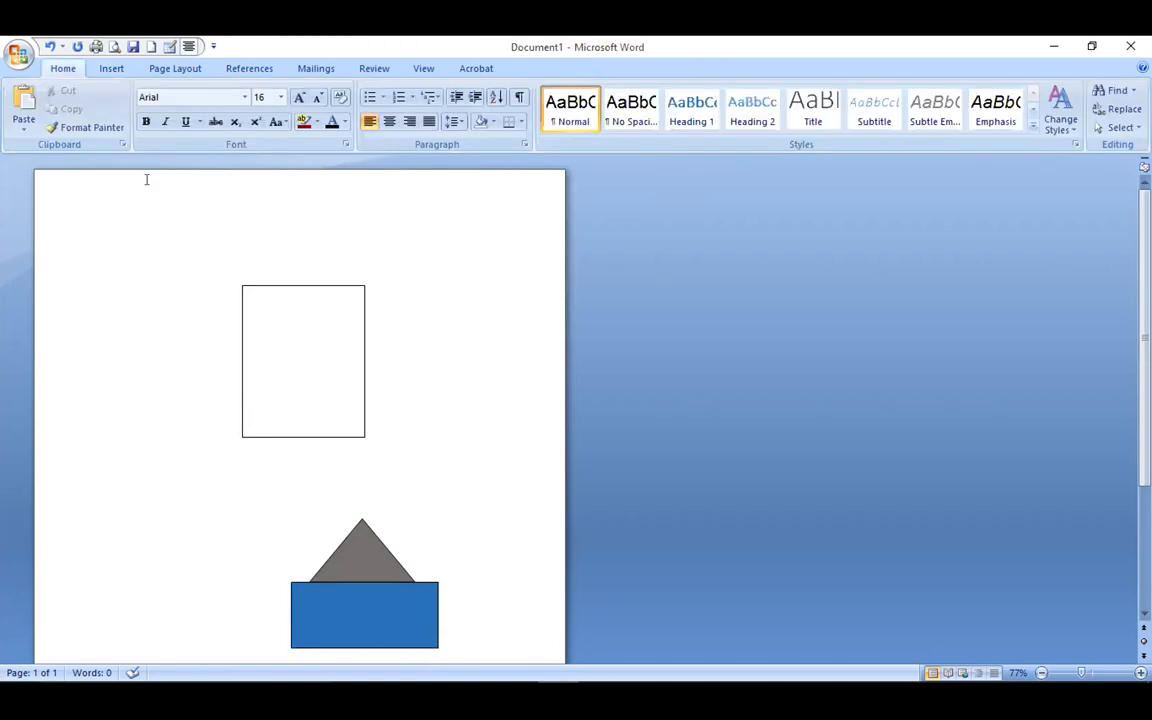
Add a small door shape at the bottom of the blue base.
click(111, 69)
click(255, 105)
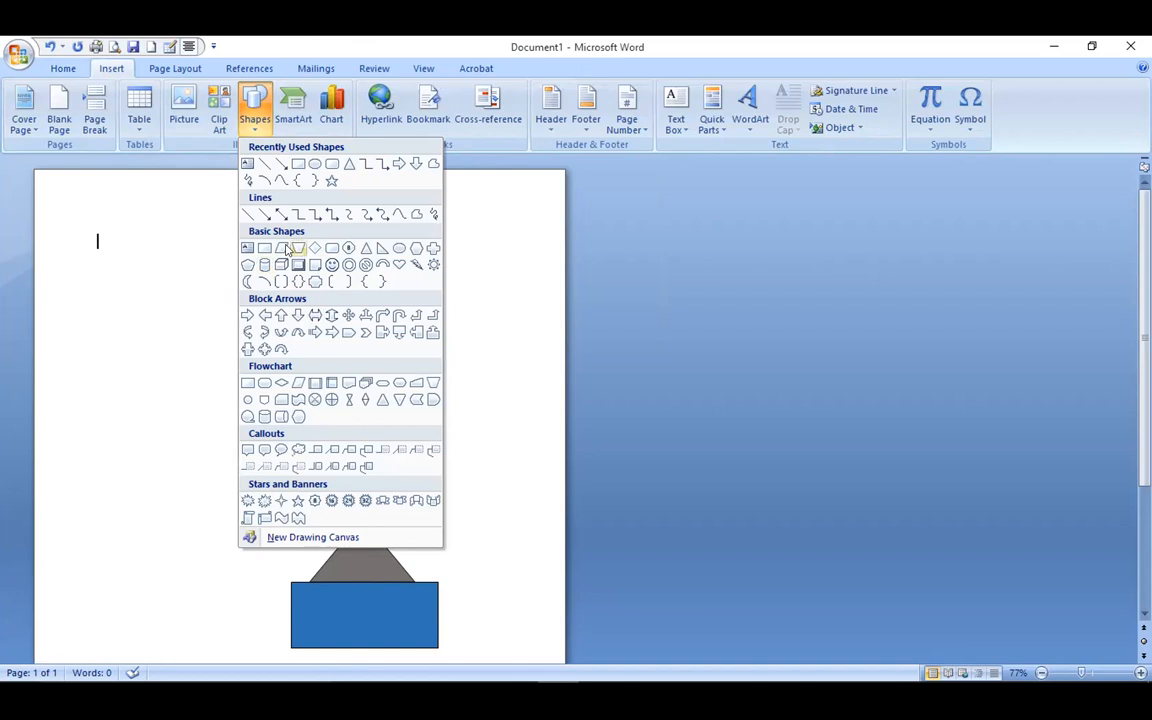
click(292, 248)
click(352, 640)
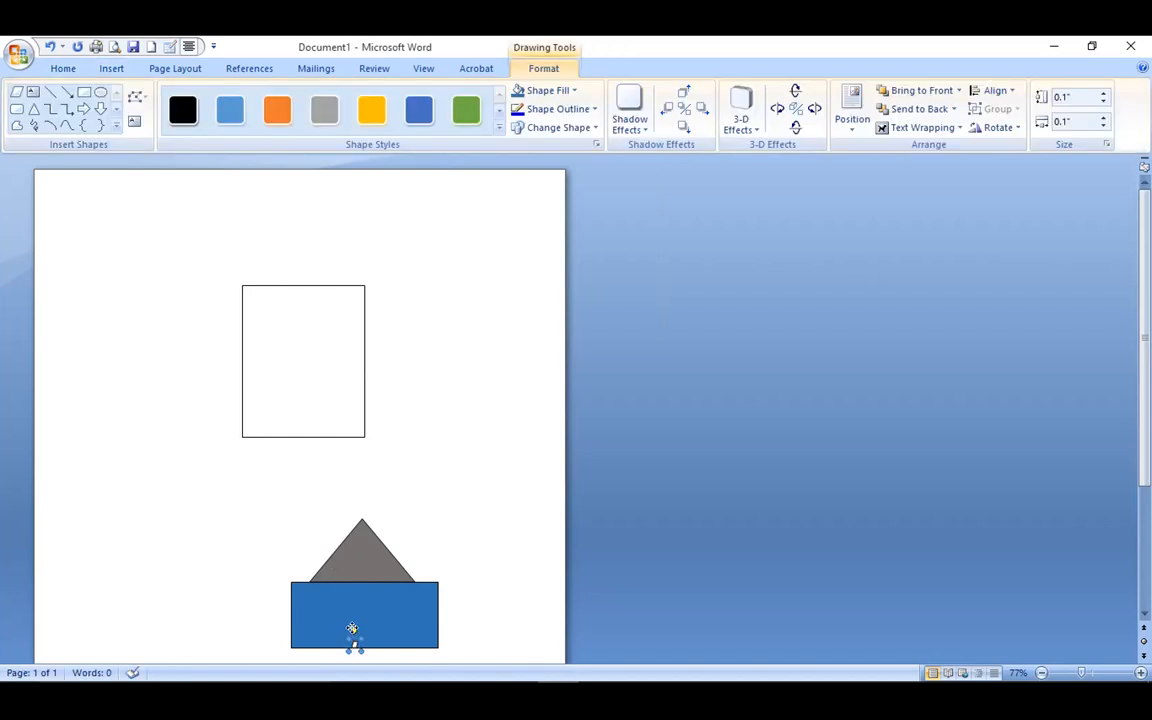
click(466, 528)
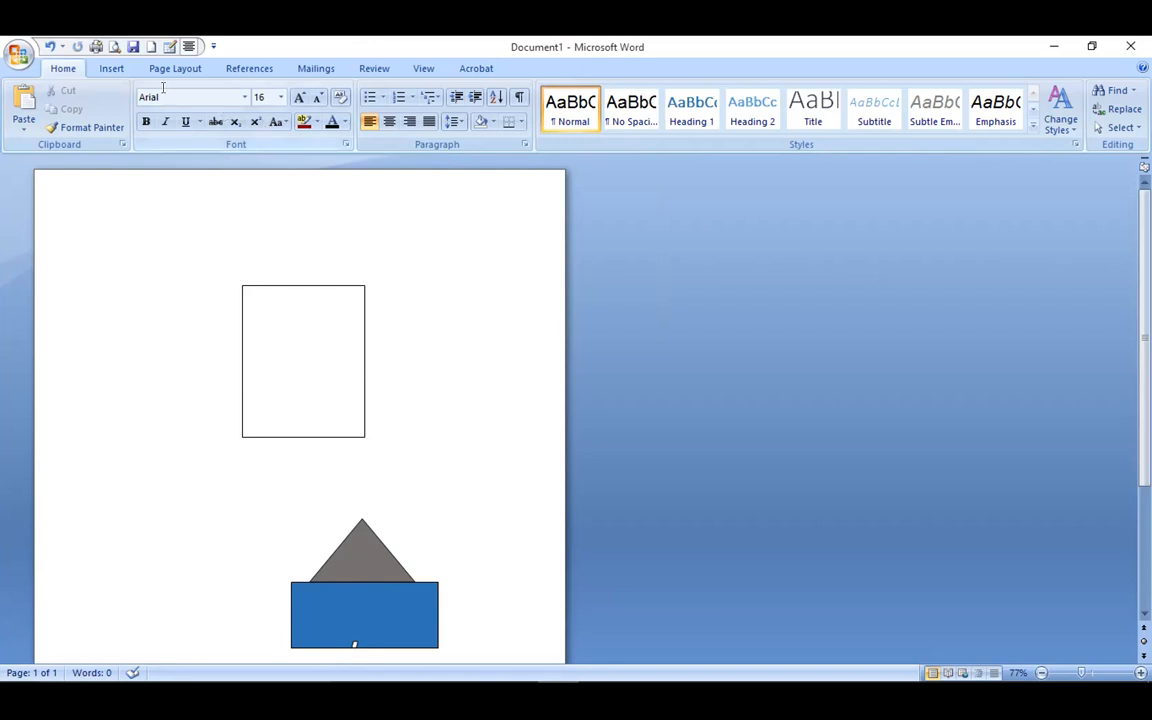
Add a tiny 0.1" by 0.1" rectangle on the blue base's right edge.
click(111, 71)
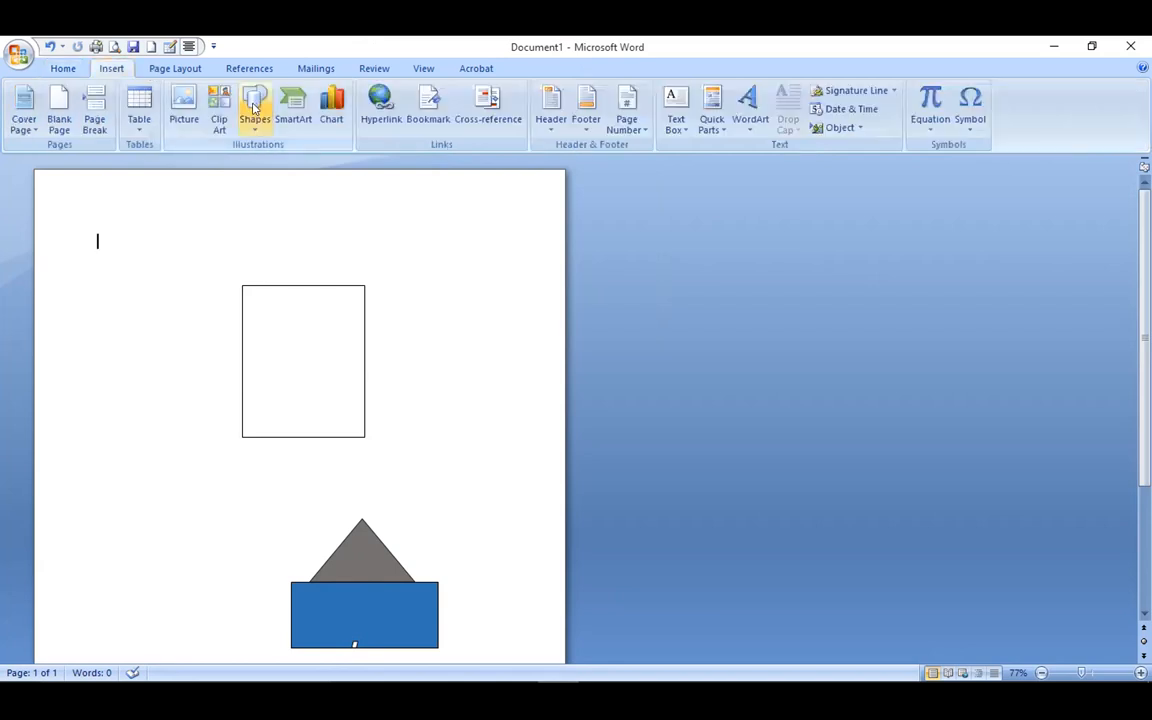
click(254, 107)
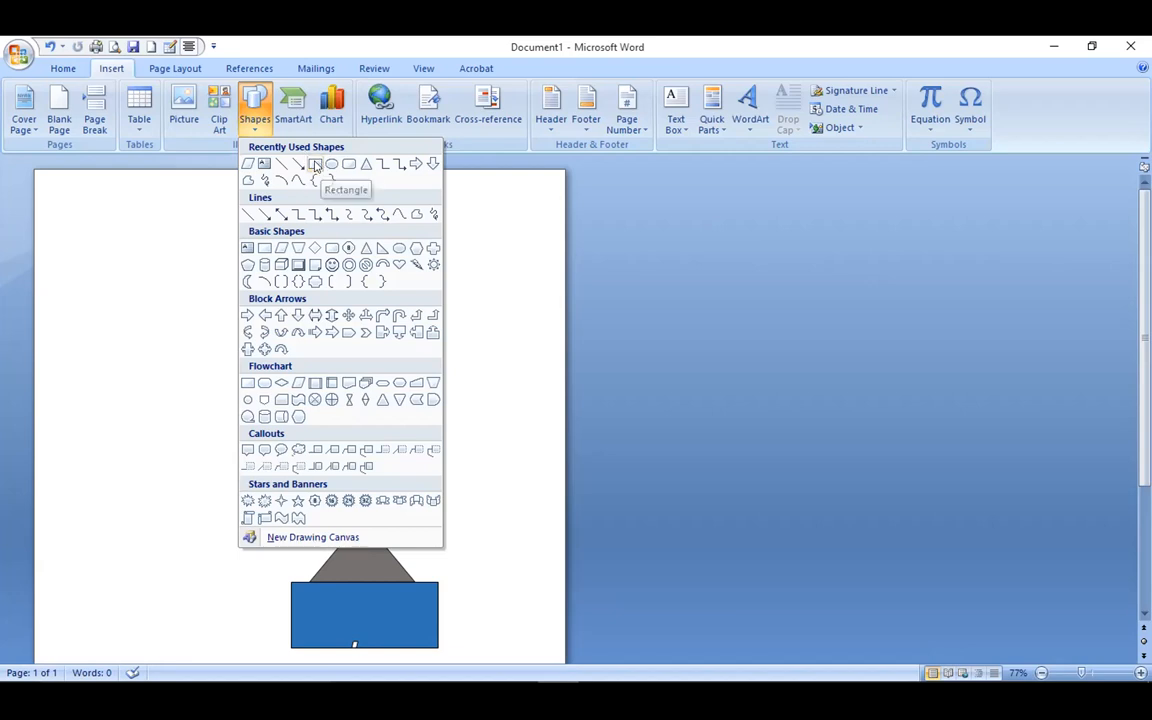
click(315, 163)
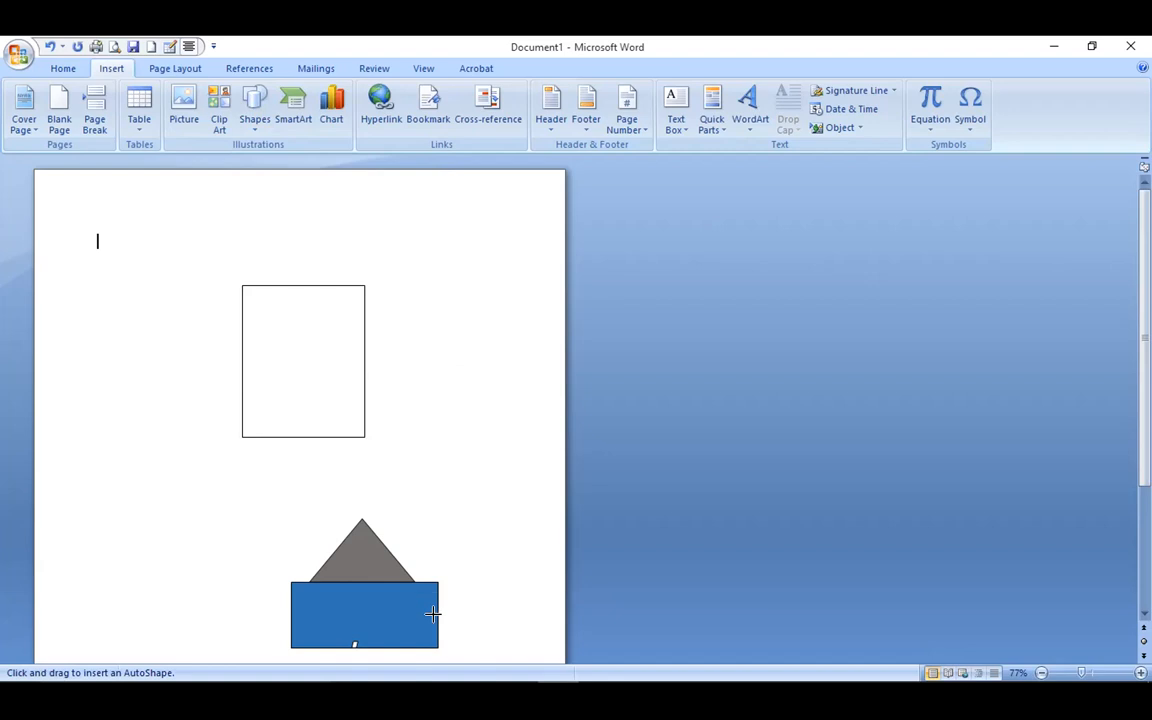
click(432, 613)
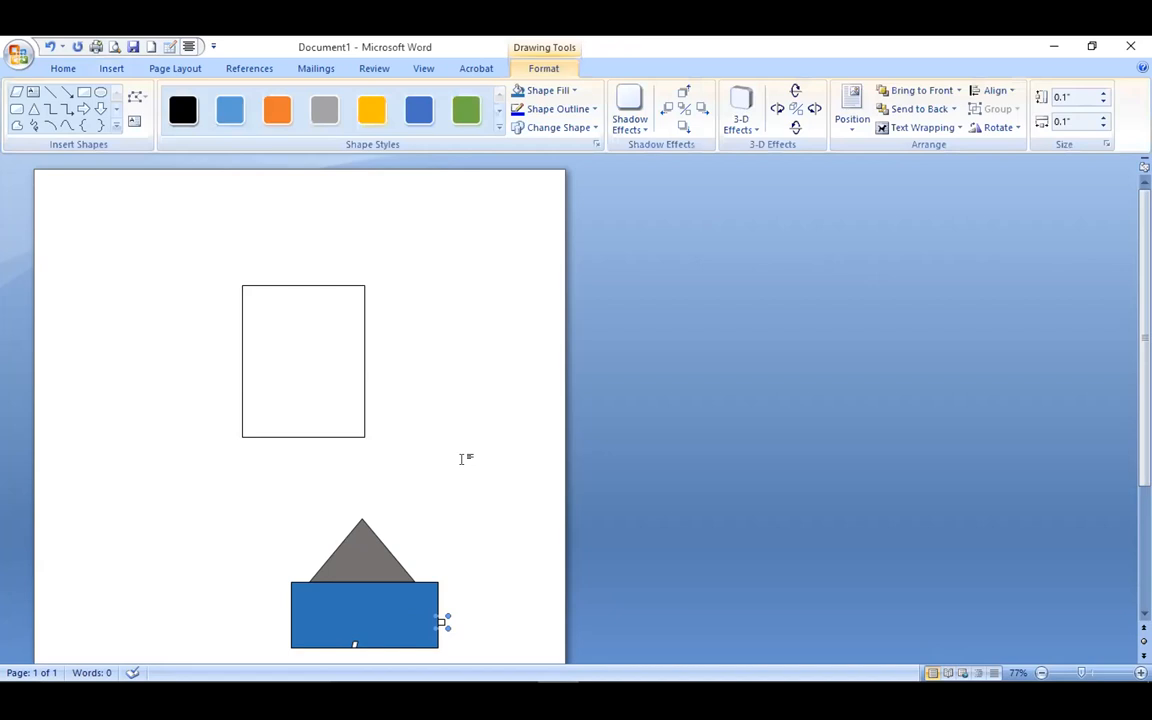
click(483, 386)
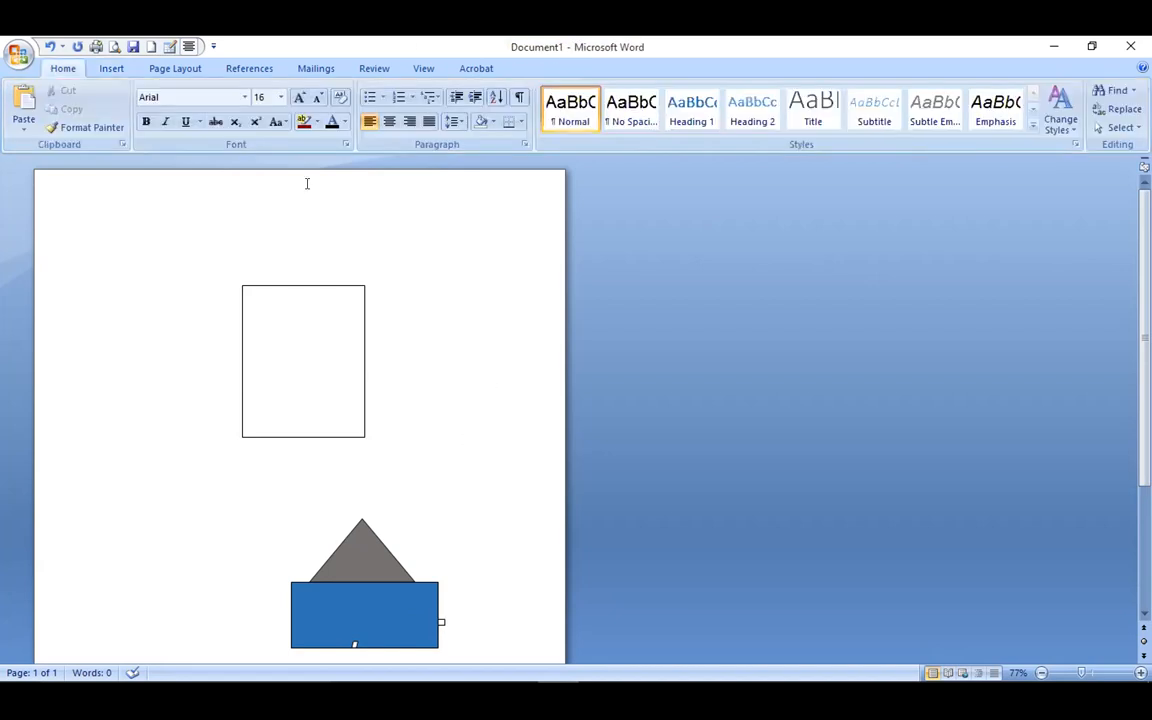
Insert the Hierarchy layout from the SmartArt gallery's Hierarchy category.
click(111, 68)
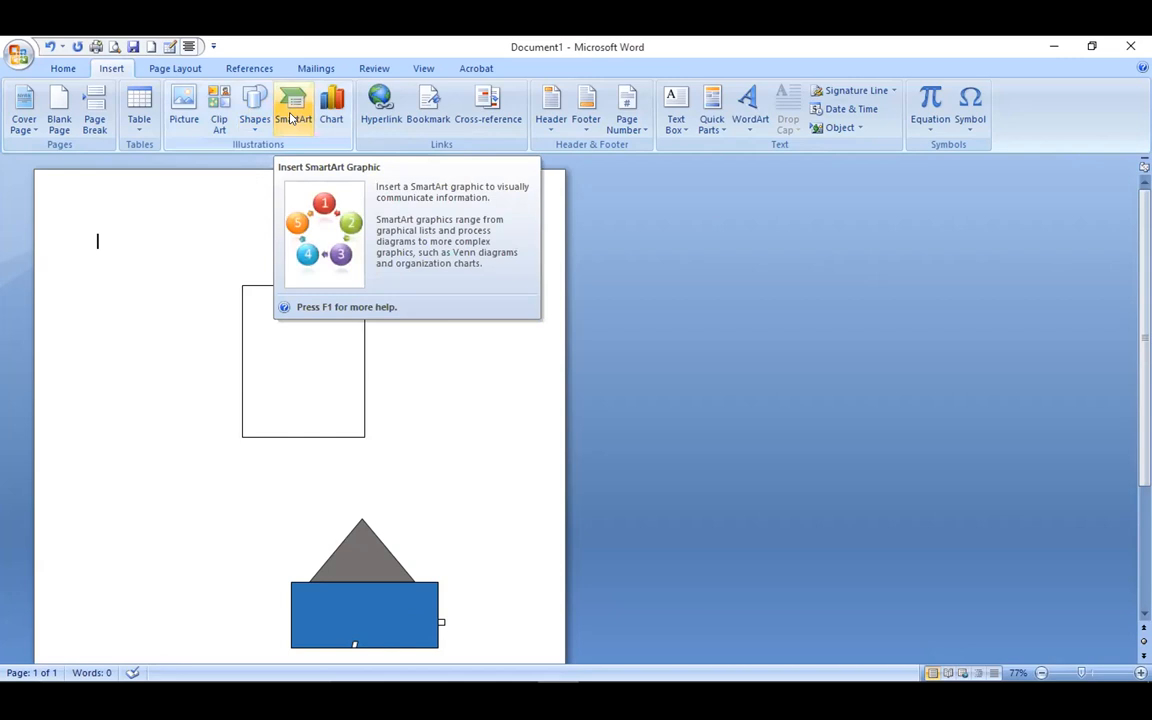
click(291, 118)
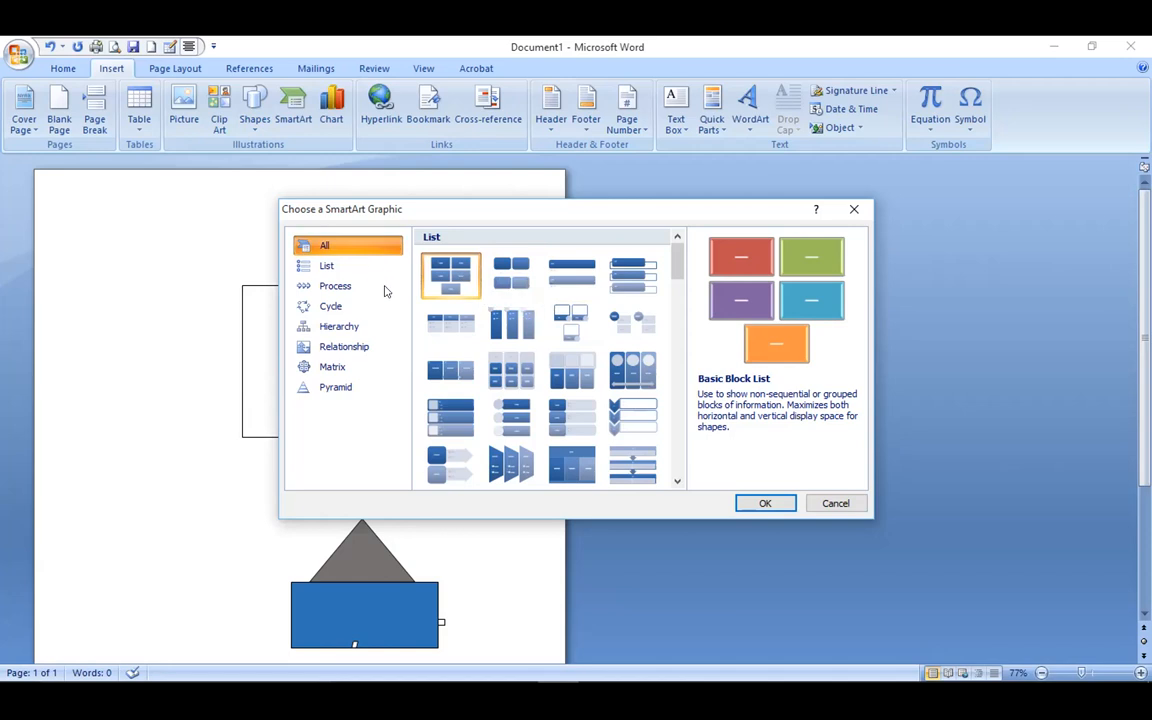
click(373, 326)
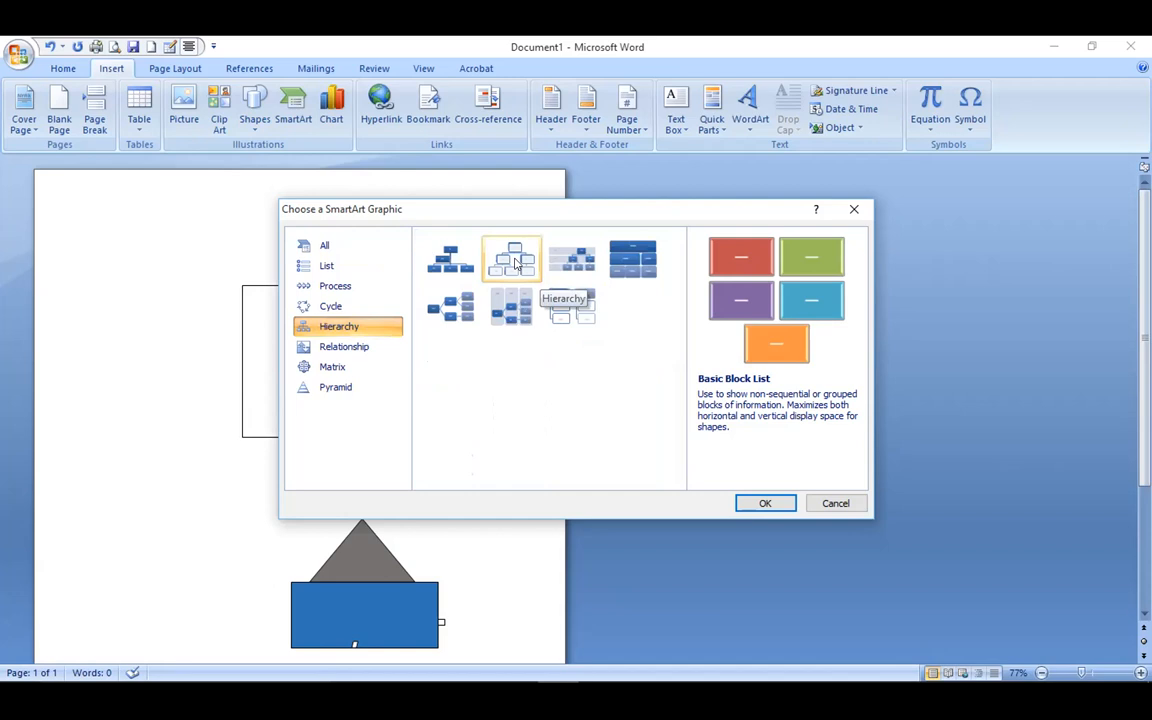
double_click(516, 263)
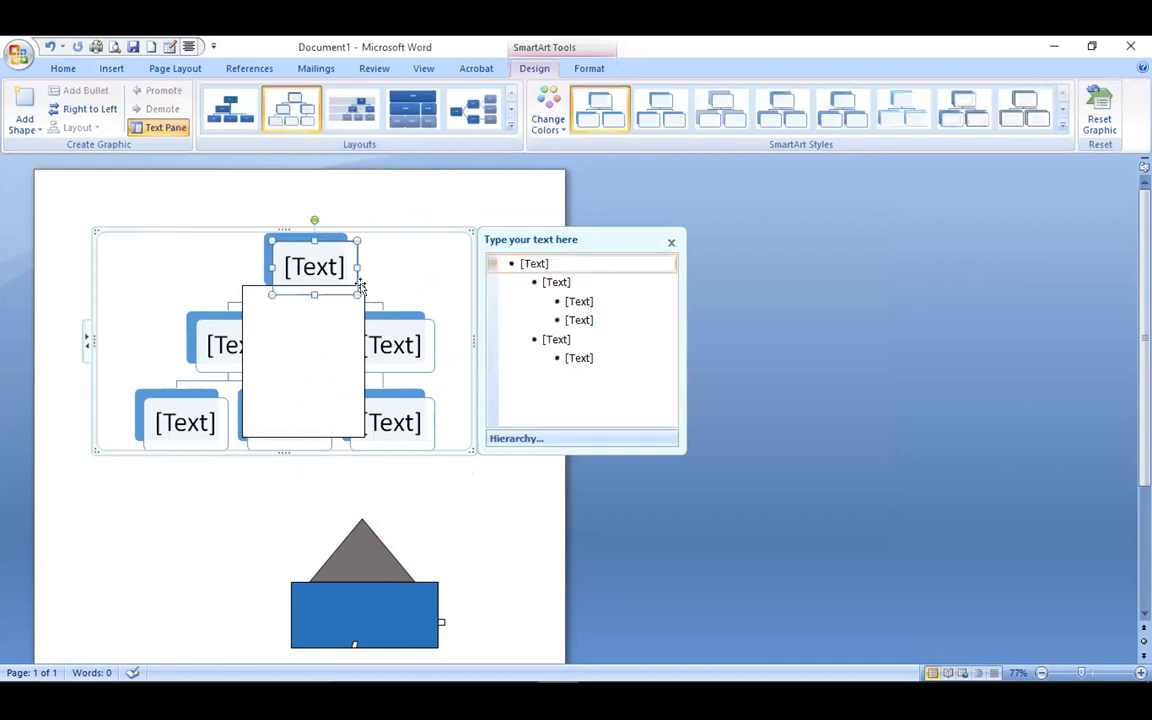
Delete two hierarchy boxes, then undo twice to restore five placeholder entries.
key(Delete)
key(Delete)
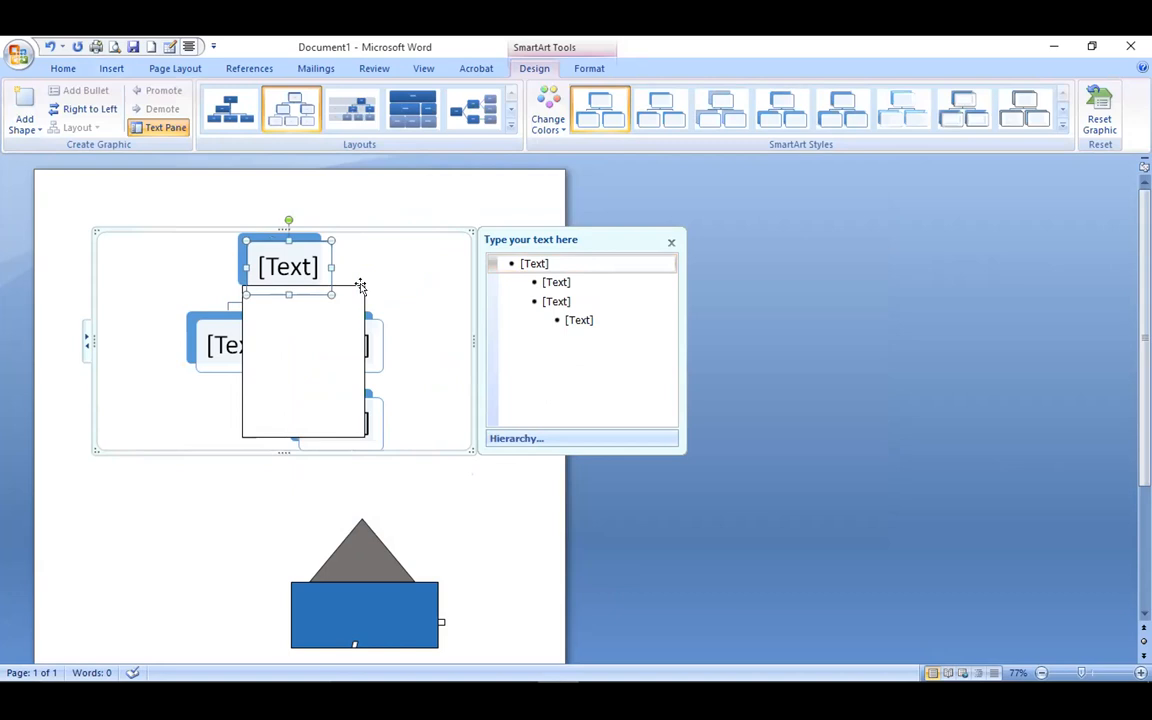
key(Delete)
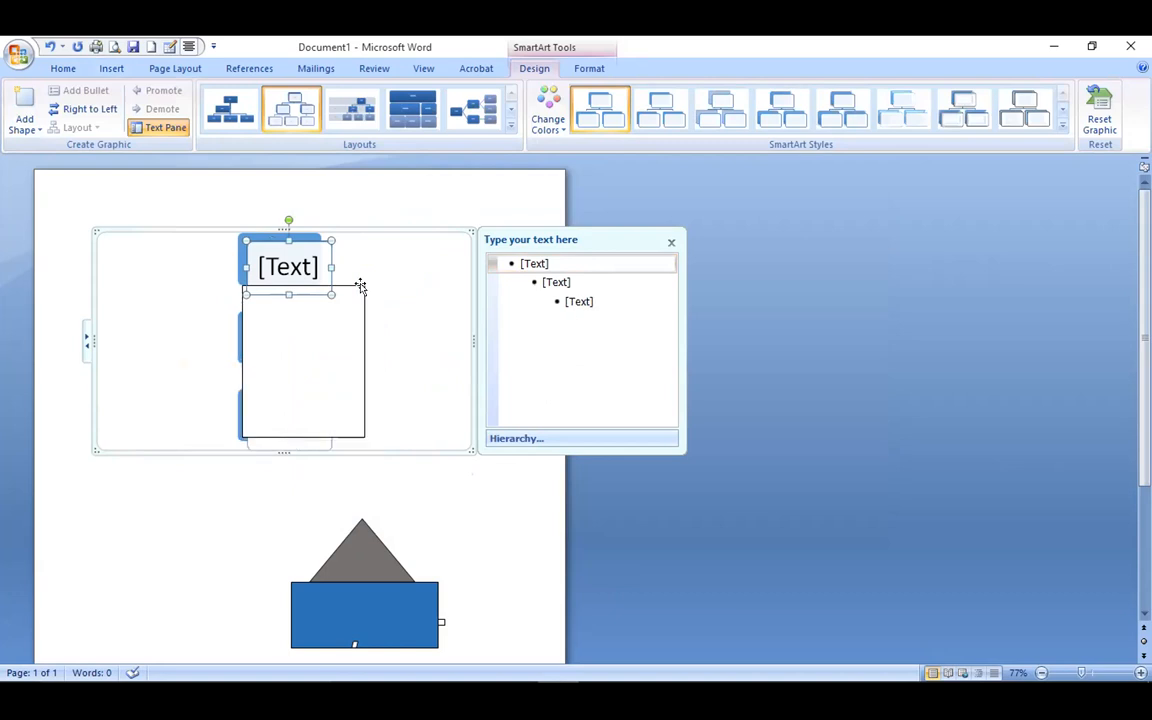
click(365, 285)
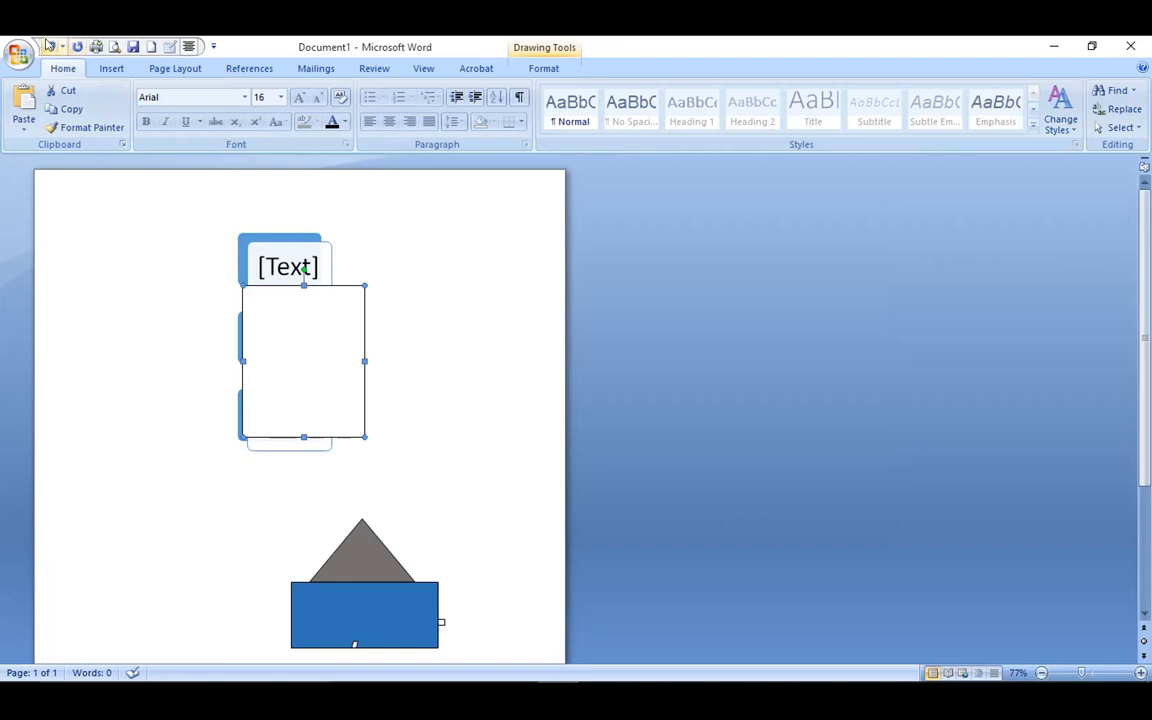
click(47, 44)
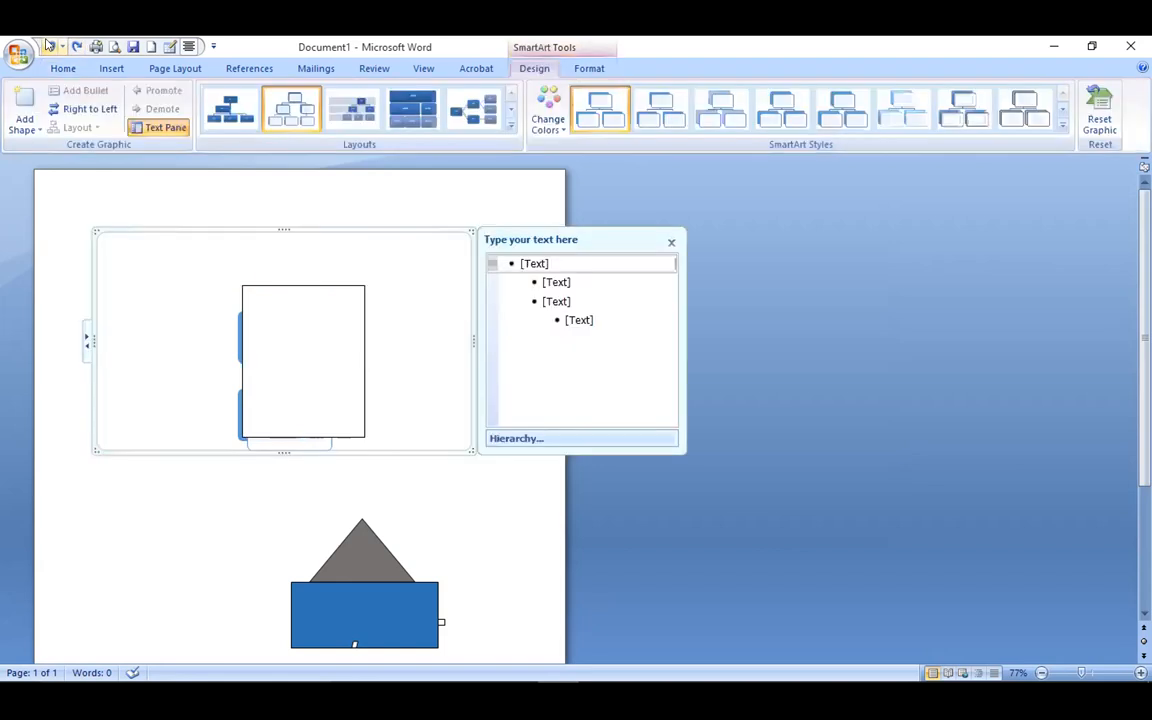
click(47, 44)
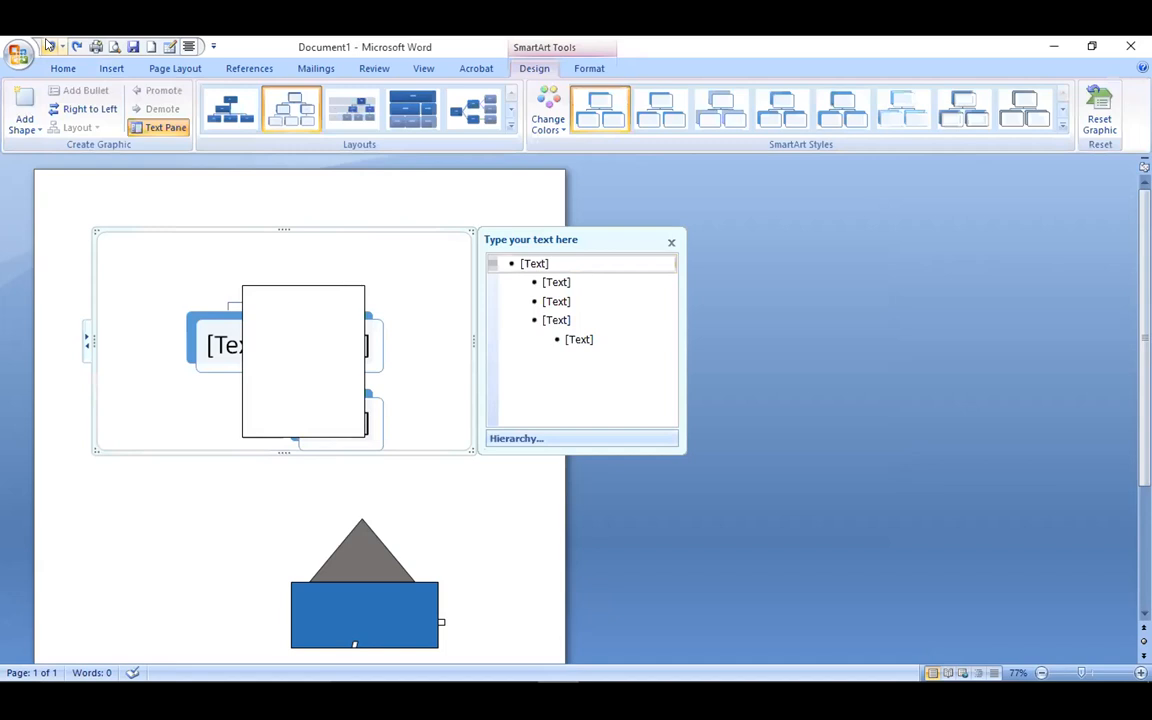
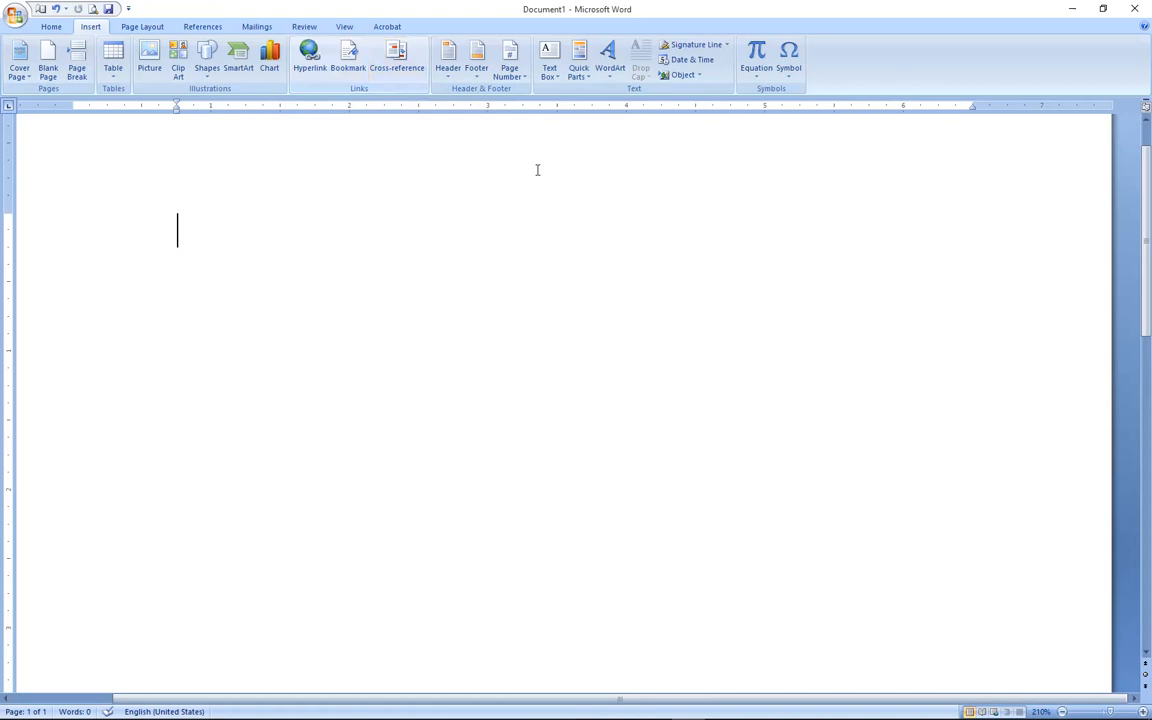
Open the built-in header designs gallery for the empty Document1.
scroll(666, 237, down, 5)
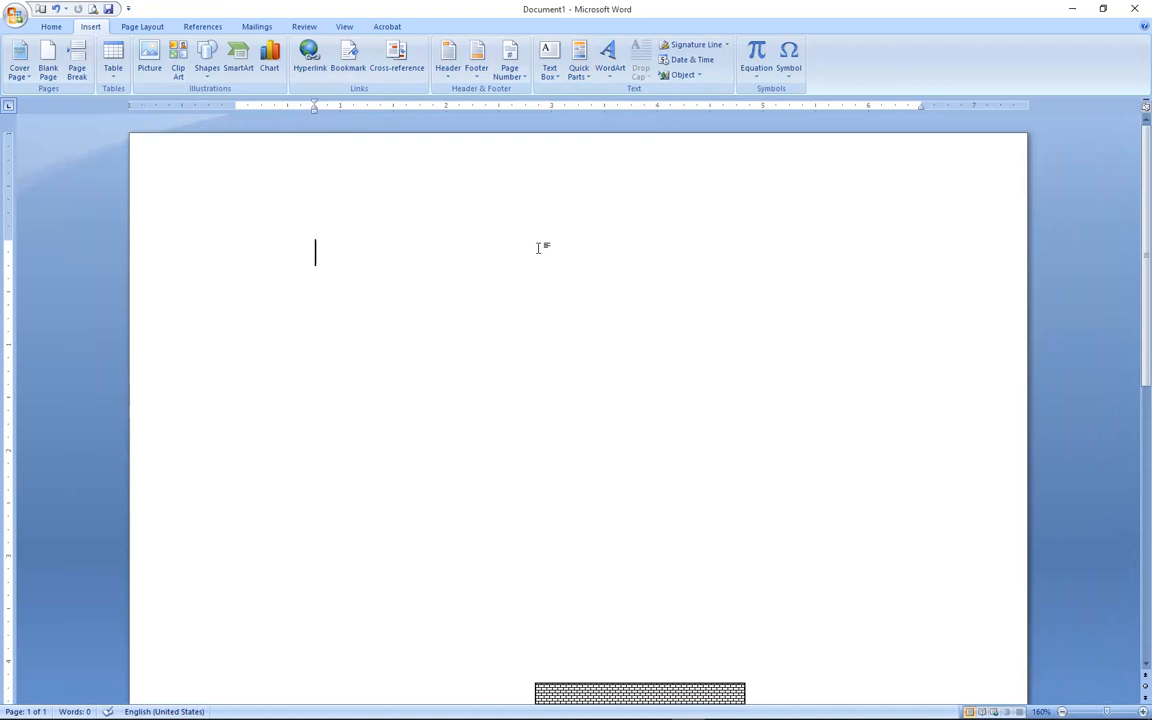
click(443, 79)
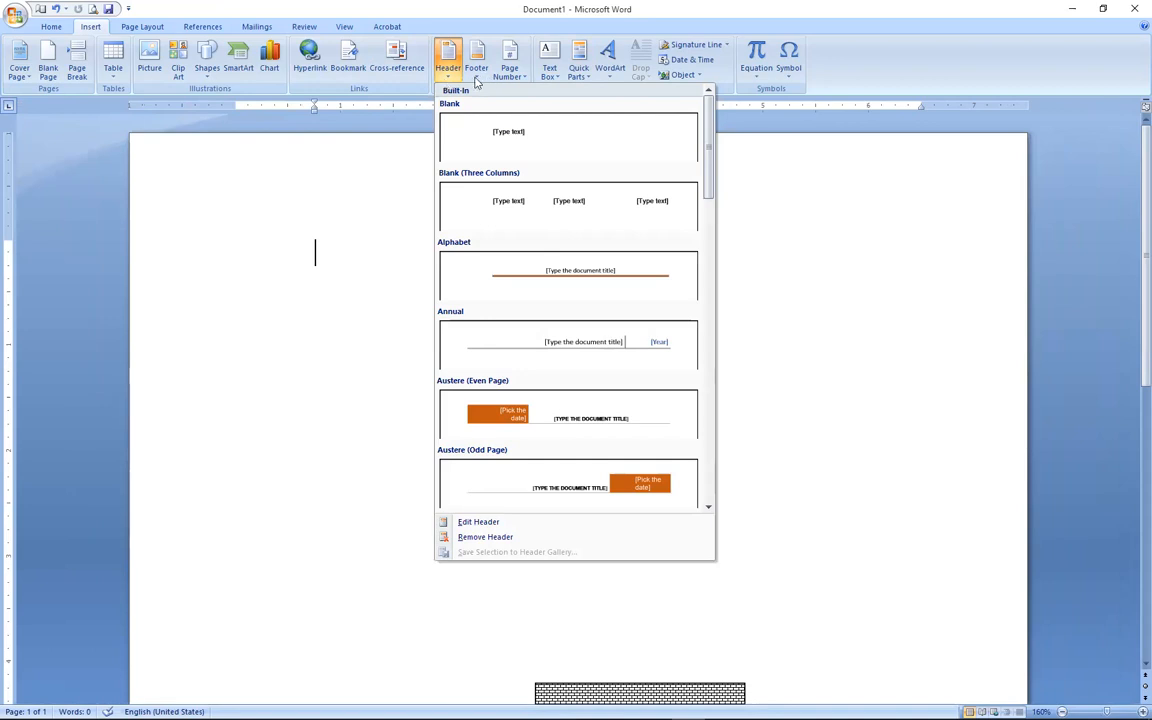
Look through the footer and header designs, then insert the Alphabet header.
click(477, 80)
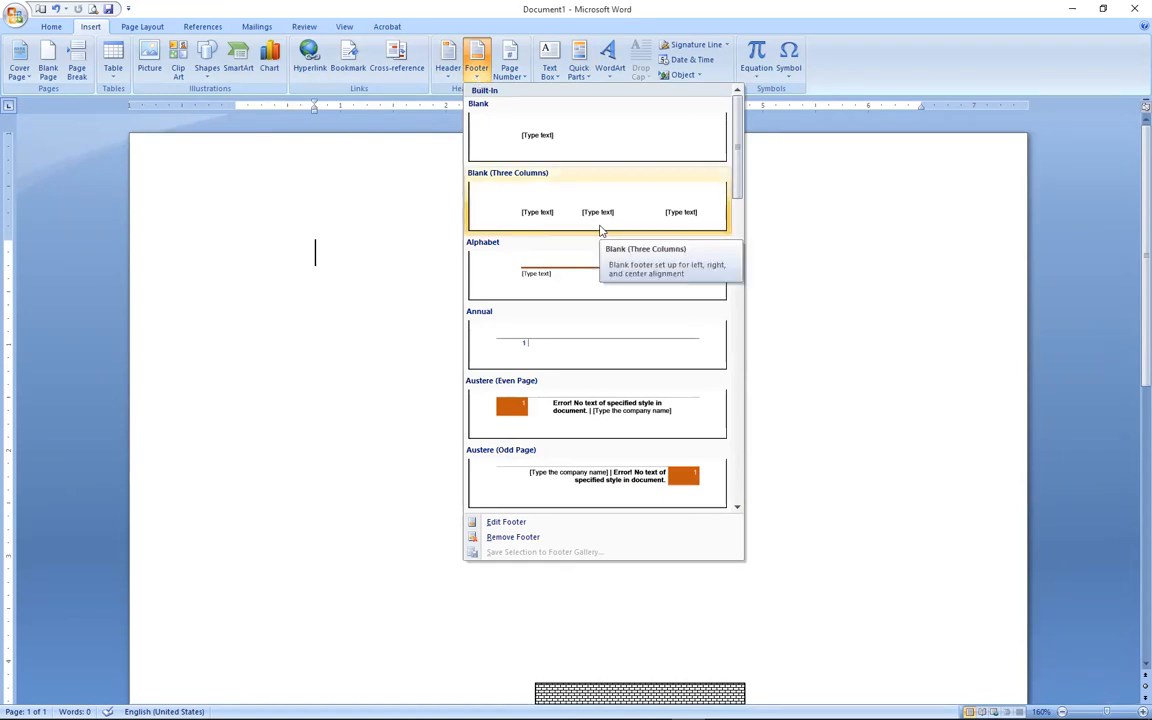
click(449, 78)
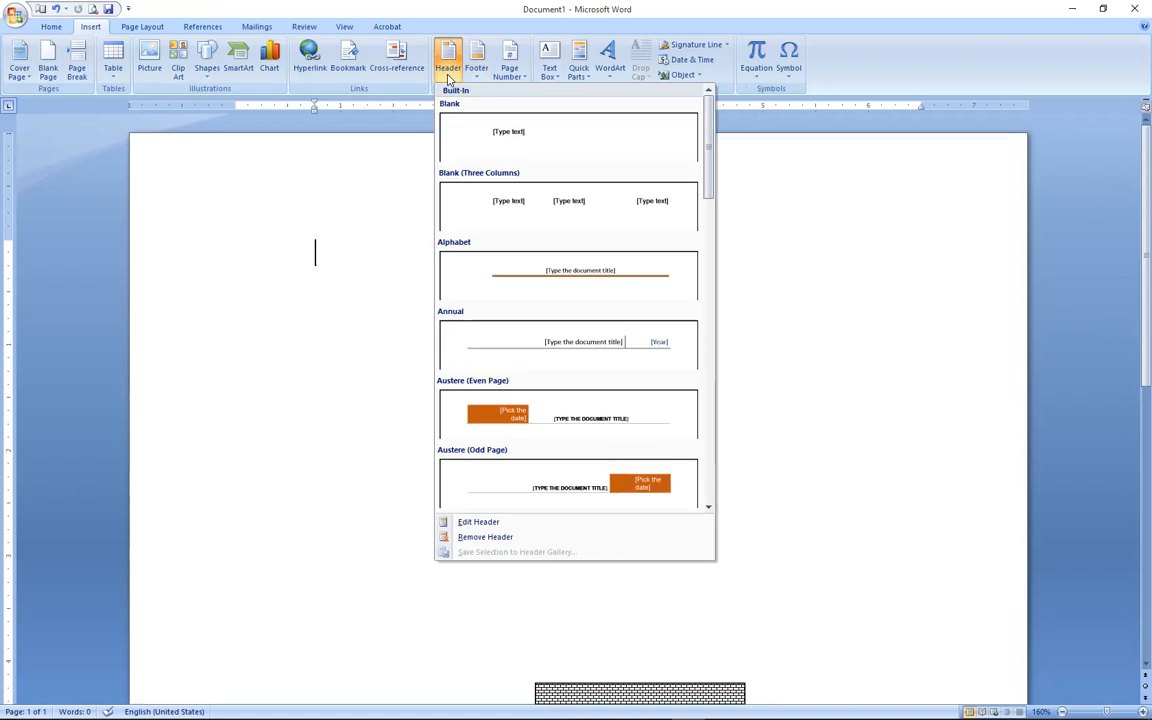
click(388, 267)
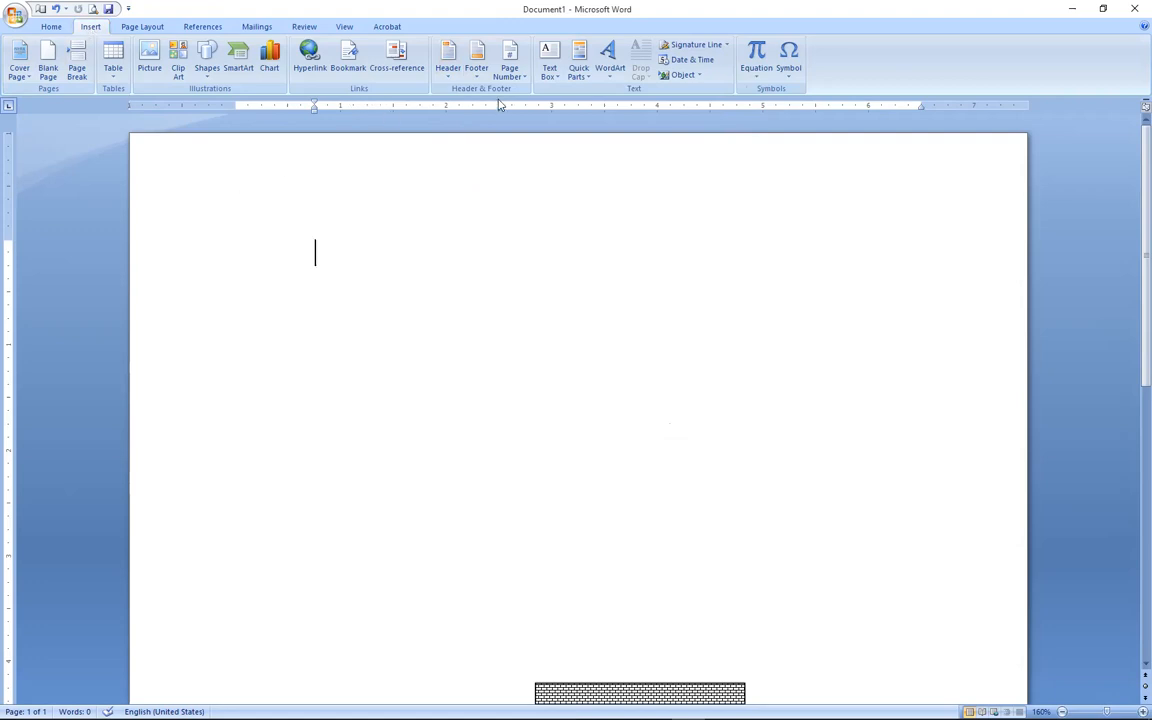
click(447, 78)
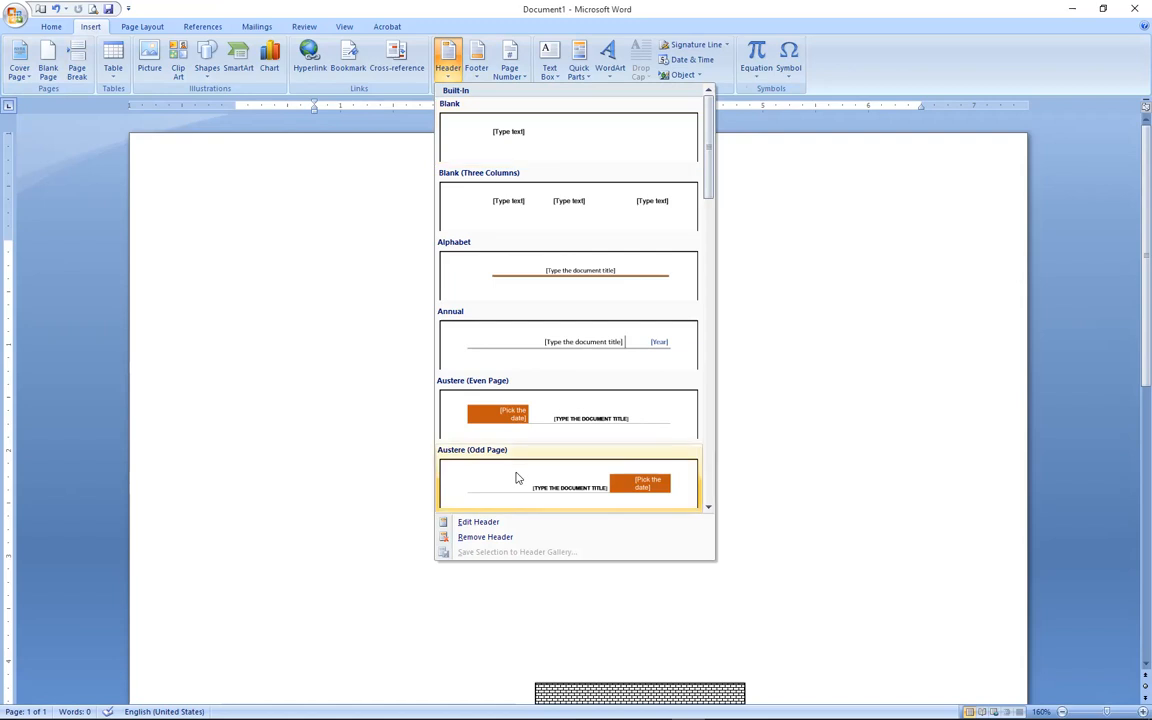
drag(707, 170, 720, 145)
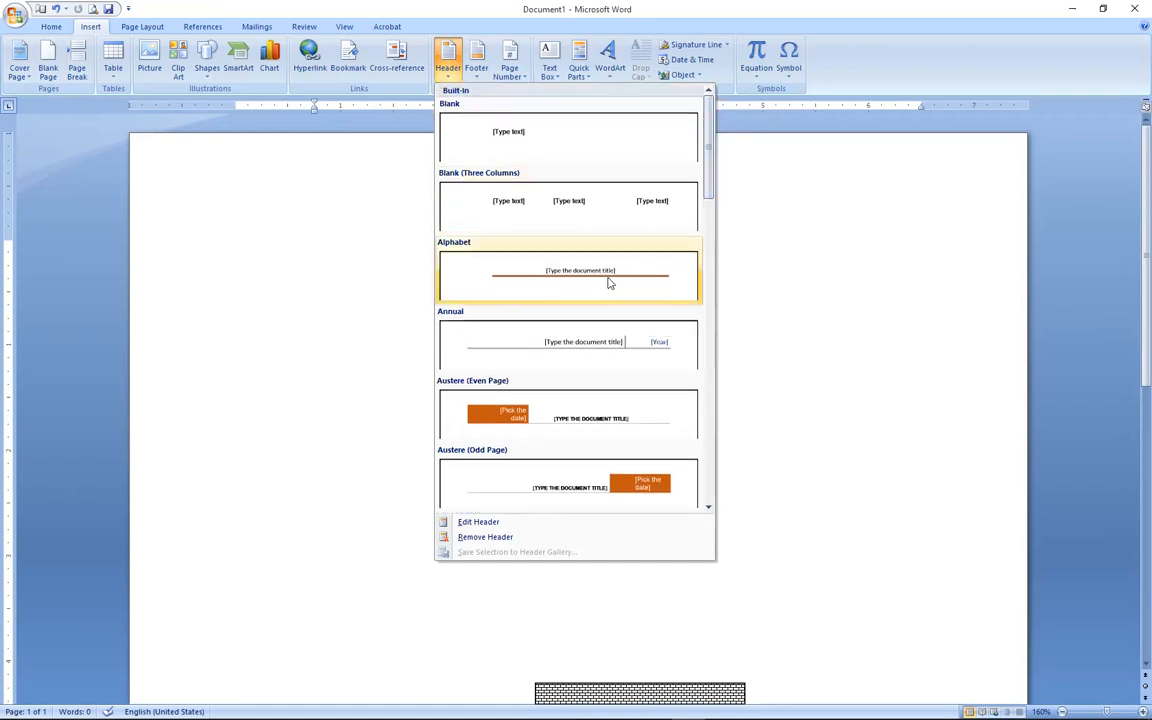
click(509, 275)
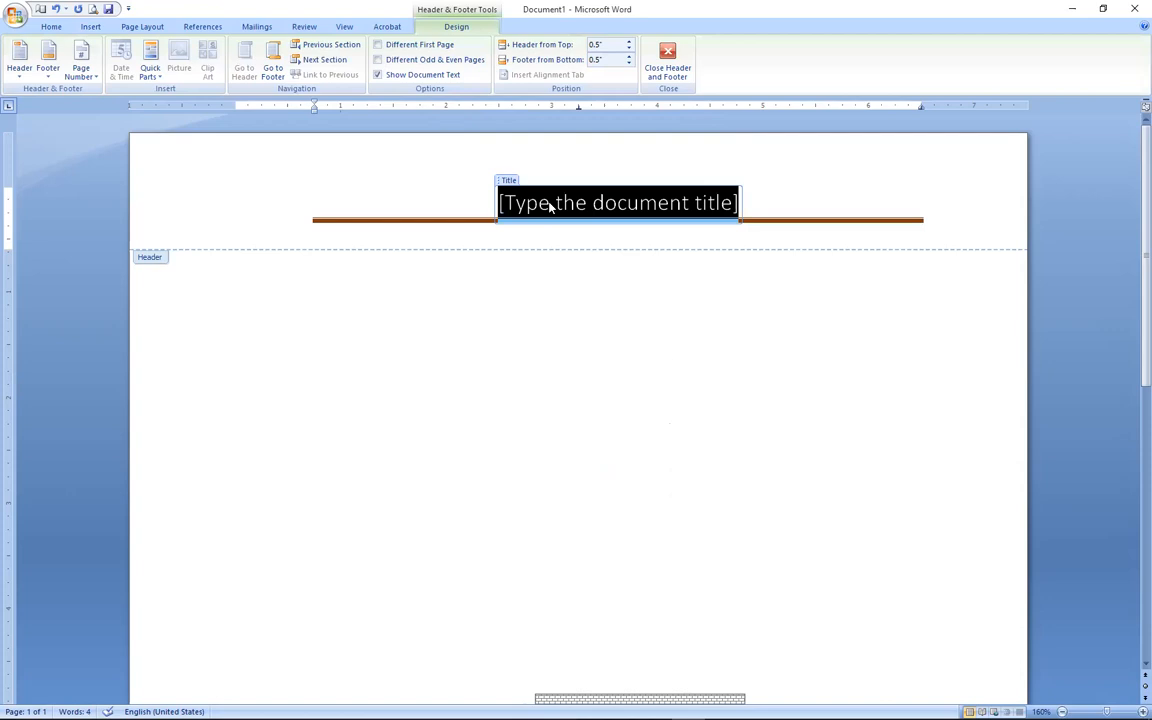
Type 'Sharptech Computer & Communications Ltd' as the header title and select the title line.
text(u)
key(BackSpace)
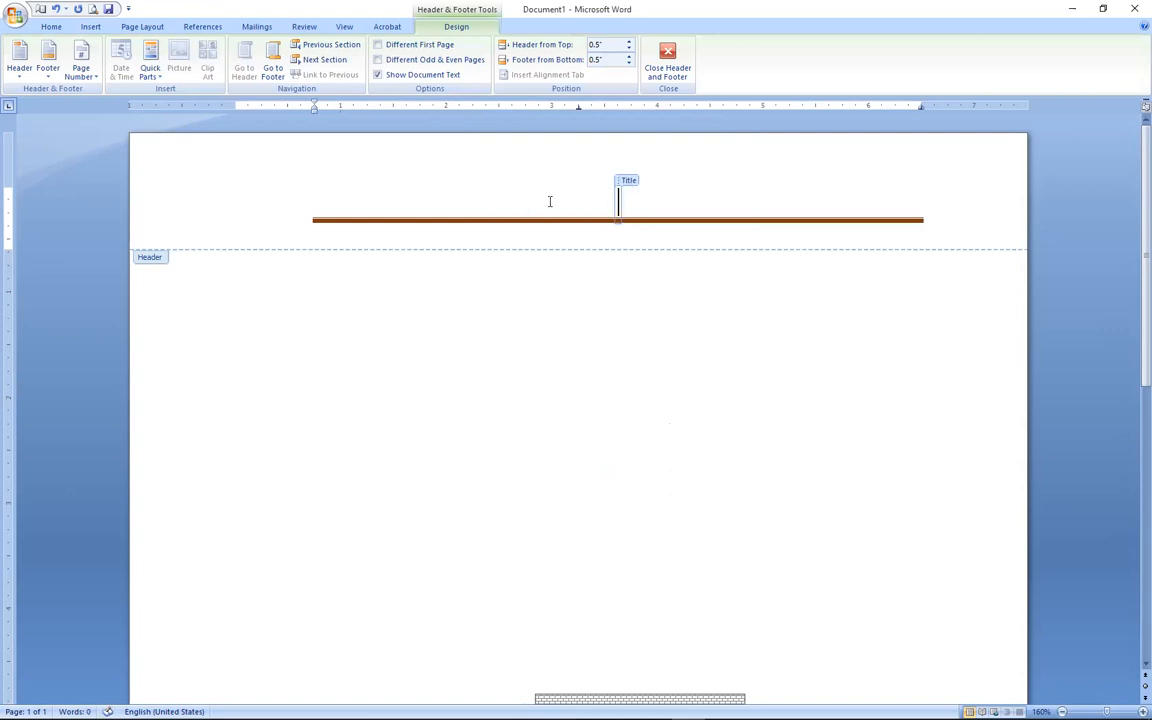
text(Sha)
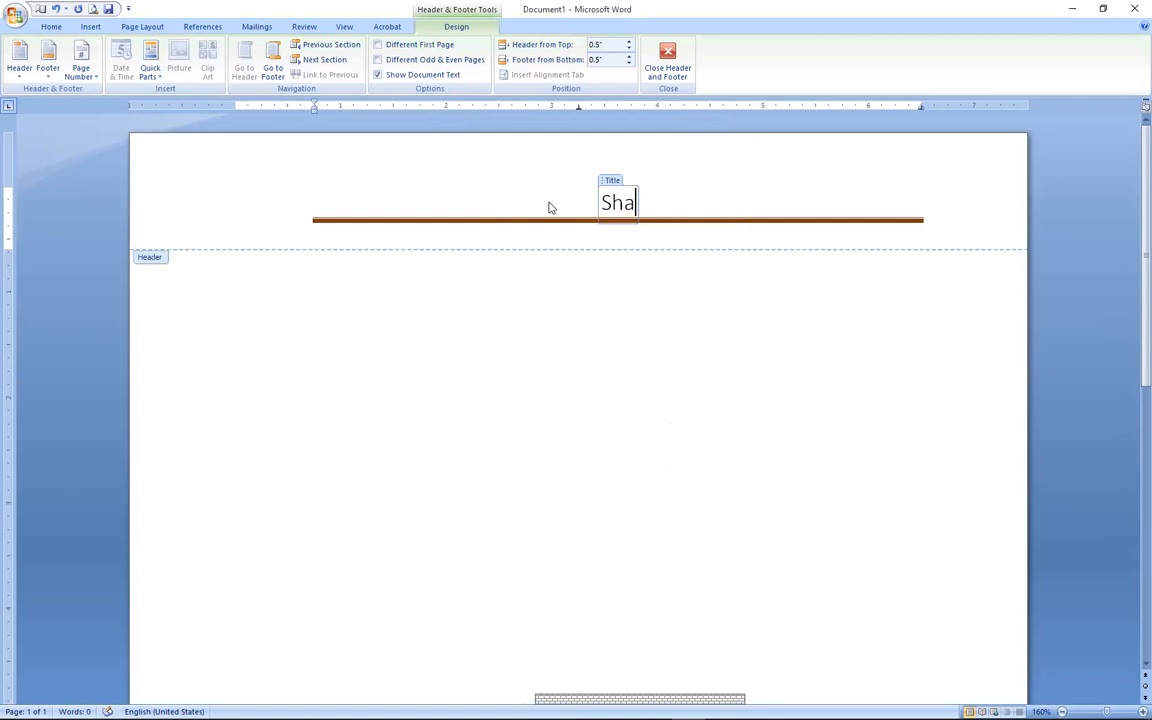
text(rptech)
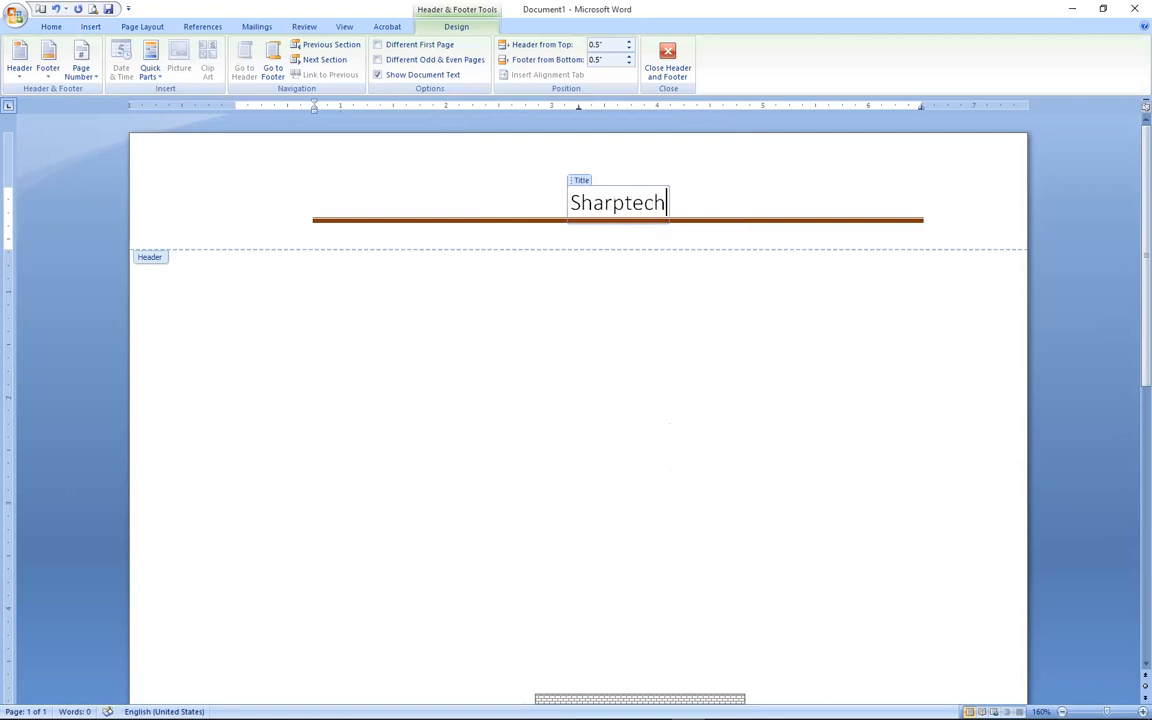
text( Com)
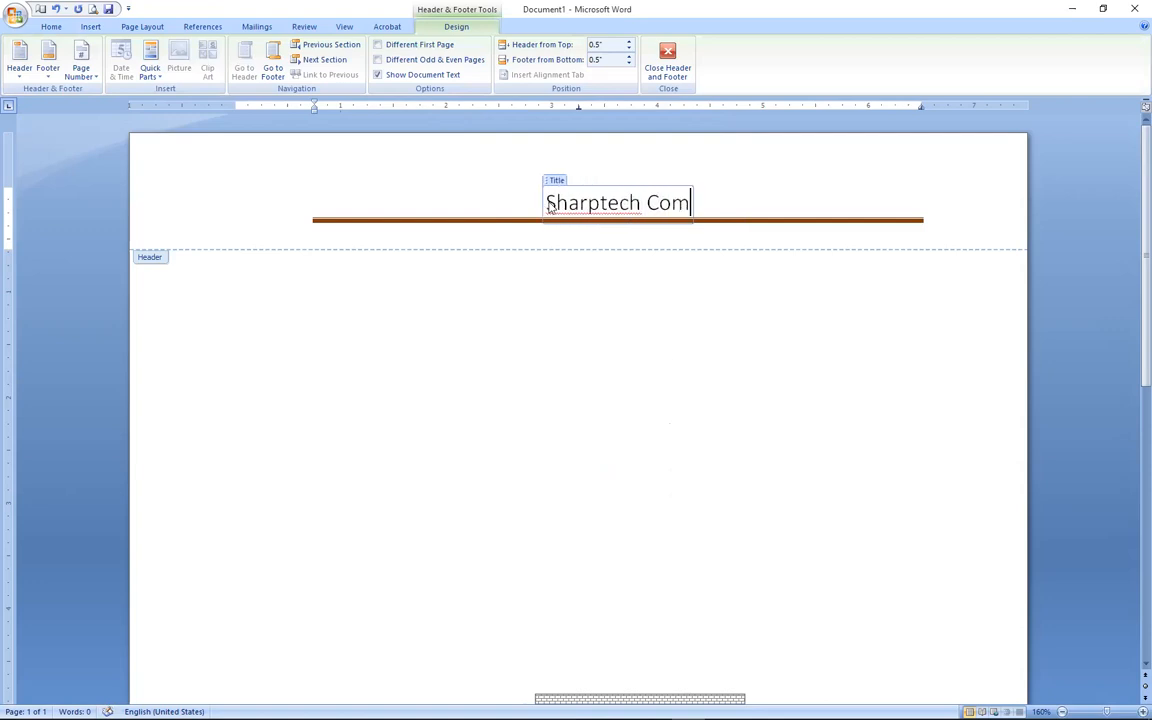
text(puter)
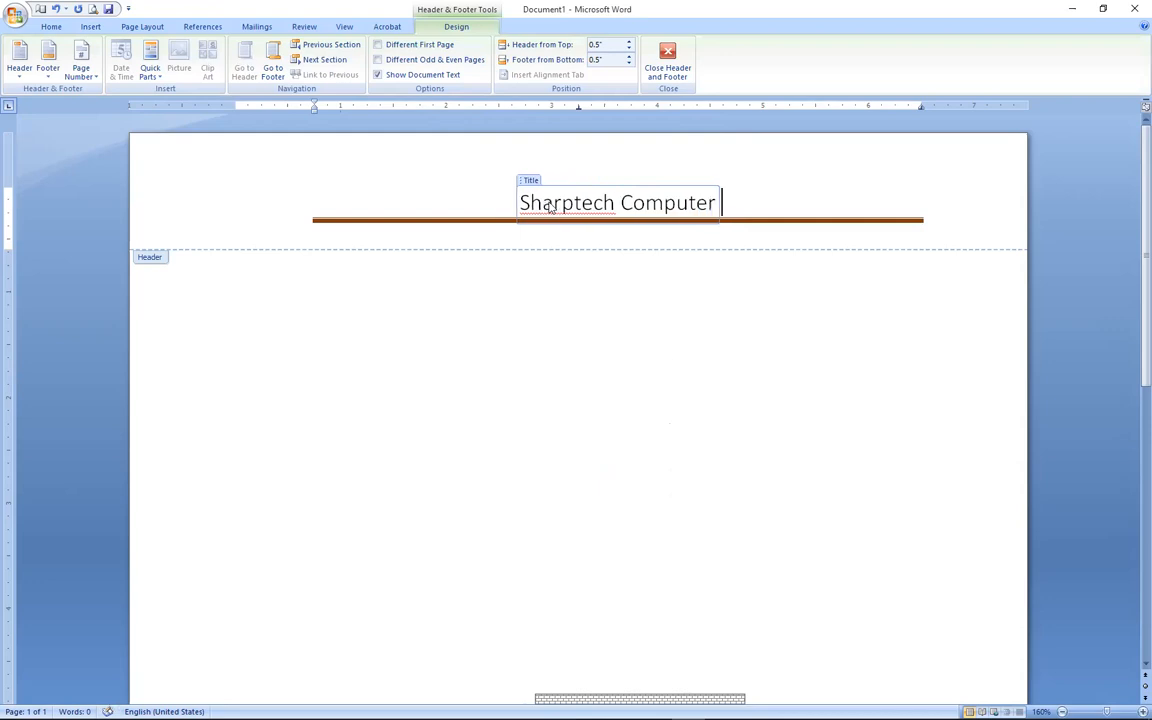
text( & Co)
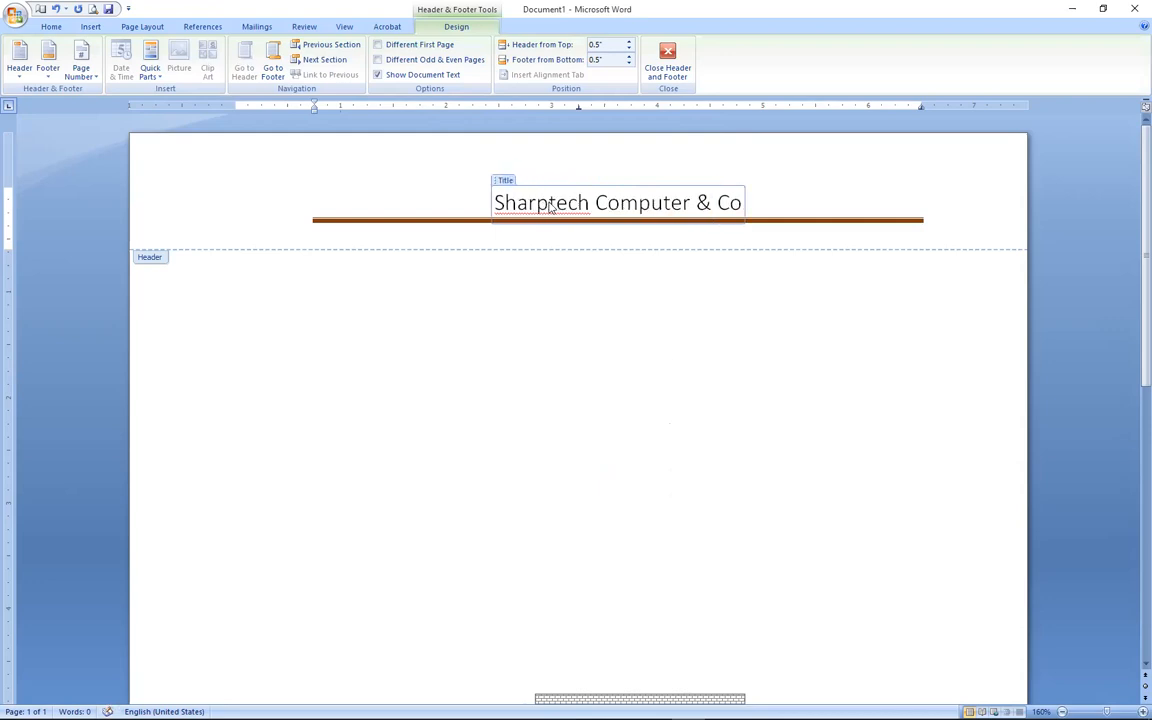
text(mmunica)
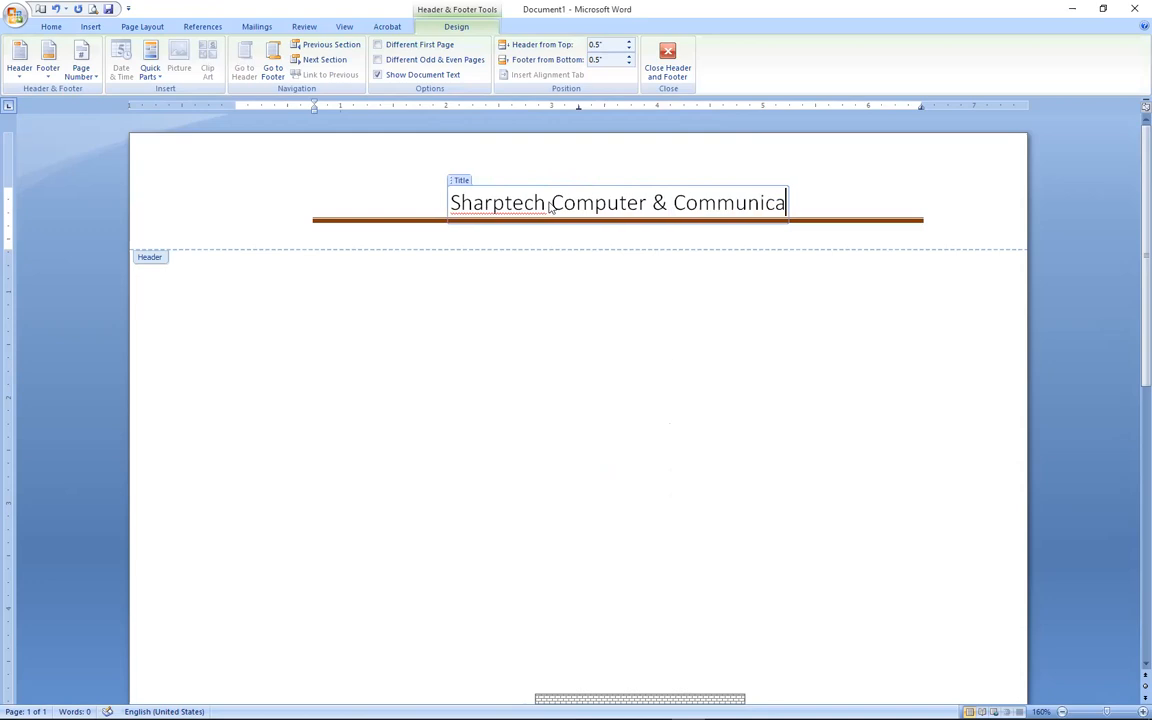
text(tions)
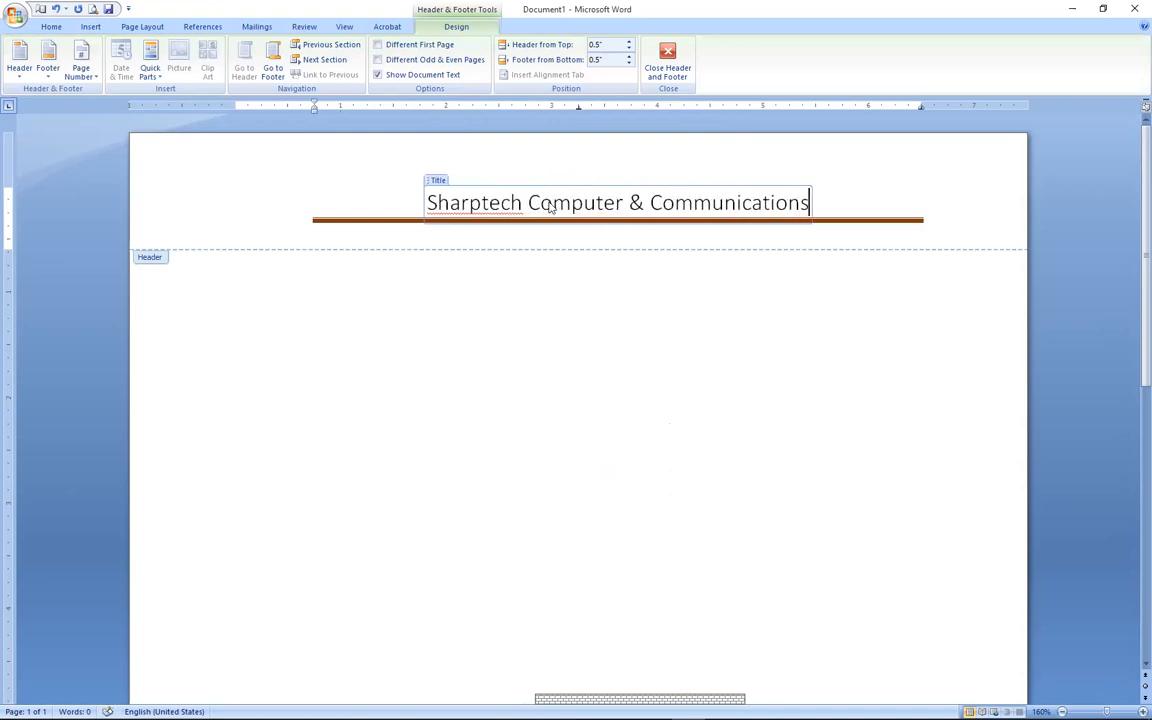
text( Ltd)
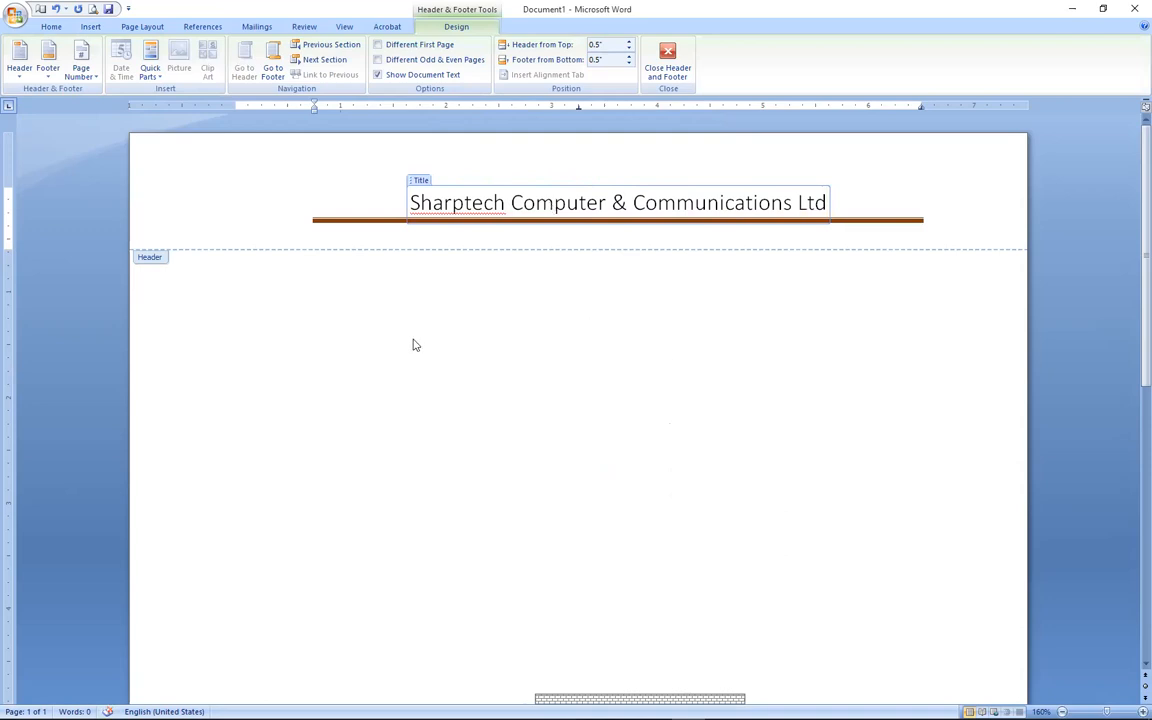
click(266, 186)
click(177, 180)
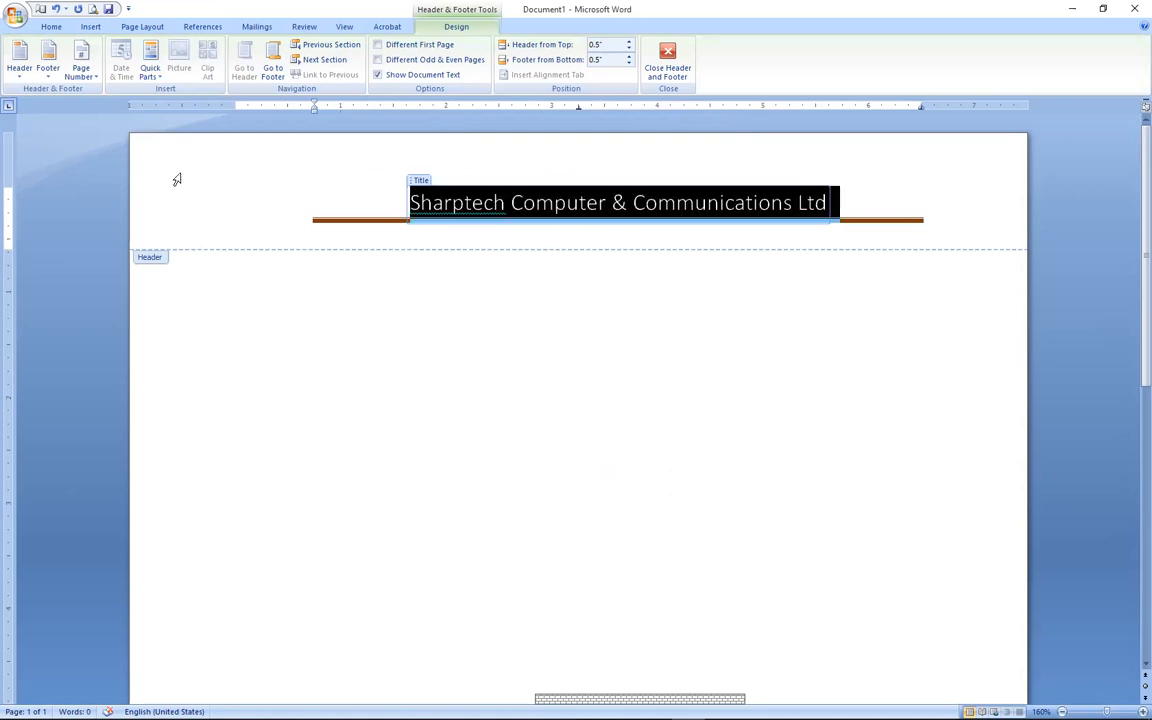
click(87, 28)
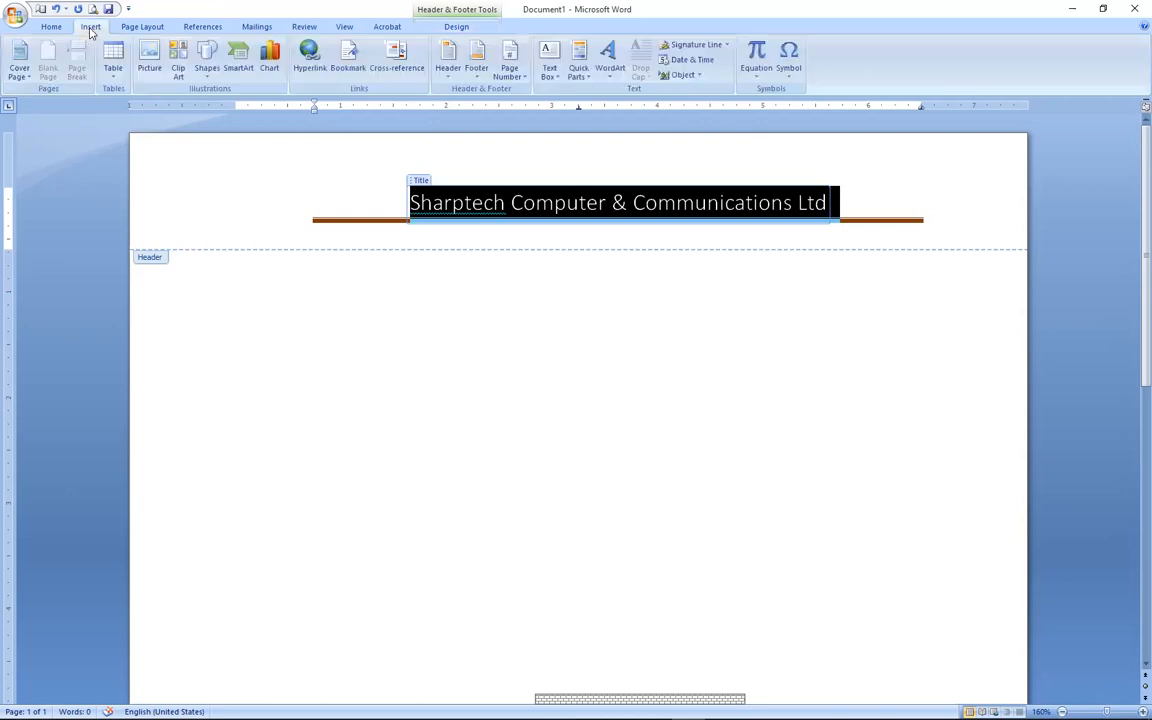
click(148, 62)
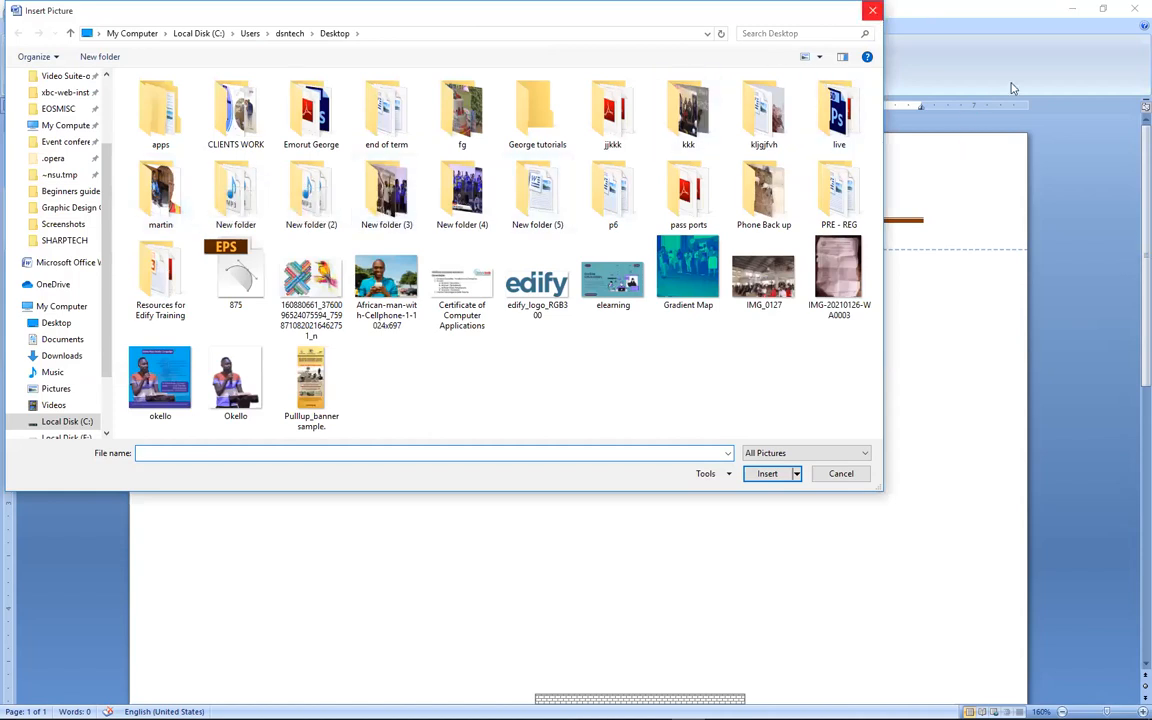
key(Escape)
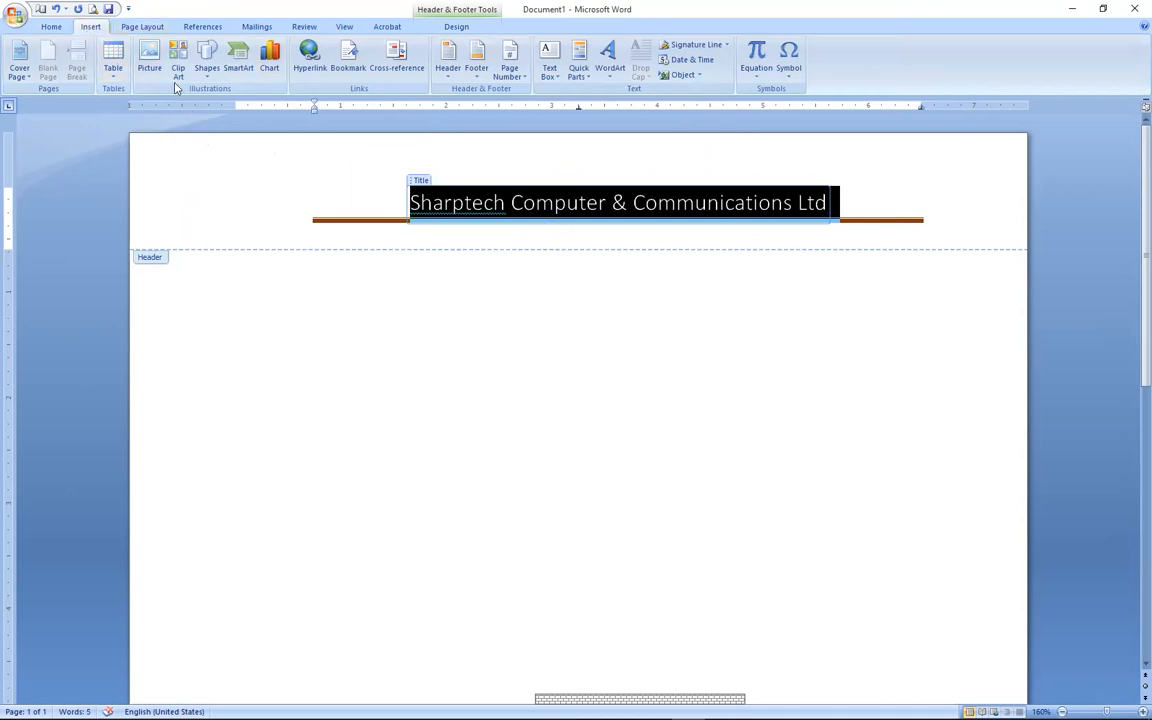
click(149, 58)
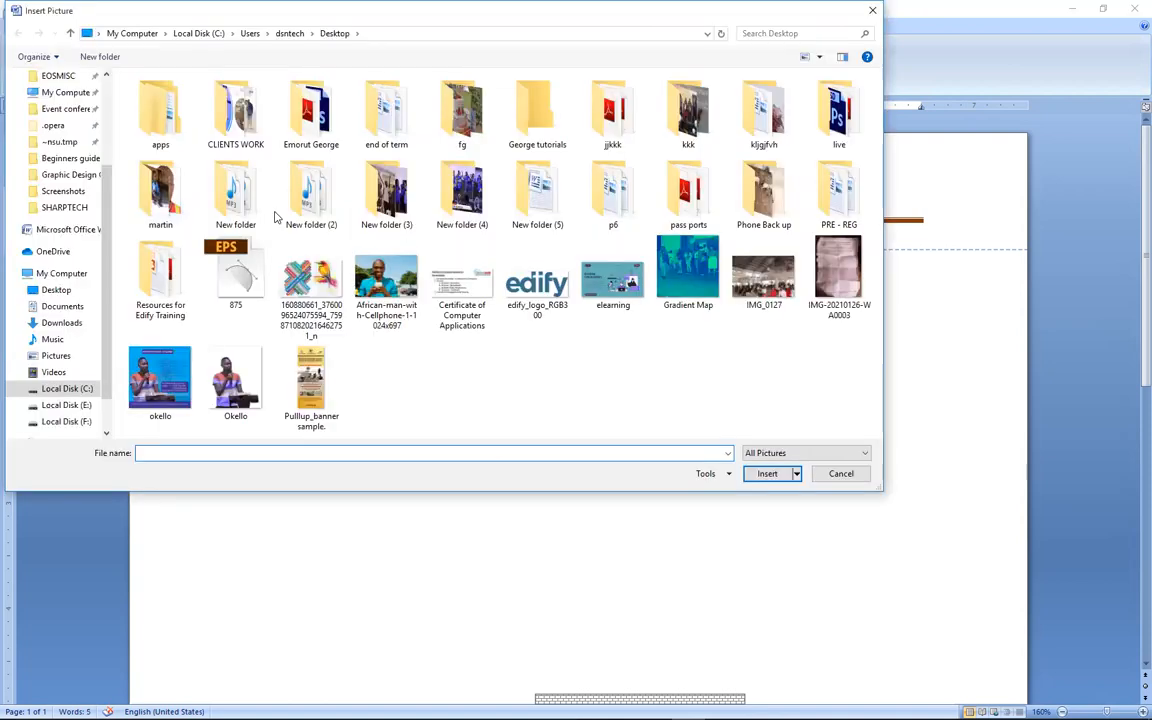
click(66, 421)
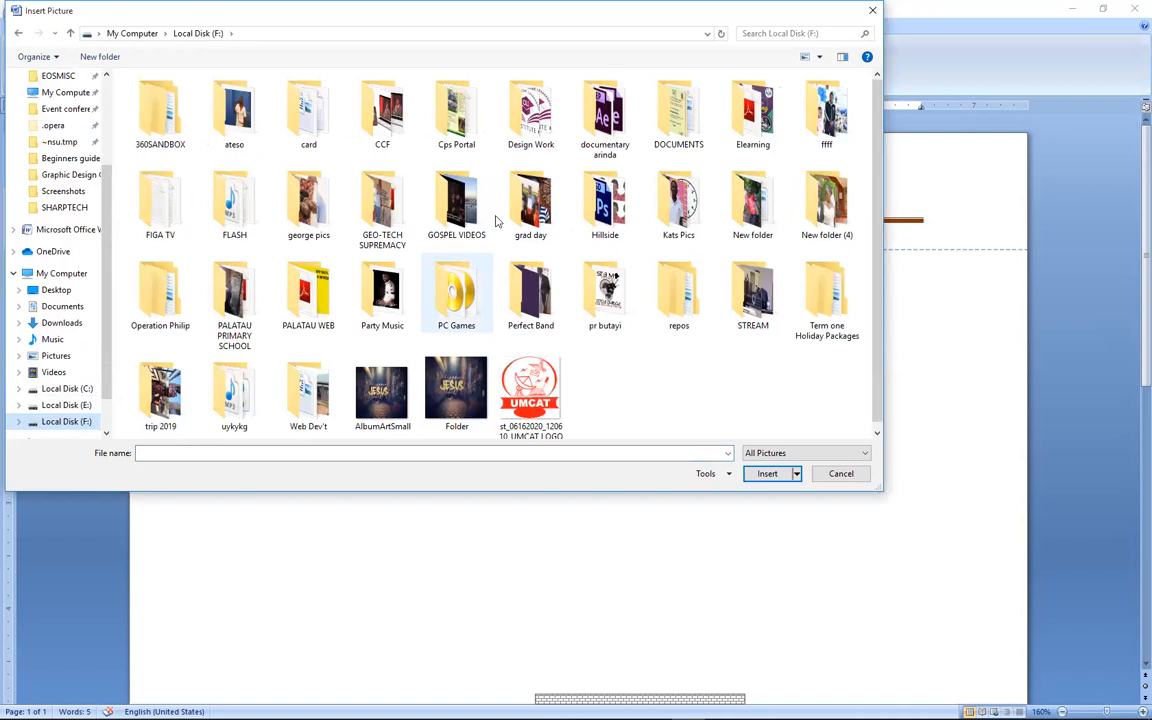
double_click(531, 118)
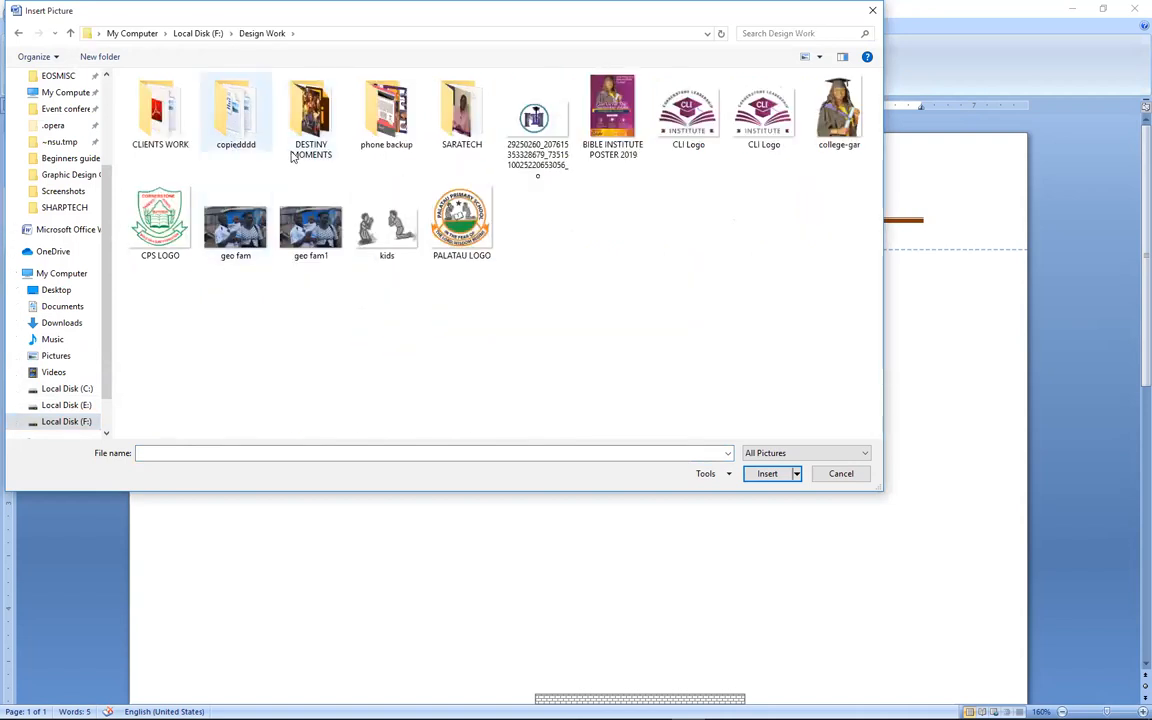
double_click(152, 140)
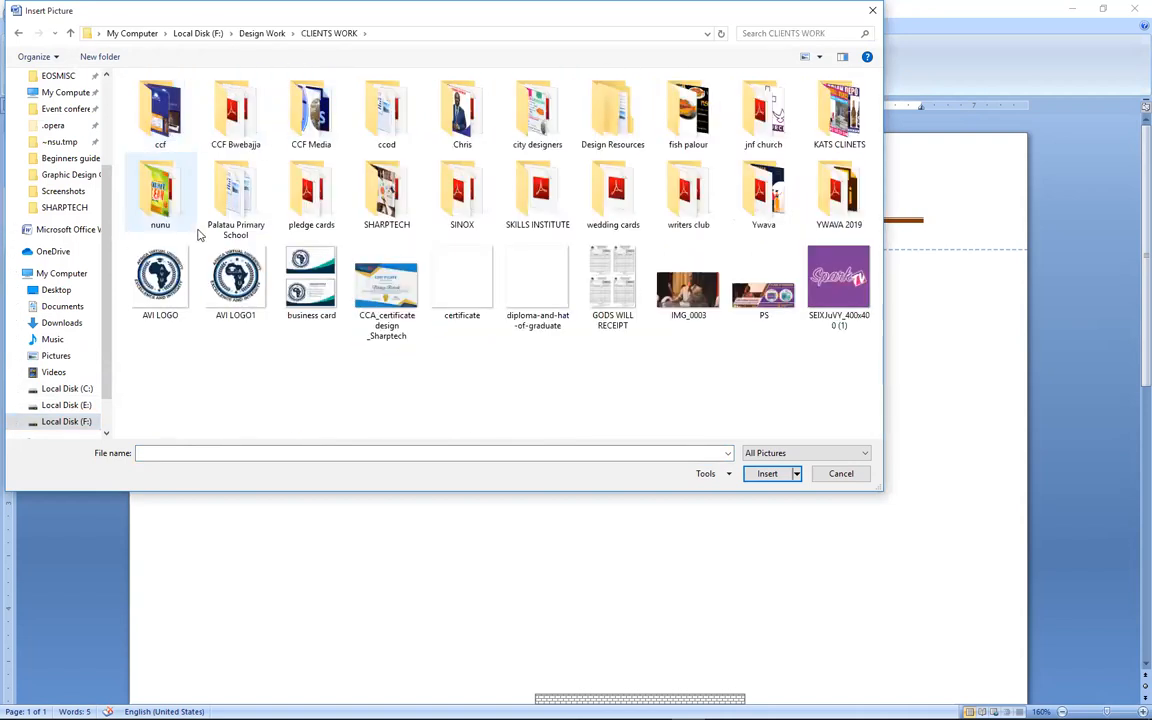
double_click(383, 195)
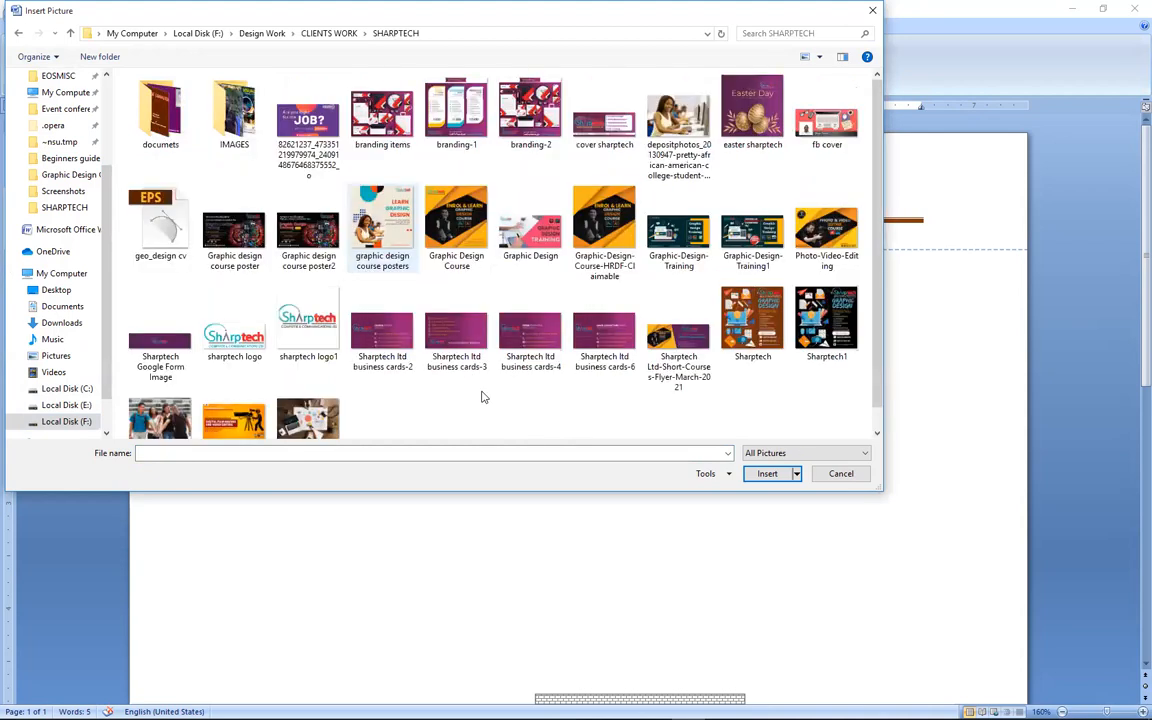
click(233, 345)
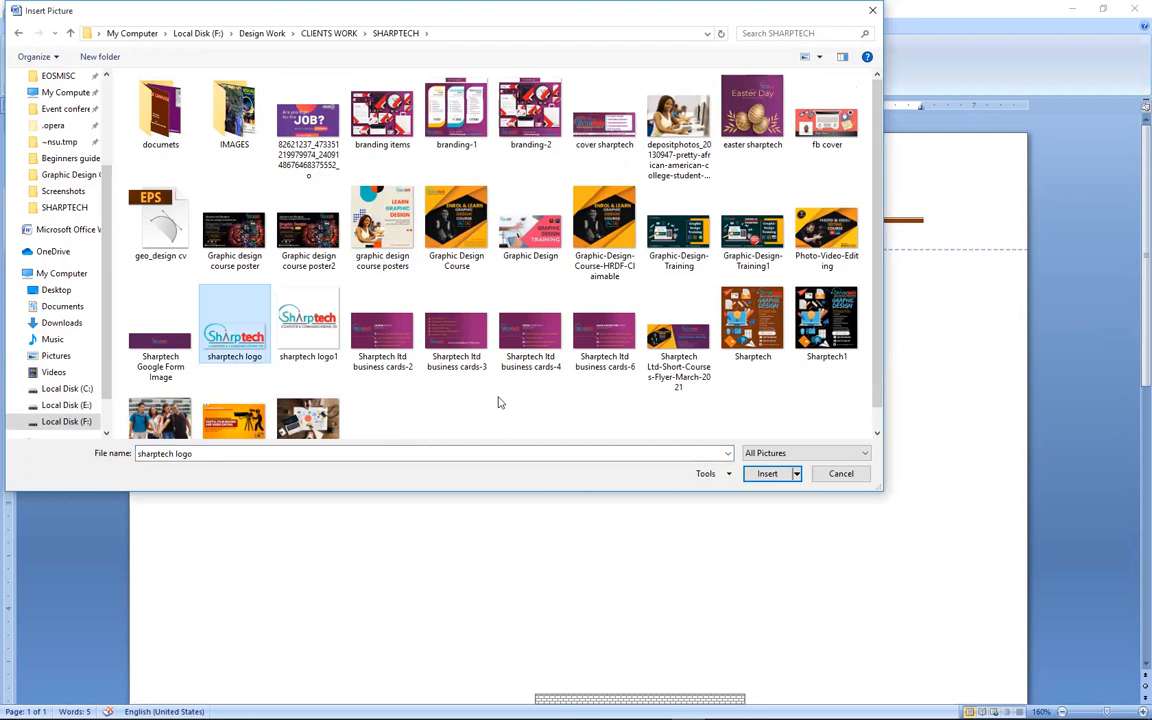
click(765, 473)
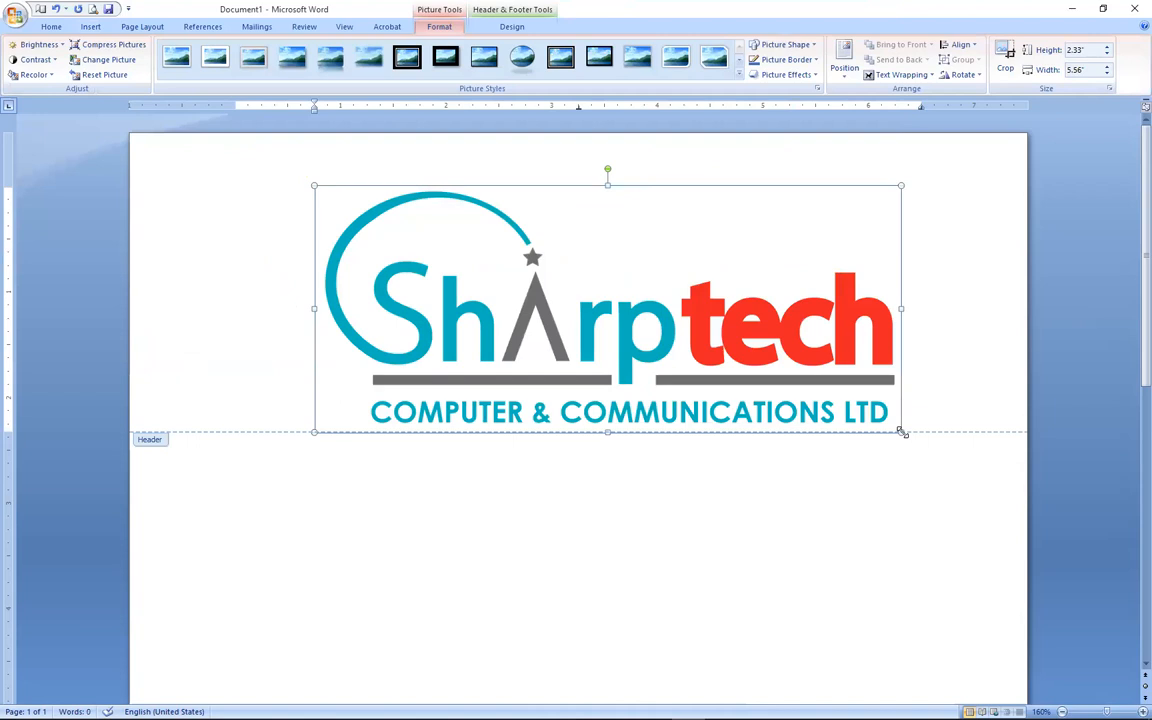
drag(902, 432, 430, 185)
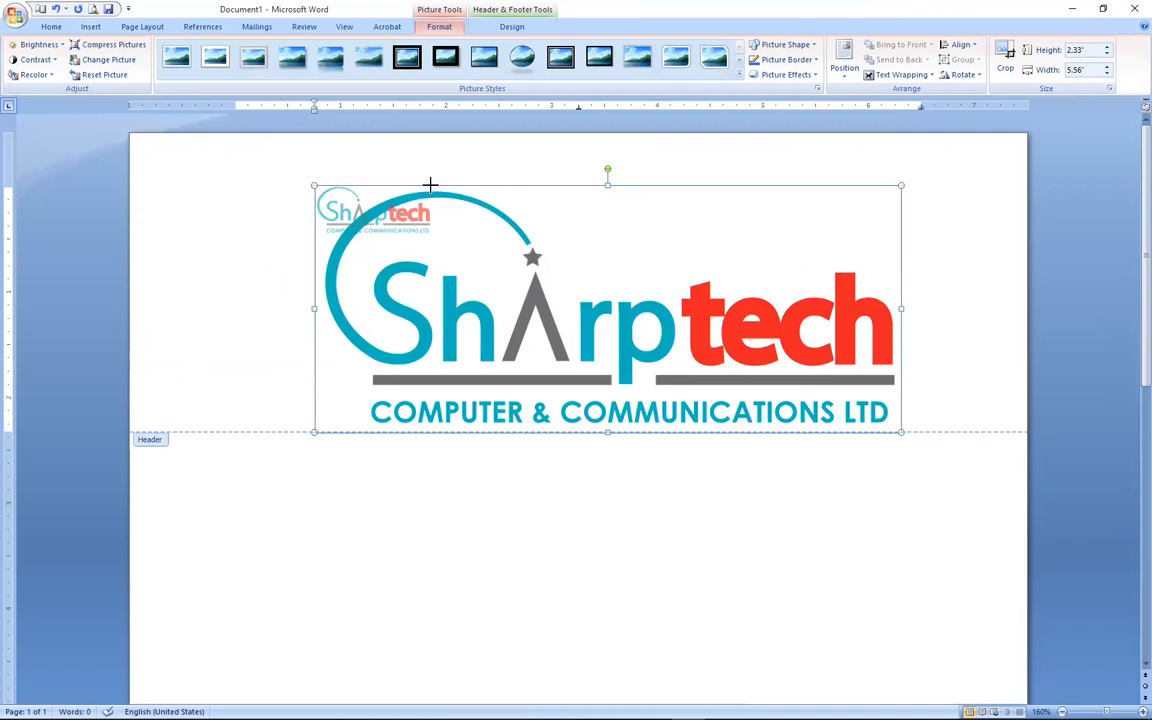
drag(430, 185, 433, 234)
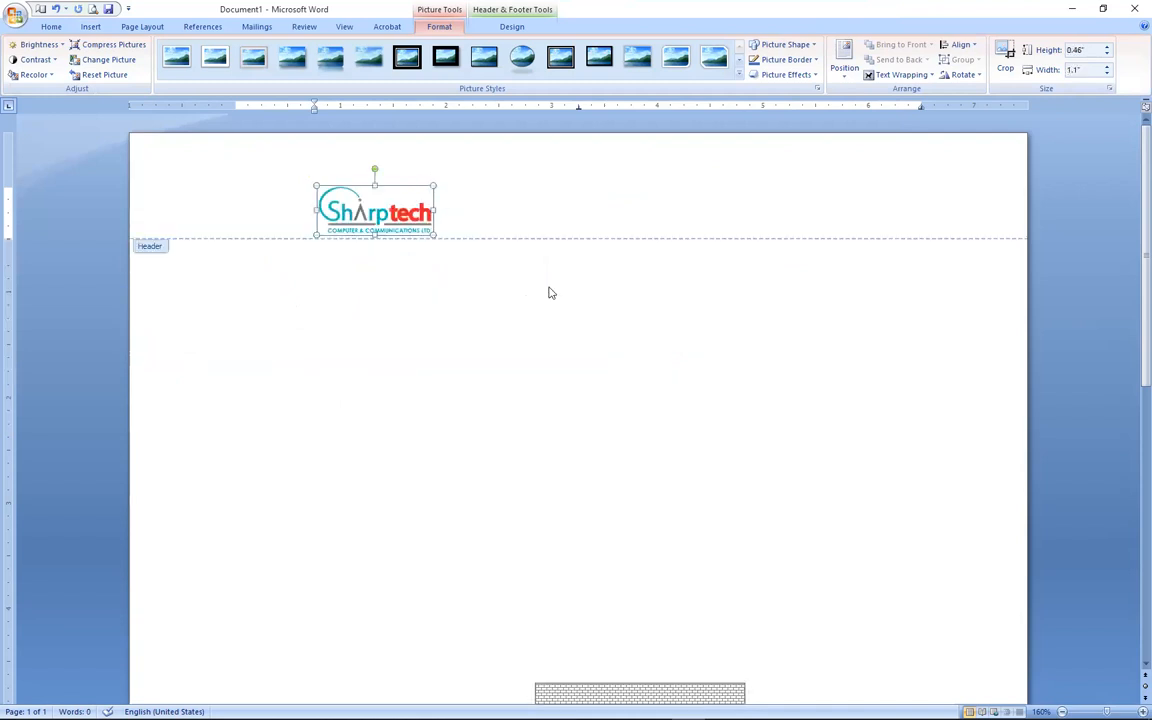
key(ctrl+z)
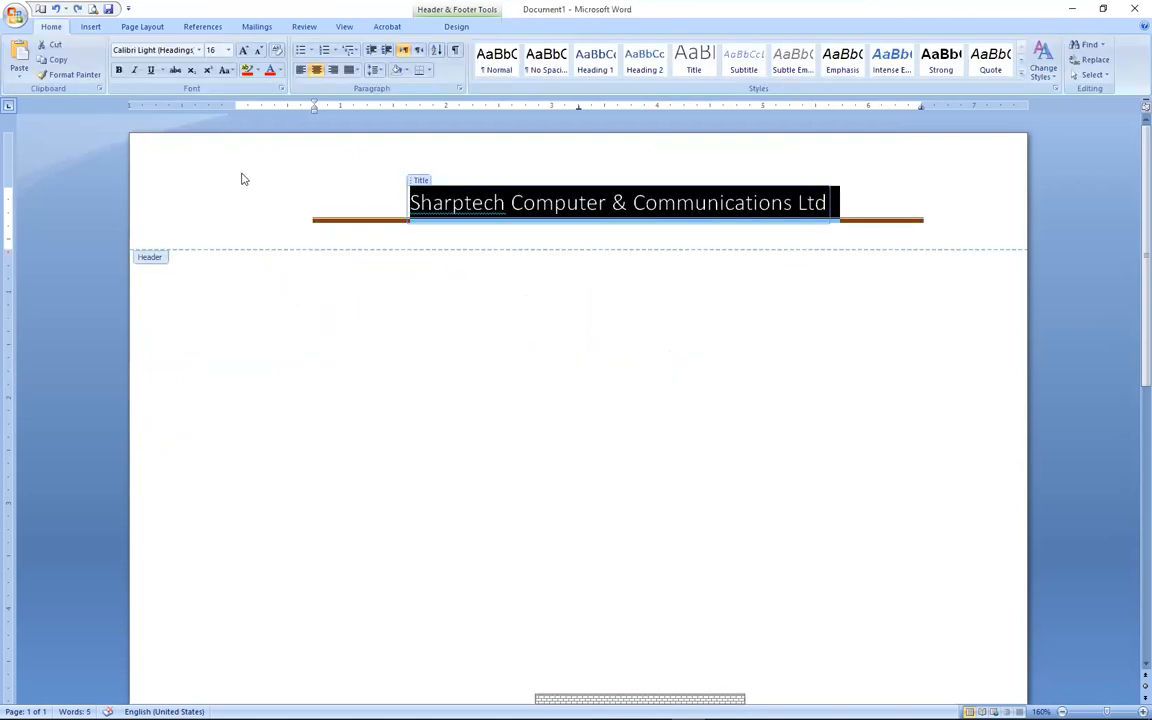
Reopen the header to select the title line, then return to the document body.
double_click(665, 441)
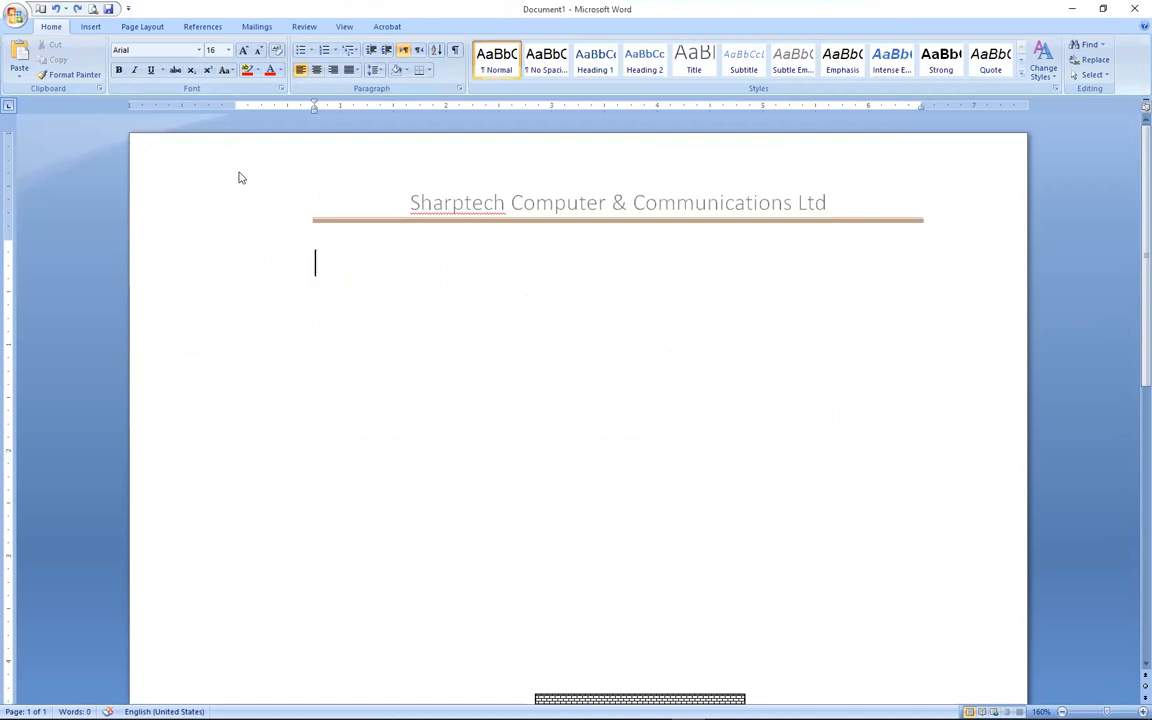
double_click(239, 174)
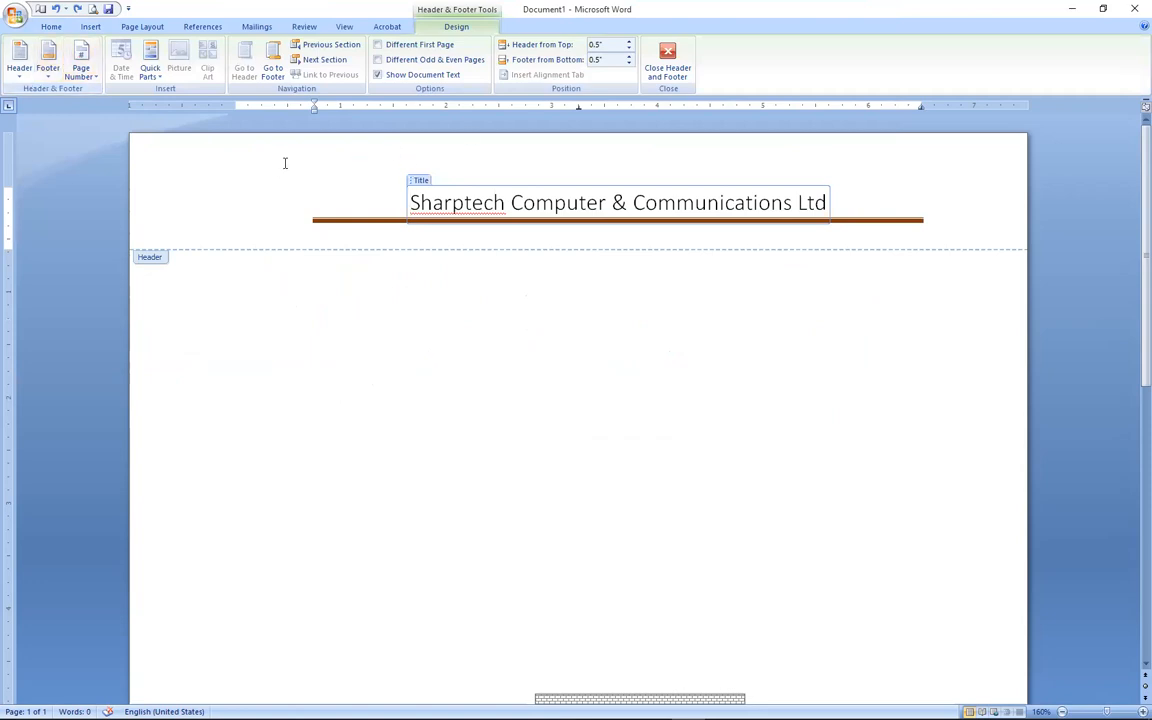
click(221, 193)
double_click(305, 375)
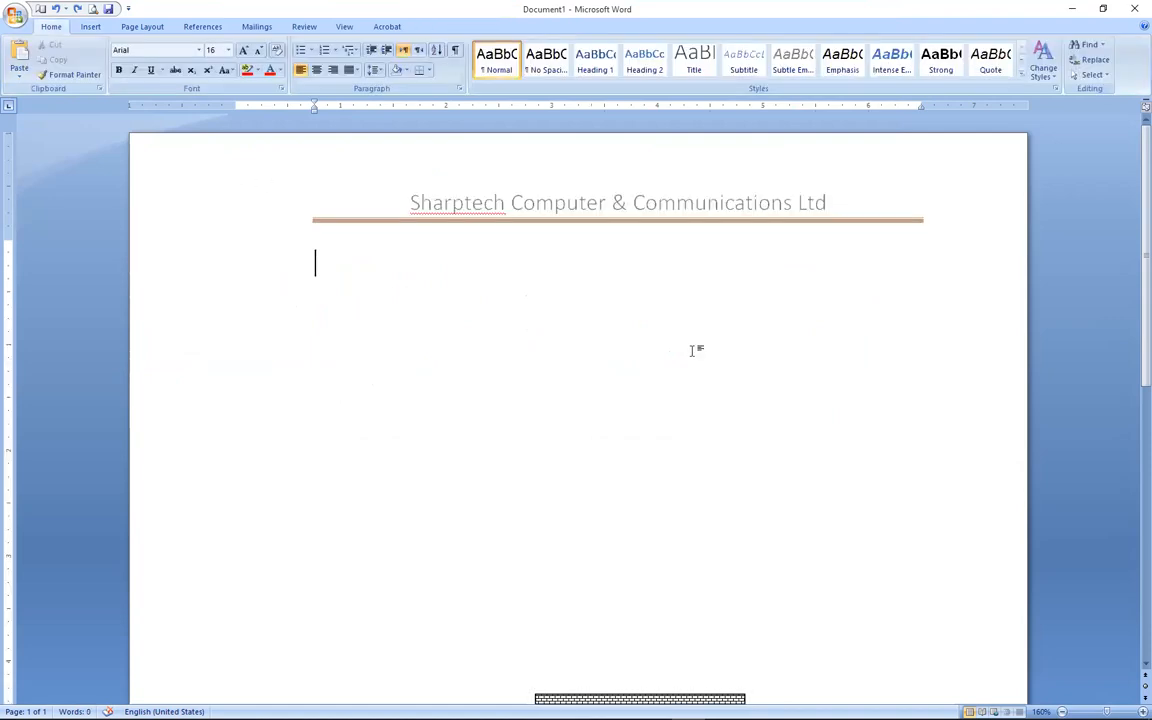
Insert the 'sharptech logo' picture below the title and shrink it to about 0.95" wide.
click(90, 27)
click(147, 62)
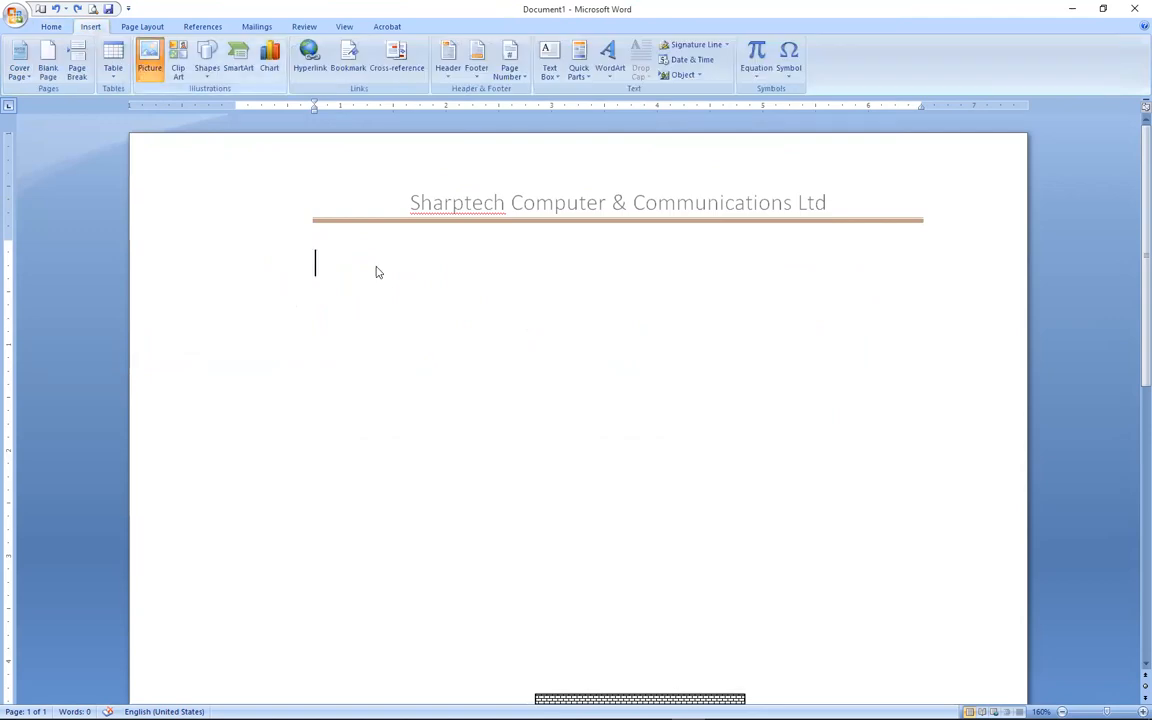
double_click(254, 343)
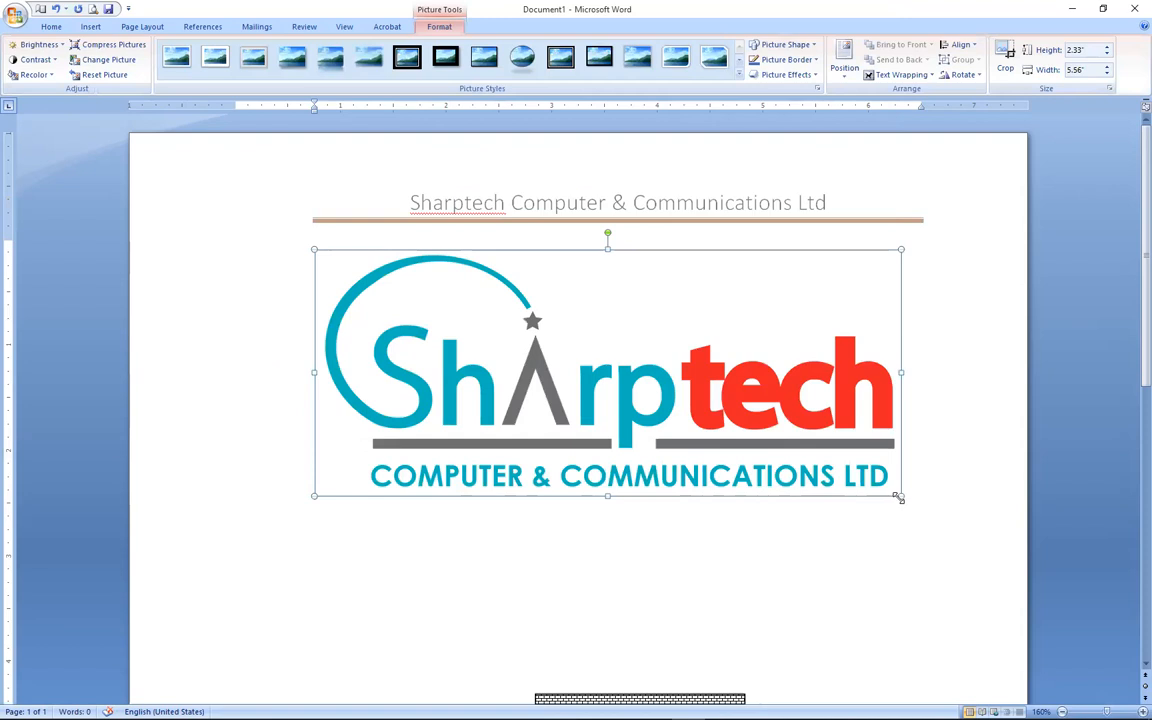
drag(898, 497, 419, 292)
drag(333, 186, 330, 181)
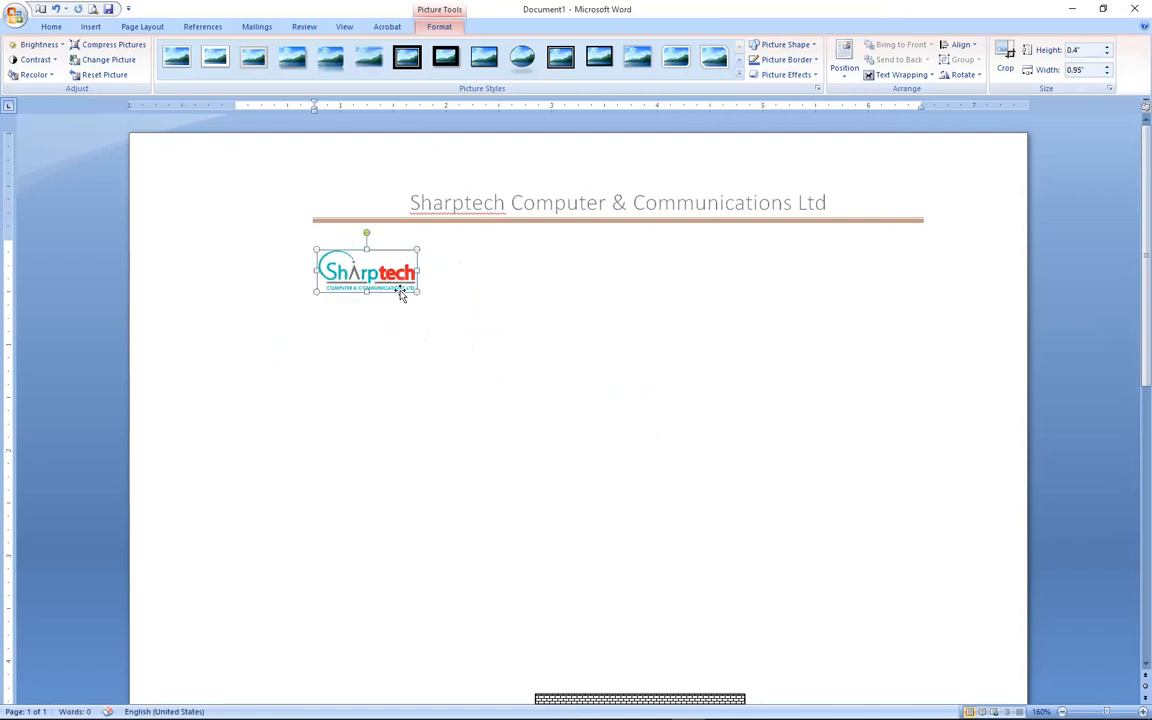
Set the logo's text wrapping to In Front of Text.
drag(392, 292, 368, 230)
click(350, 262)
click(900, 76)
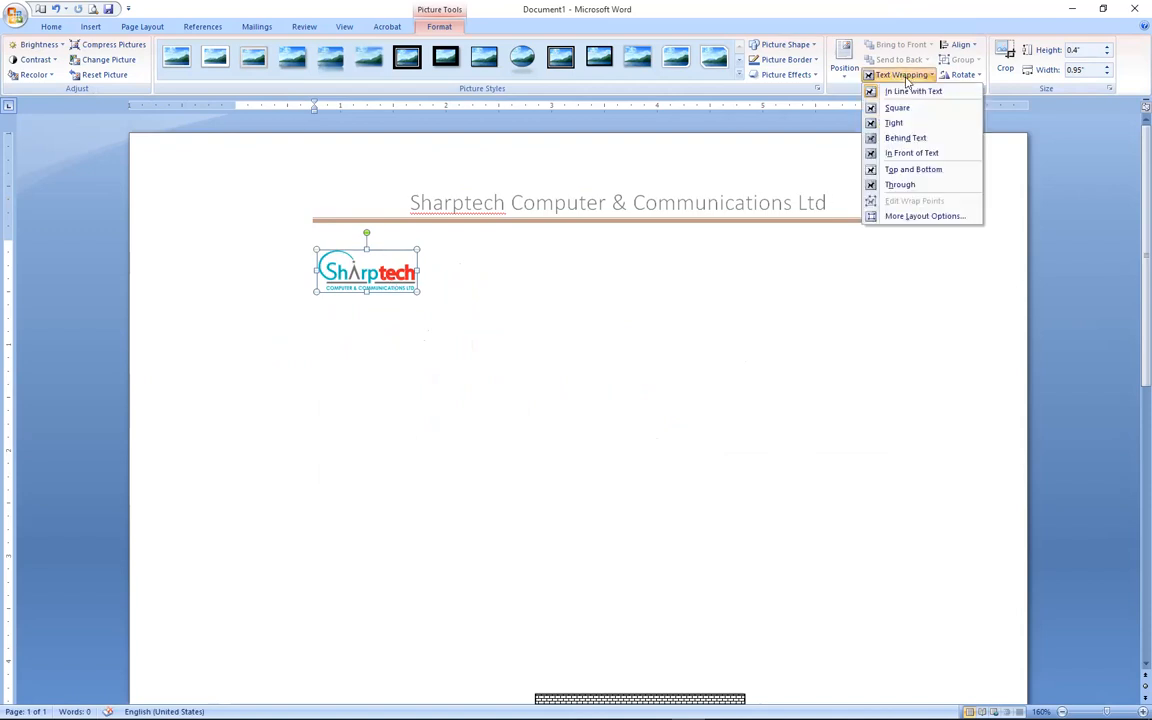
click(903, 153)
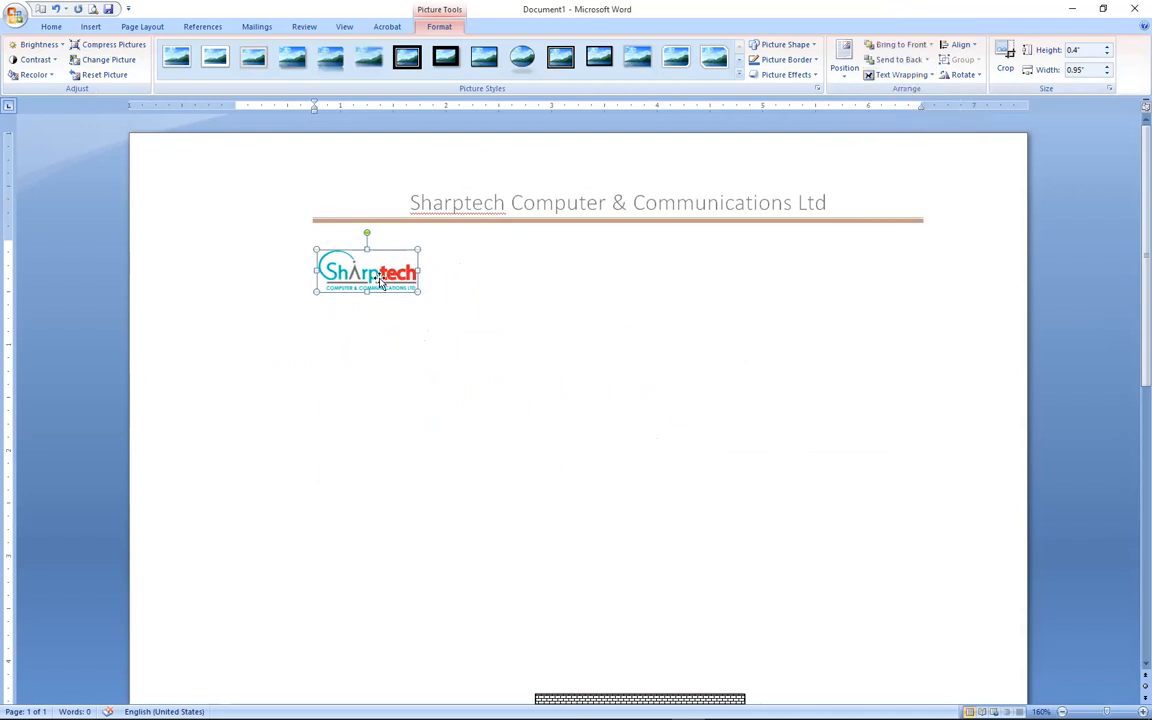
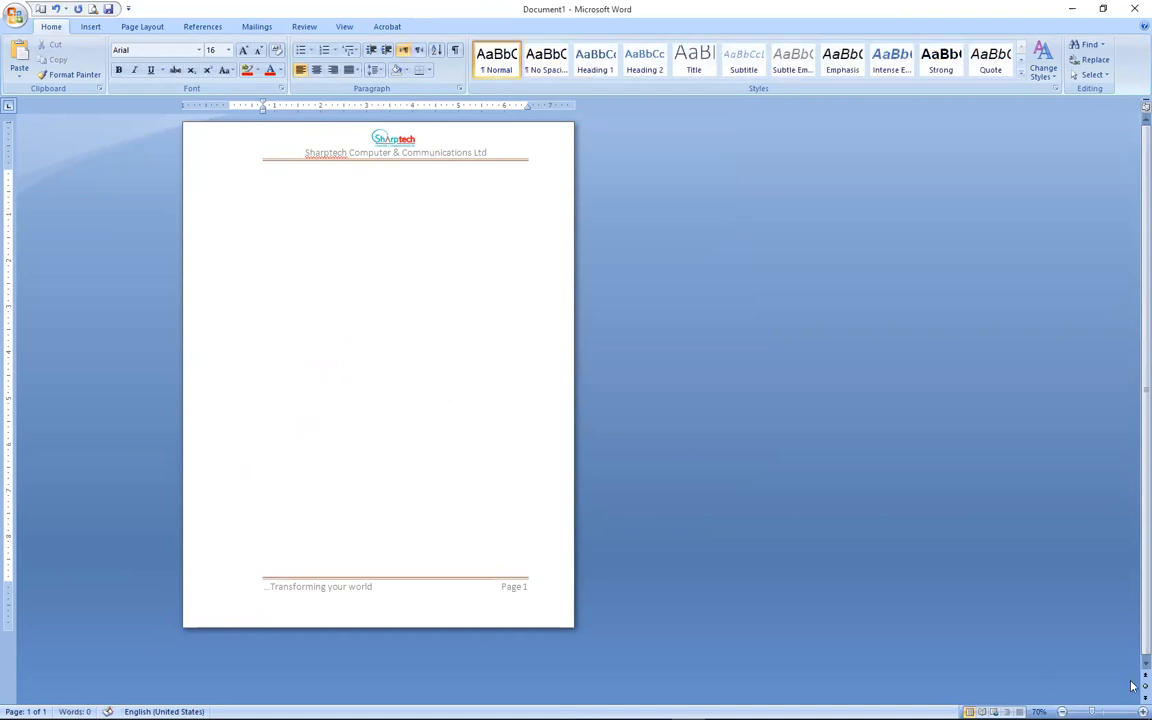
At 100% zoom, type the date 14th July 2021 and 'To the Manager,' below it.
click(1119, 711)
click(1119, 711)
click(1119, 711)
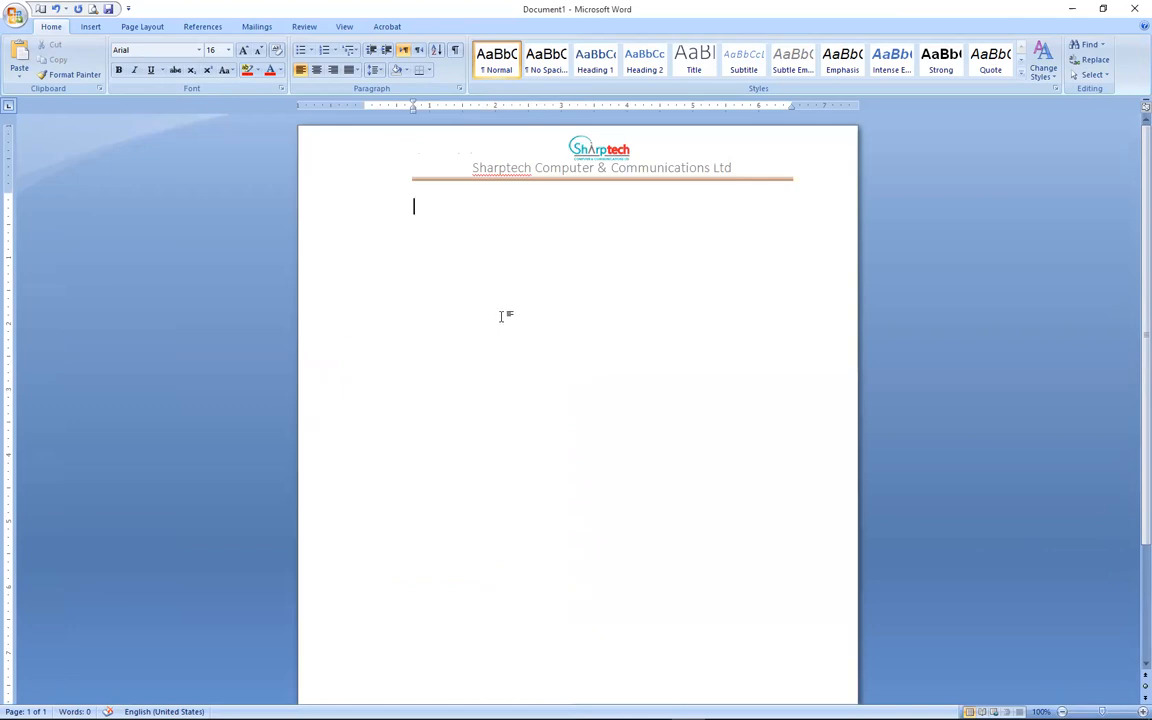
text(14th July 2021)
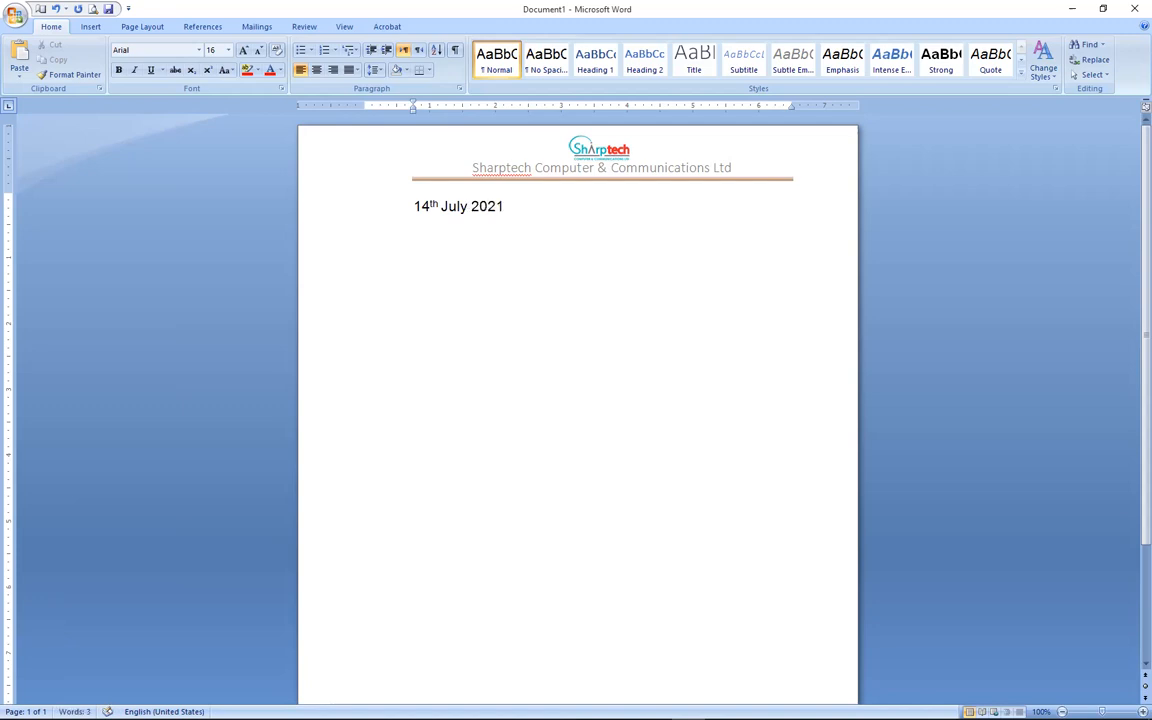
key(Return)
text(To the)
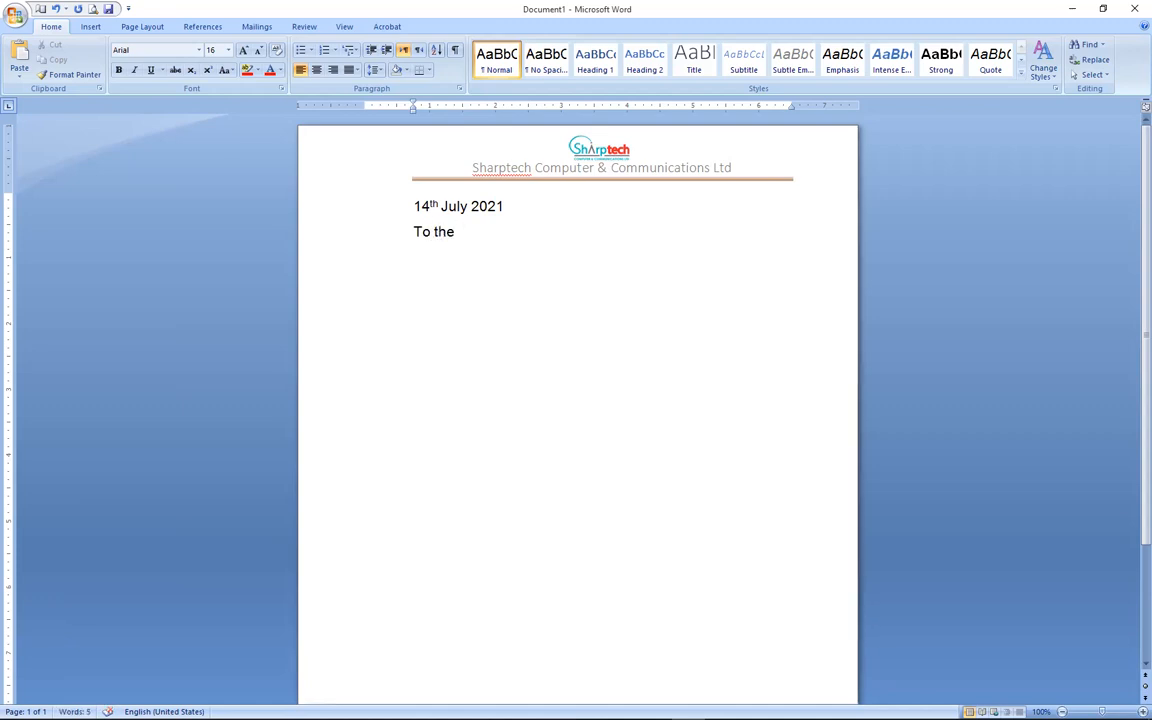
text( Manager)
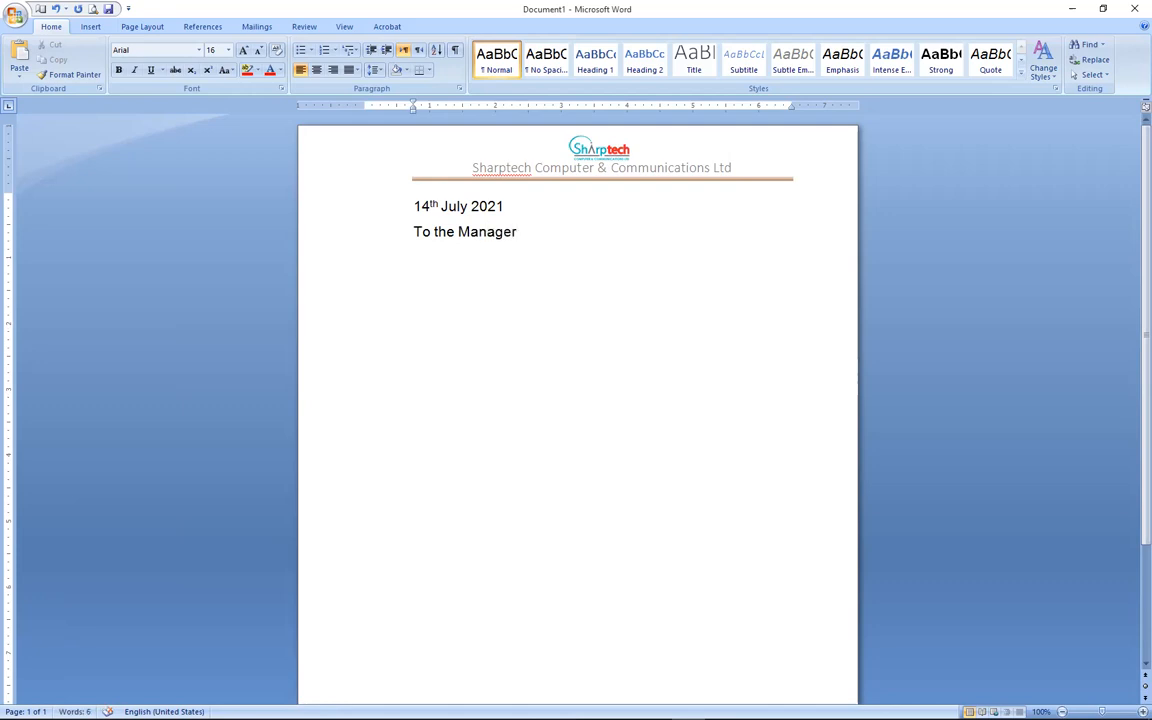
key(BackSpace)
text(,)
Add the recipient's name and address on two lines, then the 'Dear Sir/Madam,' salutation.
key(Return)
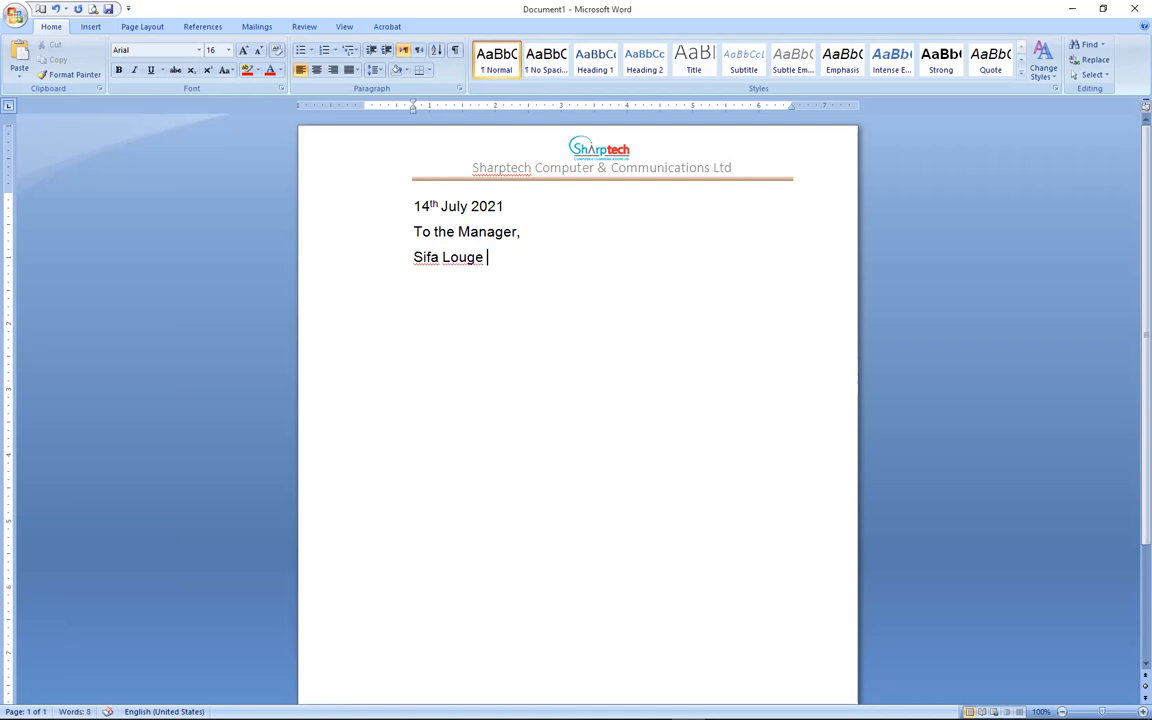
key(Return)
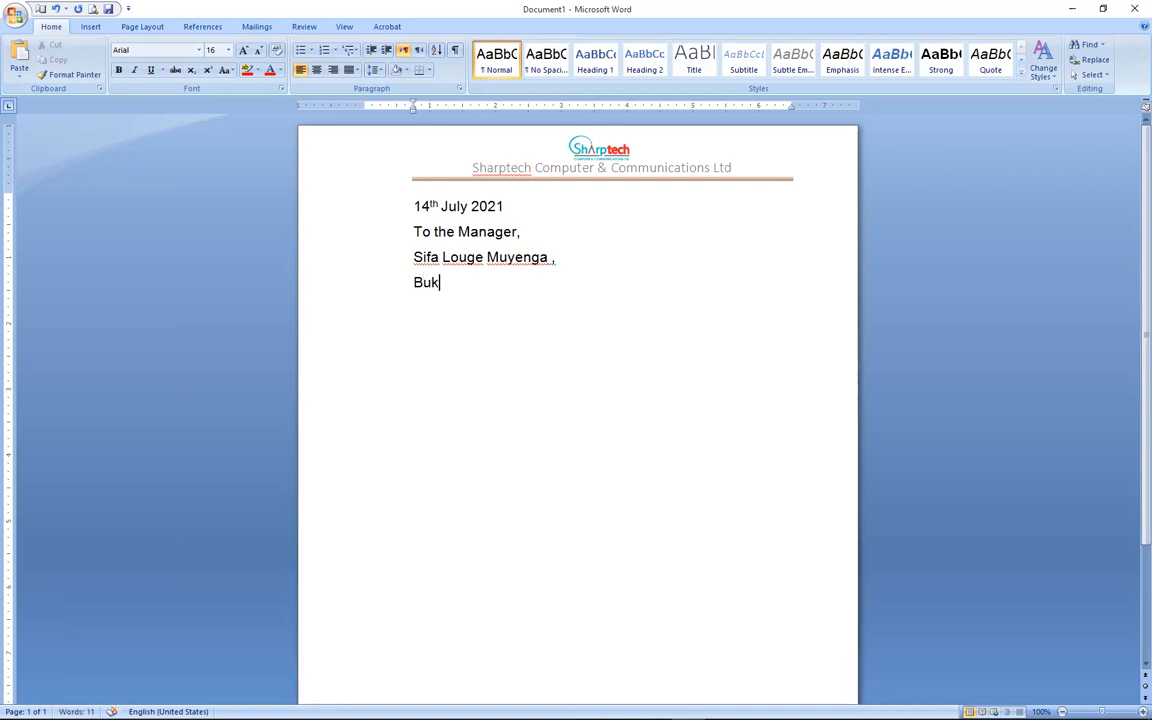
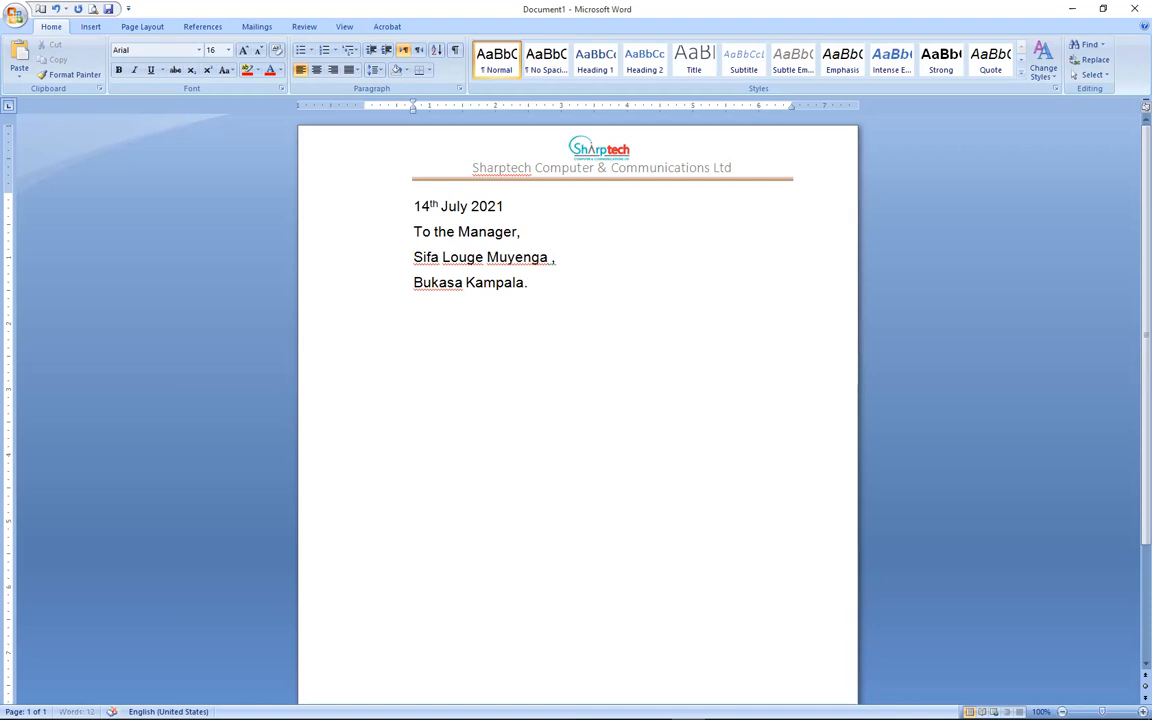
key(Return)
key(Return)
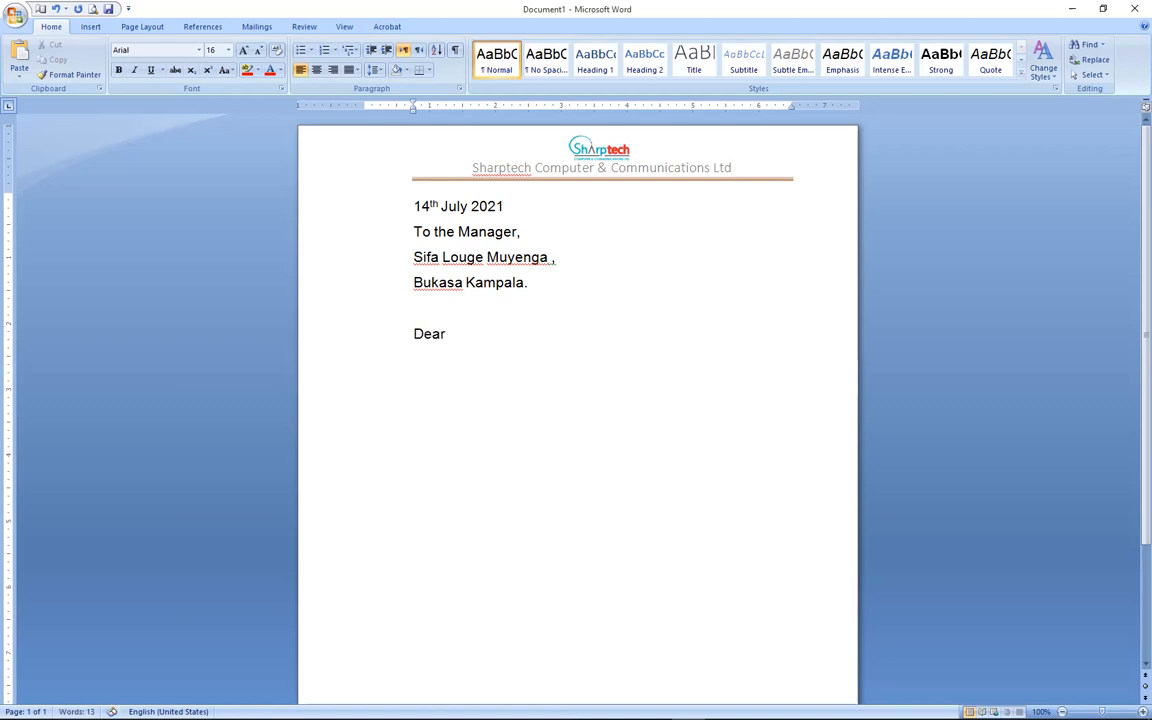
key(Return)
Type the subject 'Re:Recommendation' with 'Recommendation' bold and underlined.
text(Re:)
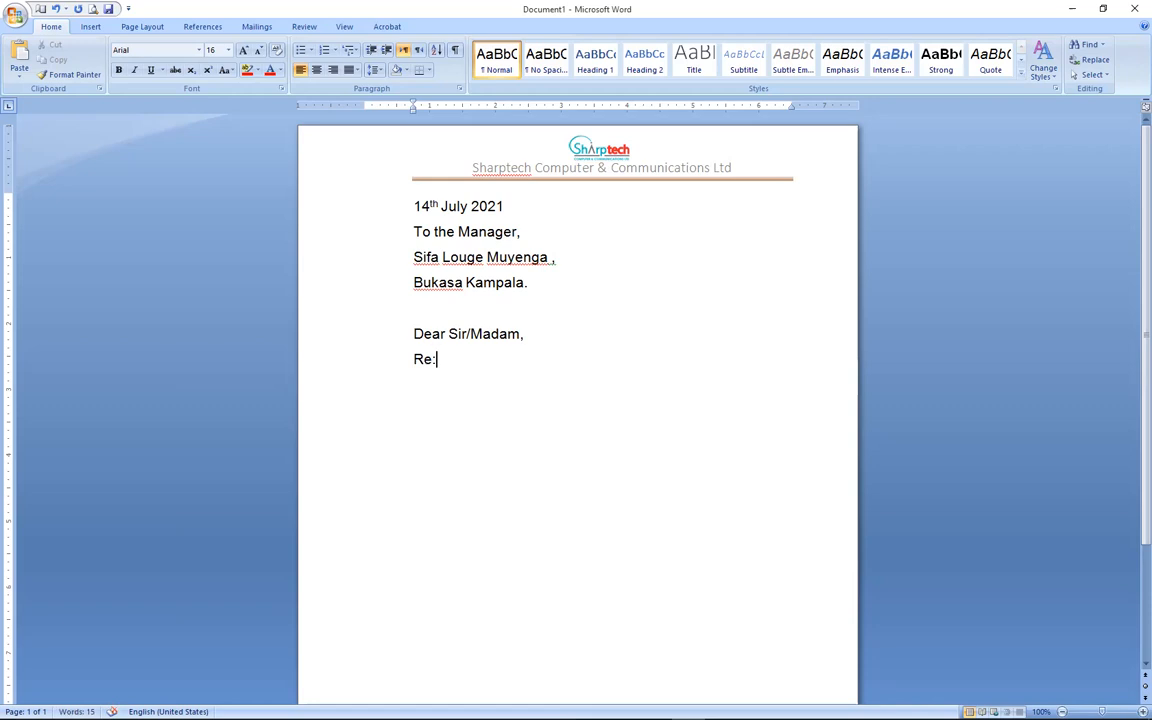
text(Recommendatio)
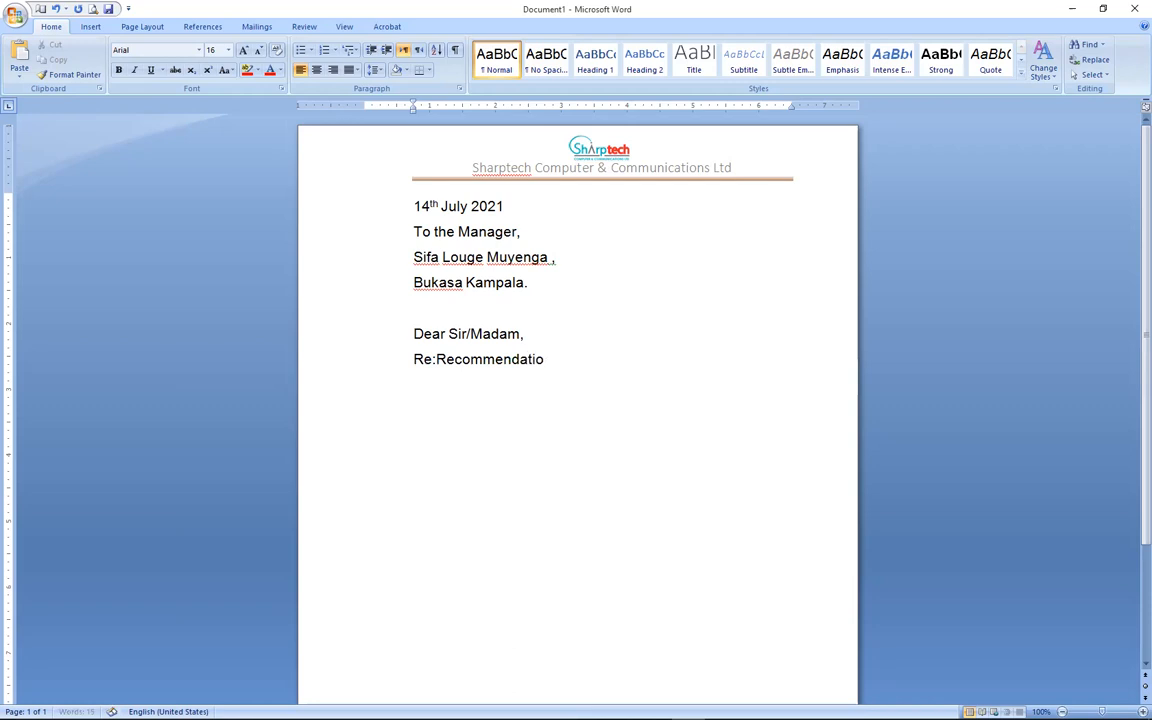
text(n to)
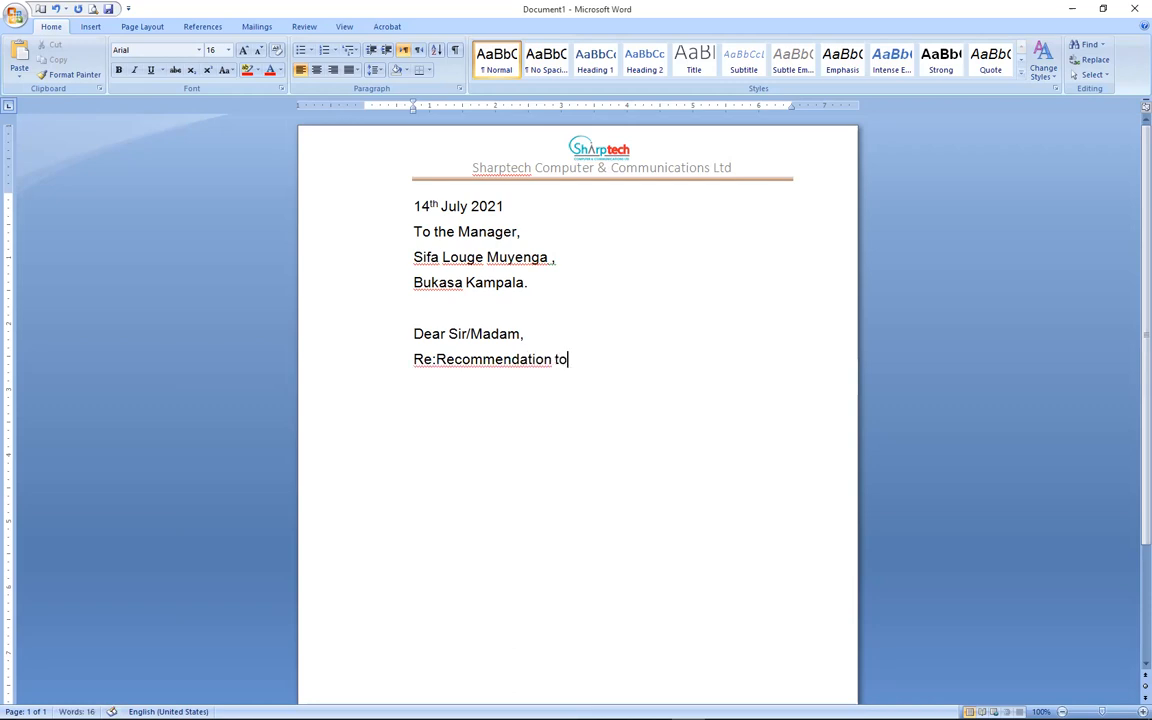
key(BackSpace)
key(BackSpace)
drag(553, 360, 438, 364)
click(442, 343)
click(151, 70)
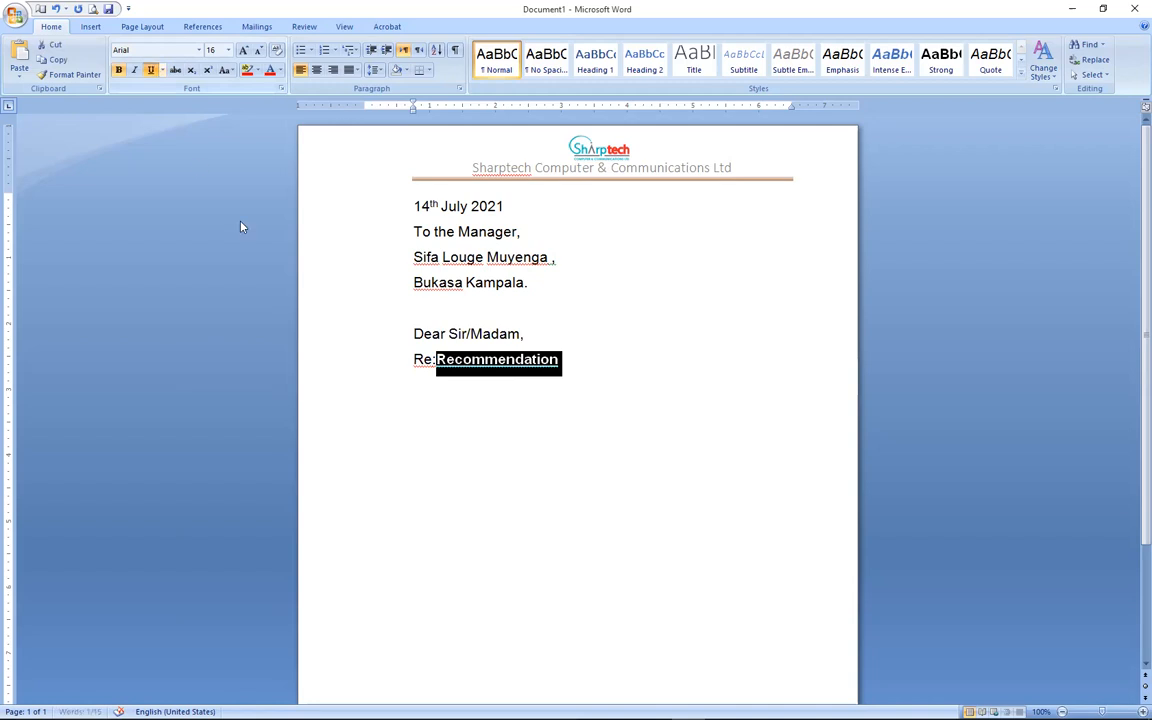
click(581, 379)
Start the body on a new line with 'I humbly' in plain, non-bold, non-underlined text.
key(Return)
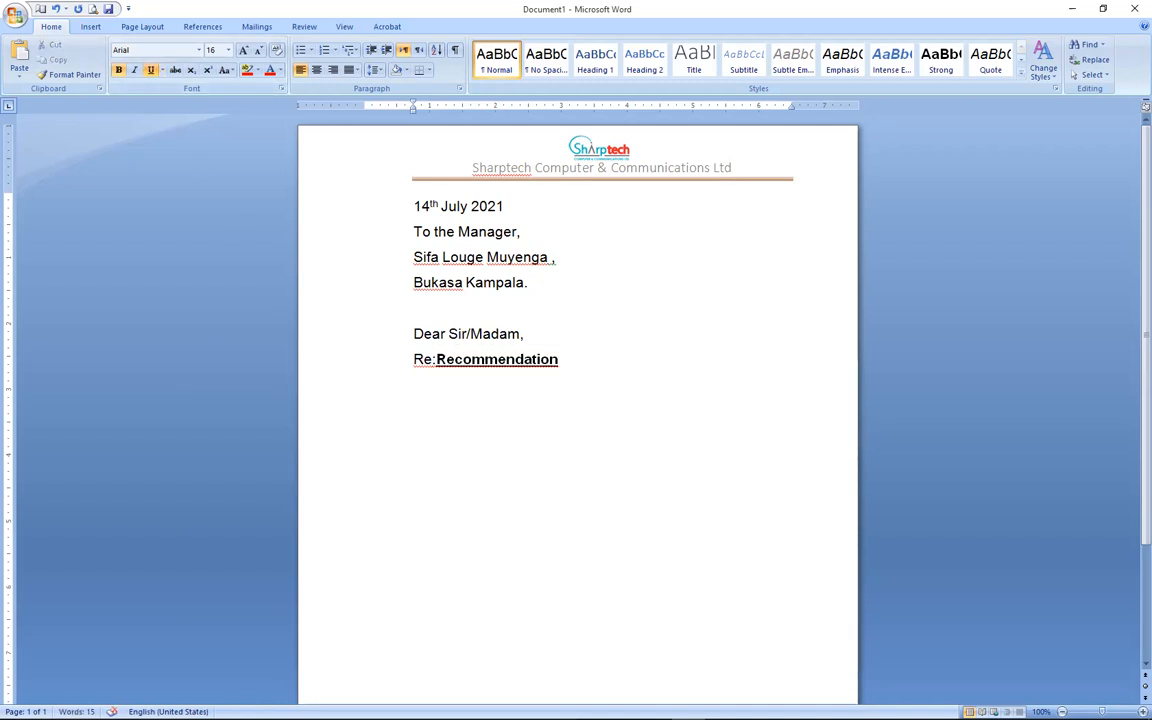
text(I humbly)
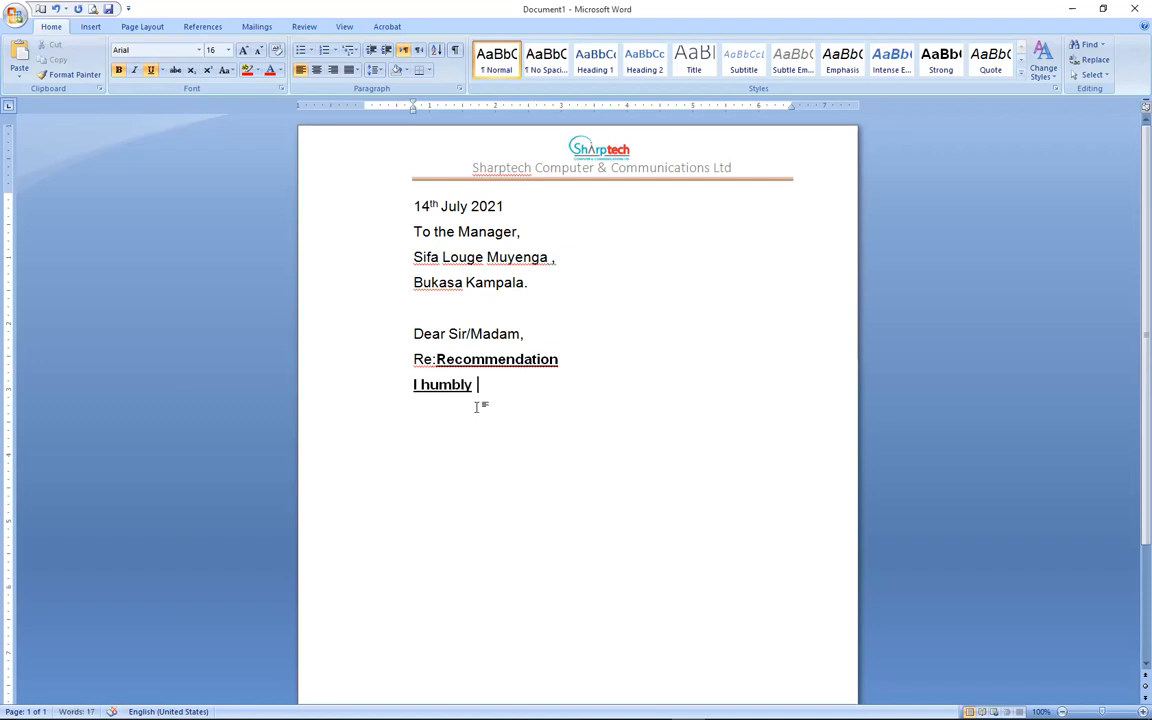
drag(479, 387, 408, 391)
click(150, 70)
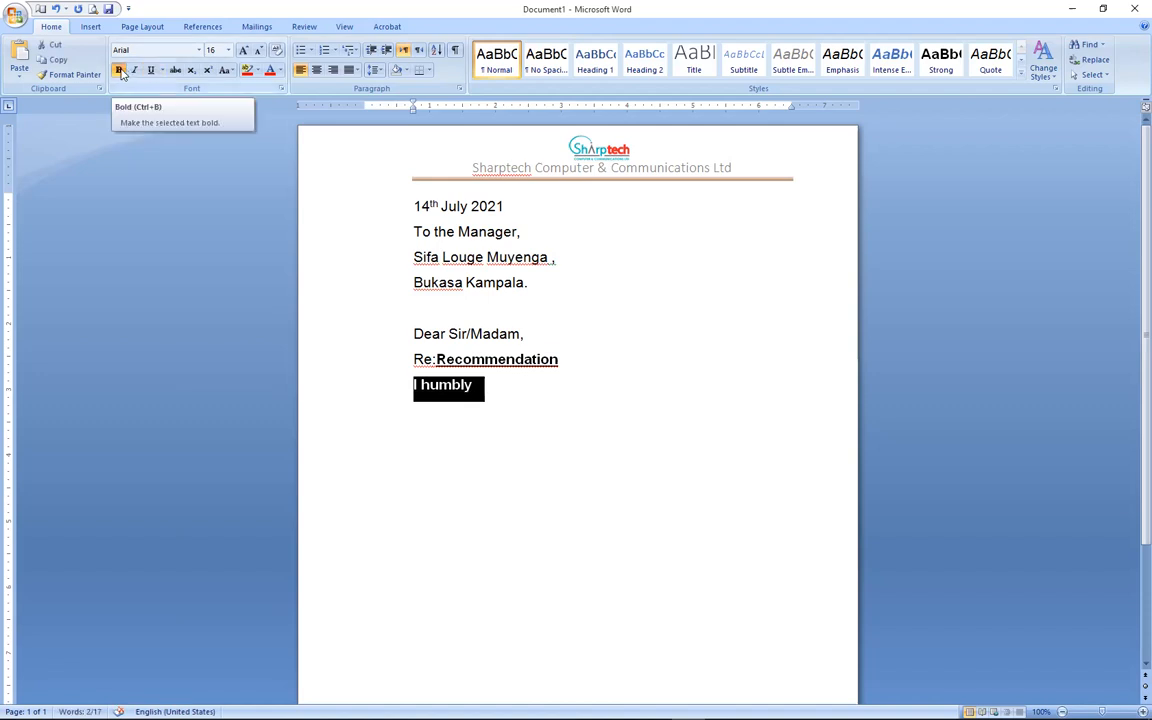
click(119, 70)
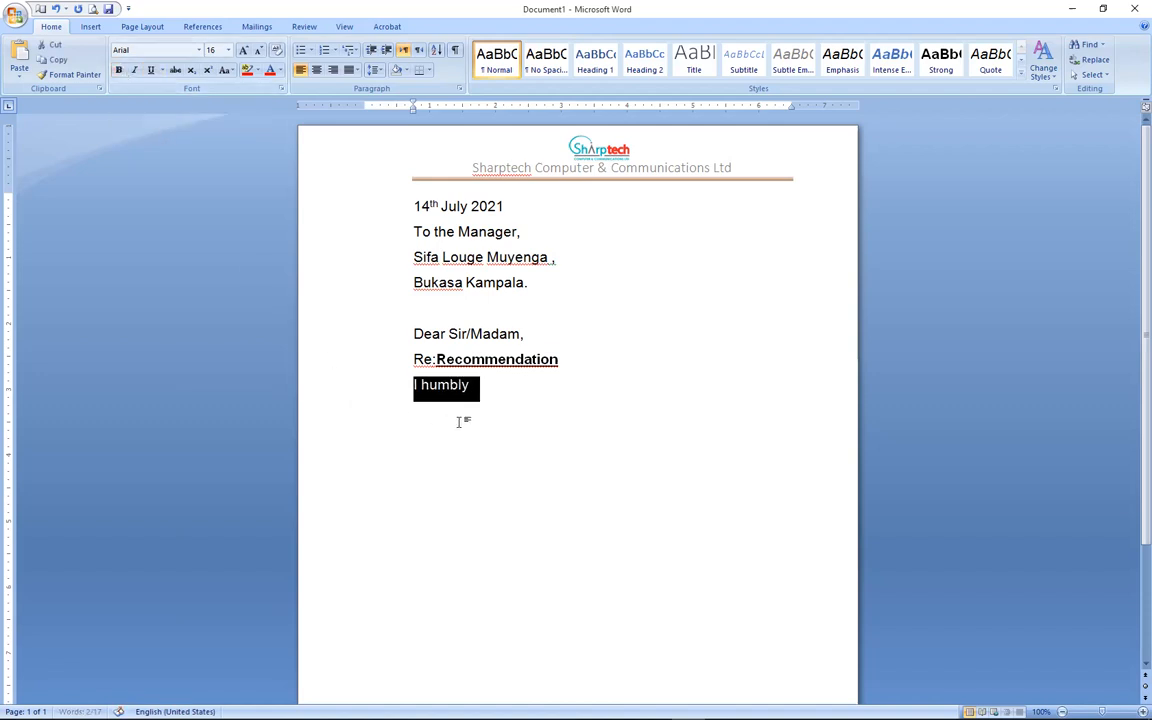
click(478, 388)
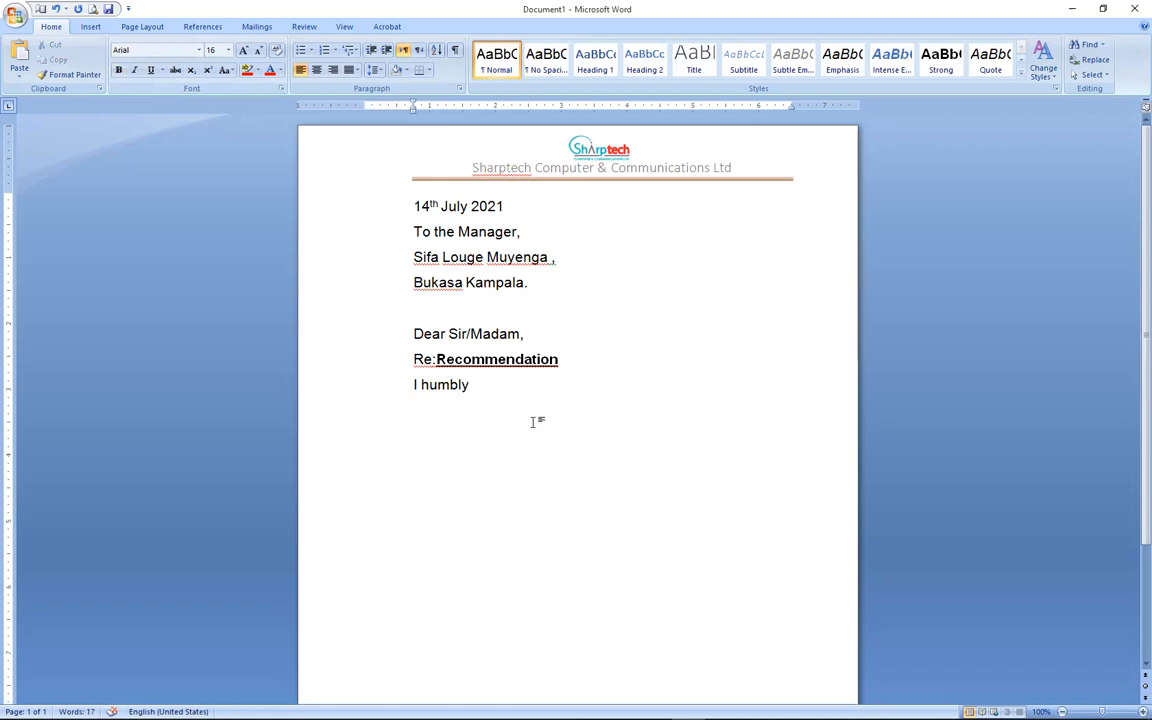
Write the recommendation paragraph and 'Any assistance rendered to her will be highly appreciated.'.
text(recommend Nunu)
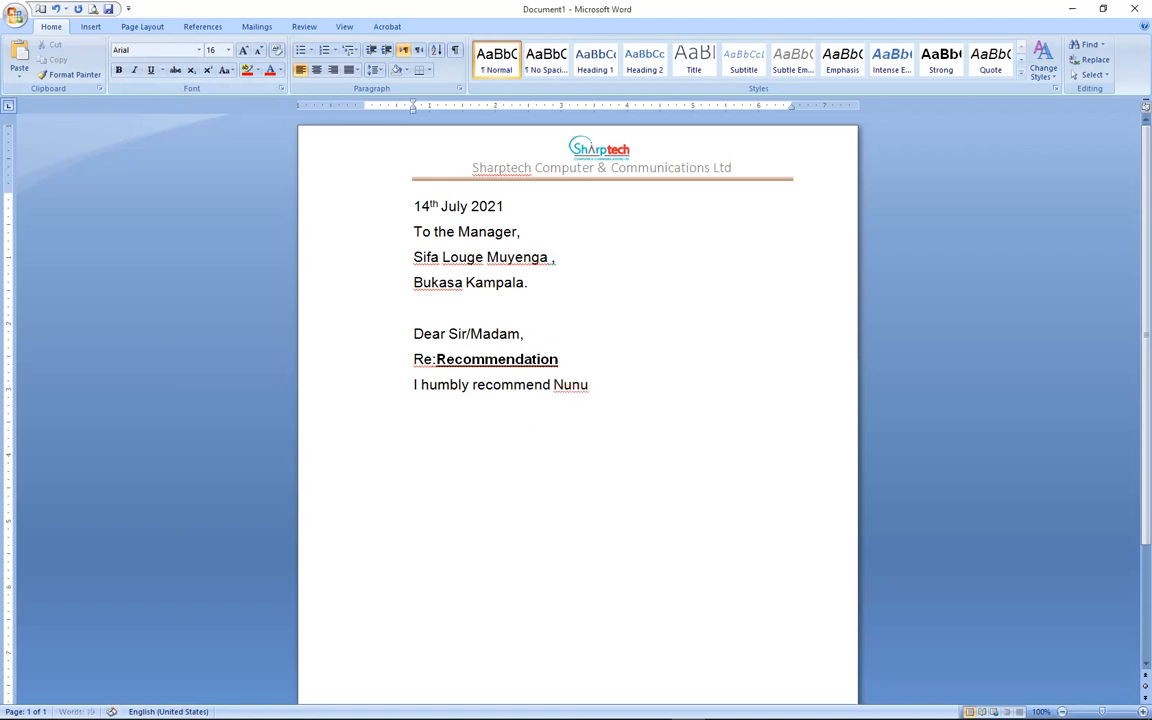
text( for ajob opportunity in)
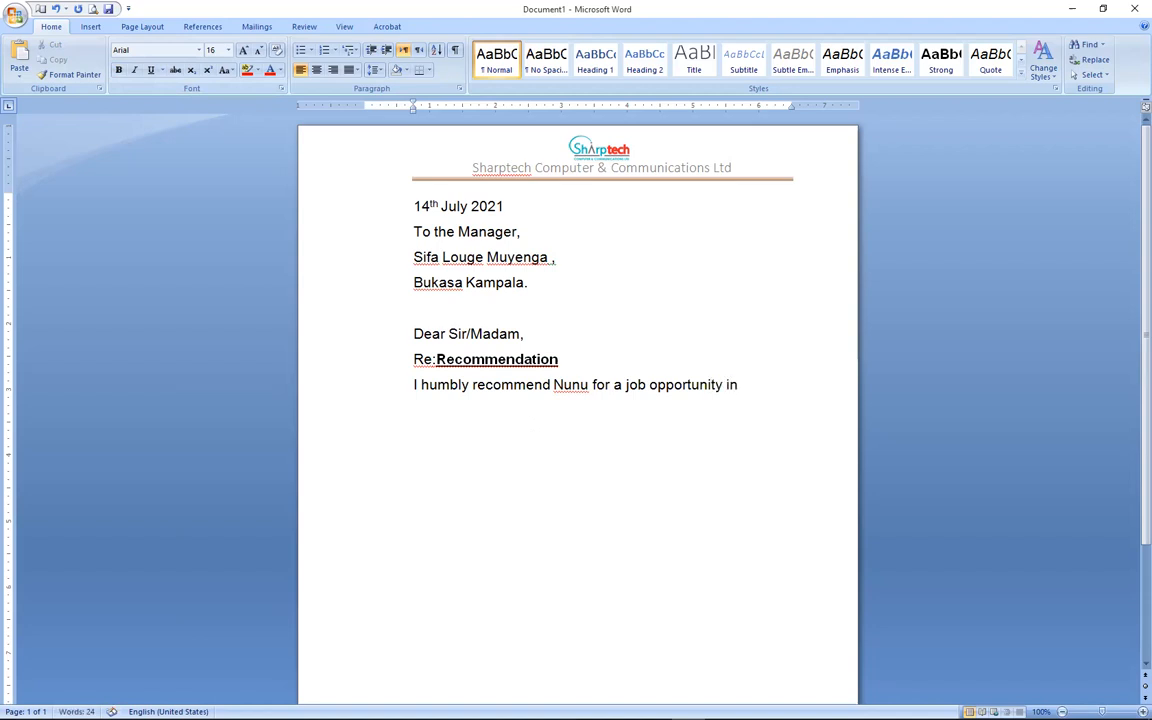
text( your company)
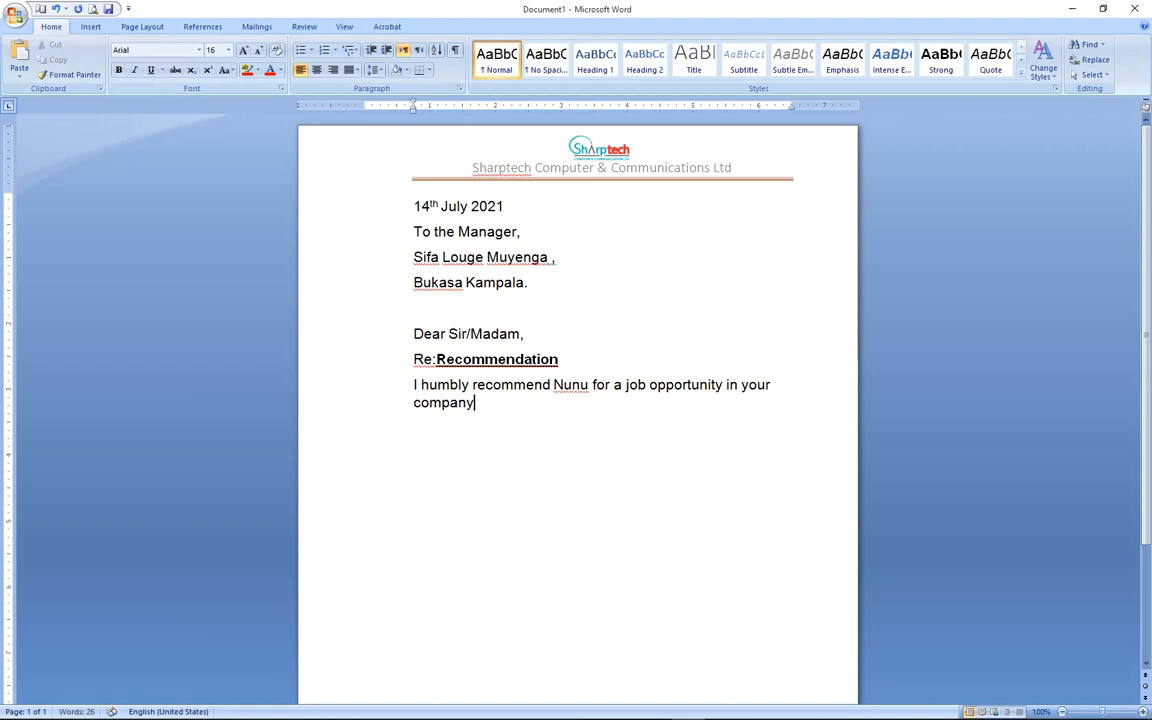
text(. I have known her for the)
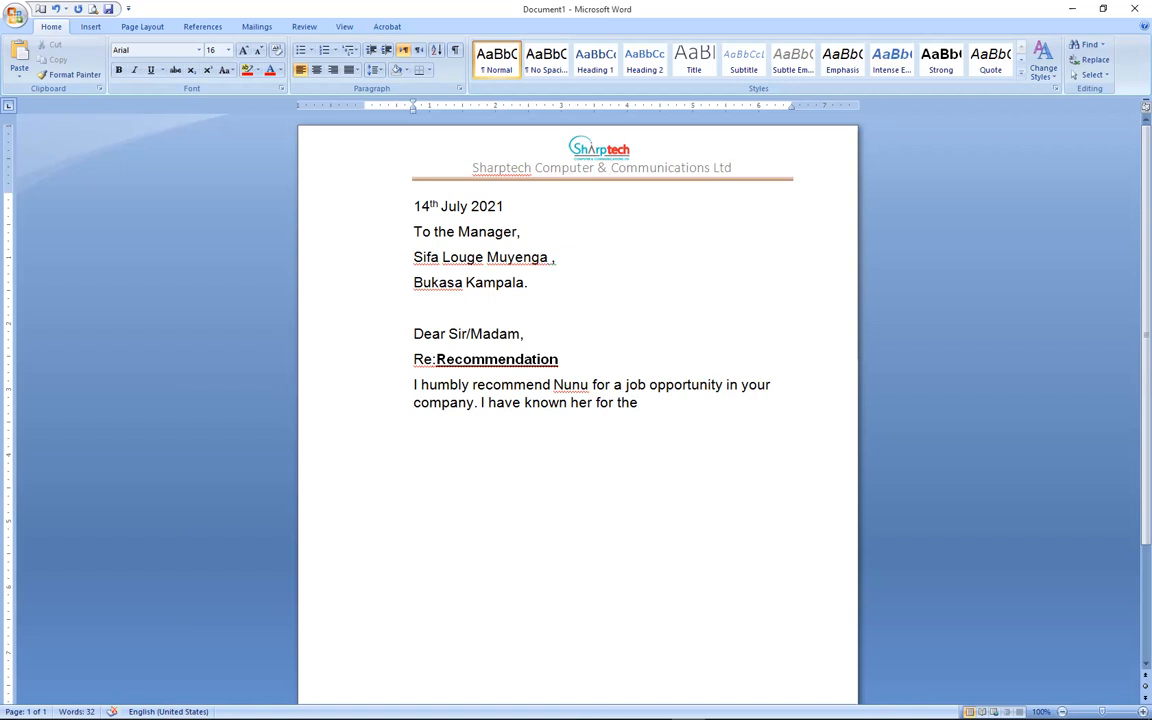
text( past 5 years)
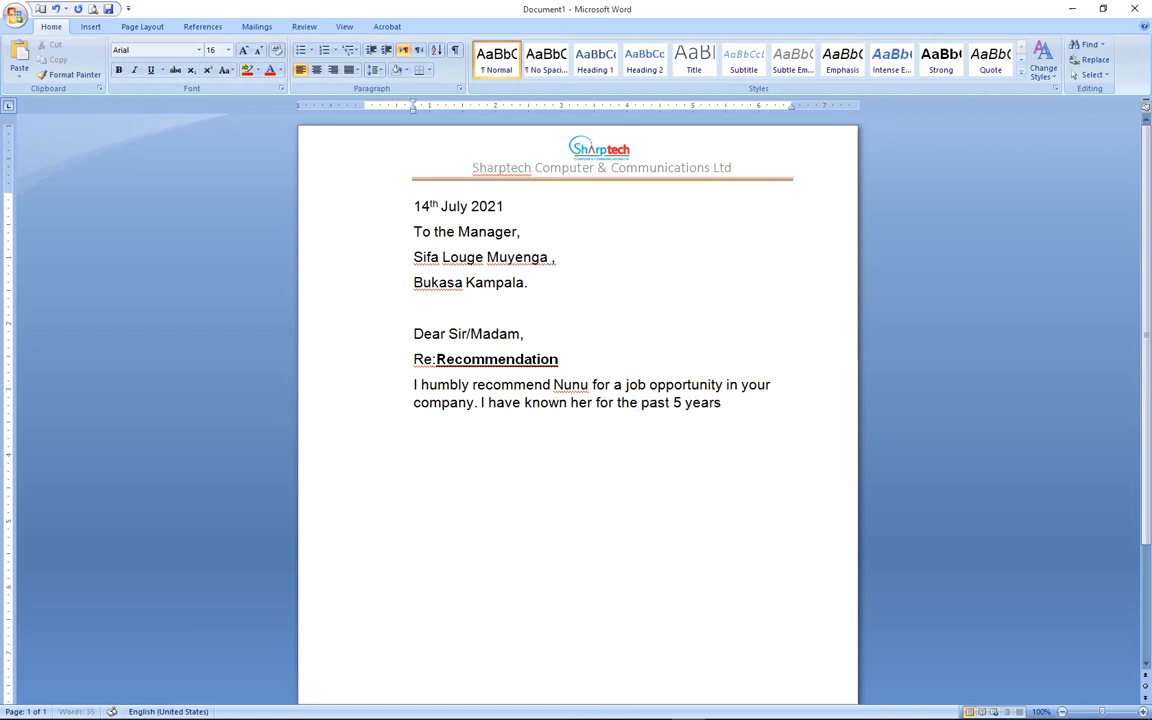
text( as a hard workin)
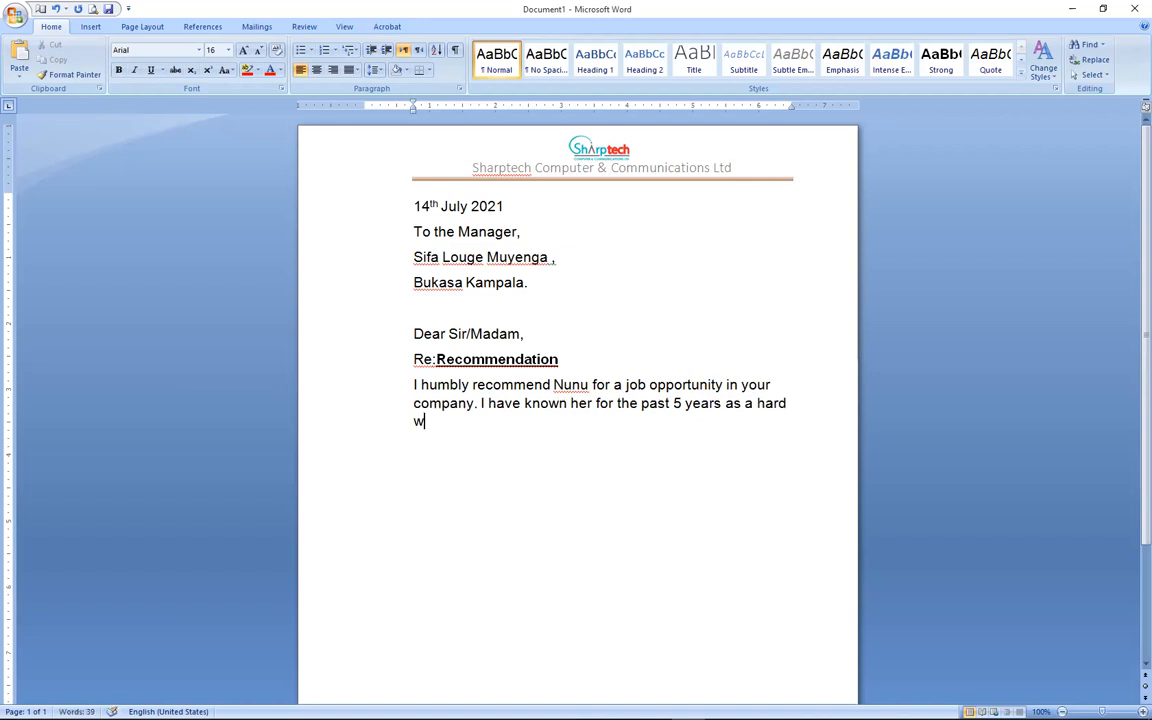
text(g, disciplined)
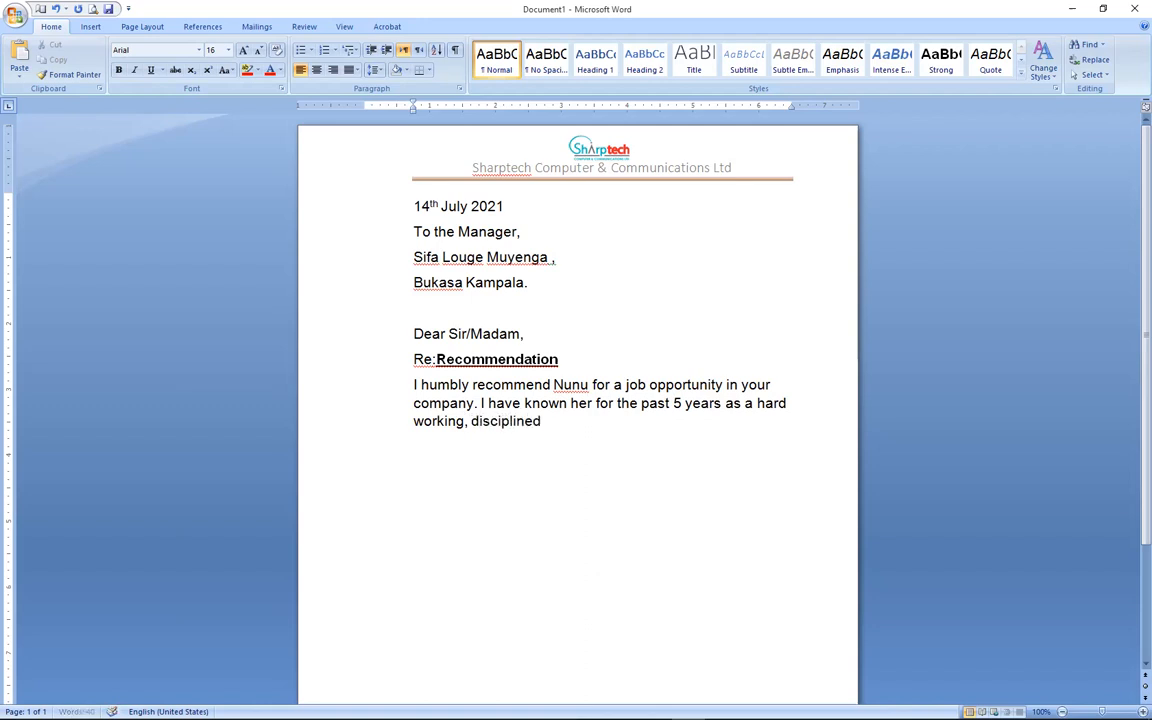
text( and honest person.)
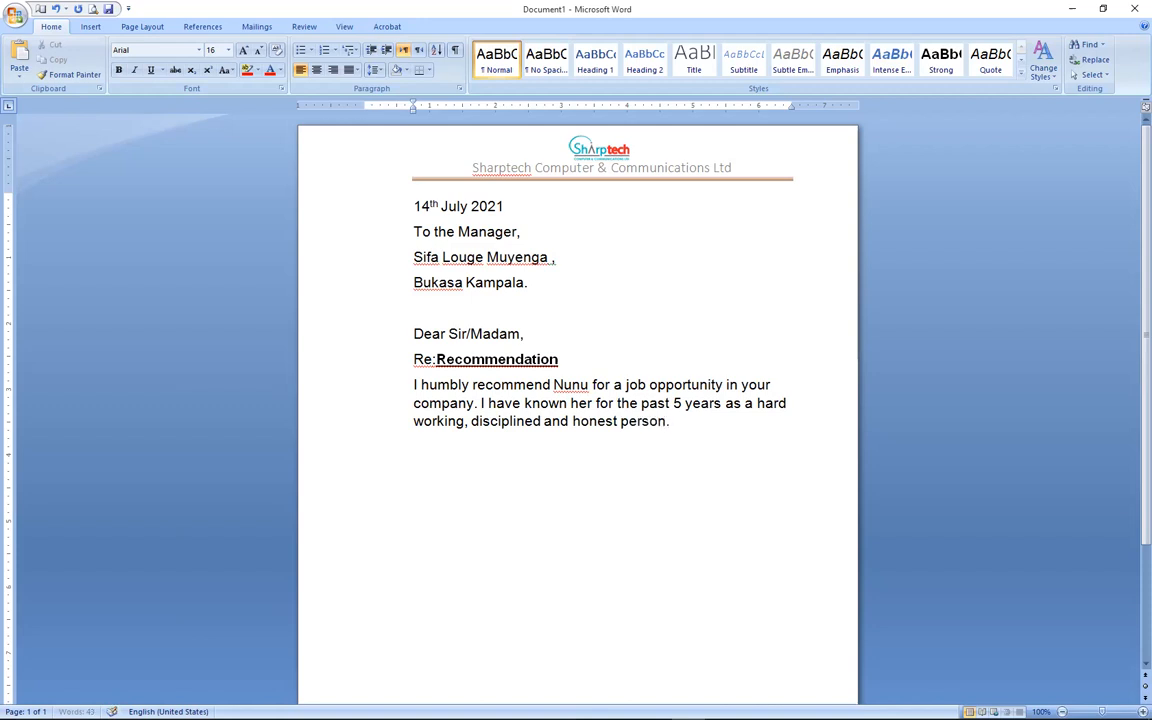
key(Return)
text(Any assistance rendered)
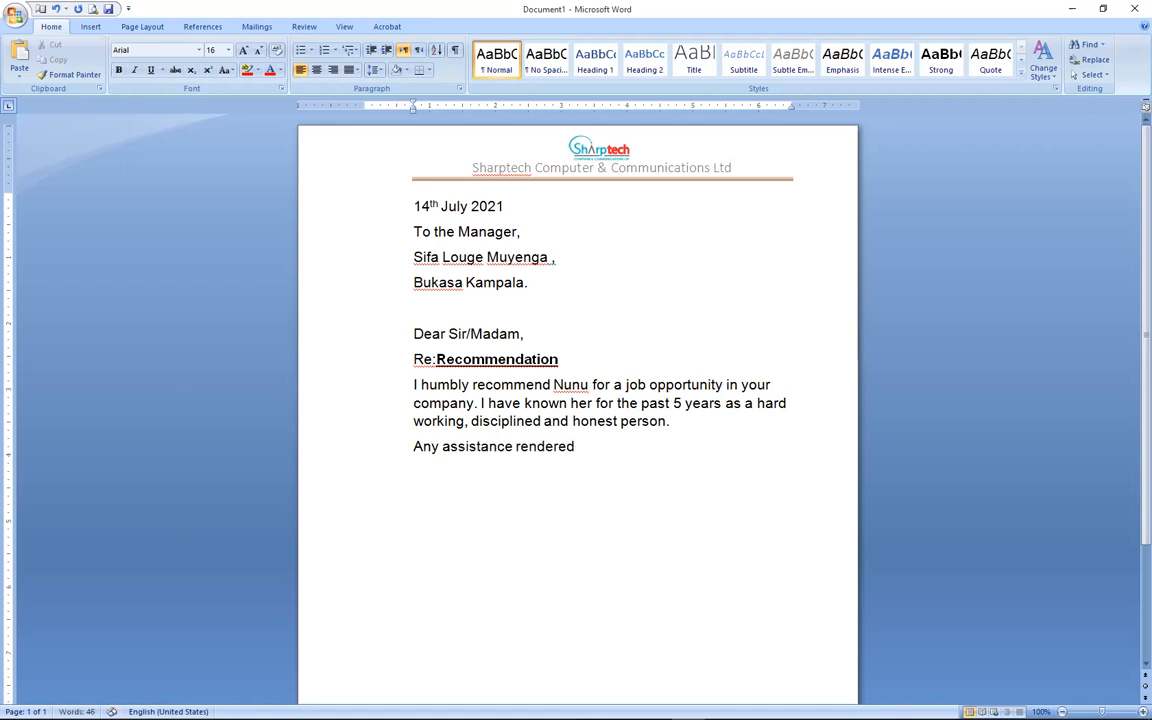
text( to her will be hi)
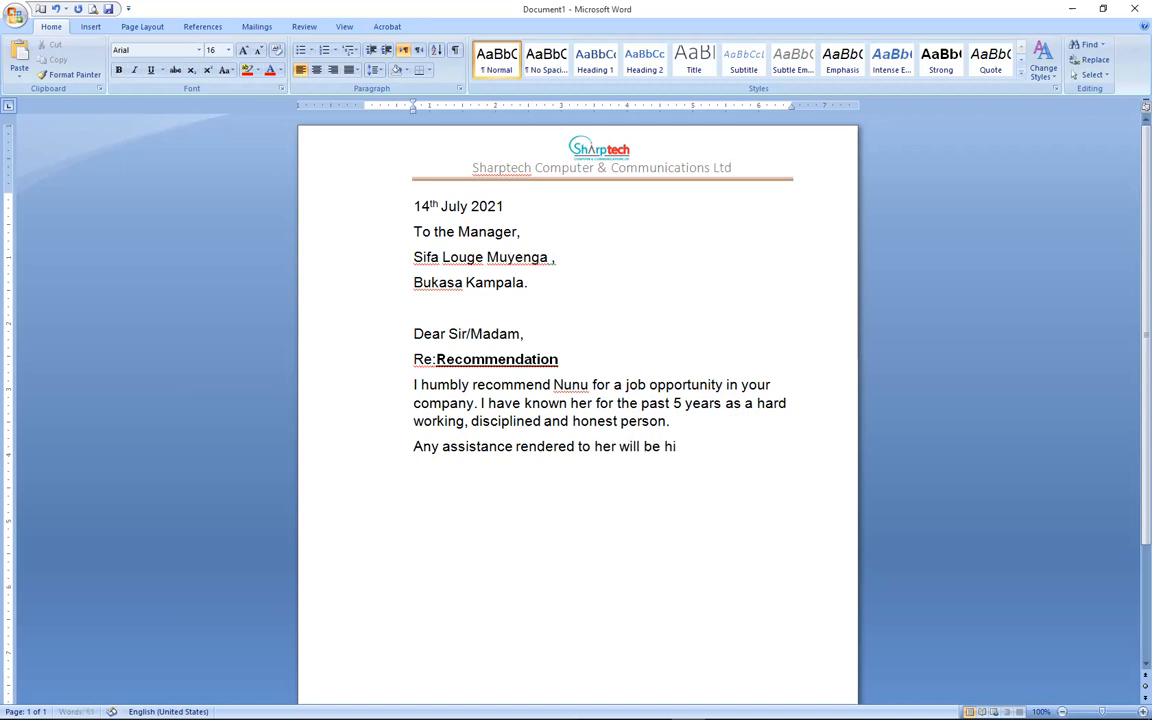
text(ghly appreciated.)
key(Return)
key(Return)
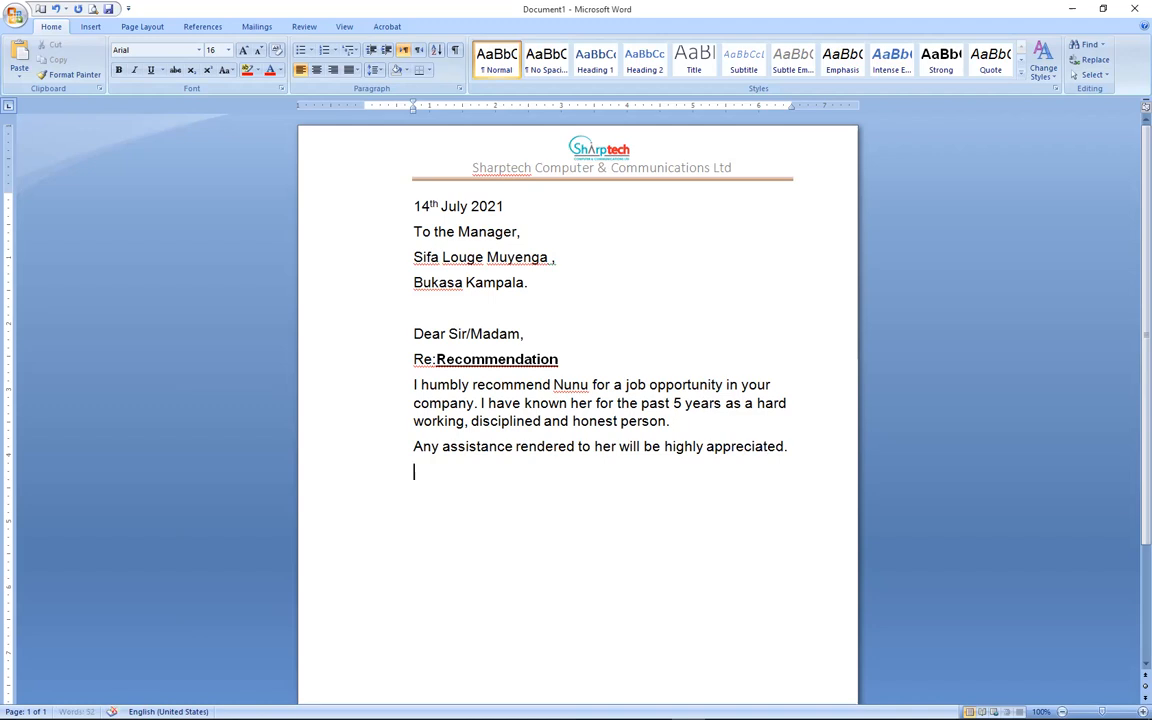
Close with 'Thank you', the writer's name and 'MD Sharptech' on separate lines.
text(Thank you)
key(Return)
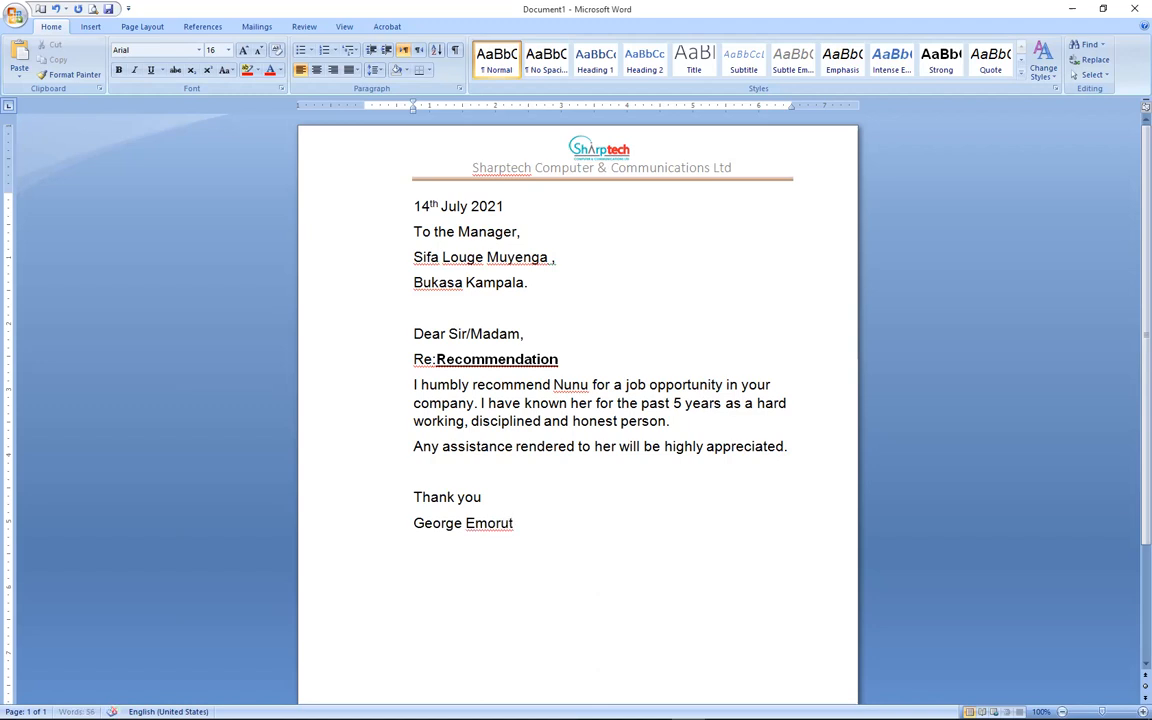
key(Return)
text(MD Sharptech)
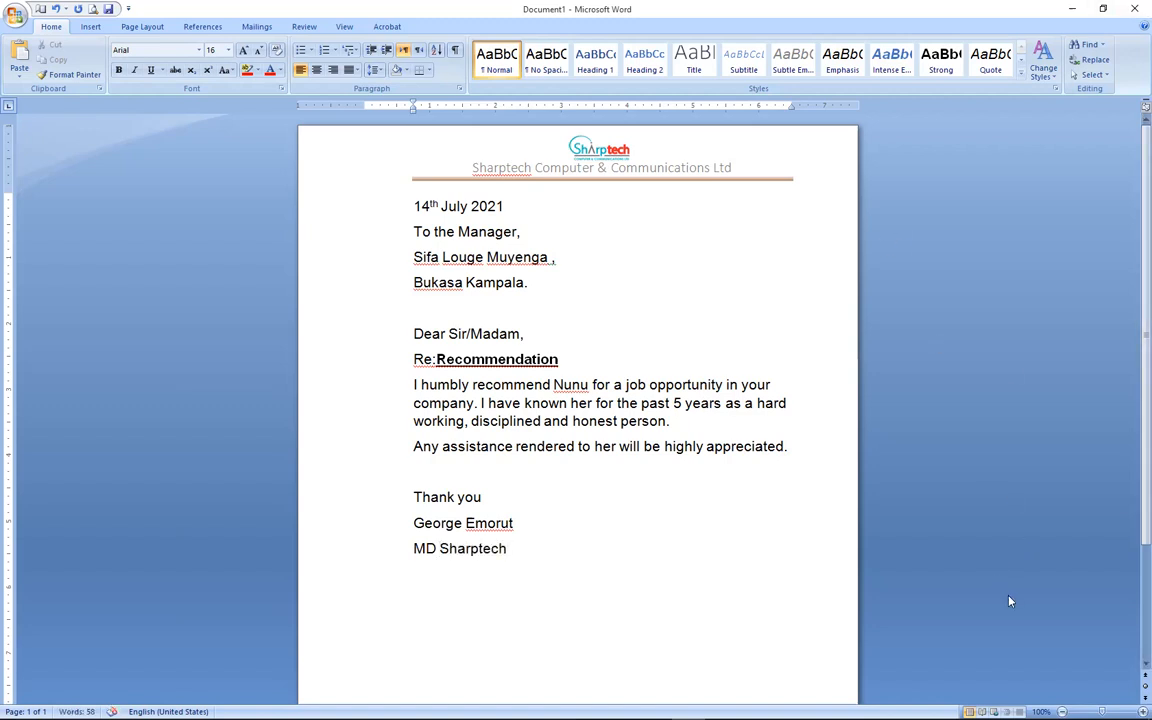
Zoom out to show the whole page and its footer, then begin saving with Ctrl+S.
click(1062, 711)
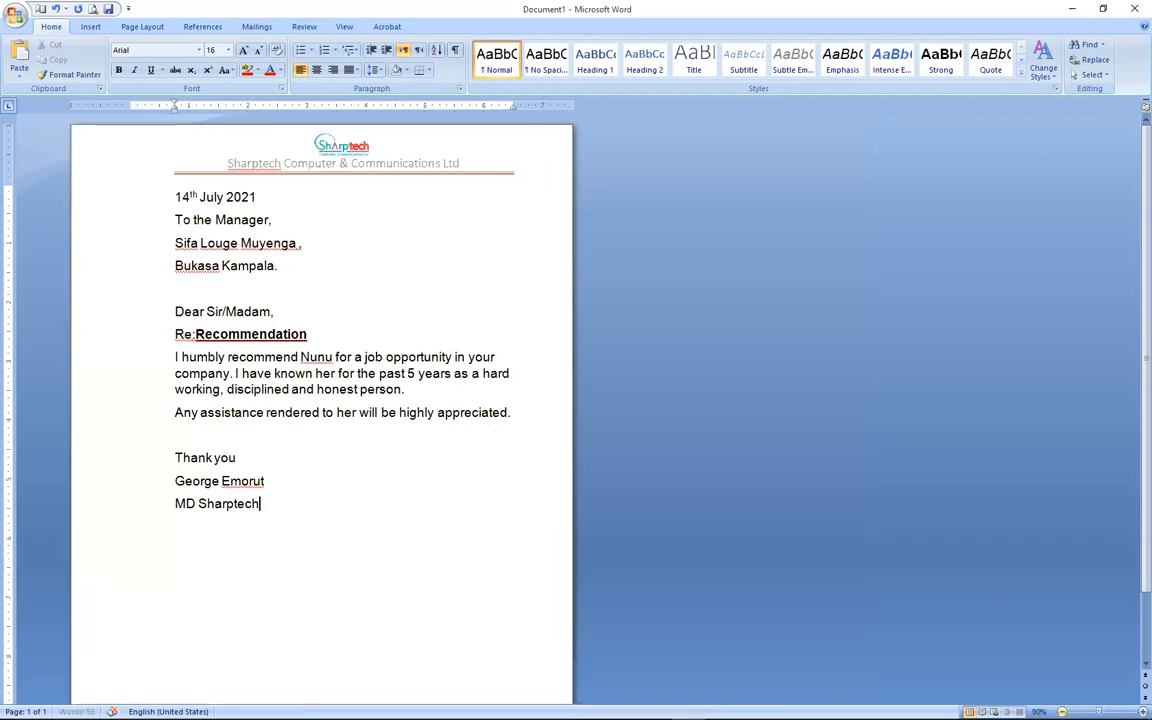
ctrl+scroll(1030, 322, down, 1)
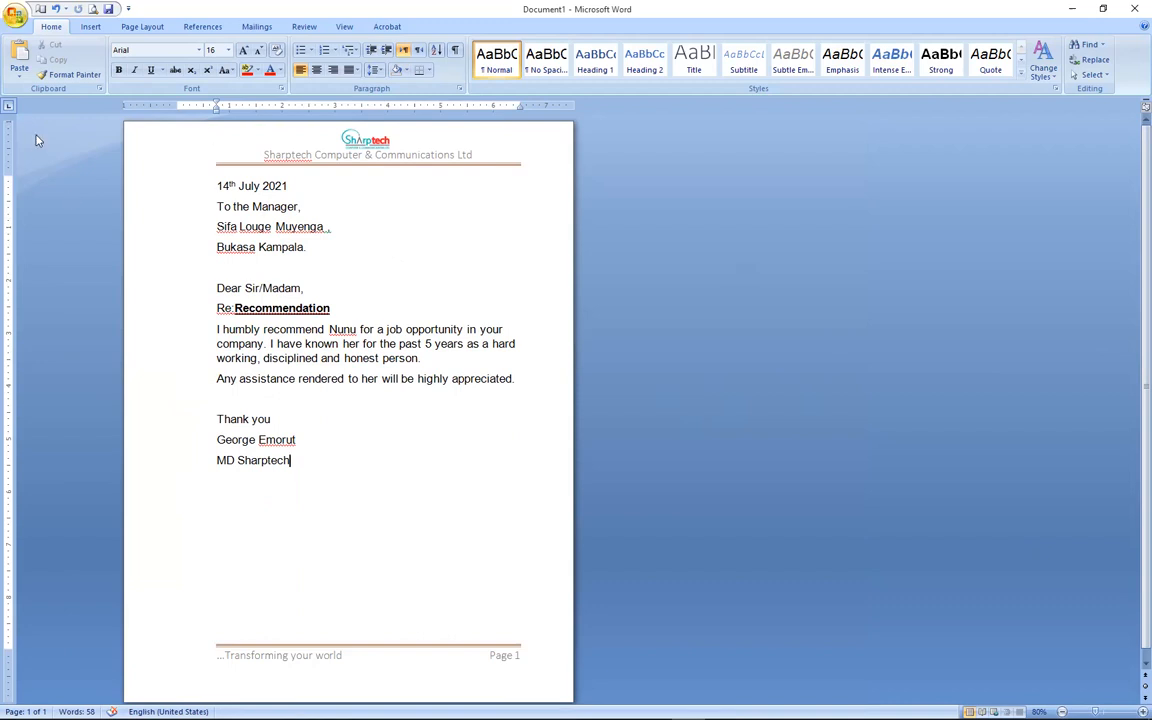
key(ctrl+s)
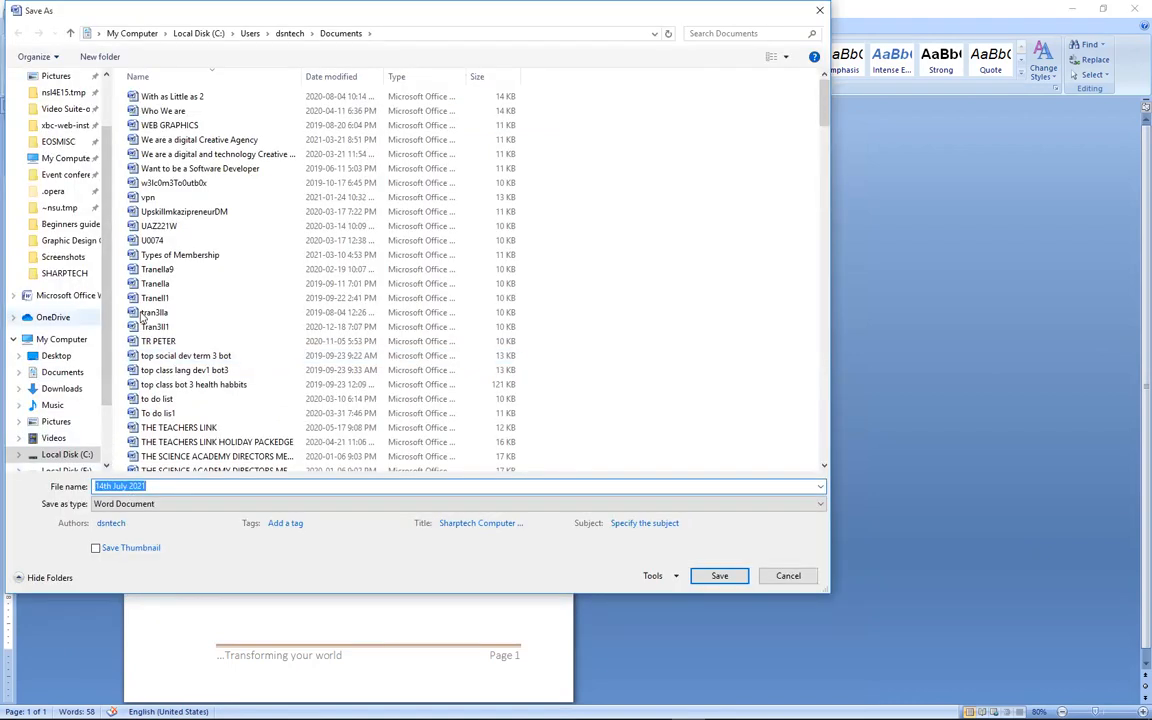
Save the letter to the Desktop as a PDF named 'Letter'.
click(65, 358)
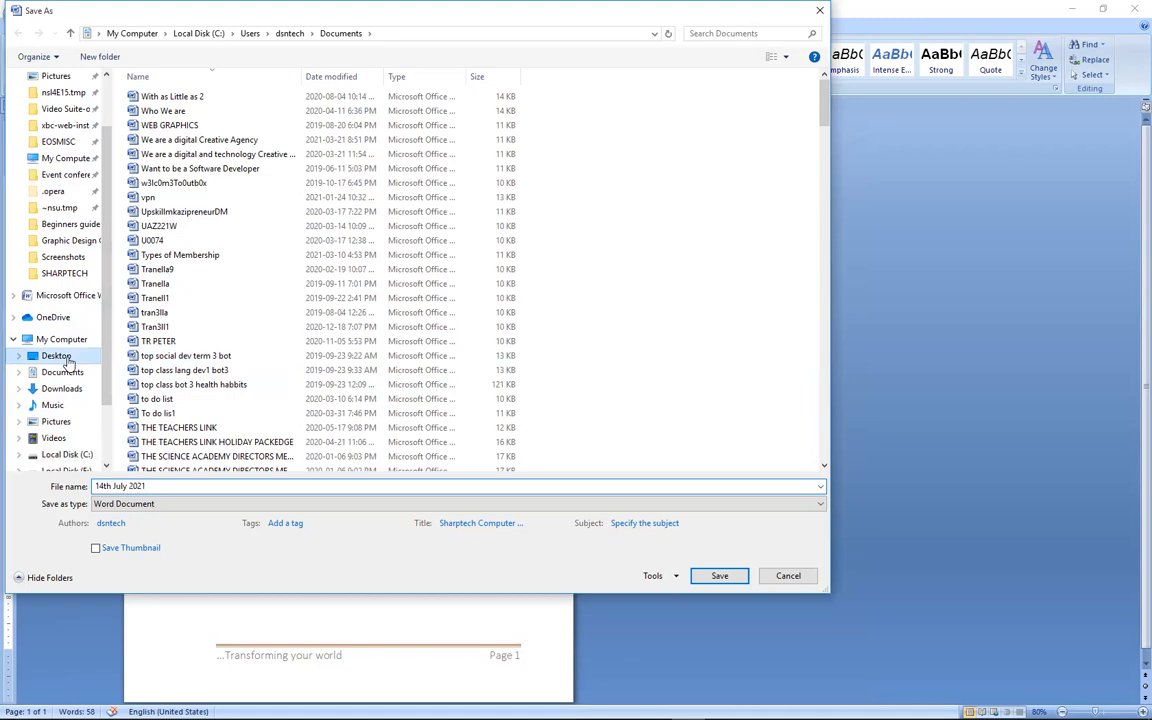
click(178, 487)
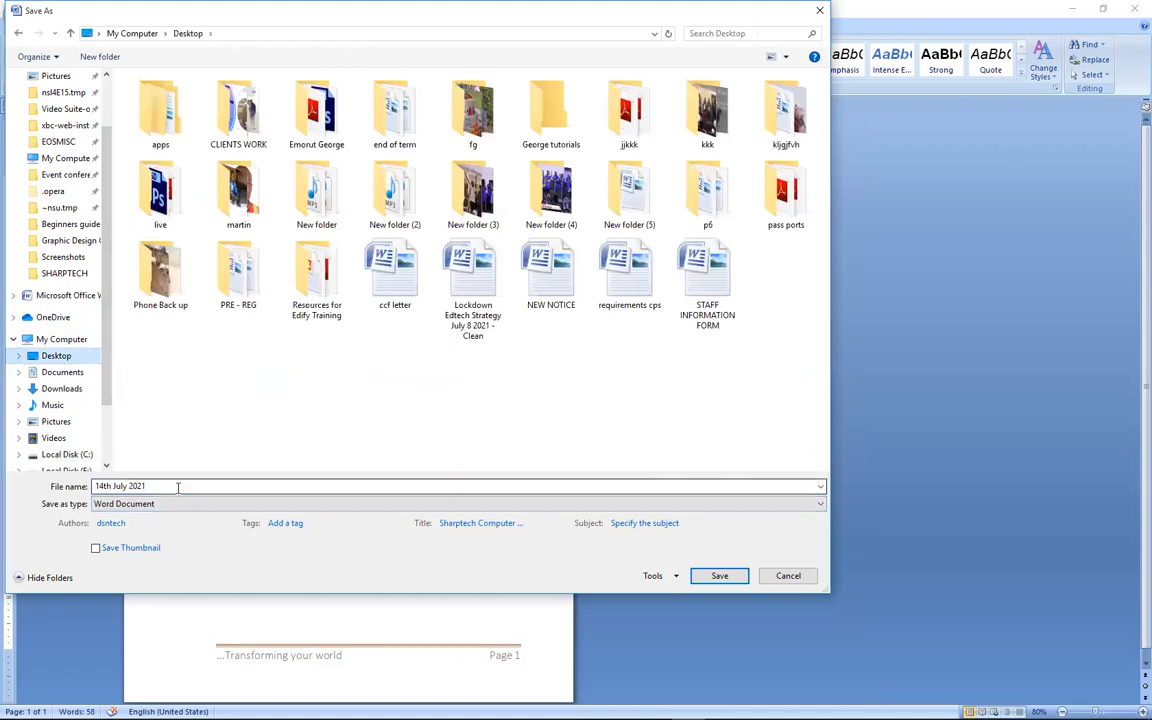
key(ctrl+a)
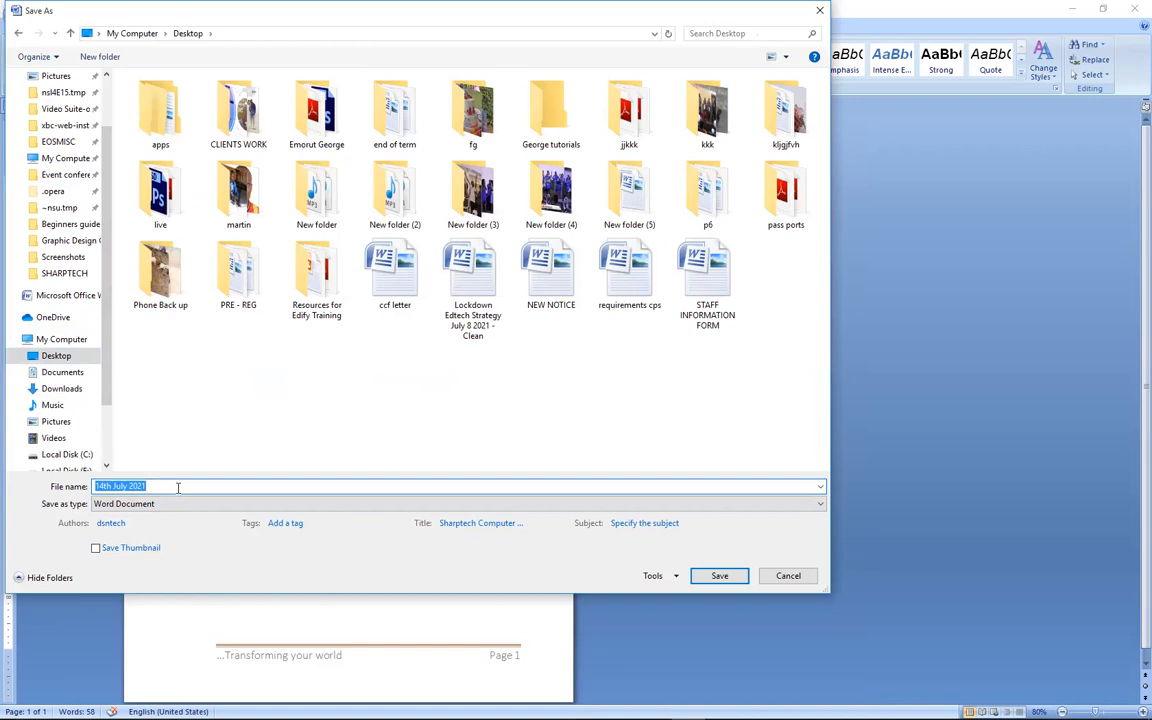
text(Letter)
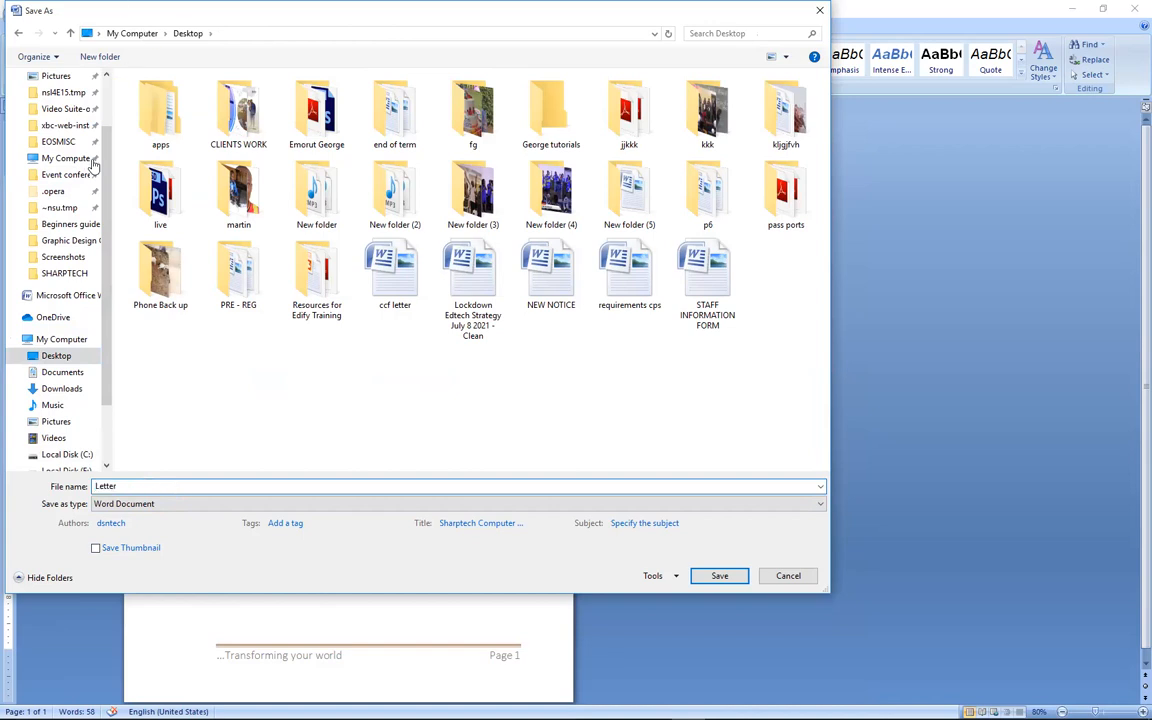
click(231, 504)
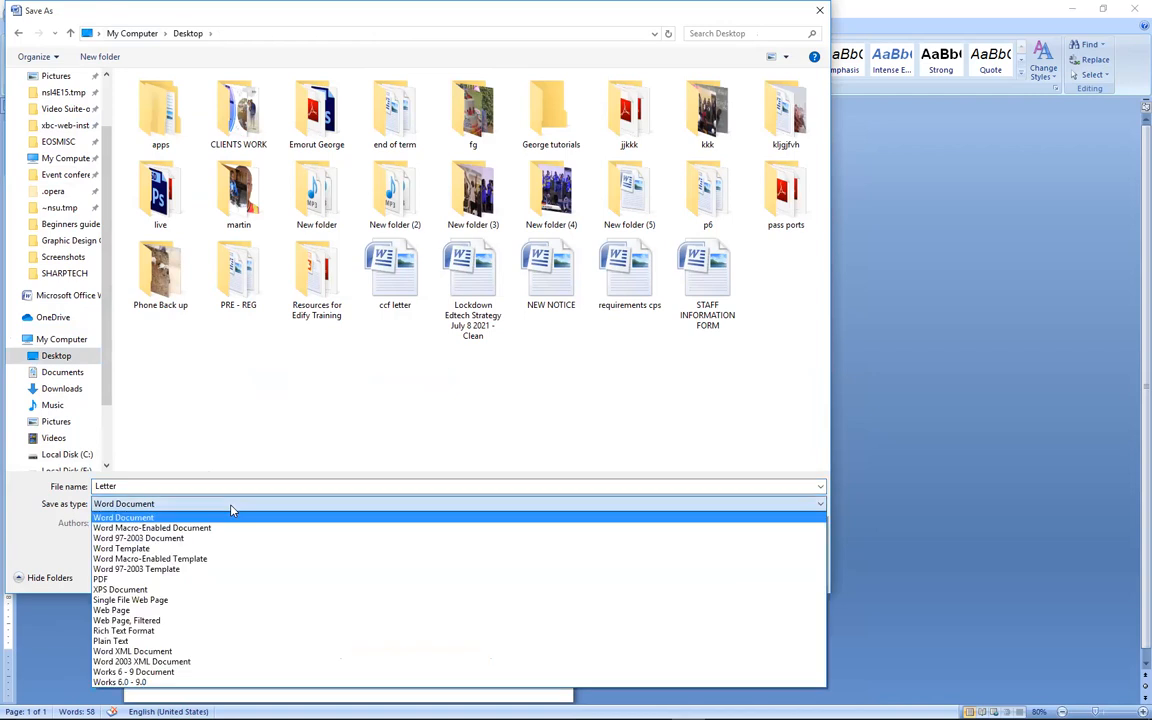
click(152, 582)
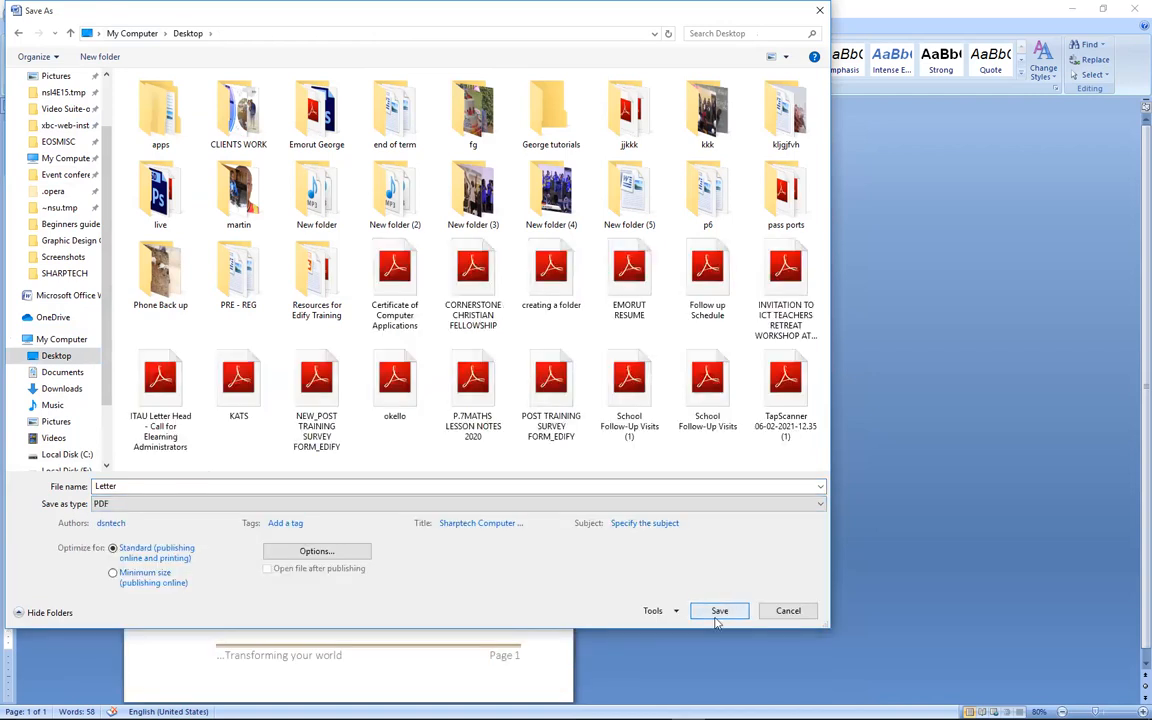
click(719, 611)
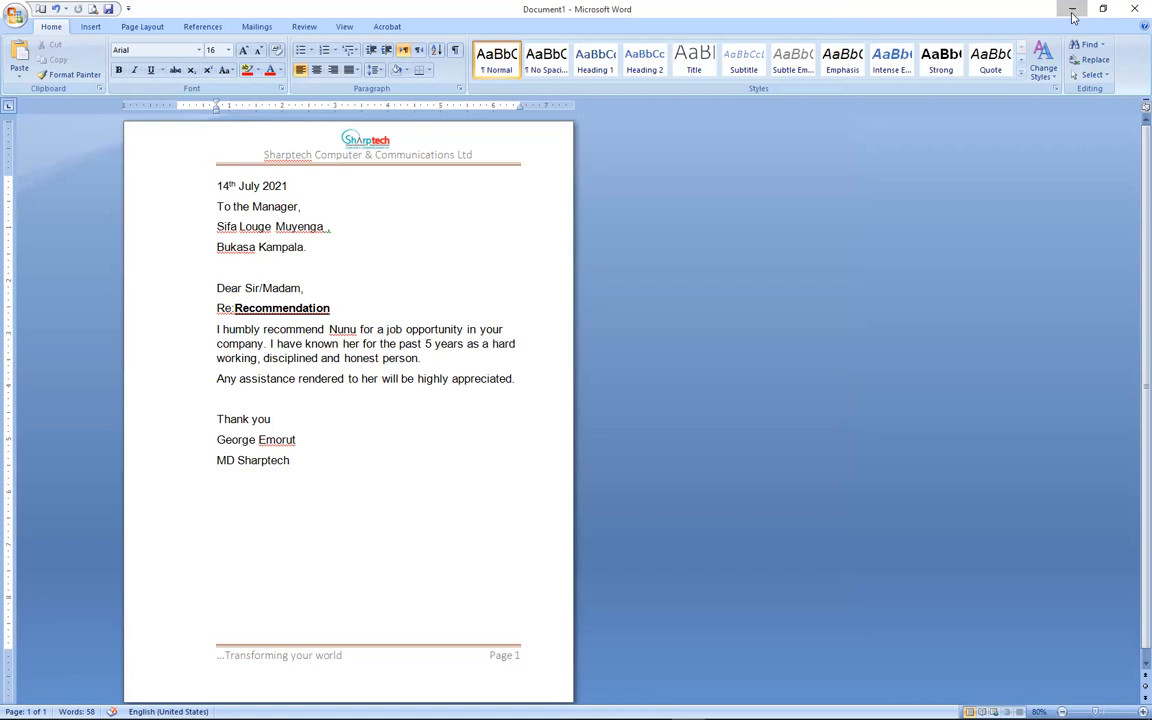
Add a Plain Number 2 page number centred at the top of the page.
click(90, 26)
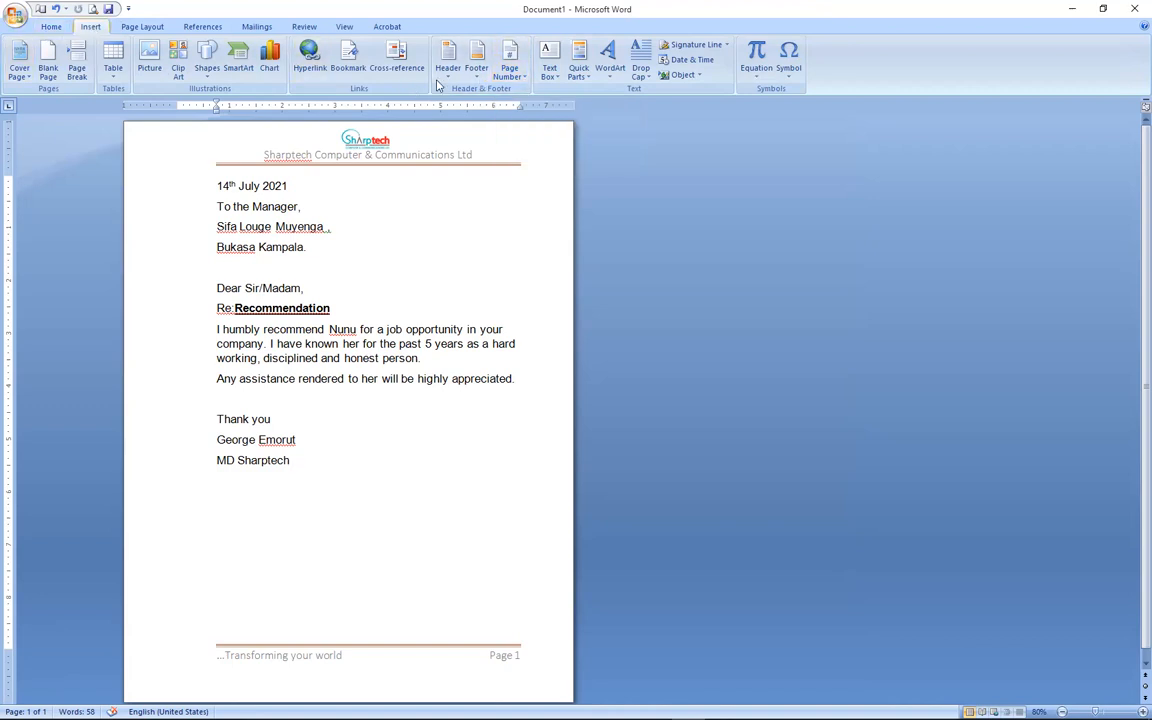
click(519, 80)
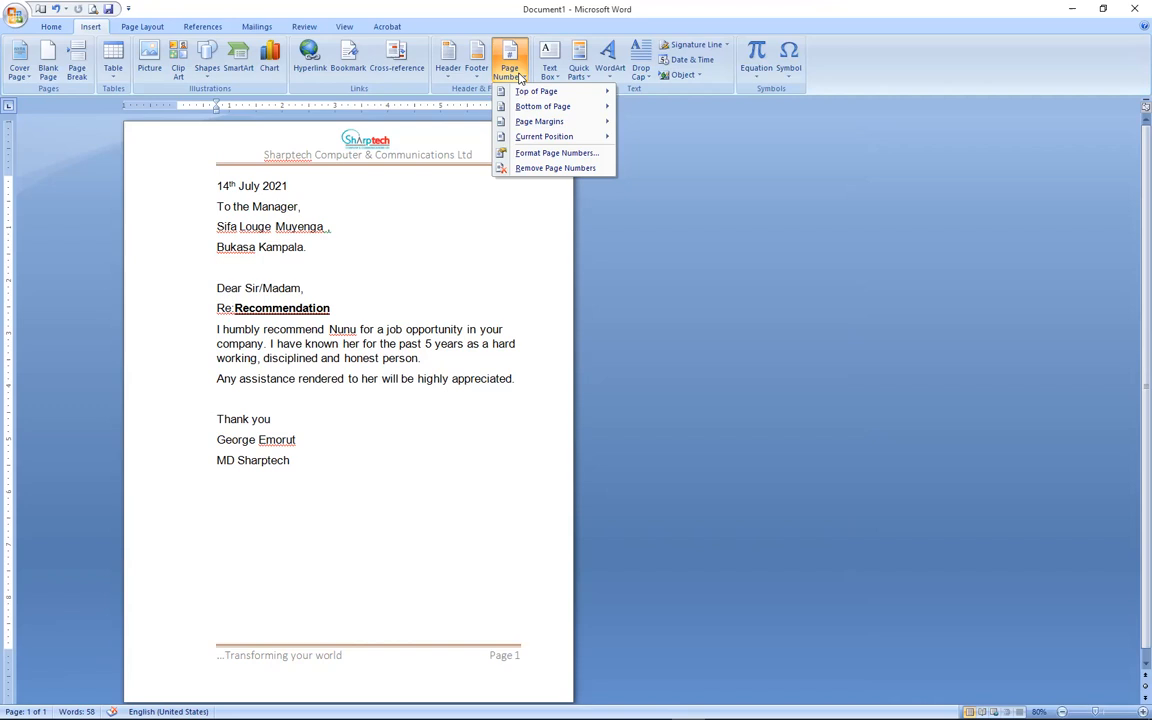
mouse_move(530, 92)
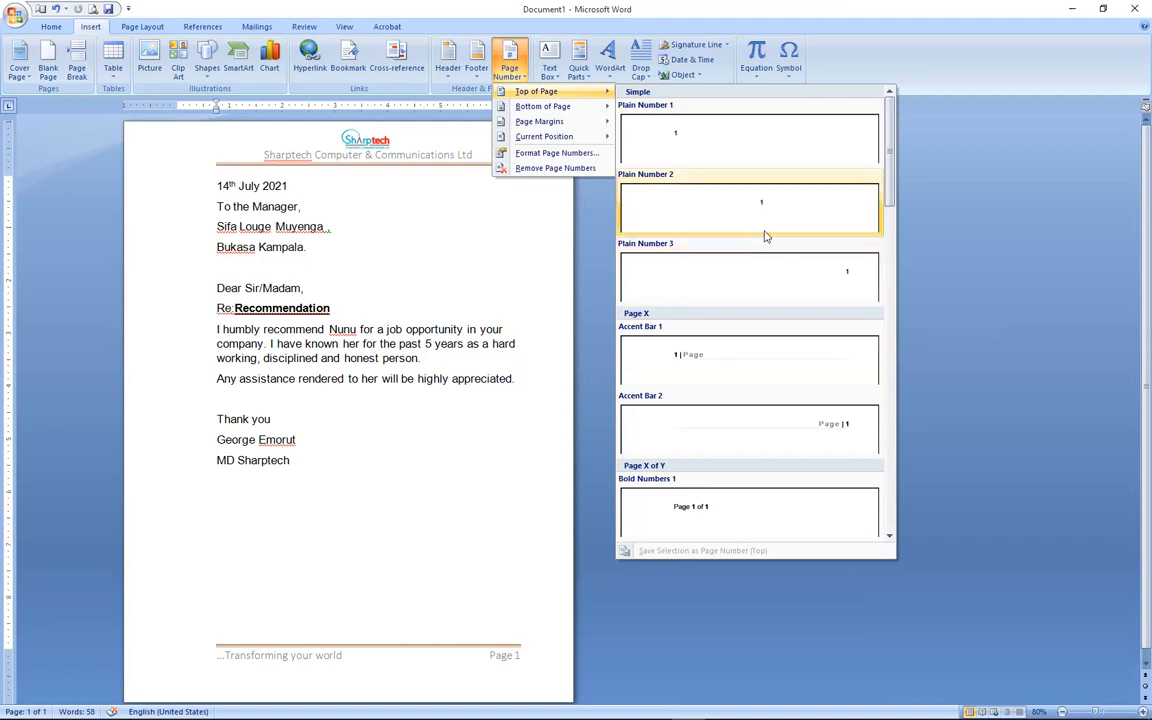
click(690, 210)
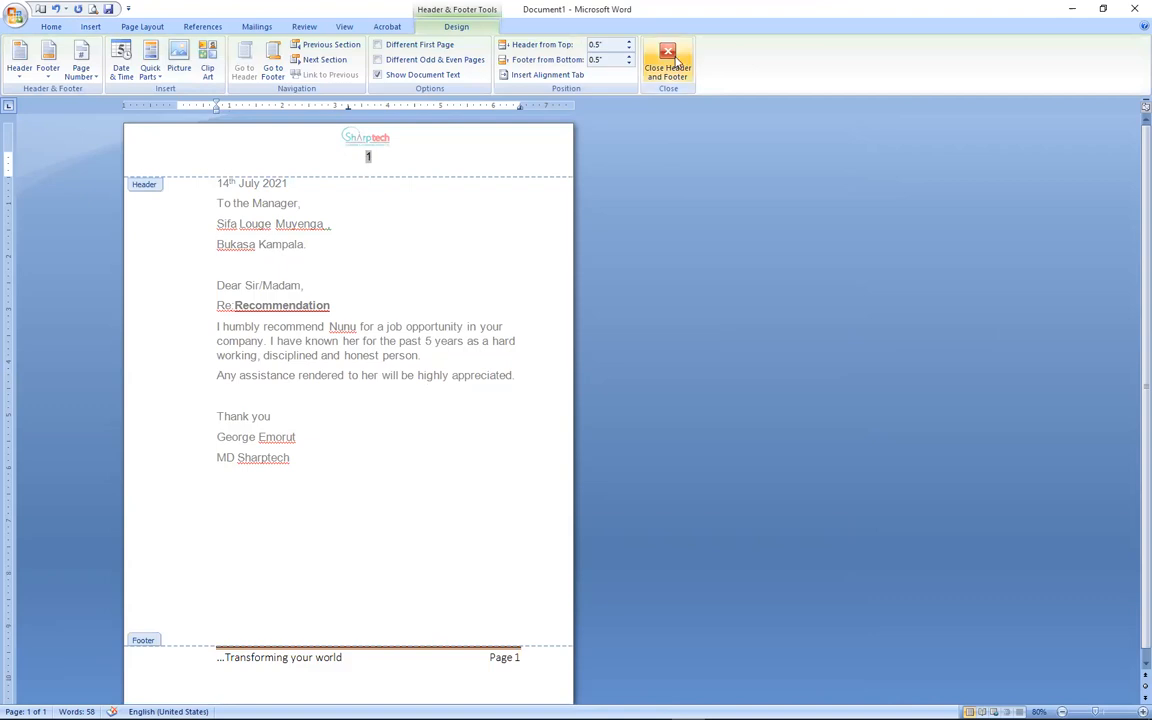
click(668, 62)
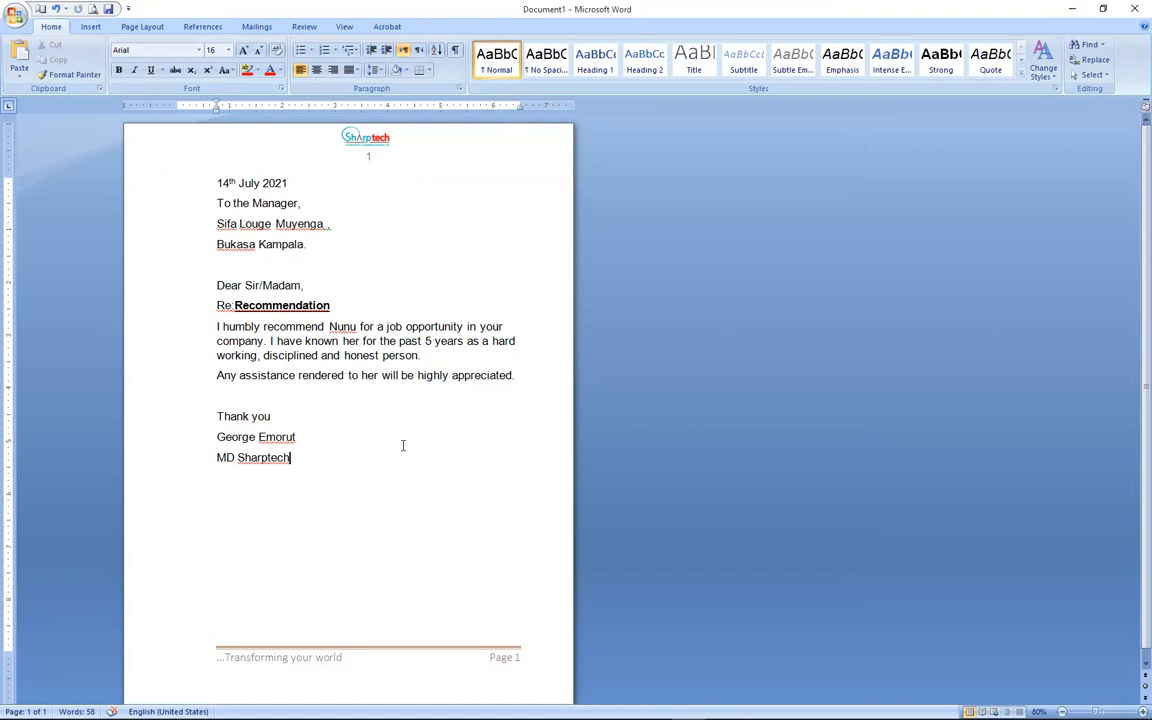
Undo the page number to bring back the Sharptech Computer & Communications Ltd line.
click(56, 9)
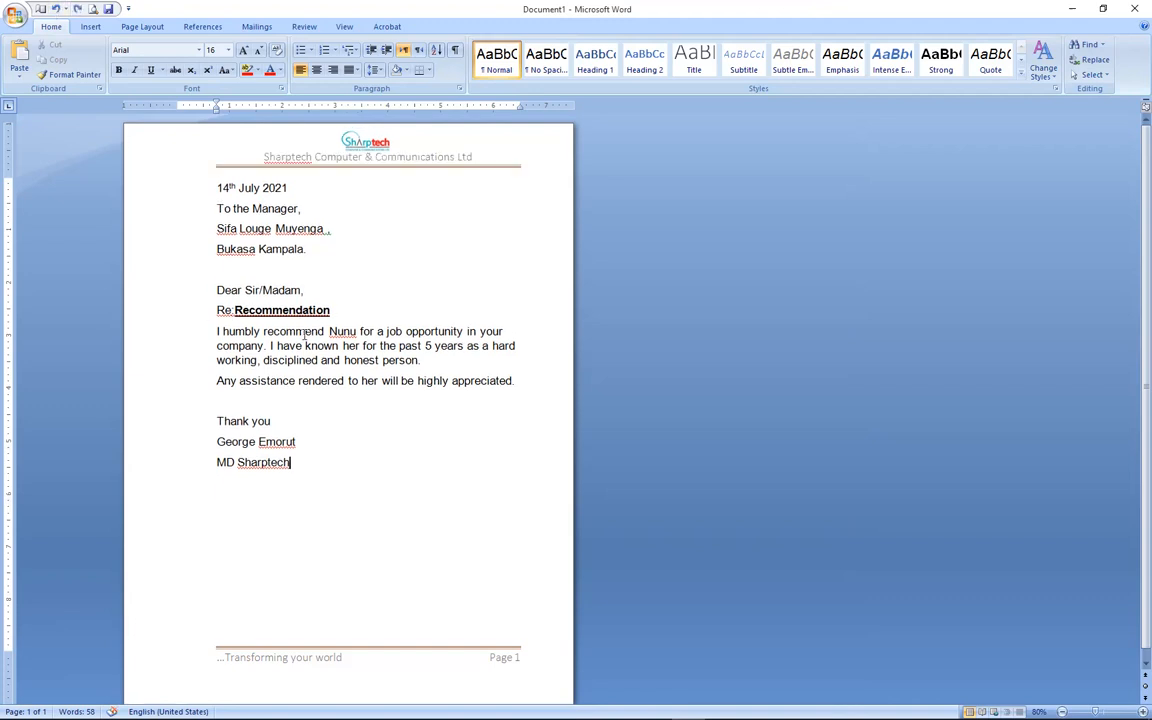